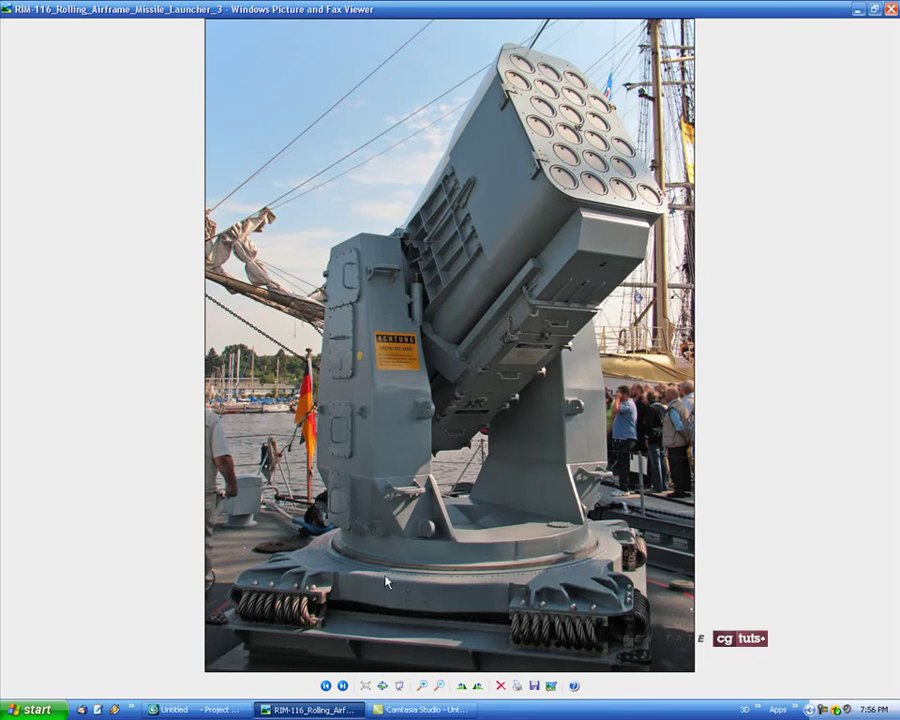
Step: Examine the missile launcher reference photo, ending back in the empty 3ds Max scene
{"action": "left_click", "coordinate": [214, 716]}
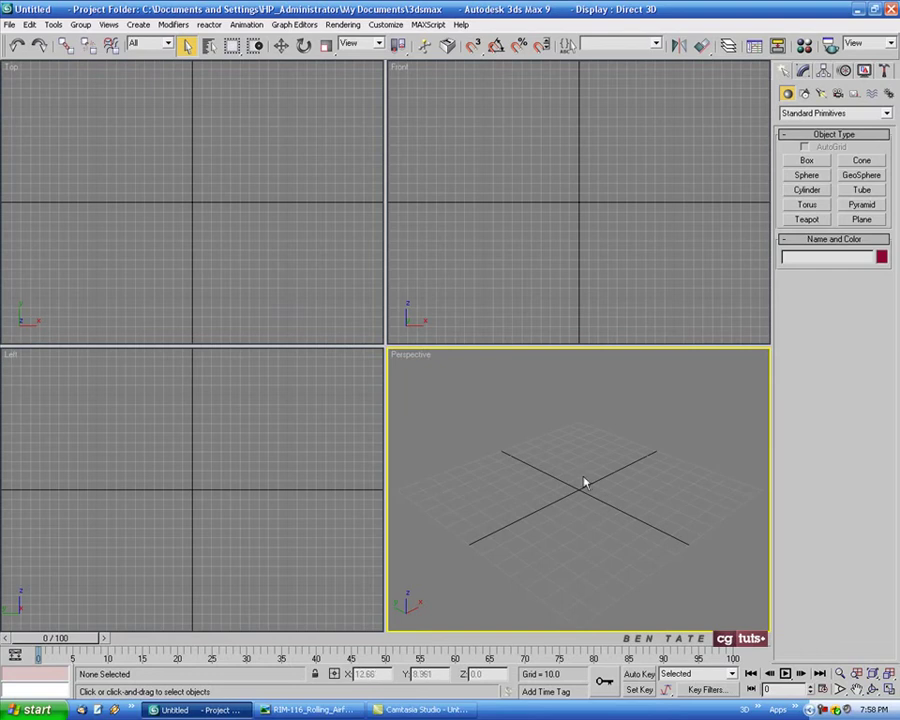
{"action": "left_click", "coordinate": [315, 709]}
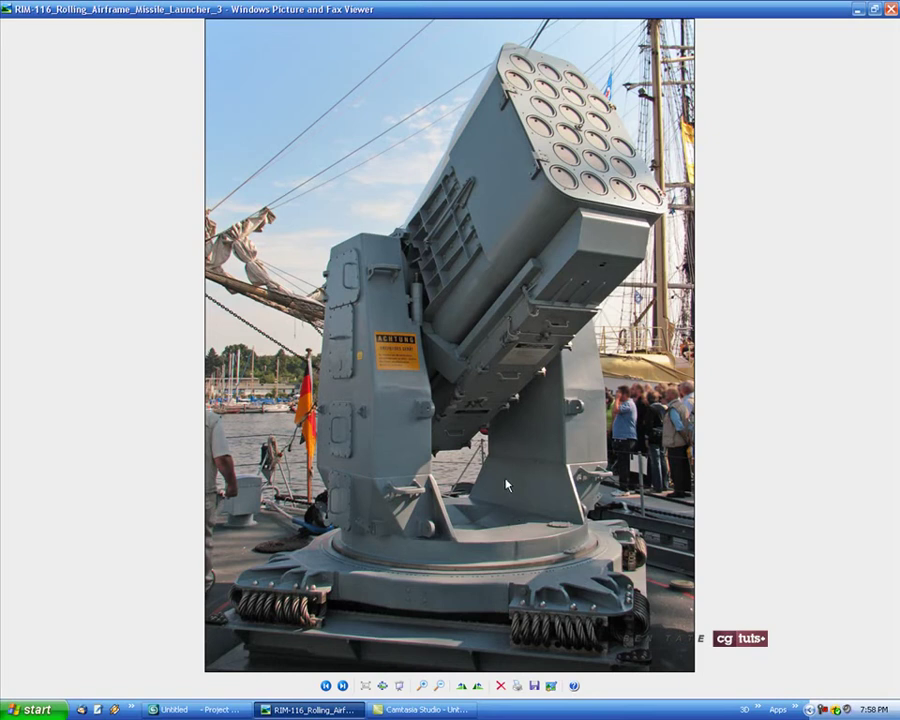
{"action": "left_click", "coordinate": [225, 709]}
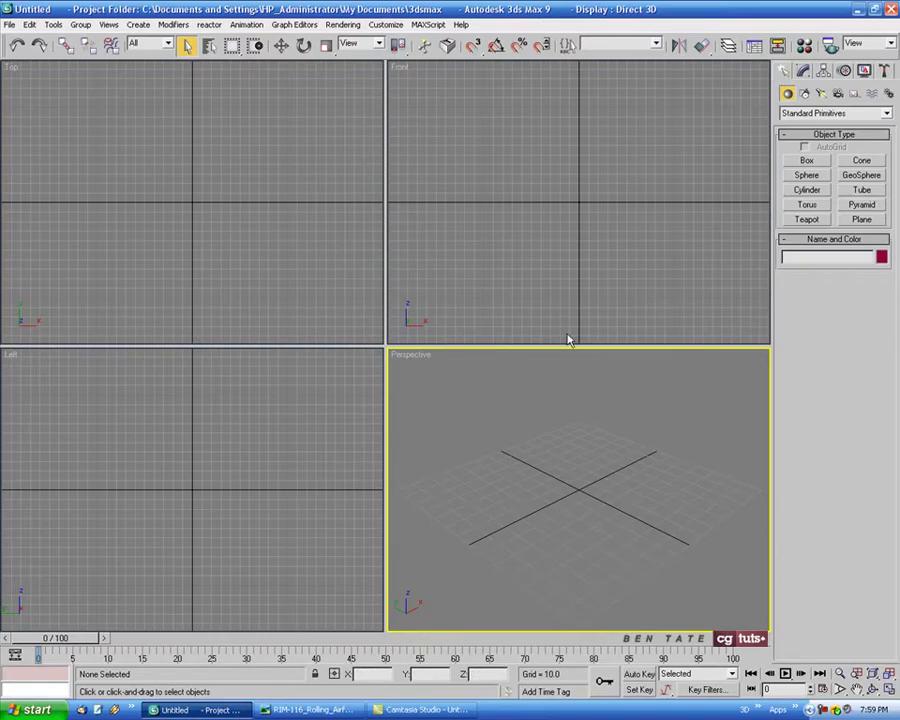
Step: Draw a box in the Left view about 146 long, 304 wide and 92 high, around the grid origin
{"action": "left_click", "coordinate": [285, 478]}
{"action": "key", "text": "alt+w"}
{"action": "middle_click_drag", "start_coordinate": [677, 424], "coordinate": [639, 405]}
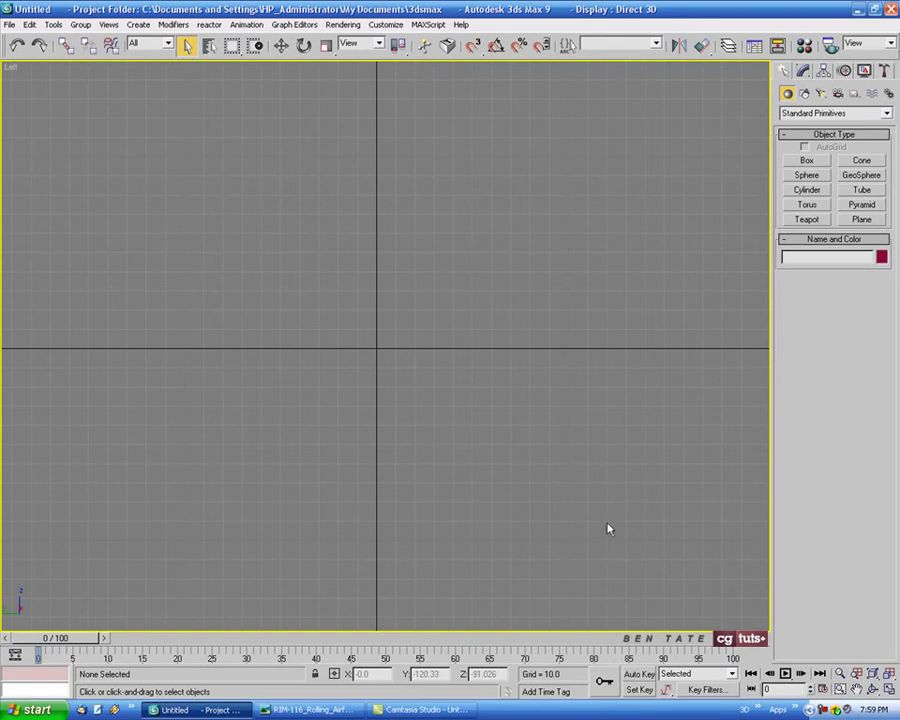
{"action": "left_click", "coordinate": [806, 161]}
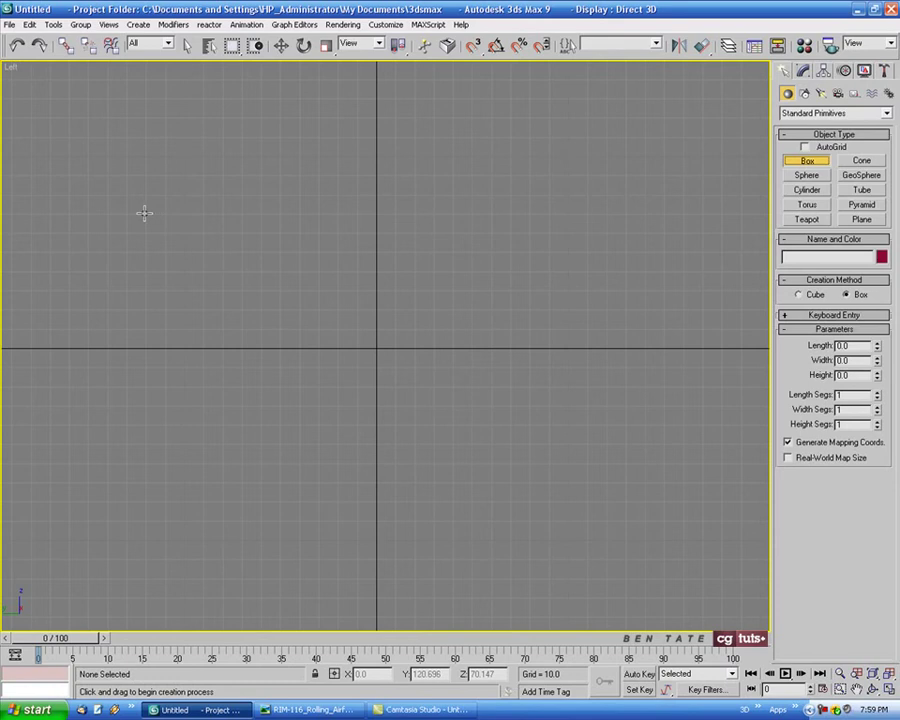
{"action": "left_click_drag", "start_coordinate": [145, 213], "coordinate": [729, 490]}
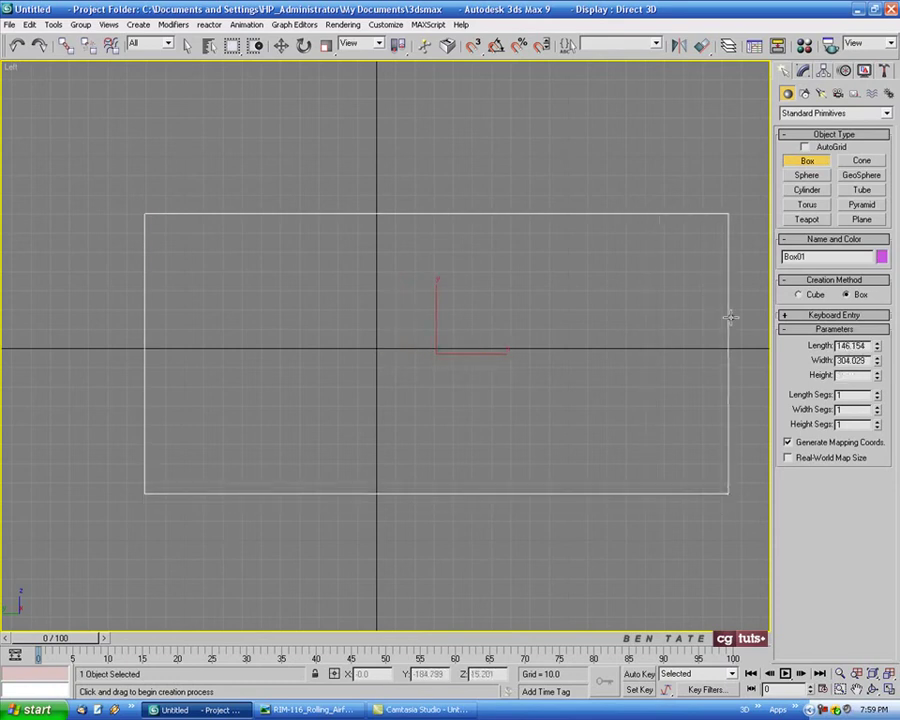
{"action": "middle_click_drag", "start_coordinate": [688, 310], "coordinate": [597, 359]}
{"action": "scroll", "coordinate": [600, 307], "scroll_direction": "down", "scroll_amount": 2}
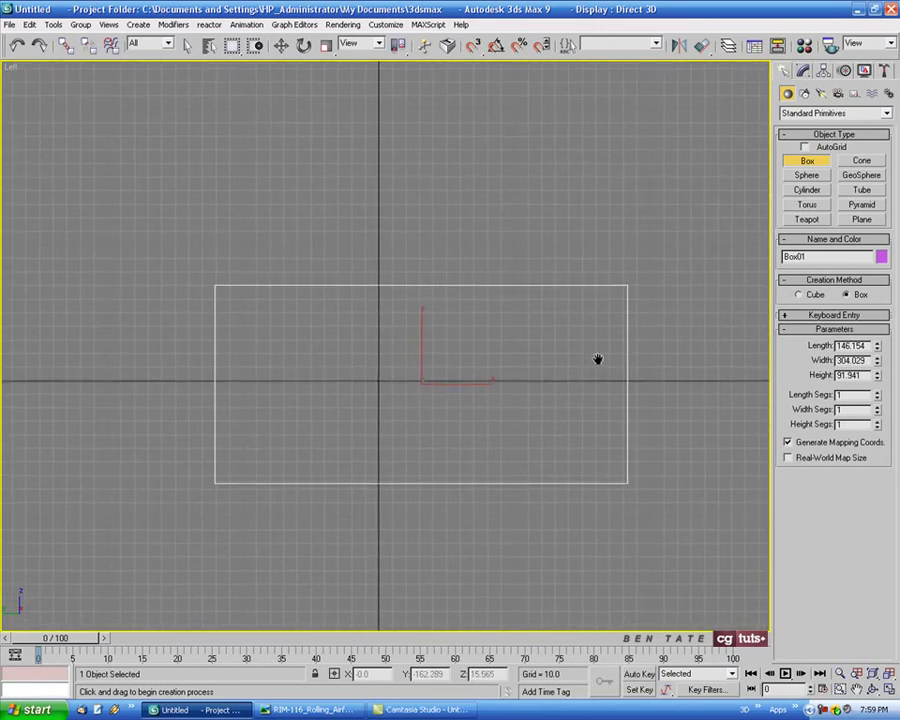
Step: Zero the box's absolute world Y position with the Move Transform Type-In so it is centred on the vertical grid axis
{"action": "right_click", "coordinate": [283, 48]}
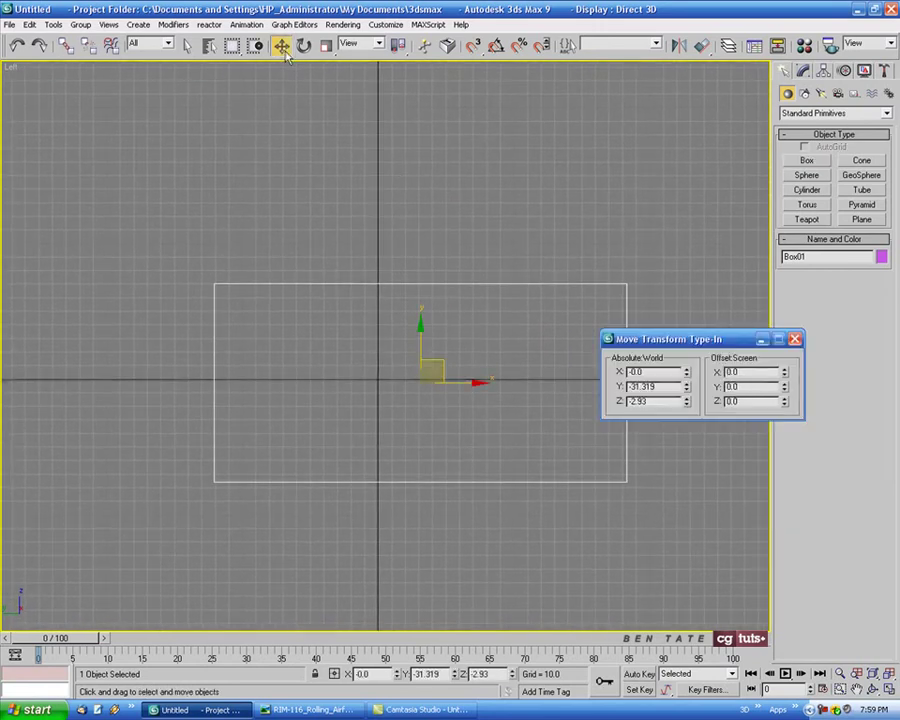
{"action": "right_click", "coordinate": [688, 387]}
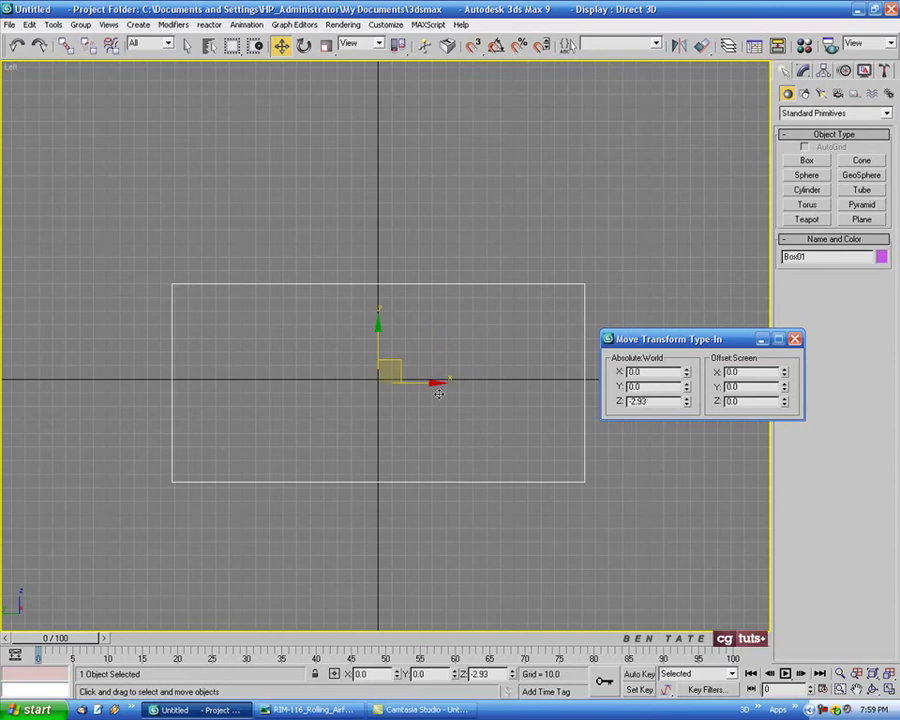
{"action": "left_click", "coordinate": [795, 339]}
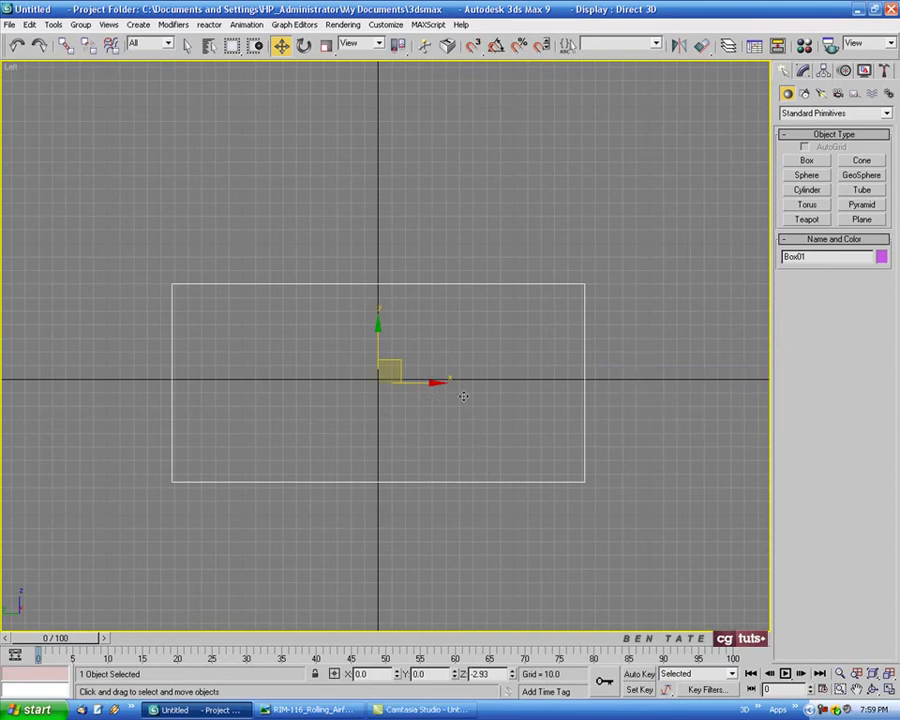
{"action": "middle_click_drag", "start_coordinate": [463, 396], "coordinate": [488, 364]}
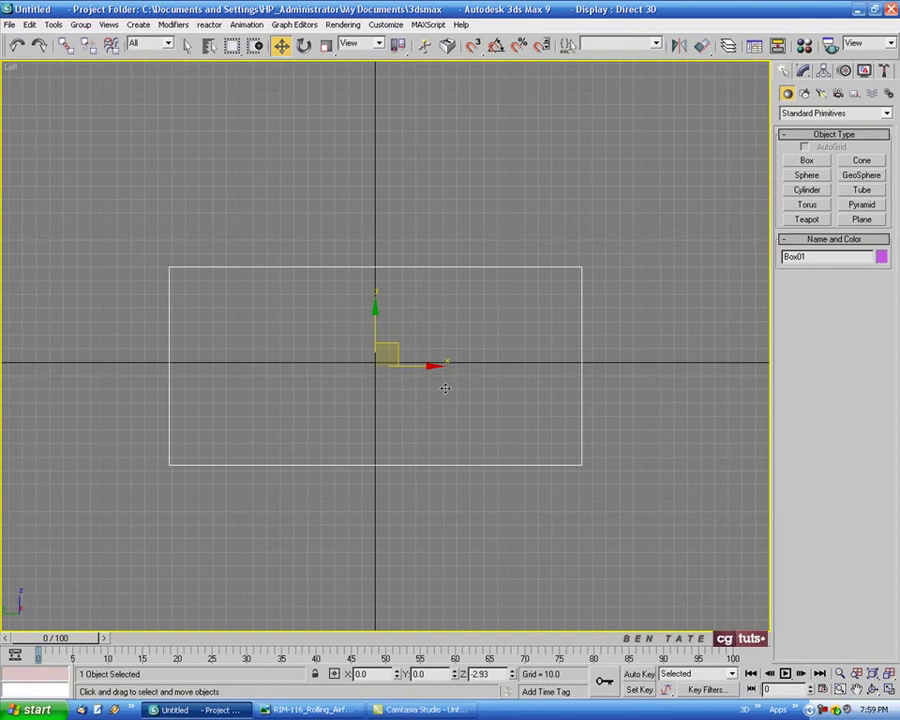
{"action": "middle_click_drag", "start_coordinate": [505, 416], "coordinate": [515, 412]}
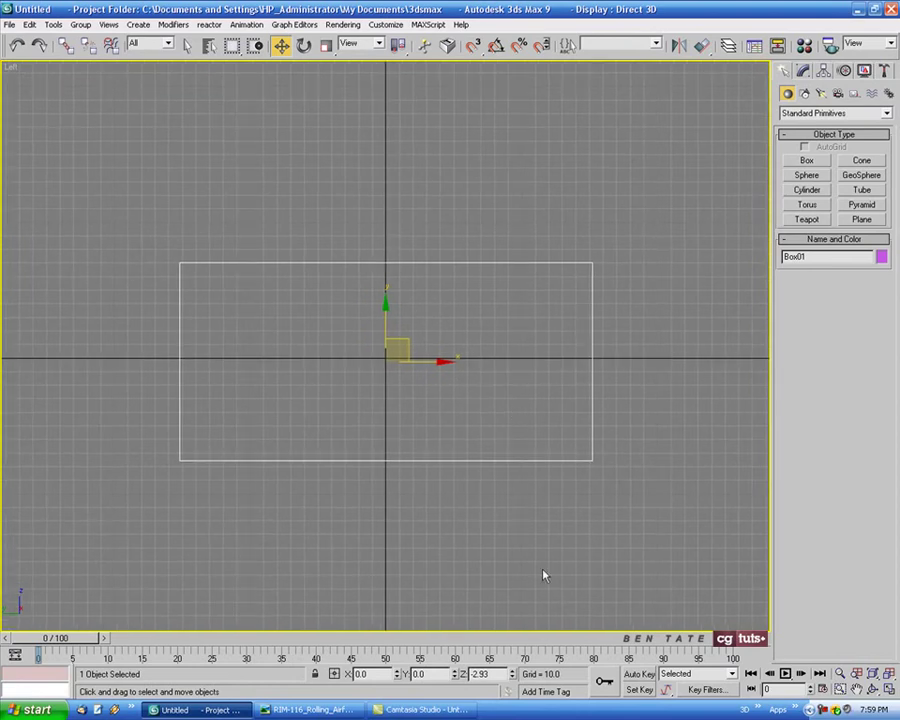
Step: Maximize the Perspective view, hide the selection brackets and show edged faces on the box
{"action": "key", "text": "alt+w"}
{"action": "right_click", "coordinate": [631, 442]}
{"action": "key", "text": "alt+w"}
{"action": "scroll", "coordinate": [625, 440], "scroll_direction": "down", "scroll_amount": 5}
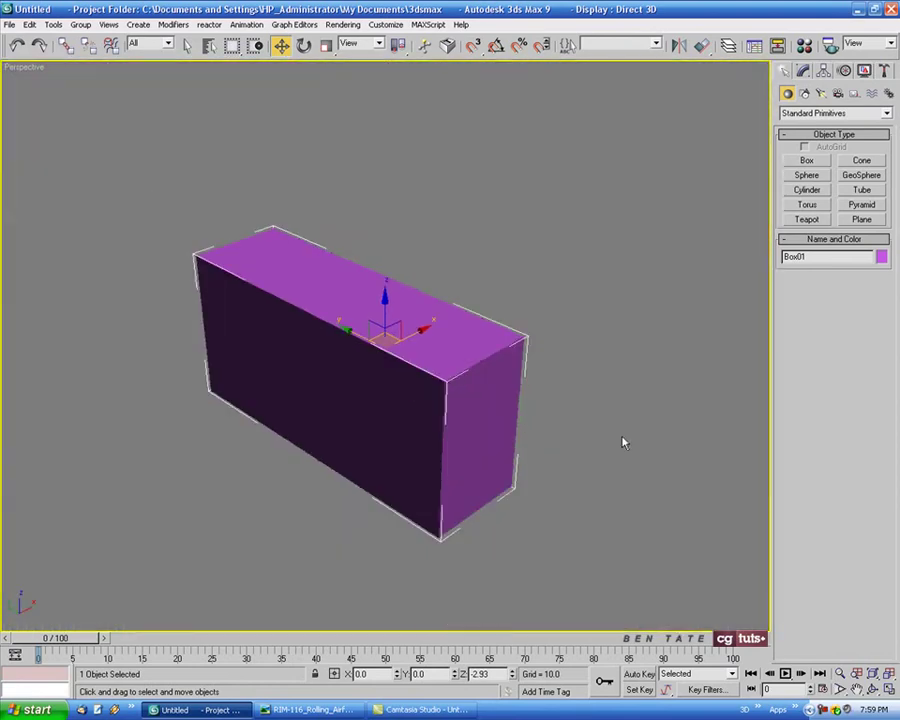
{"action": "mouse_move", "coordinate": [622, 442]}
{"action": "middle_mouse_down", "text": "alt"}
{"action": "mouse_move", "coordinate": [573, 412]}
{"action": "mouse_move", "coordinate": [624, 436]}
{"action": "middle_mouse_up", "text": "alt"}
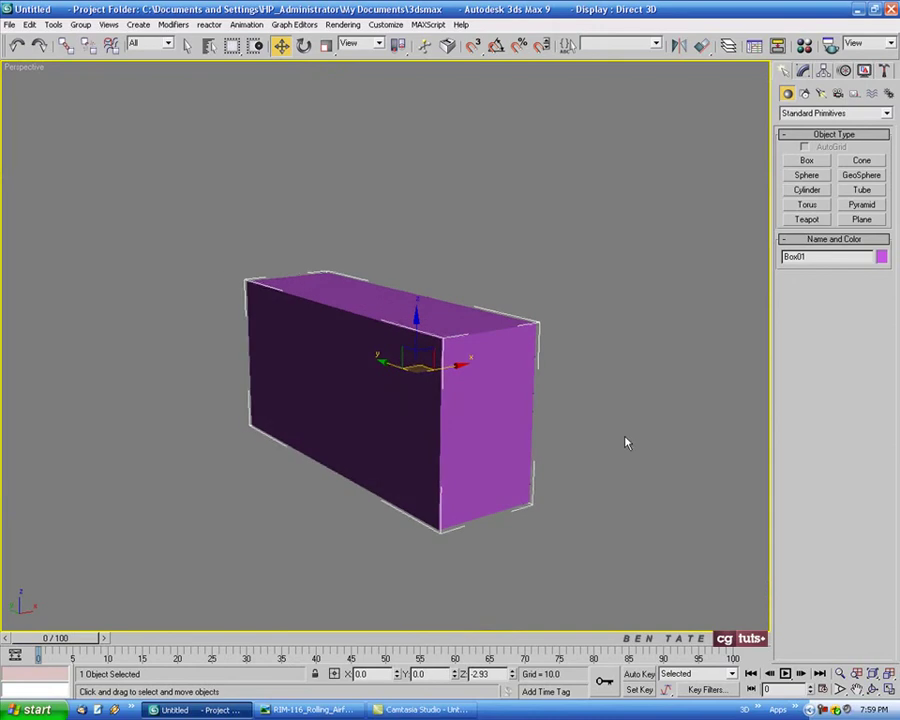
{"action": "key", "text": "j"}
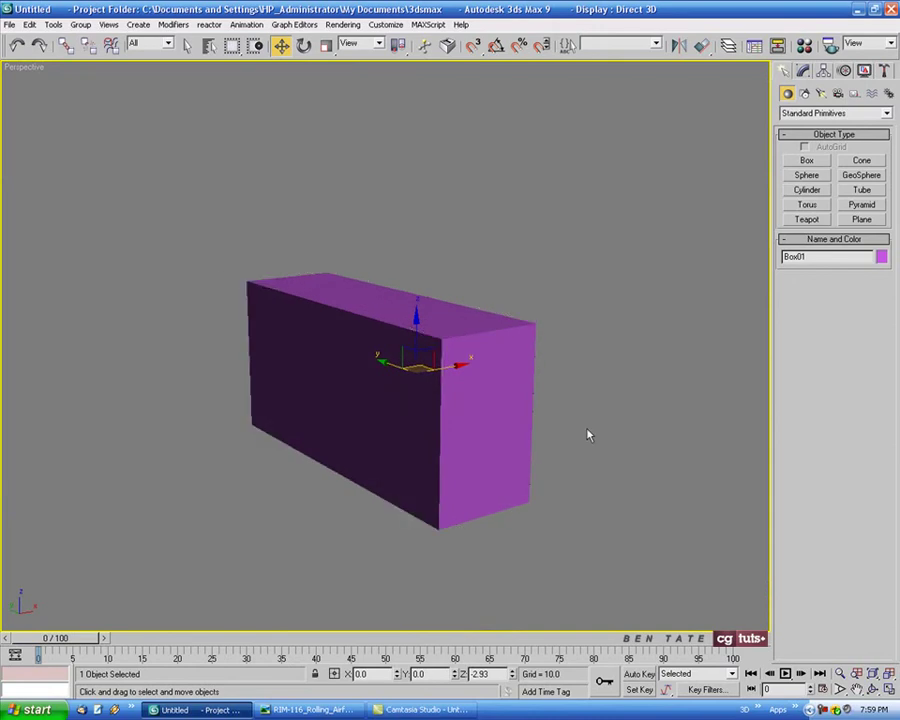
{"action": "key", "text": "F4"}
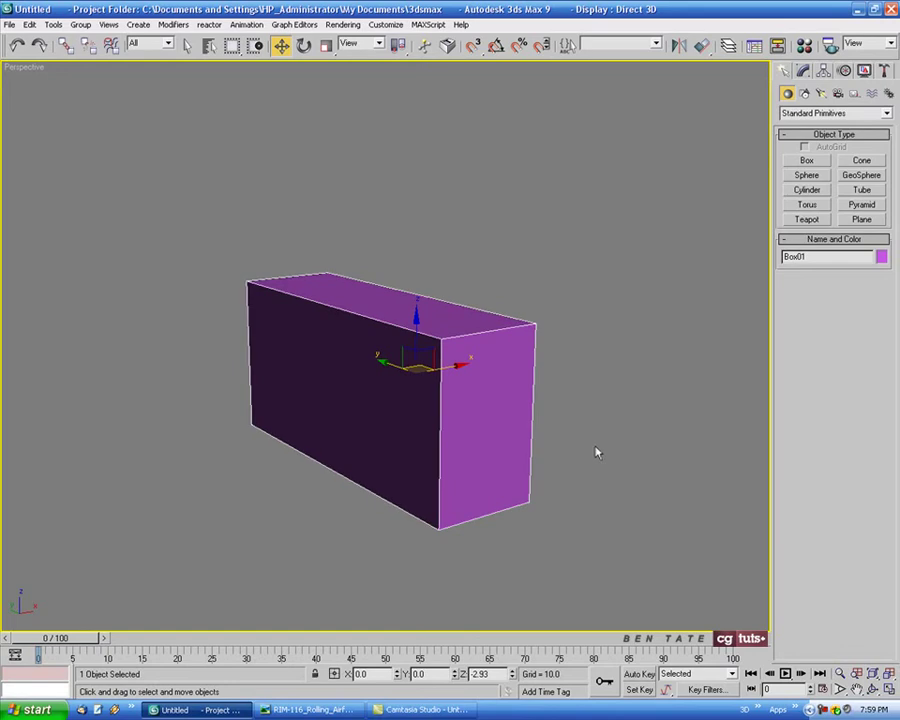
{"action": "middle_click_drag", "start_coordinate": [601, 471], "coordinate": [661, 388], "text": "alt"}
Step: Center the box's pivot on the object, affecting only the pivot
{"action": "left_click", "coordinate": [823, 70]}
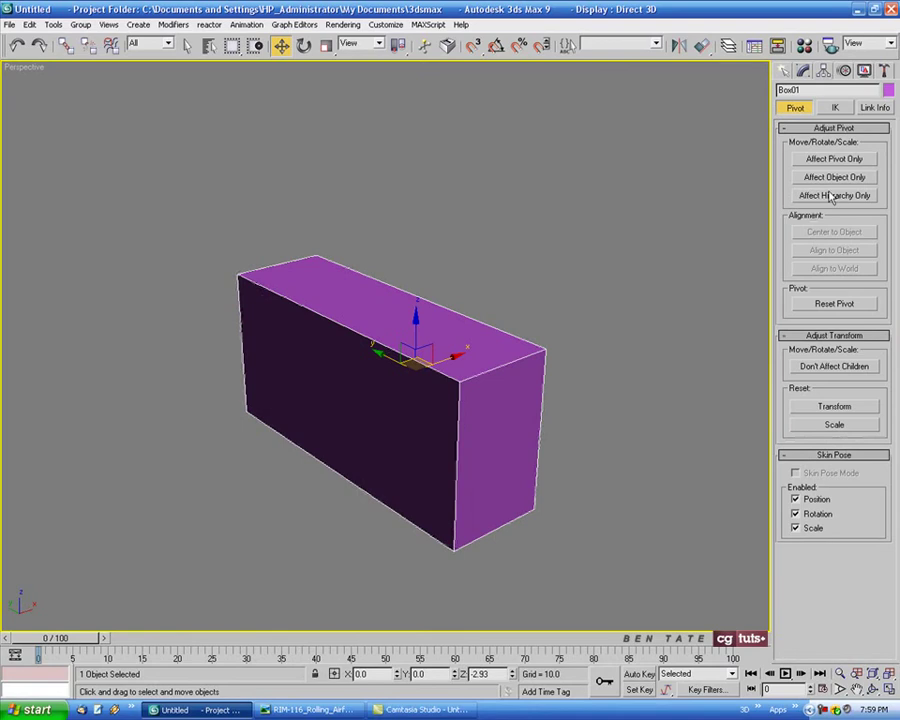
{"action": "left_click", "coordinate": [825, 161]}
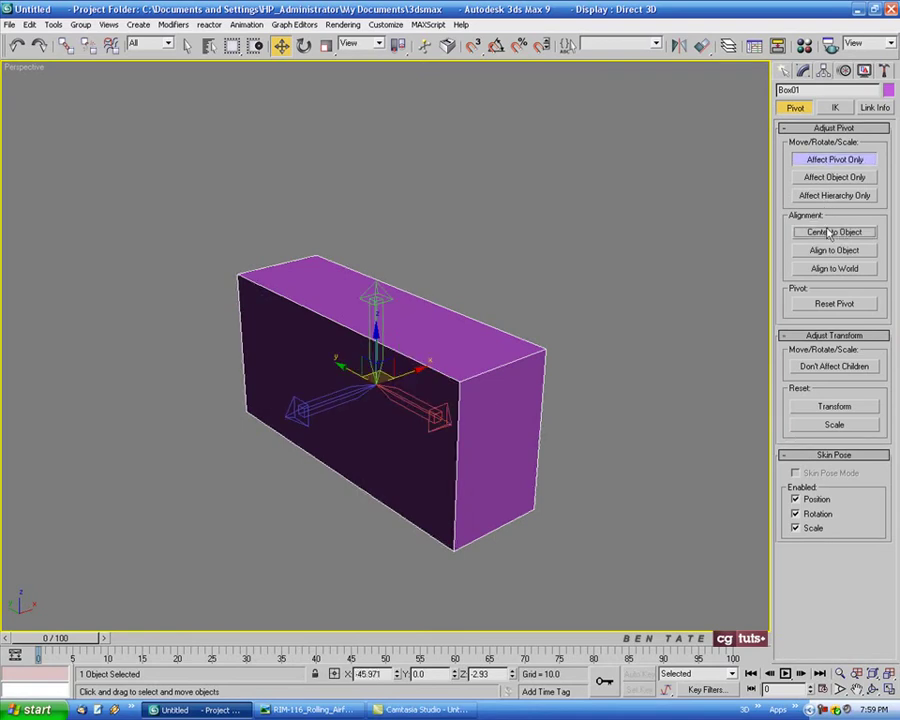
{"action": "left_click", "coordinate": [830, 158]}
{"action": "middle_click_drag", "start_coordinate": [625, 335], "coordinate": [650, 318]}
Step: Set the box's absolute world X position to 0 with the Move Transform Type-In
{"action": "right_click", "coordinate": [285, 50]}
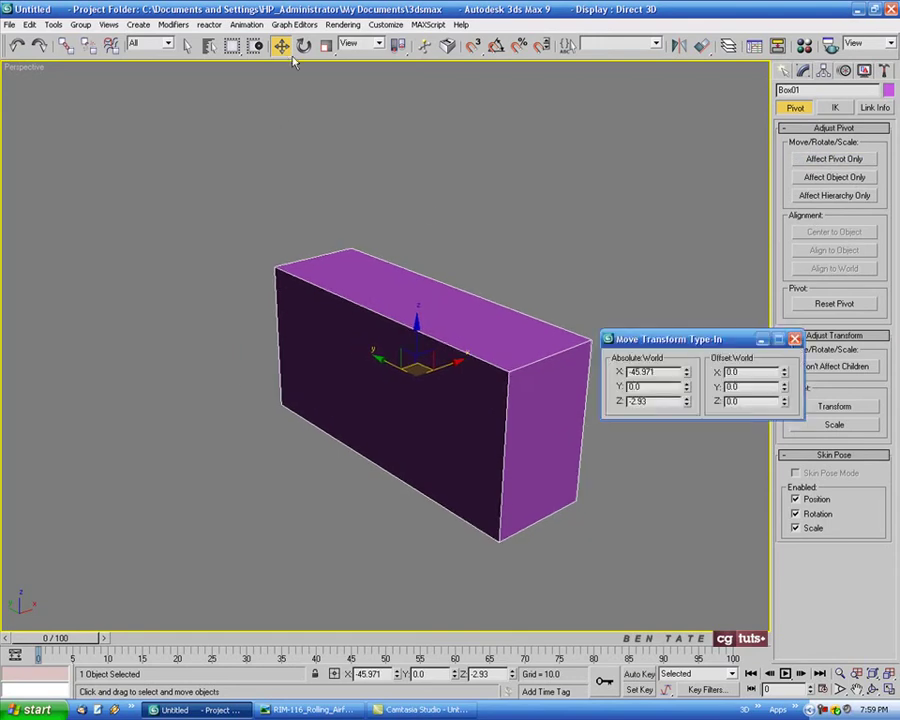
{"action": "right_click", "coordinate": [686, 372]}
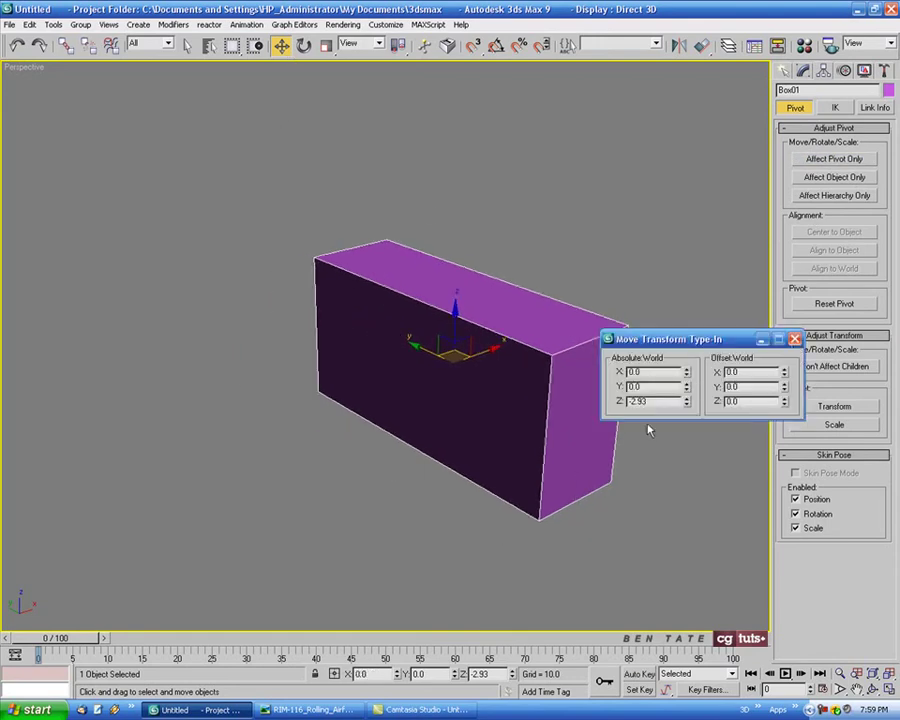
{"action": "left_click", "coordinate": [795, 340]}
{"action": "middle_click_drag", "start_coordinate": [559, 406], "coordinate": [478, 394], "text": "alt"}
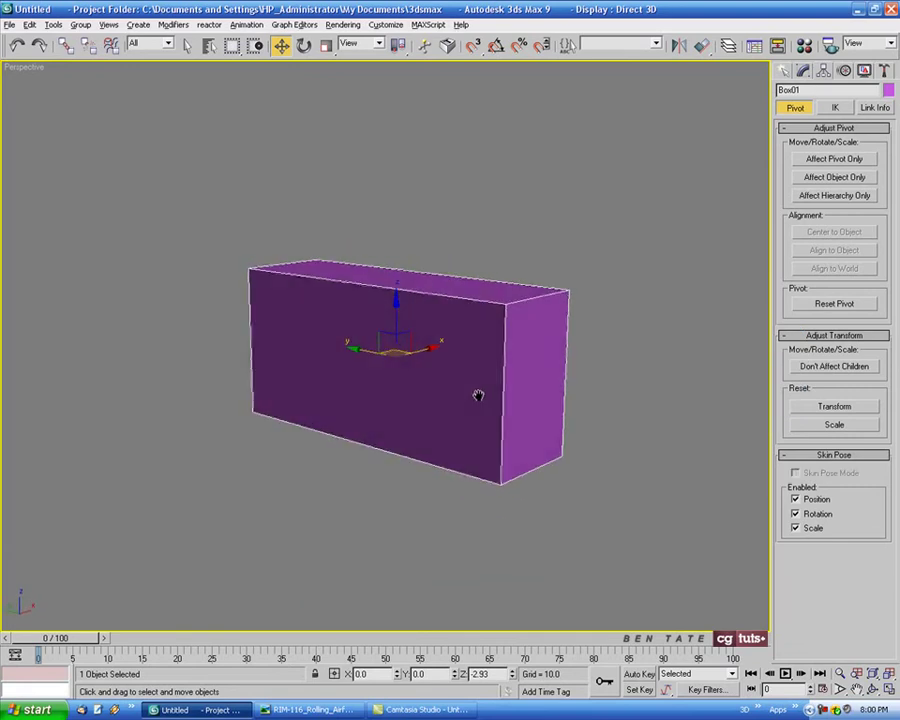
Step: Compare the box with the launcher reference photo and set the box's length to 120
{"action": "left_click", "coordinate": [803, 70]}
{"action": "middle_click_drag", "start_coordinate": [557, 278], "coordinate": [566, 280], "text": "alt"}
{"action": "left_click", "coordinate": [298, 710]}
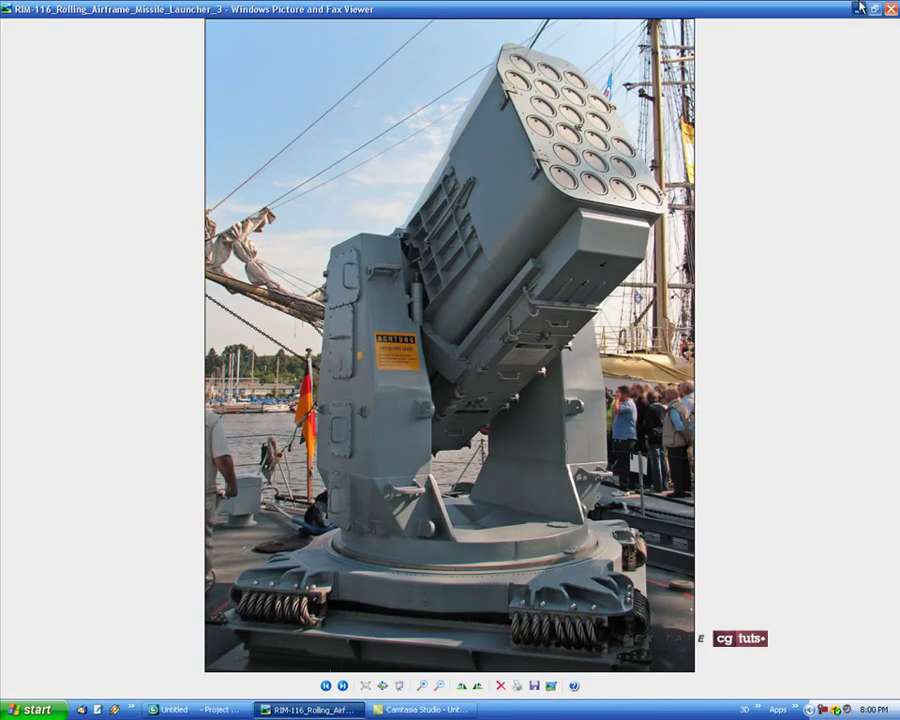
{"action": "key", "text": "alt+Tab"}
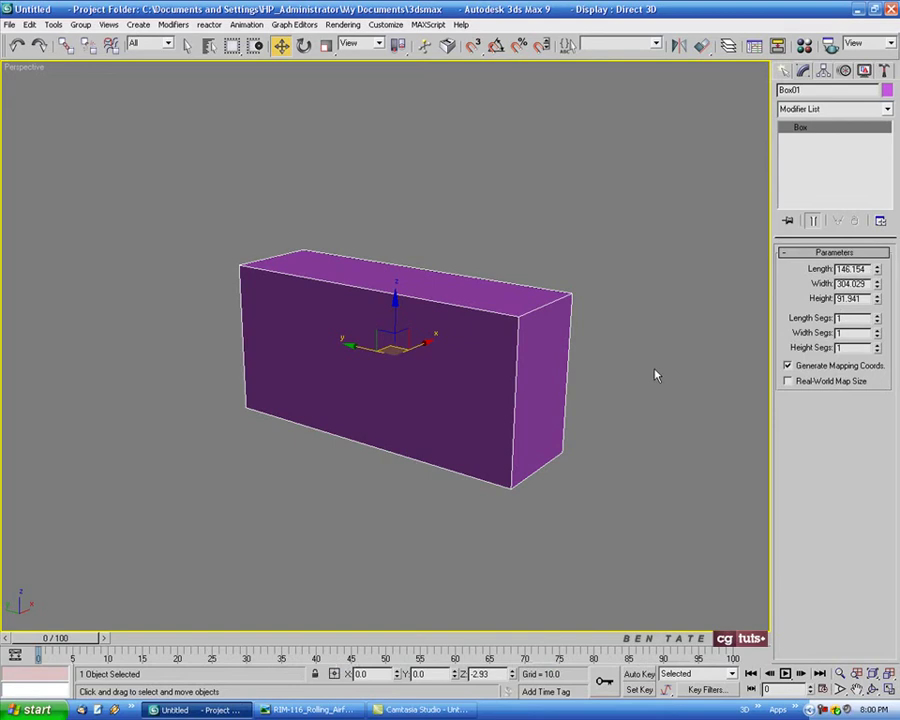
{"action": "middle_click_drag", "start_coordinate": [655, 375], "coordinate": [595, 368], "text": "alt"}
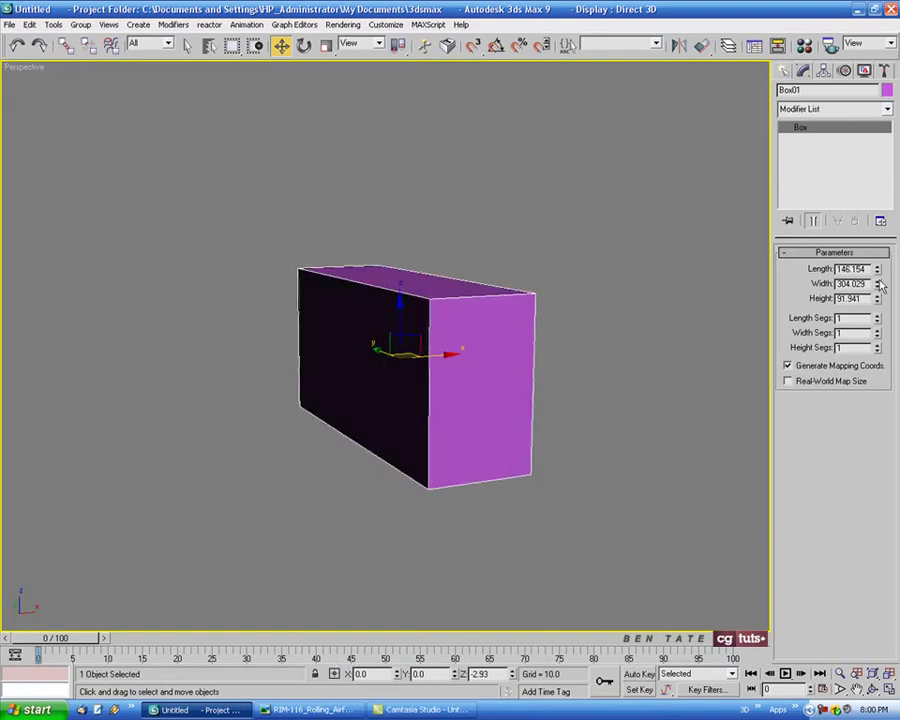
{"action": "mouse_move", "coordinate": [879, 272]}
{"action": "left_mouse_down"}
{"action": "mouse_move", "coordinate": [878, 285]}
{"action": "mouse_move", "coordinate": [878, 277]}
{"action": "left_mouse_up"}
{"action": "middle_click_drag", "start_coordinate": [563, 386], "coordinate": [600, 394], "text": "alt"}
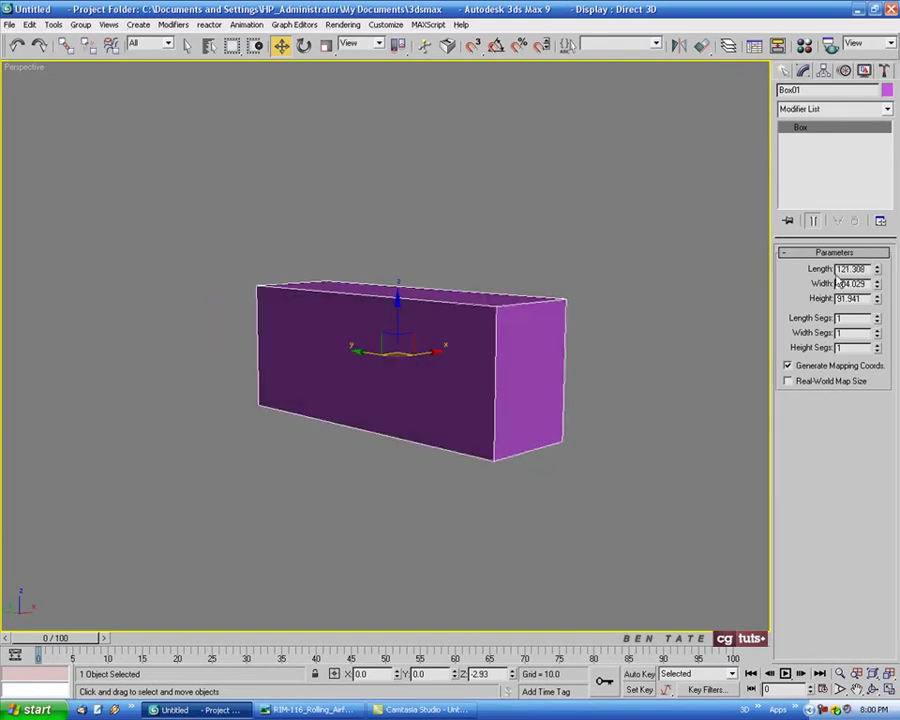
{"action": "double_click", "coordinate": [866, 269]}
{"action": "type", "text": "120"}
{"action": "key", "text": "Return"}
{"action": "middle_click_drag", "start_coordinate": [555, 333], "coordinate": [631, 349], "text": "alt"}
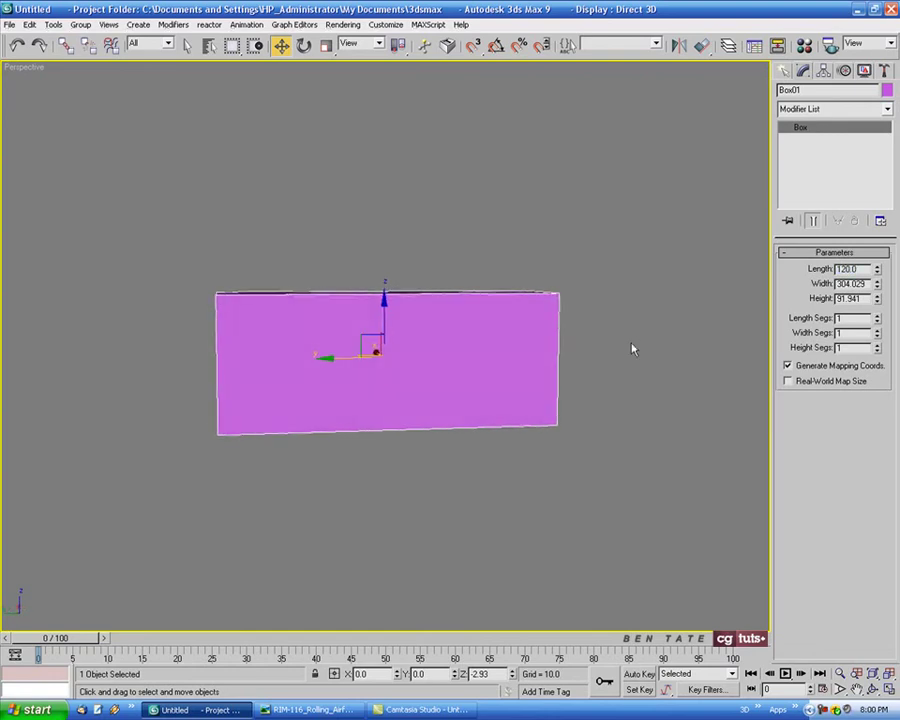
Step: Restore the four-viewport layout and set the box's width to 300
{"action": "key", "text": "alt+w"}
{"action": "middle_click_drag", "start_coordinate": [572, 420], "coordinate": [530, 430], "text": "alt"}
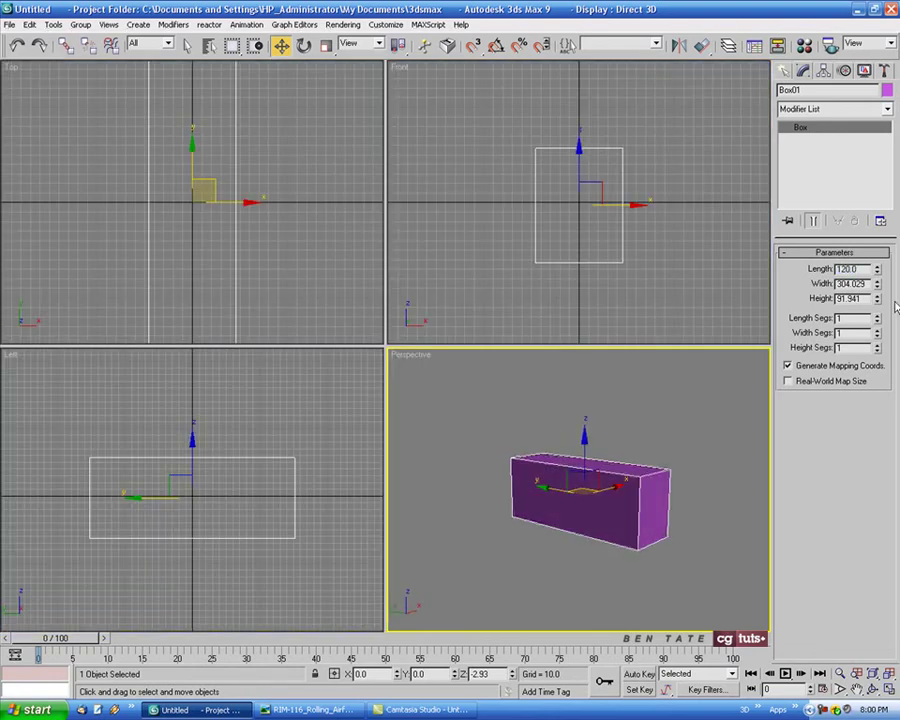
{"action": "left_click_drag", "start_coordinate": [864, 284], "coordinate": [810, 284]}
{"action": "type", "text": "300"}
{"action": "key", "text": "Return"}
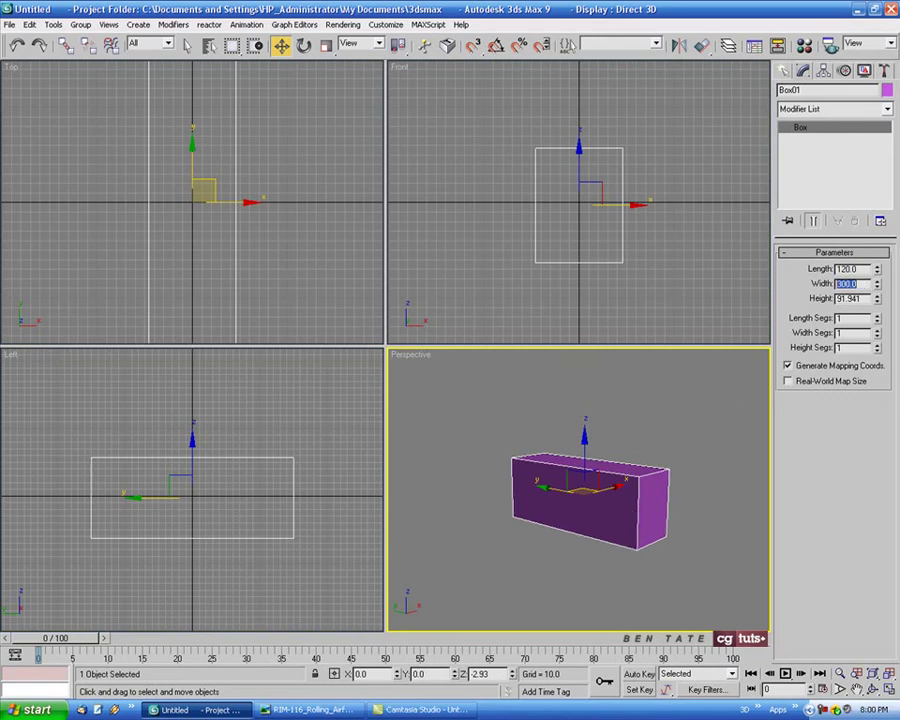
{"action": "mouse_move", "coordinate": [624, 466]}
{"action": "middle_mouse_down", "text": "alt"}
{"action": "mouse_move", "coordinate": [554, 470]}
{"action": "mouse_move", "coordinate": [563, 458]}
{"action": "mouse_move", "coordinate": [640, 455]}
{"action": "middle_mouse_up", "text": "alt"}
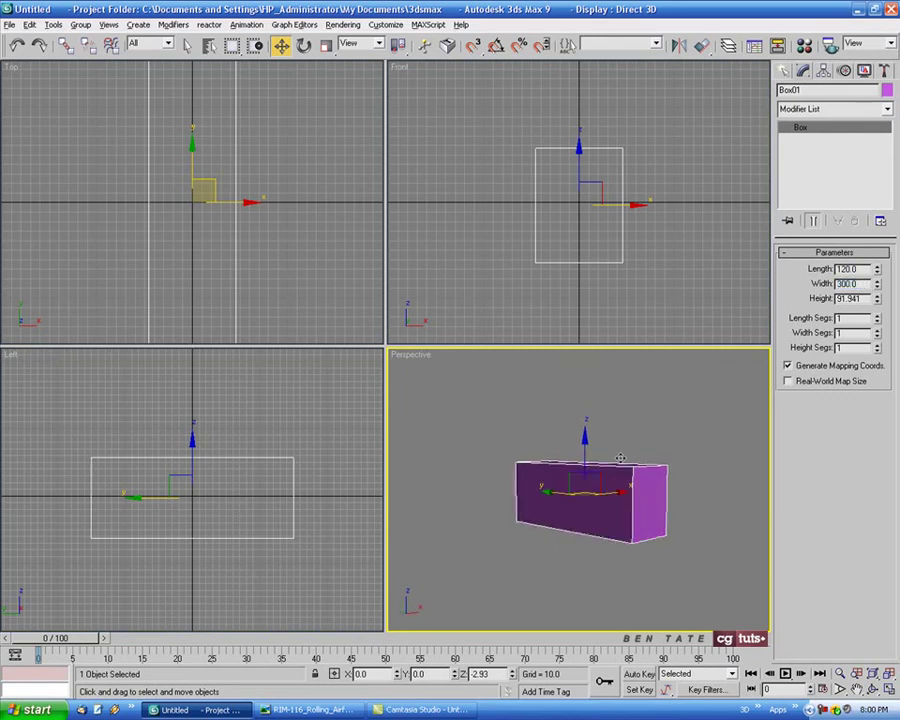
Step: Set the box's height parameter to 100
{"action": "left_click_drag", "start_coordinate": [884, 298], "coordinate": [883, 297]}
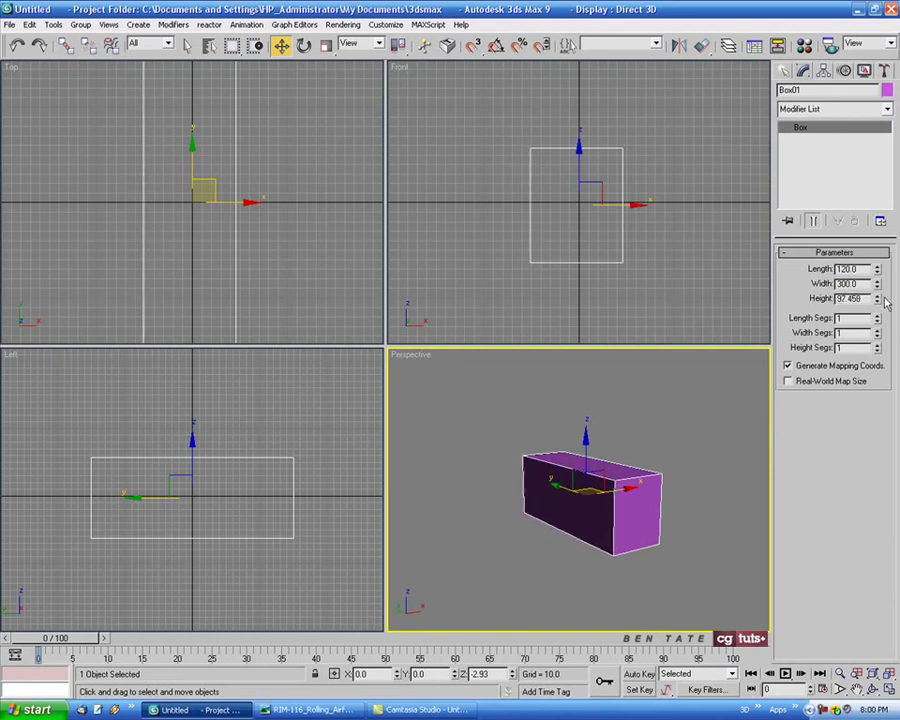
{"action": "double_click", "coordinate": [850, 298]}
{"action": "type", "text": "100"}
{"action": "key", "text": "Return"}
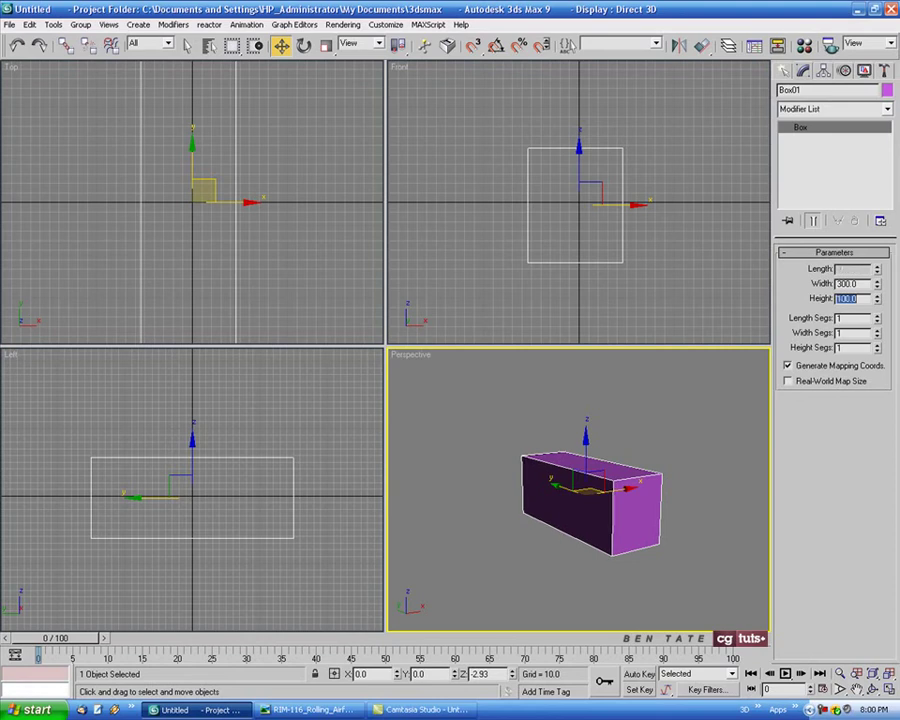
{"action": "middle_click_drag", "start_coordinate": [518, 462], "coordinate": [636, 502], "text": "alt"}
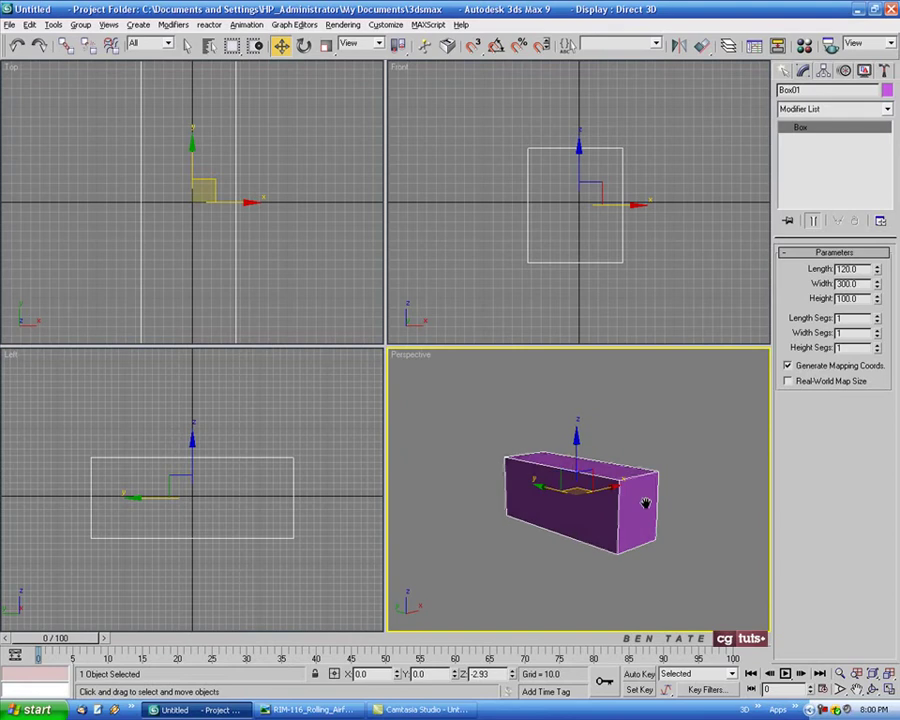
Step: Convert the box to an Editable Poly and switch to the launcher reference photo
{"action": "right_click", "coordinate": [612, 480]}
{"action": "mouse_move", "coordinate": [686, 600]}
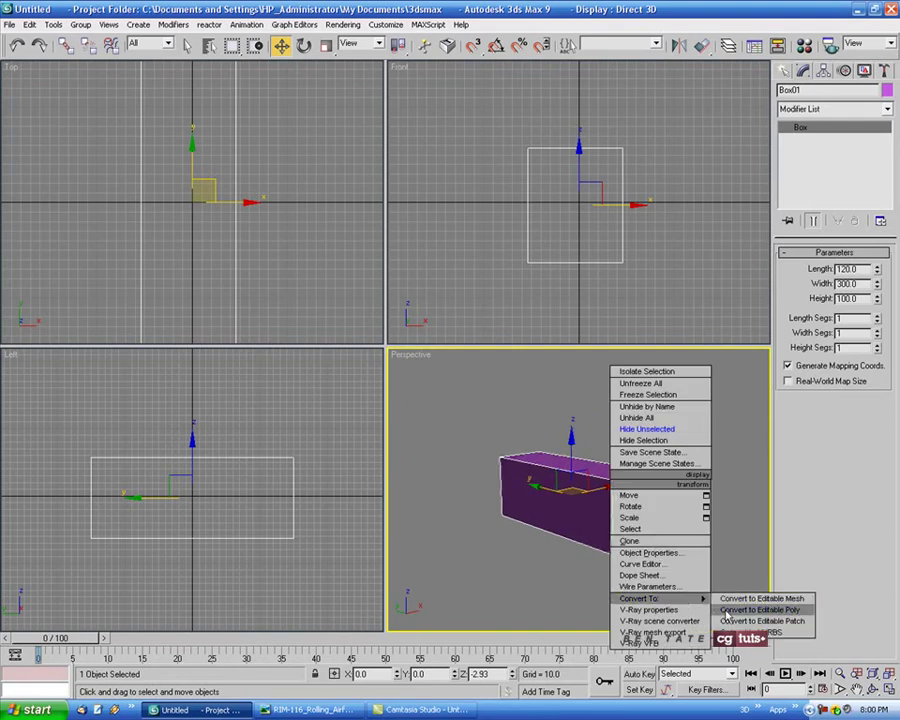
{"action": "left_click", "coordinate": [760, 609]}
{"action": "middle_click_drag", "start_coordinate": [555, 517], "coordinate": [571, 512], "text": "alt"}
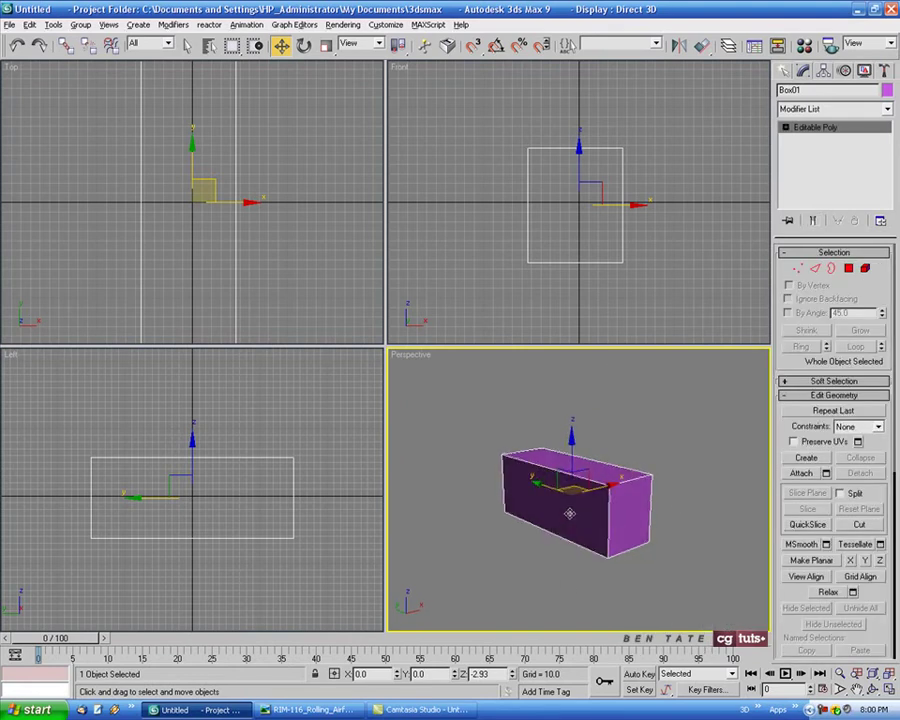
{"action": "key", "text": "alt+Tab"}
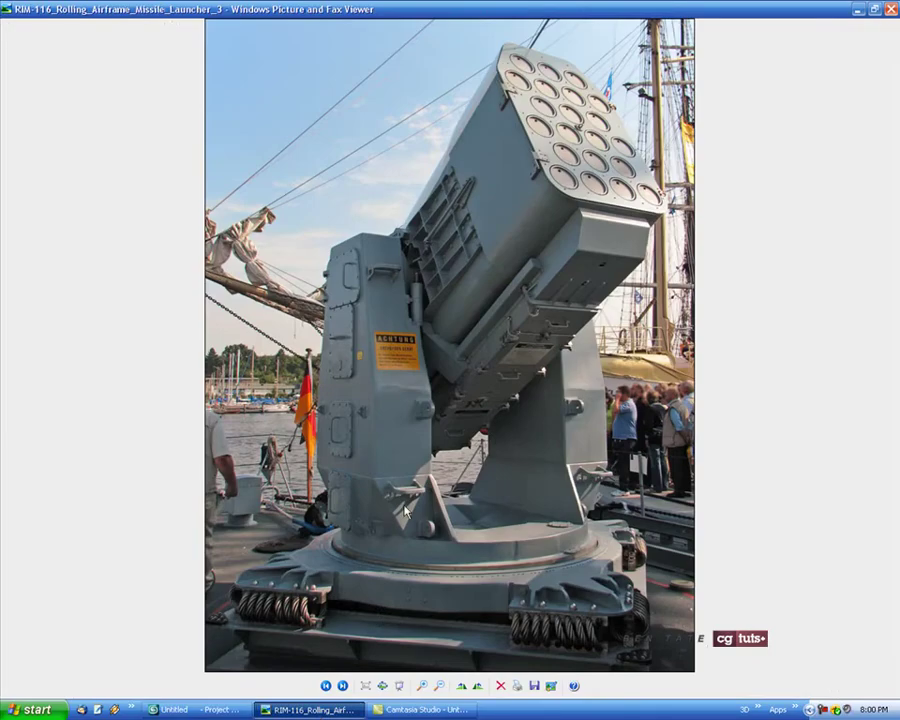
Step: Check the launcher's side-view reference photo, switch back to 3ds Max, and extrude the box's top polygon by 35
{"action": "left_click", "coordinate": [326, 686]}
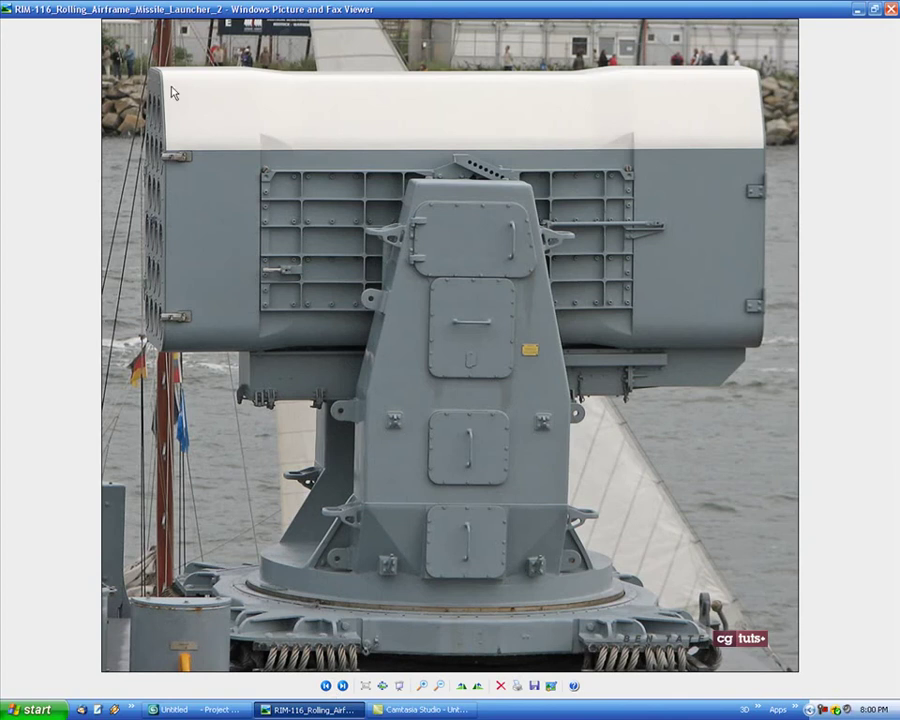
{"action": "left_click", "coordinate": [243, 710]}
{"action": "key", "text": "alt+w"}
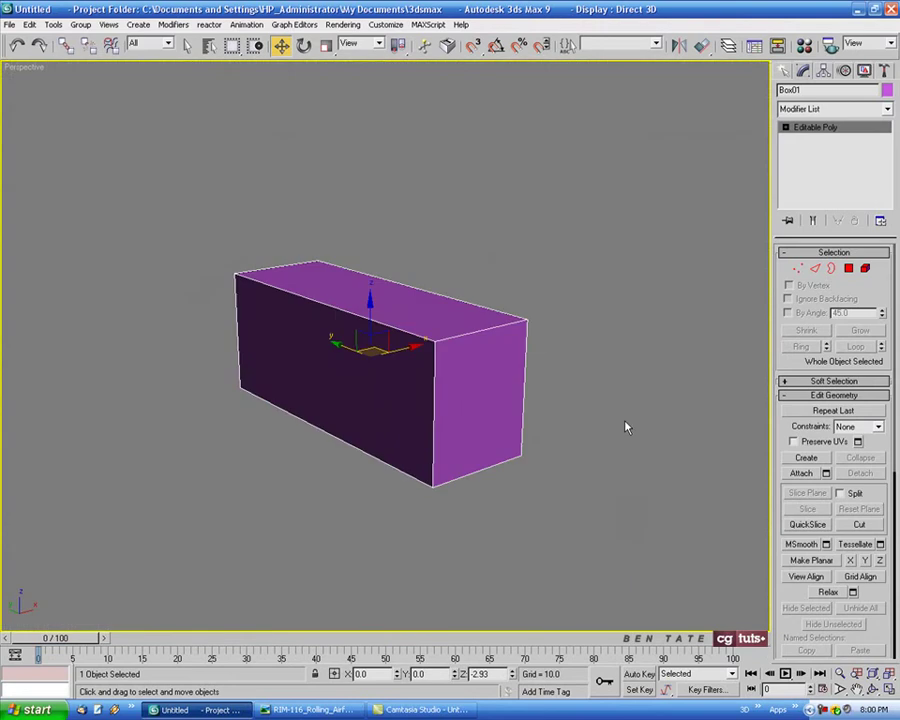
{"action": "left_click", "coordinate": [849, 268]}
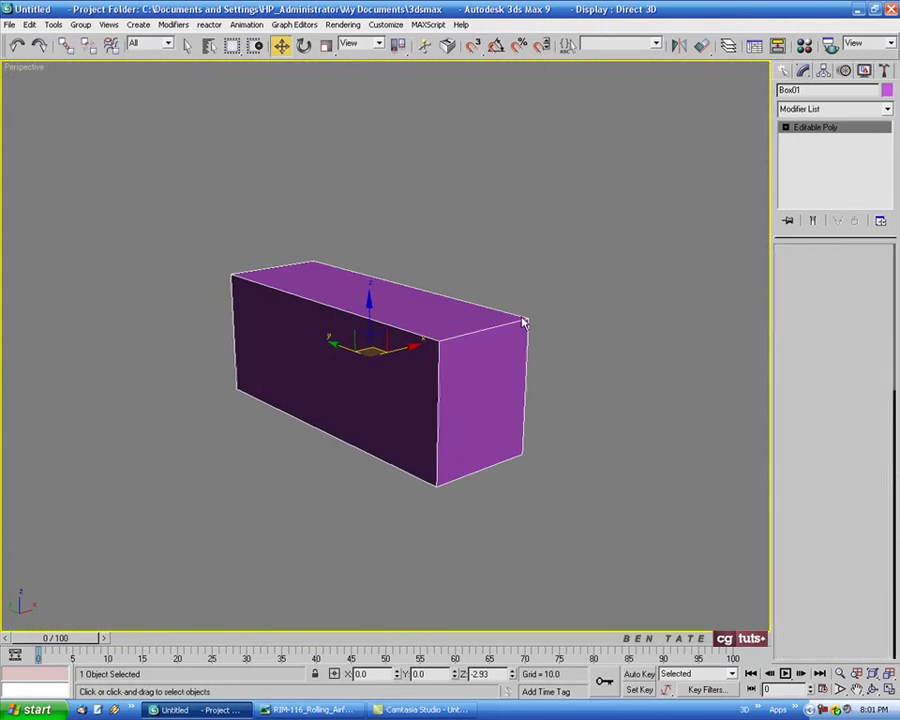
{"action": "left_click", "coordinate": [466, 304]}
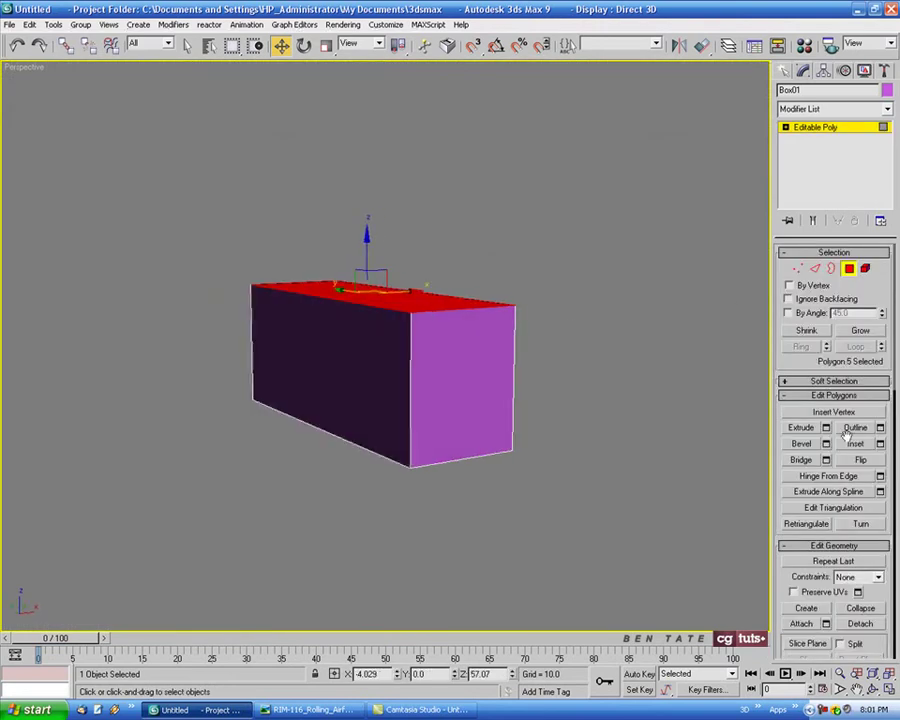
{"action": "left_click", "coordinate": [826, 427]}
{"action": "left_click_drag", "start_coordinate": [681, 399], "coordinate": [637, 401]}
{"action": "type", "text": "35"}
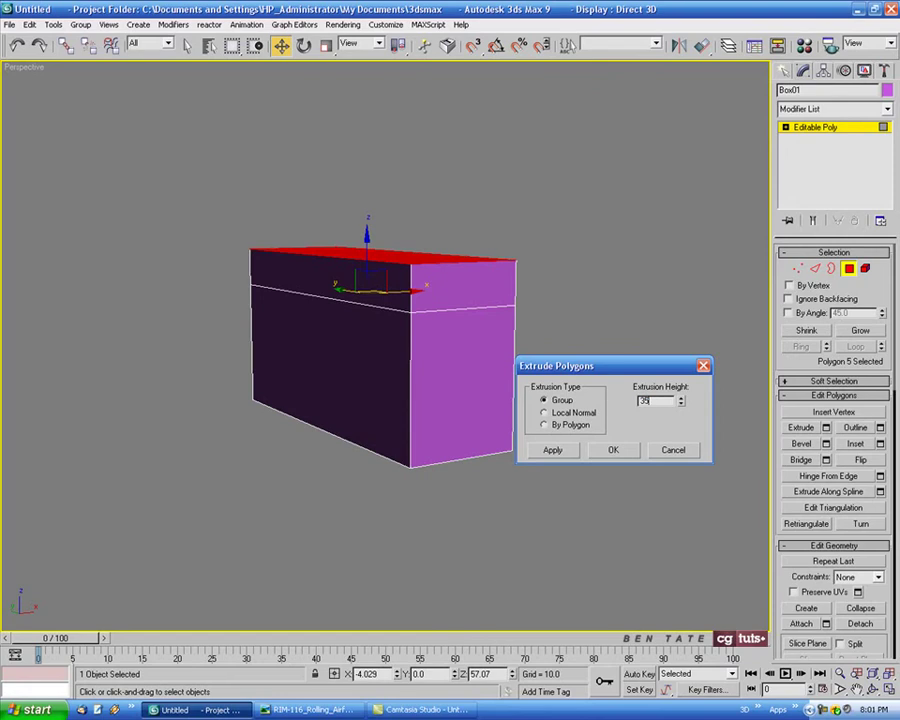
{"action": "key", "text": "Return"}
{"action": "left_click", "coordinate": [613, 450]}
Step: Scale the extruded top polygon narrower across the box's width in the Front view to form sloped upper sides
{"action": "middle_click_drag", "start_coordinate": [590, 430], "coordinate": [546, 396], "text": "alt"}
{"action": "key", "text": "alt+w"}
{"action": "middle_click_drag", "start_coordinate": [592, 231], "coordinate": [621, 263]}
{"action": "key", "text": "g"}
{"action": "middle_click", "coordinate": [302, 256]}
{"action": "key", "text": "g"}
{"action": "middle_click", "coordinate": [309, 404]}
{"action": "key", "text": "g"}
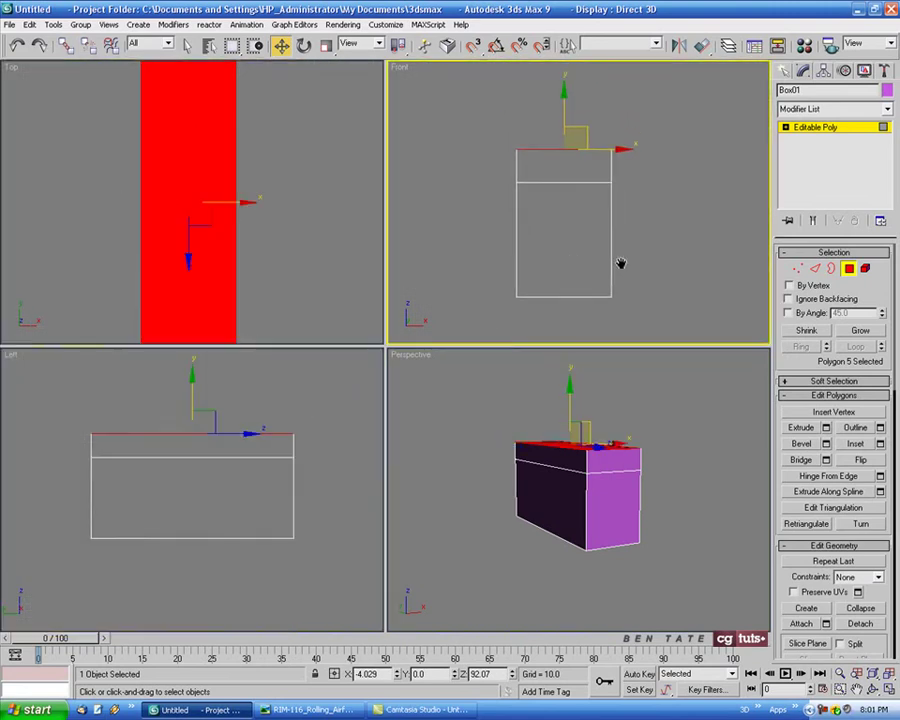
{"action": "left_click", "coordinate": [328, 49]}
{"action": "mouse_move", "coordinate": [607, 145]}
{"action": "left_mouse_down"}
{"action": "mouse_move", "coordinate": [625, 147]}
{"action": "mouse_move", "coordinate": [596, 153]}
{"action": "left_mouse_up"}
Step: Move the top polygon down slightly along the Z axis to about 90.3
{"action": "right_click", "coordinate": [686, 444]}
{"action": "key", "text": "alt+w"}
{"action": "middle_click_drag", "start_coordinate": [686, 444], "coordinate": [564, 381], "text": "alt"}
{"action": "scroll", "coordinate": [580, 388], "scroll_direction": "up", "scroll_amount": 3}
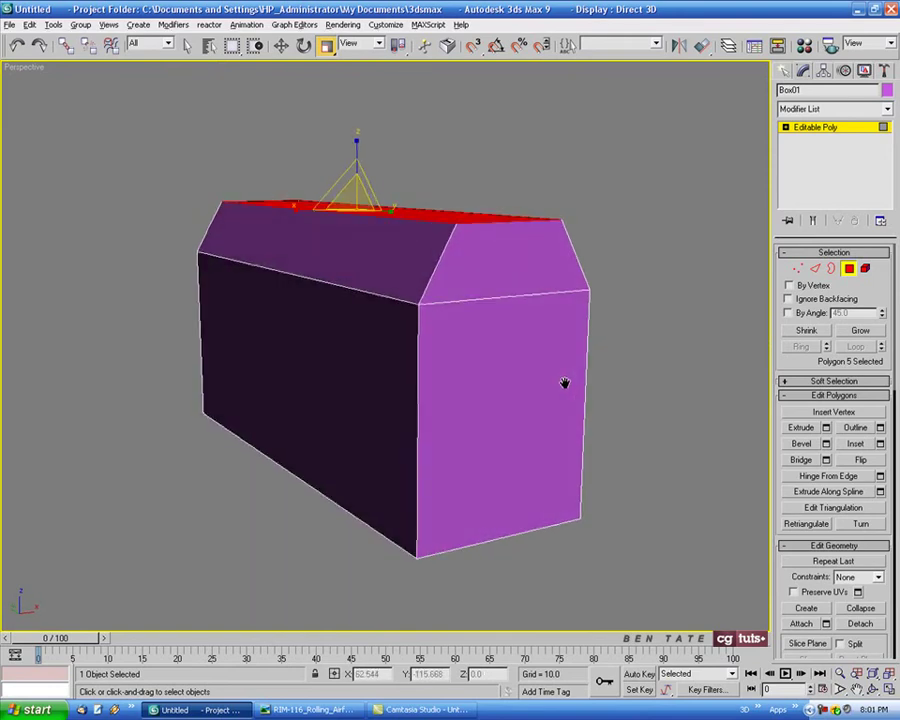
{"action": "key", "text": "w"}
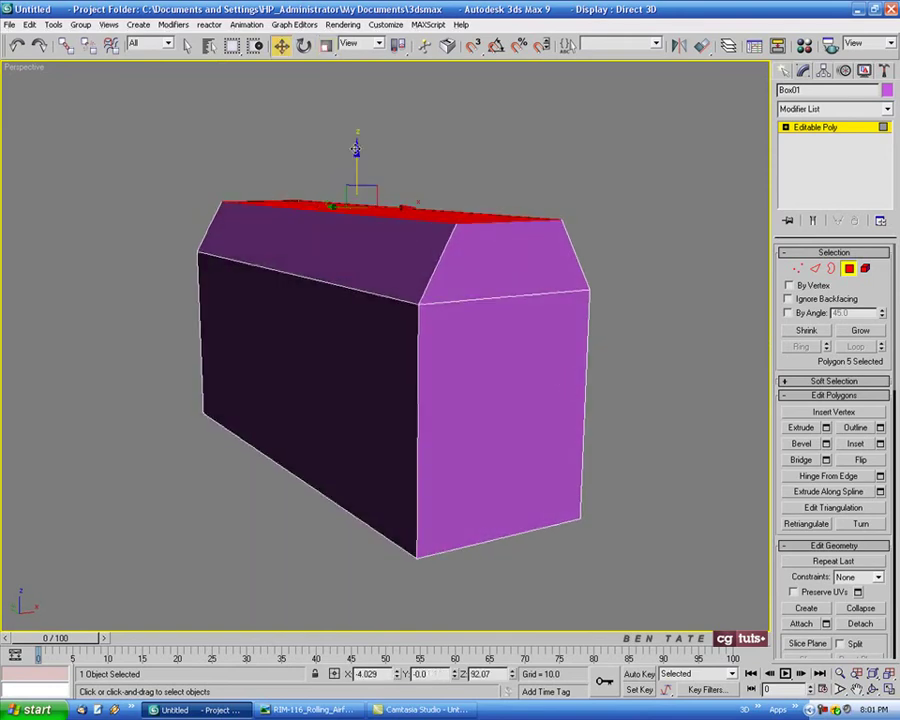
{"action": "left_click_drag", "start_coordinate": [355, 150], "coordinate": [356, 157]}
{"action": "middle_click_drag", "start_coordinate": [555, 306], "coordinate": [608, 312], "text": "alt"}
{"action": "scroll", "coordinate": [621, 313], "scroll_direction": "down", "scroll_amount": 2}
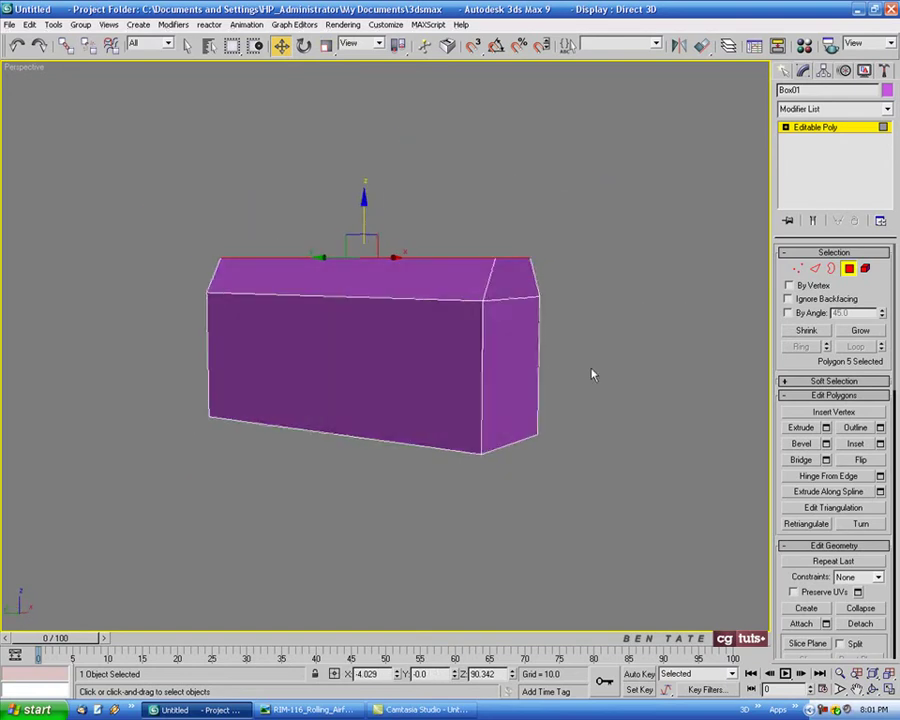
Step: Compare the proportions with the reference photo, and stretch the whole box lengthwise to about 108% in the Left view
{"action": "key", "text": "alt+w"}
{"action": "left_click", "coordinate": [348, 712]}
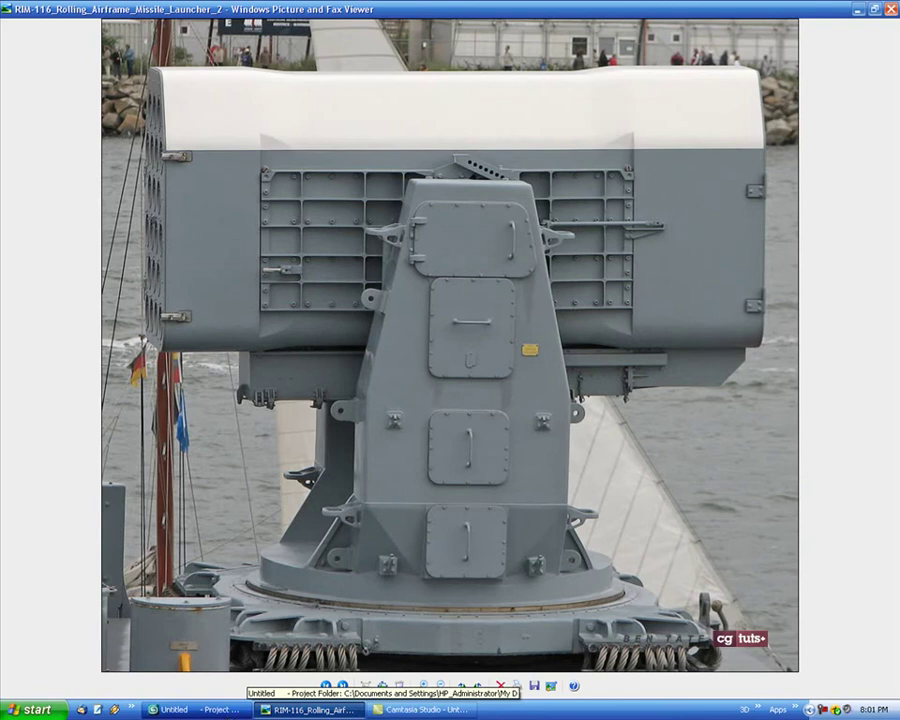
{"action": "left_click", "coordinate": [200, 710]}
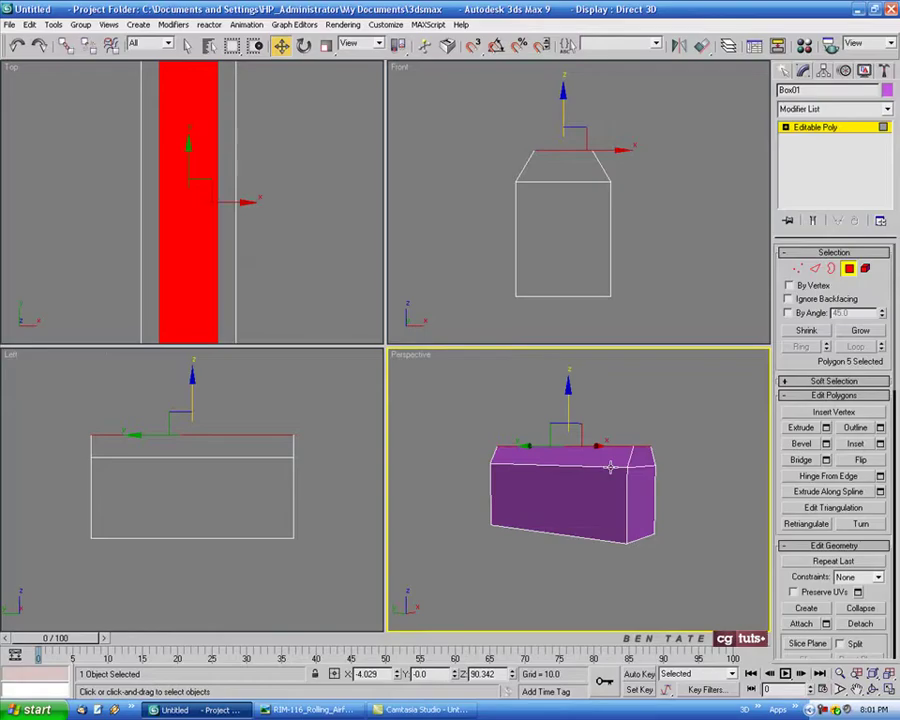
{"action": "middle_click_drag", "start_coordinate": [609, 466], "coordinate": [650, 477], "text": "alt"}
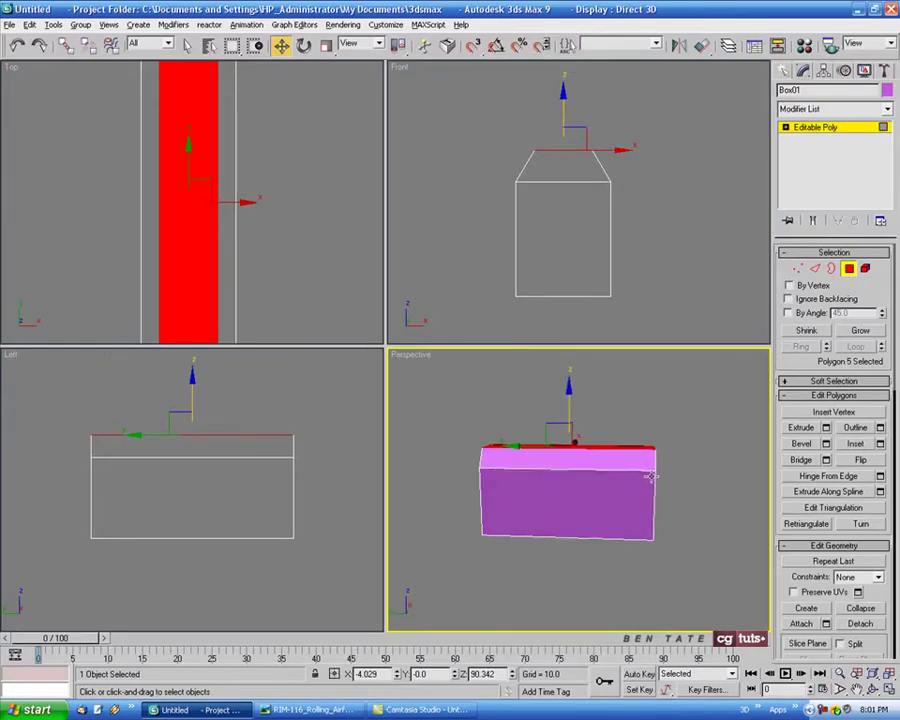
{"action": "right_click", "coordinate": [323, 447]}
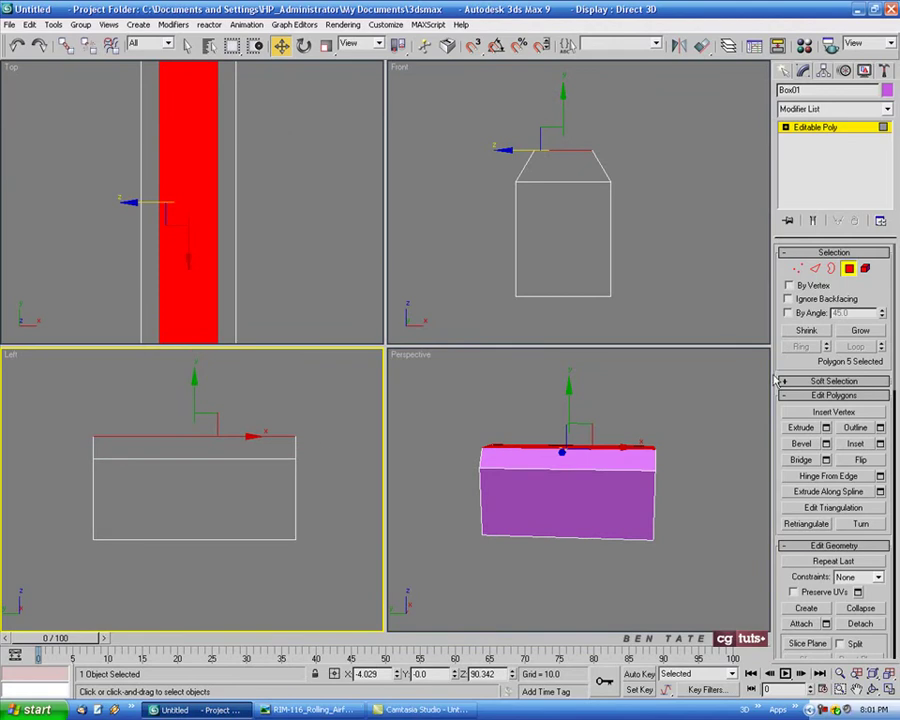
{"action": "left_click", "coordinate": [848, 270]}
{"action": "key", "text": "alt+w"}
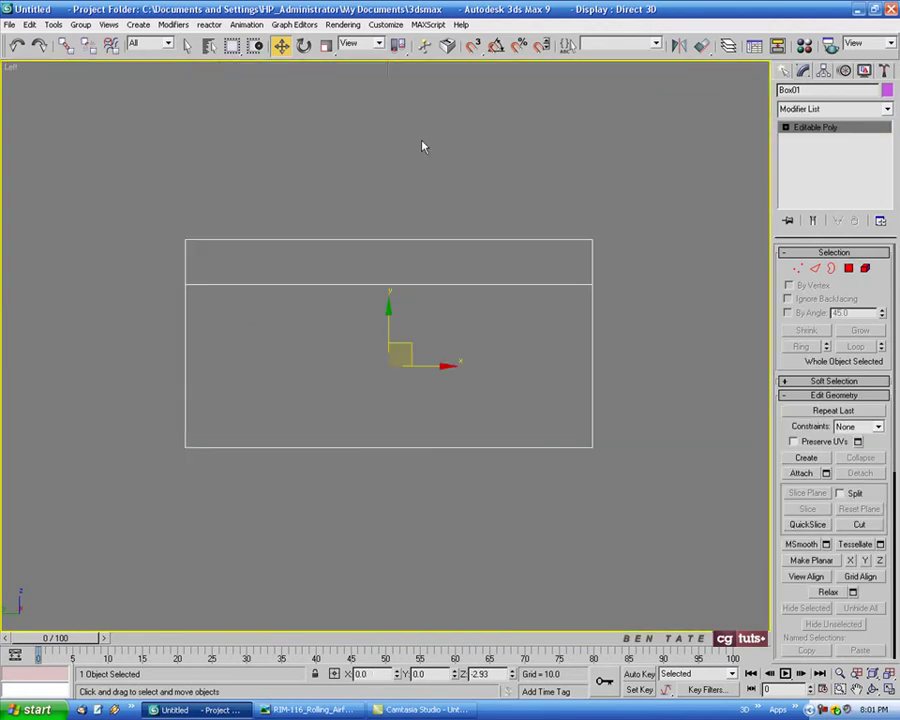
{"action": "left_click", "coordinate": [327, 46]}
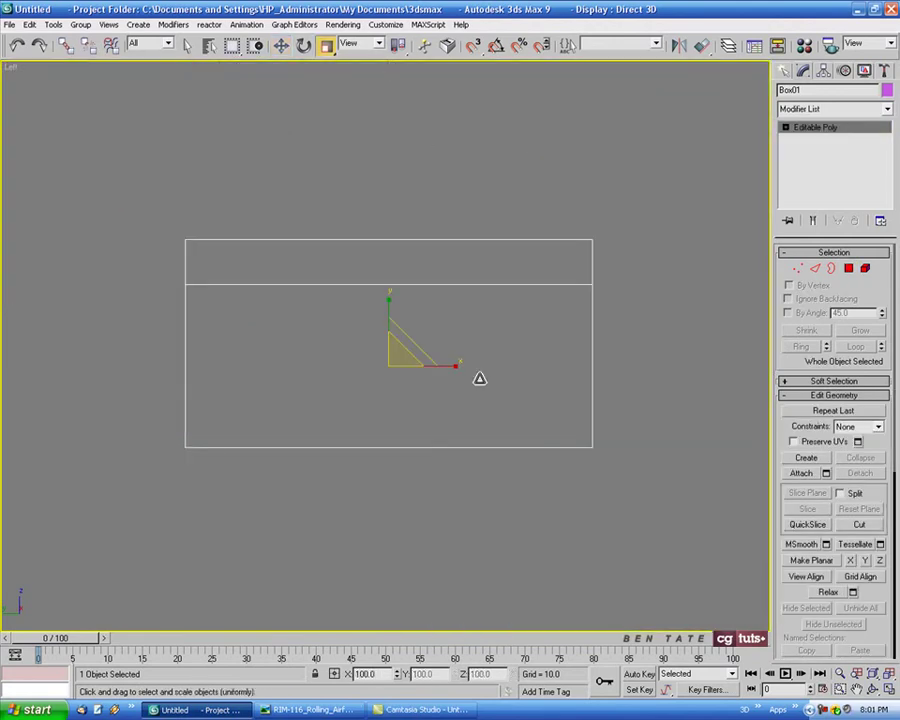
{"action": "left_click_drag", "start_coordinate": [455, 367], "coordinate": [459, 366]}
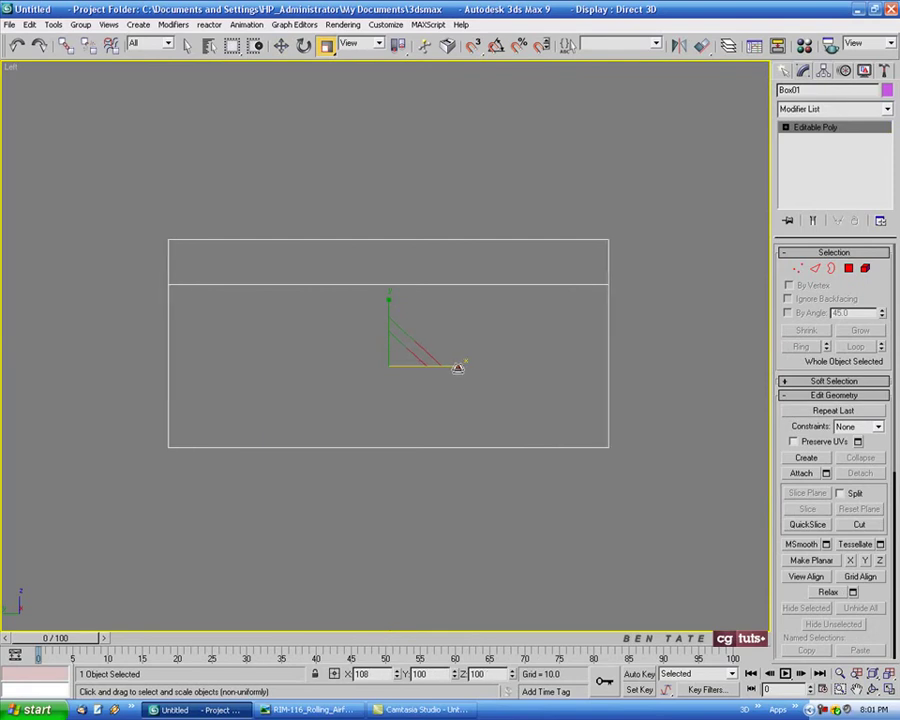
Step: Return to polygon editing in the perspective view and enable Ignore Backfacing
{"action": "key", "text": "alt+w"}
{"action": "key", "text": "alt+w"}
{"action": "middle_click_drag", "start_coordinate": [640, 530], "coordinate": [605, 510], "text": "alt"}
{"action": "middle_click_drag", "start_coordinate": [598, 390], "coordinate": [612, 384], "text": "alt"}
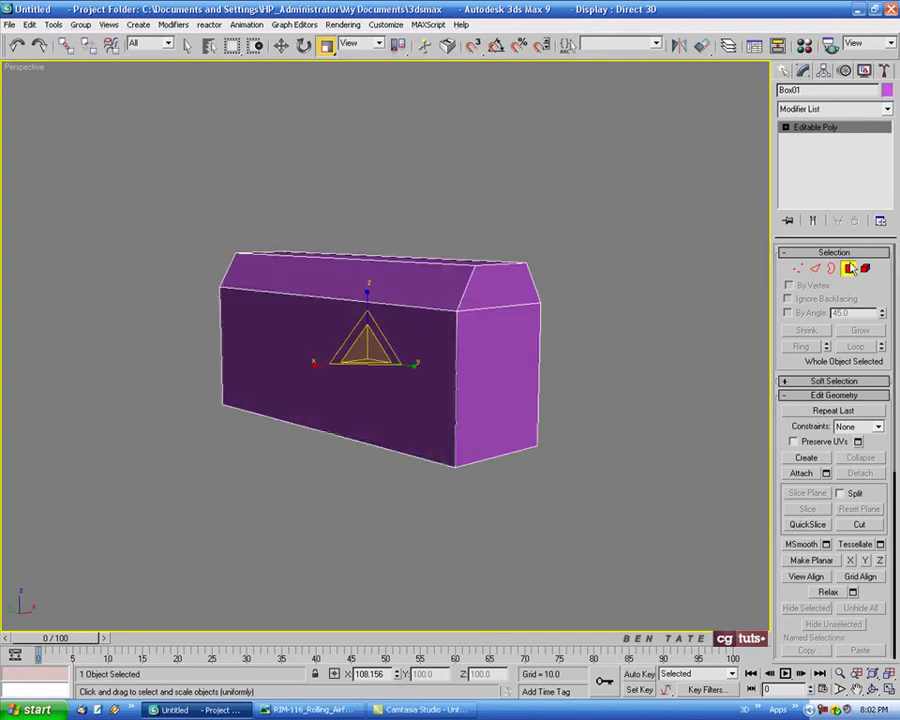
{"action": "left_click", "coordinate": [849, 268]}
{"action": "left_click", "coordinate": [789, 299]}
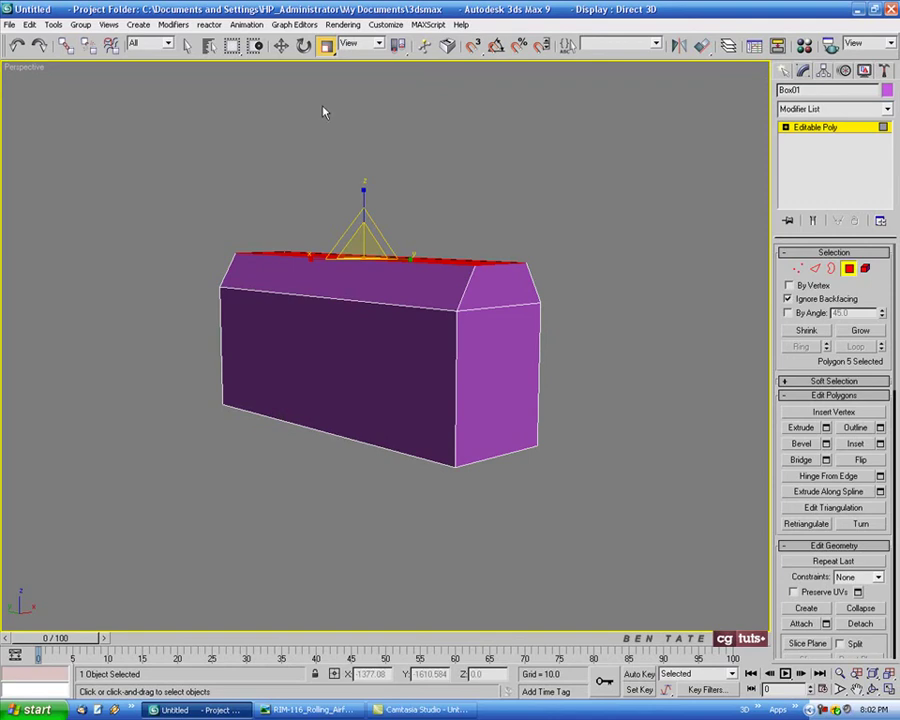
Step: Select the two polygons at each end of the box and delete them to leave both ends open
{"action": "left_click", "coordinate": [187, 45]}
{"action": "left_click", "coordinate": [494, 300]}
{"action": "left_click", "coordinate": [494, 370], "text": "ctrl"}
{"action": "middle_click_drag", "start_coordinate": [494, 370], "coordinate": [677, 398], "text": "alt"}
{"action": "left_click", "coordinate": [284, 303], "text": "ctrl"}
{"action": "left_click", "coordinate": [285, 370], "text": "ctrl"}
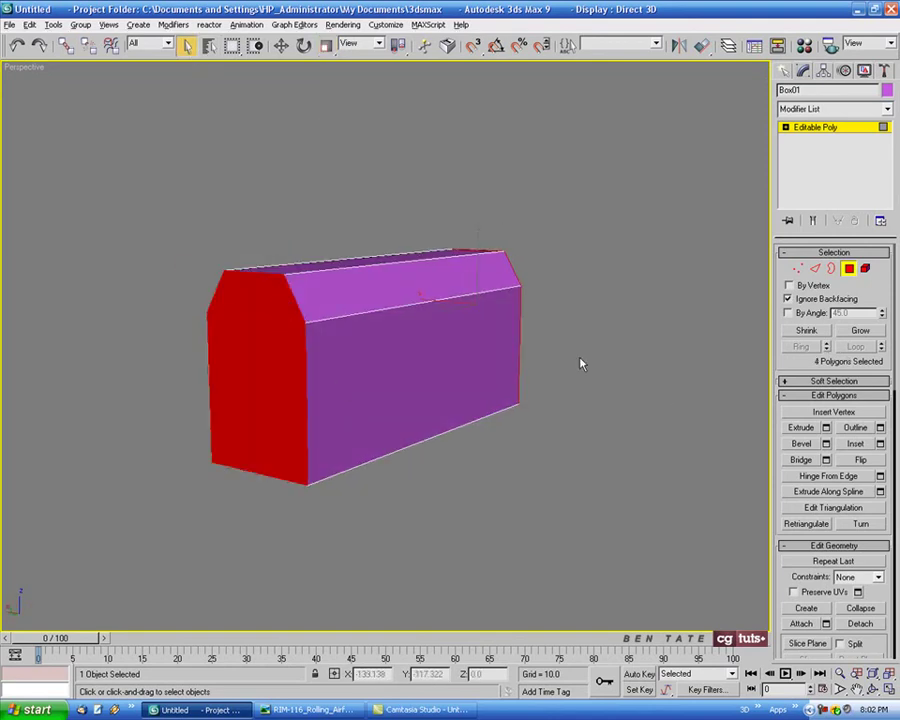
{"action": "middle_click_drag", "start_coordinate": [581, 364], "coordinate": [420, 302], "text": "alt"}
{"action": "key", "text": "Delete"}
Step: Examine the launcher's end and lower corners in the angled reference photo, and return to 3ds Max
{"action": "key", "text": "alt+Tab"}
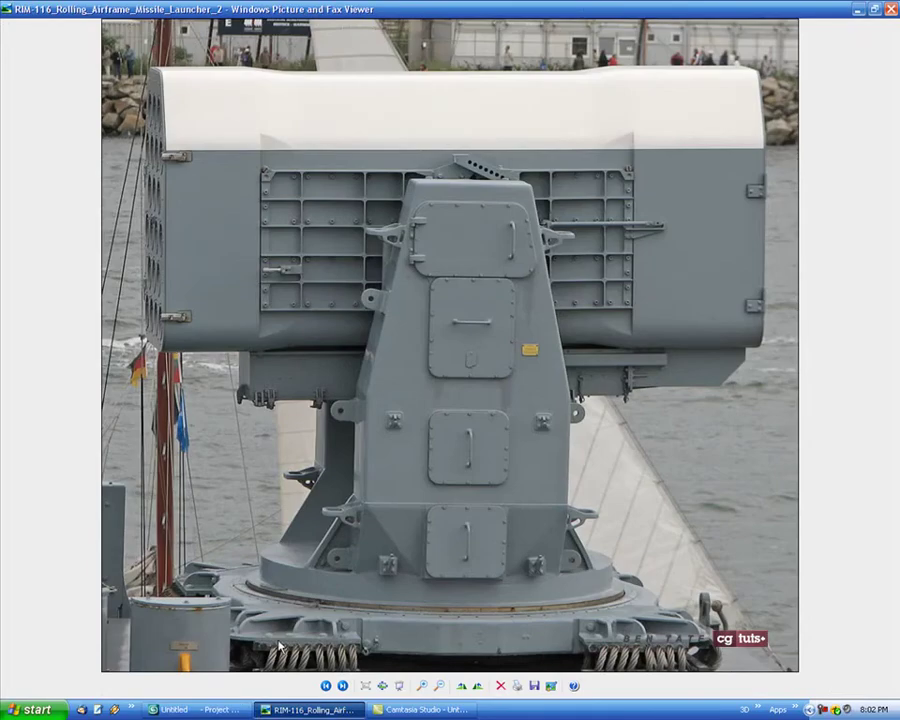
{"action": "left_click", "coordinate": [327, 686]}
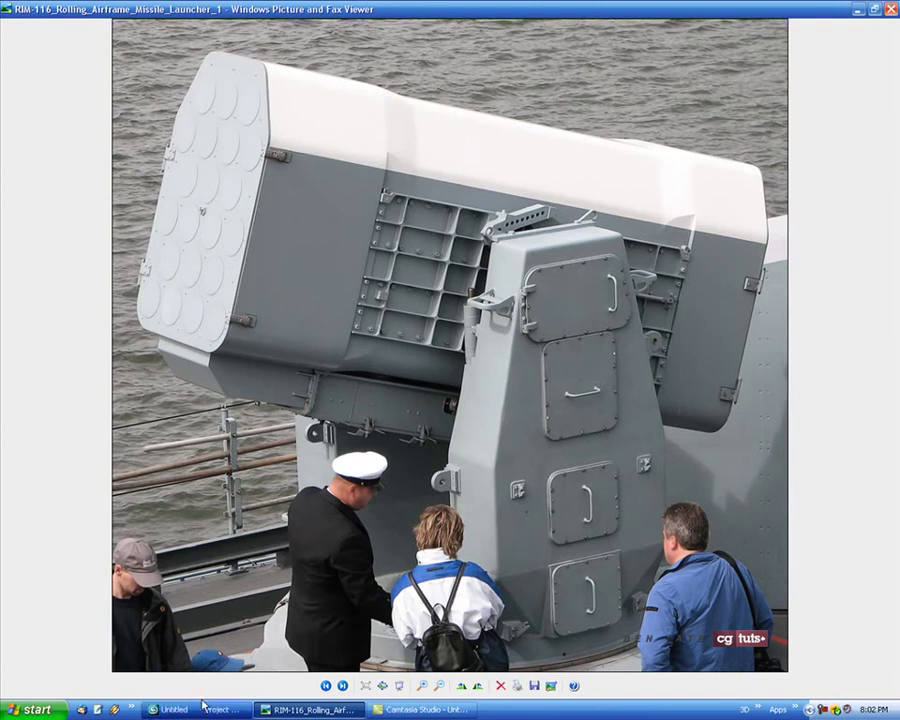
{"action": "key", "text": "alt+Tab"}
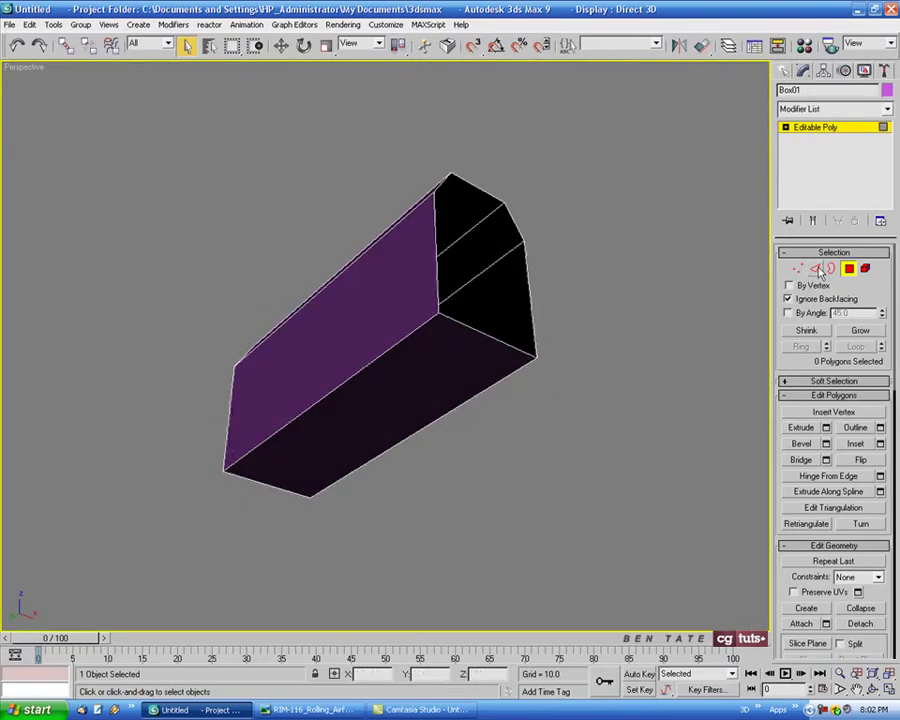
Step: Chamfer the two long bottom edges of the box by 8
{"action": "left_click", "coordinate": [816, 270]}
{"action": "left_click", "coordinate": [486, 386]}
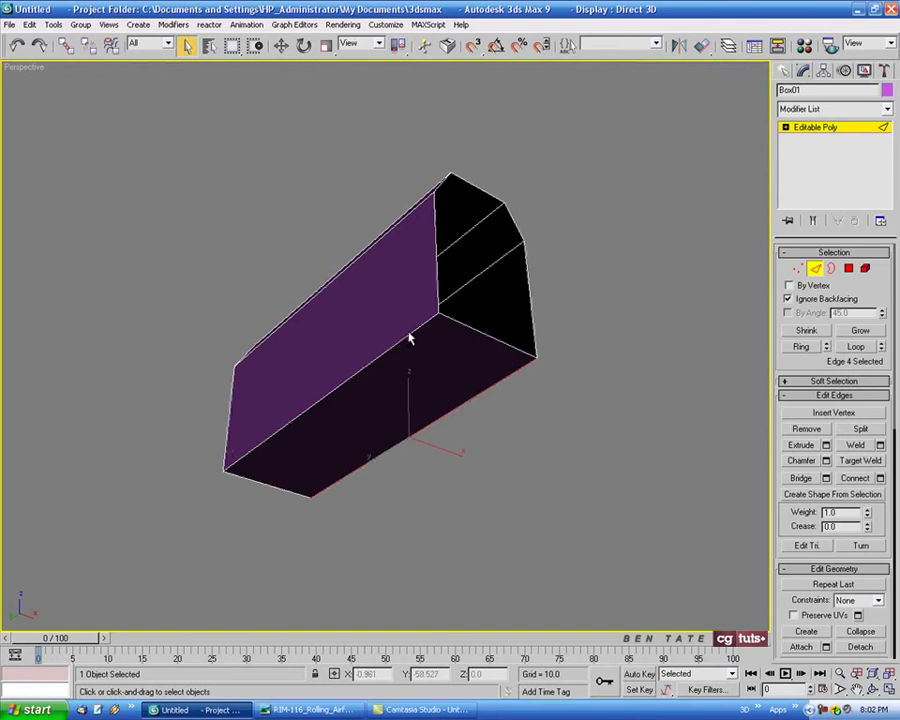
{"action": "left_click", "coordinate": [408, 335], "text": "ctrl"}
{"action": "key", "text": "alt+w"}
{"action": "right_click", "coordinate": [636, 257]}
{"action": "middle_click_drag", "start_coordinate": [591, 293], "coordinate": [637, 269]}
{"action": "scroll", "coordinate": [613, 249], "scroll_direction": "up", "scroll_amount": 3}
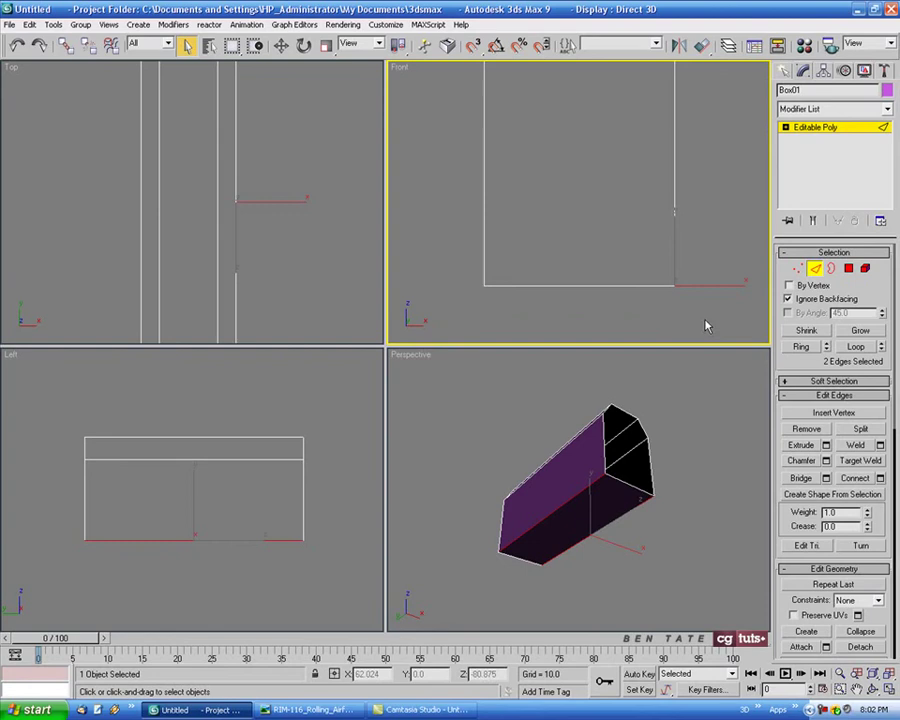
{"action": "left_click", "coordinate": [826, 461]}
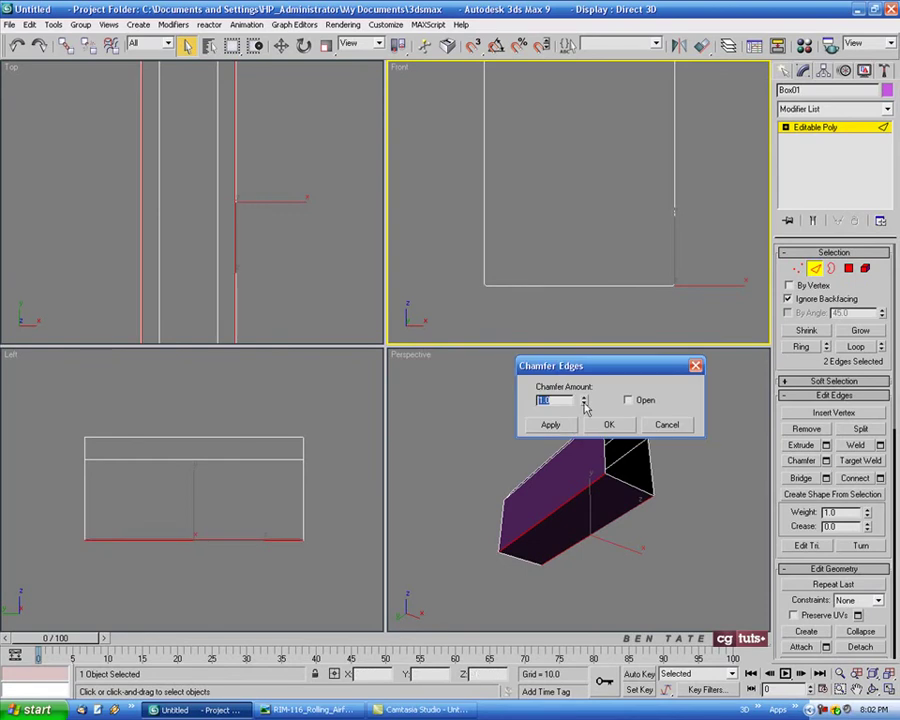
{"action": "left_click_drag", "start_coordinate": [605, 372], "coordinate": [517, 14]}
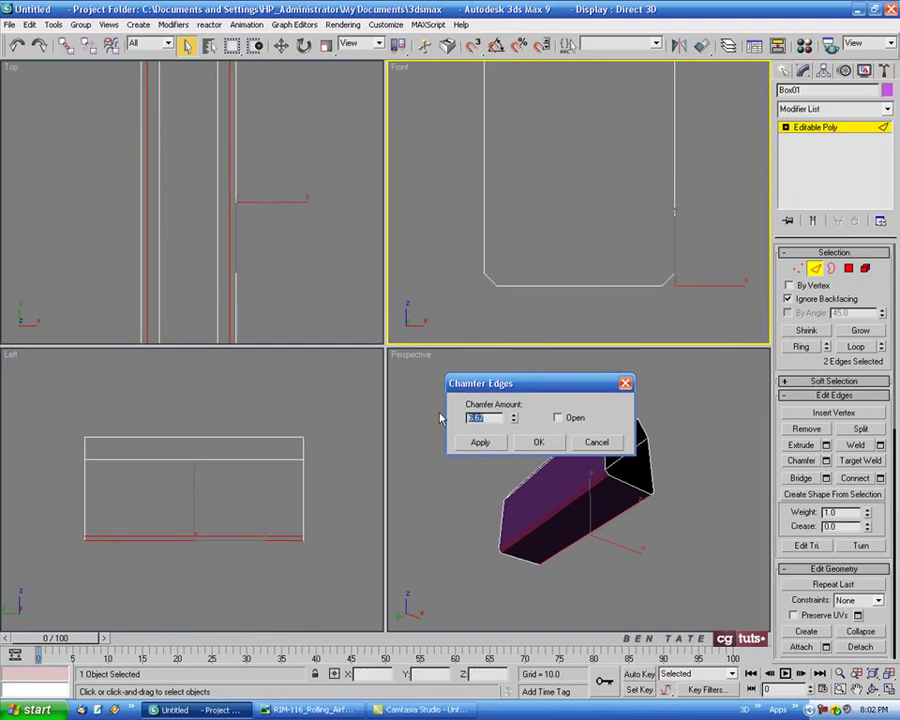
{"action": "key", "text": "Return"}
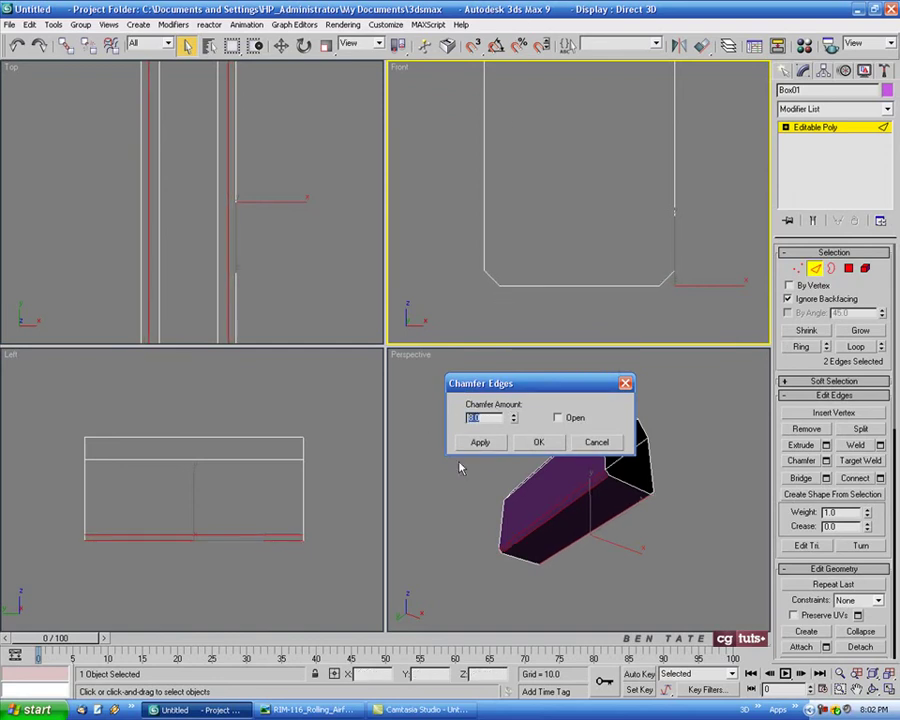
{"action": "left_click", "coordinate": [482, 444]}
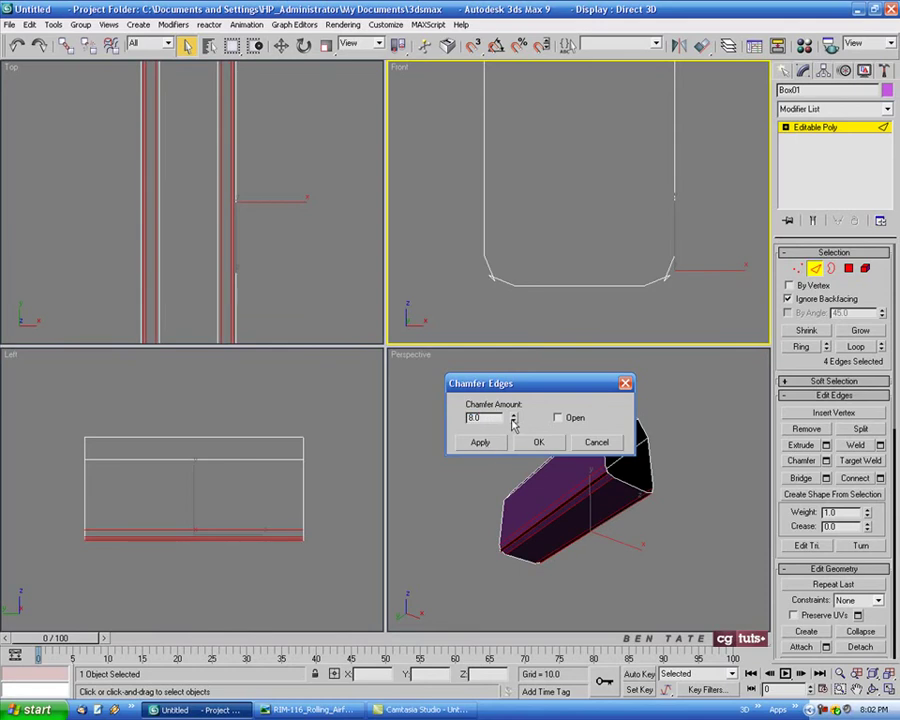
Step: Chamfer the four resulting bottom edges again by 3.5 to round the lower corners
{"action": "left_click_drag", "start_coordinate": [514, 425], "coordinate": [511, 458]}
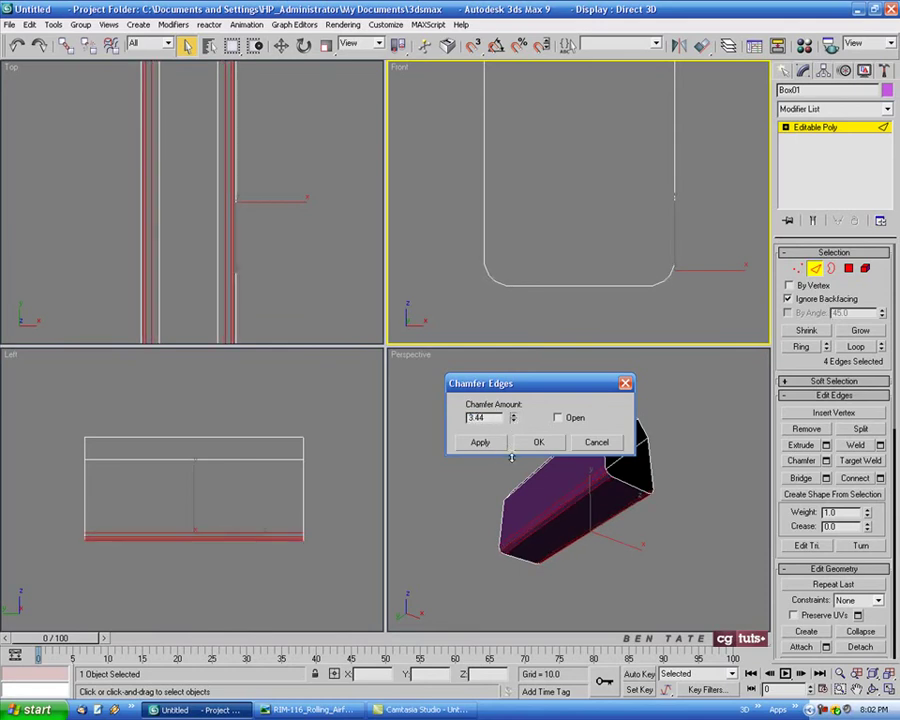
{"action": "scroll", "coordinate": [570, 517], "scroll_direction": "up", "scroll_amount": 8}
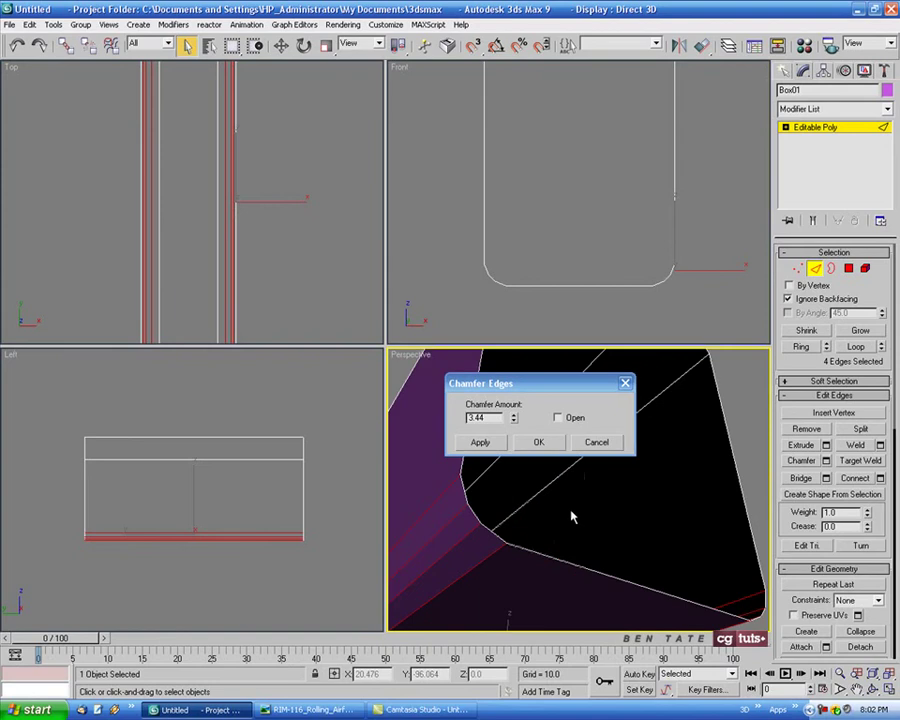
{"action": "left_click_drag", "start_coordinate": [514, 424], "coordinate": [514, 420]}
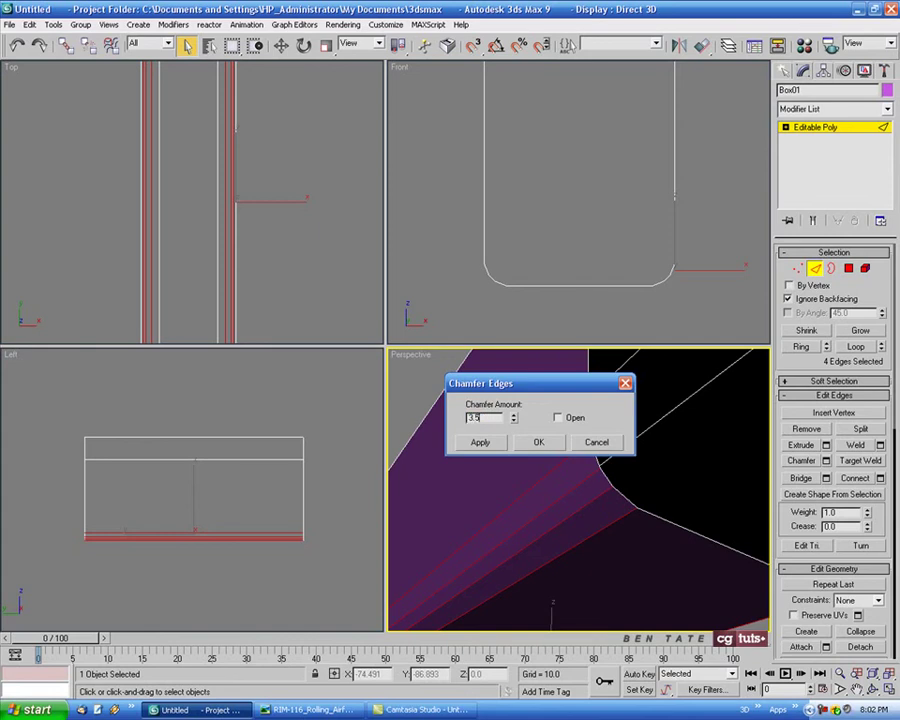
{"action": "left_click", "coordinate": [540, 443]}
Step: Turn off Ignore Backfacing and select all twelve lengthwise edges of the housing, including those on the far side
{"action": "middle_click_drag", "start_coordinate": [650, 534], "coordinate": [480, 544]}
{"action": "scroll", "coordinate": [607, 511], "scroll_direction": "down", "scroll_amount": 6}
{"action": "key", "text": "alt+w"}
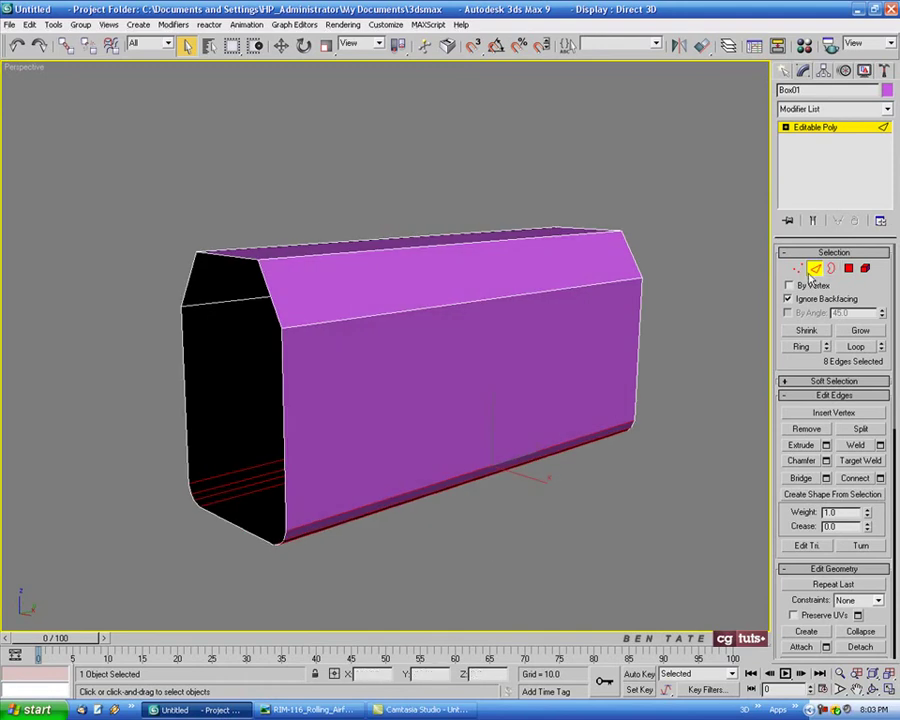
{"action": "middle_click_drag", "start_coordinate": [589, 311], "coordinate": [581, 324], "text": "alt"}
{"action": "key", "text": "alt+w"}
{"action": "middle_click_drag", "start_coordinate": [226, 499], "coordinate": [225, 500]}
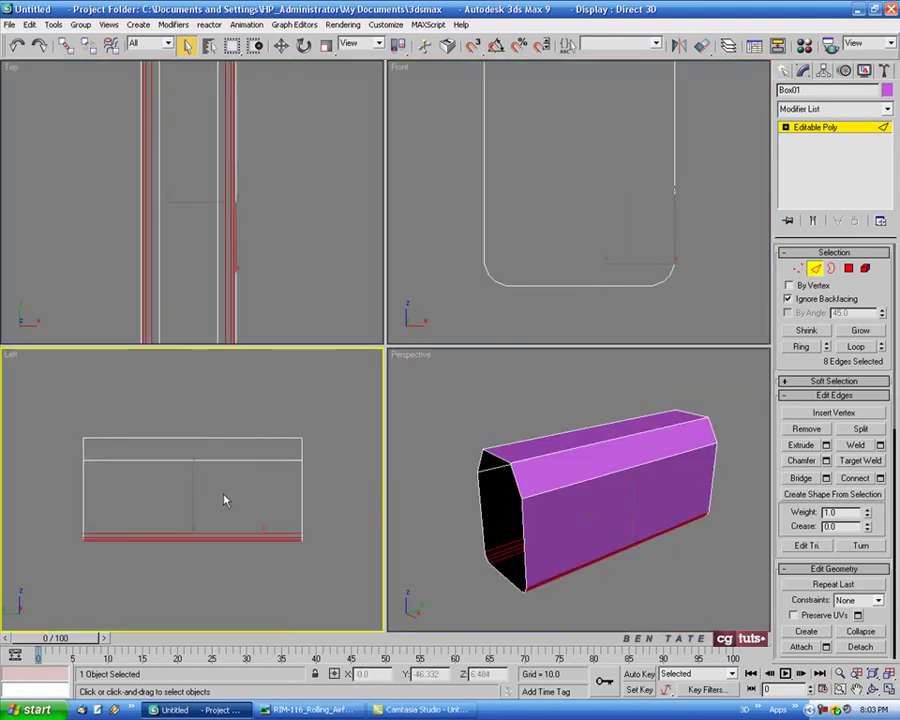
{"action": "left_click_drag", "start_coordinate": [163, 398], "coordinate": [187, 434]}
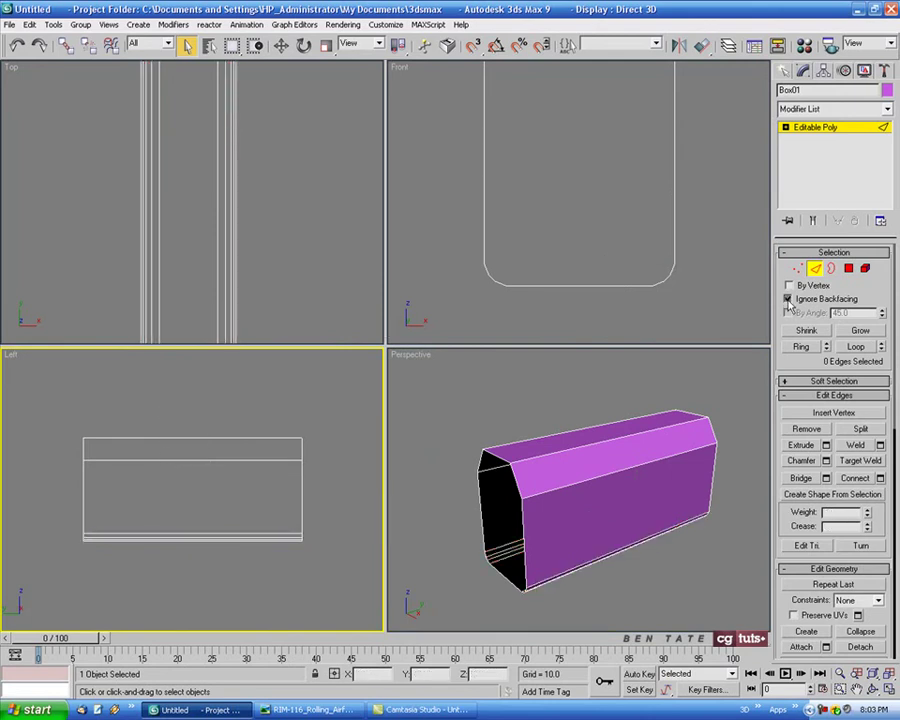
{"action": "left_click_drag", "start_coordinate": [198, 462], "coordinate": [198, 462]}
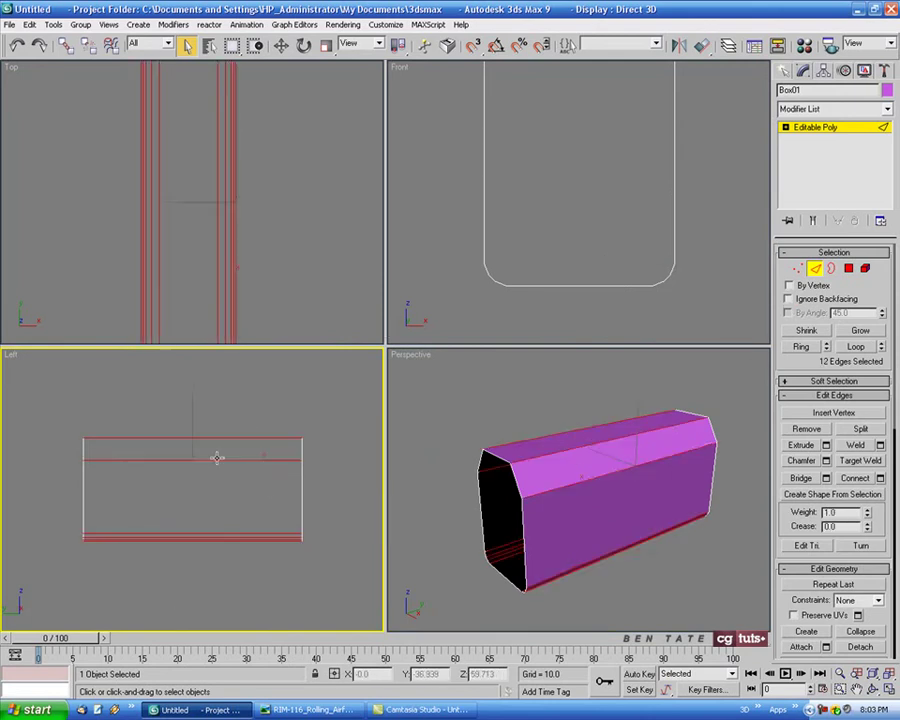
{"action": "mouse_move", "coordinate": [614, 564]}
{"action": "middle_mouse_down", "text": "alt"}
{"action": "mouse_move", "coordinate": [599, 529]}
{"action": "mouse_move", "coordinate": [599, 553]}
{"action": "middle_mouse_up", "text": "alt"}
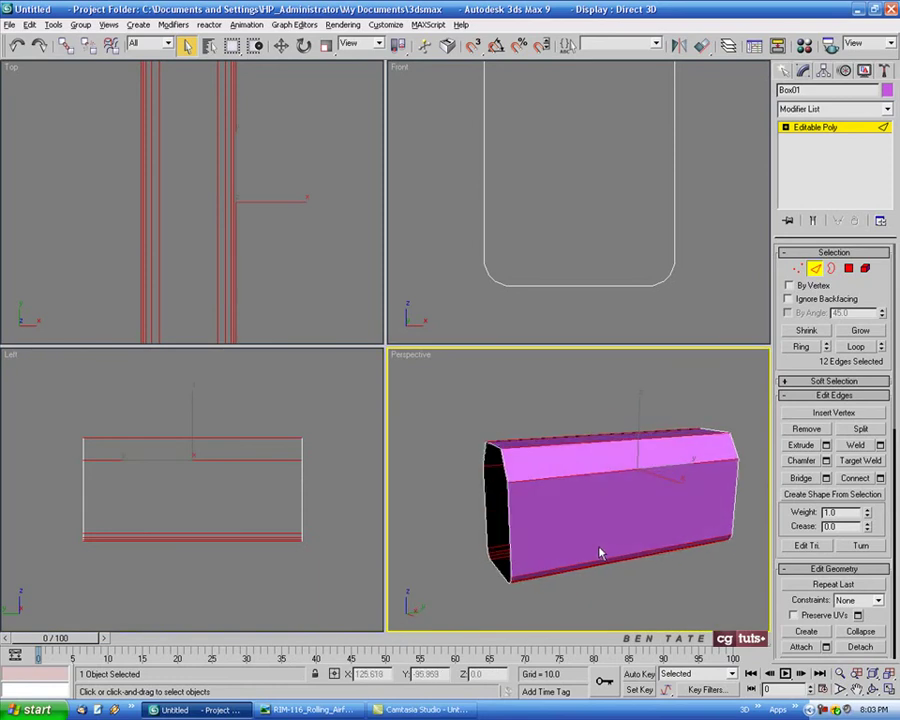
Step: Connect the twelve lengthwise edges with 2 segments and a pinch of 49, and compare the spacing with the reference photo
{"action": "right_click", "coordinate": [295, 518]}
{"action": "key", "text": "alt+w"}
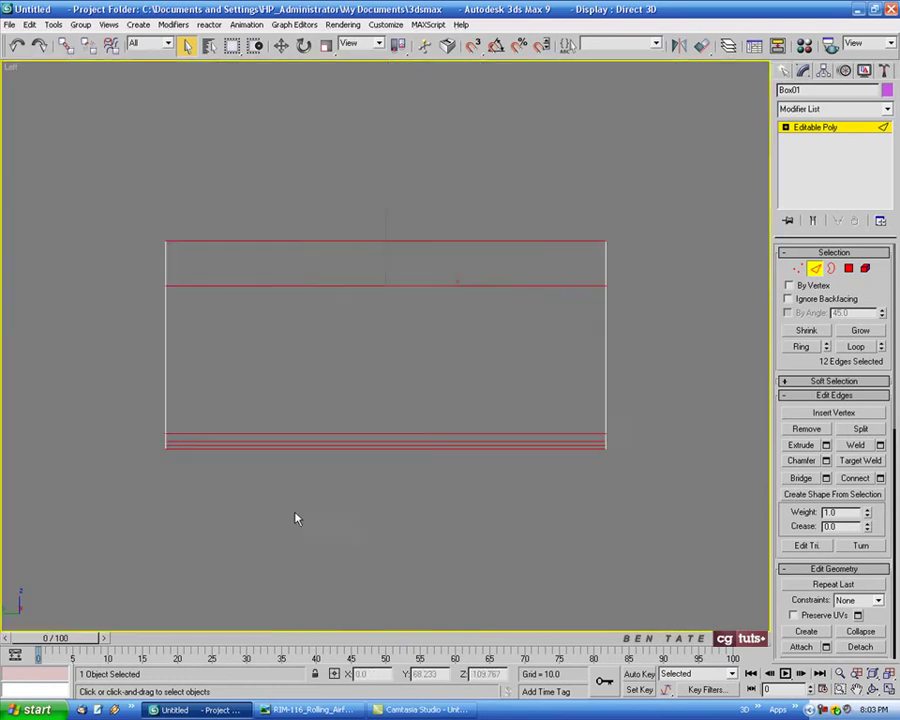
{"action": "left_click", "coordinate": [880, 478]}
{"action": "left_click_drag", "start_coordinate": [514, 379], "coordinate": [720, 380]}
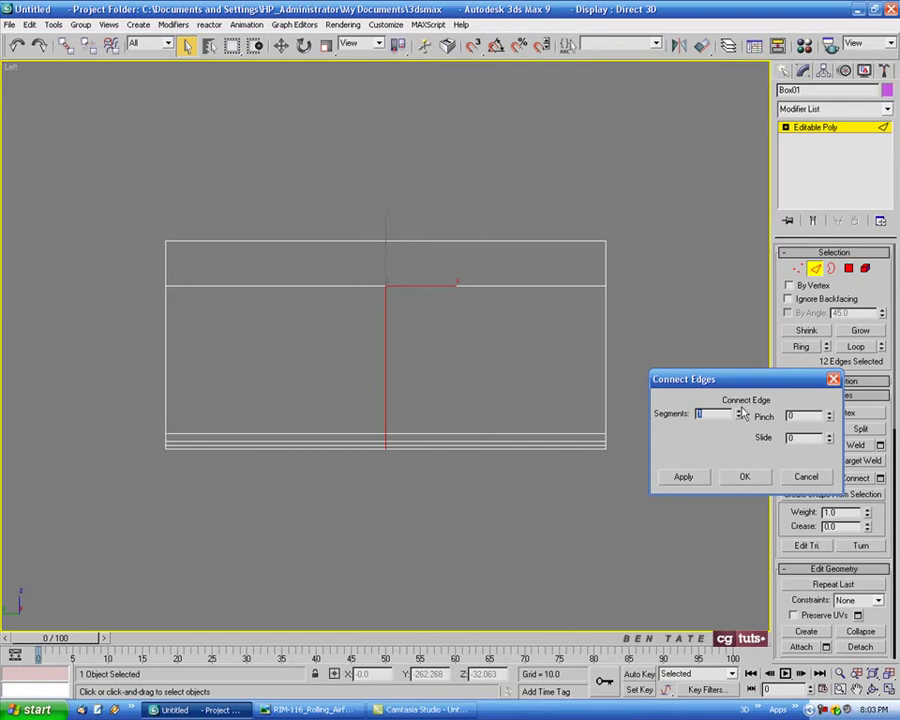
{"action": "left_click", "coordinate": [739, 412]}
{"action": "left_click_drag", "start_coordinate": [830, 419], "coordinate": [814, 347]}
{"action": "middle_click_drag", "start_coordinate": [490, 561], "coordinate": [460, 565]}
{"action": "key", "text": "alt+w"}
{"action": "right_click", "coordinate": [521, 576]}
{"action": "middle_click_drag", "start_coordinate": [538, 568], "coordinate": [215, 500], "text": "alt"}
{"action": "left_click", "coordinate": [308, 709]}
{"action": "left_click", "coordinate": [311, 711]}
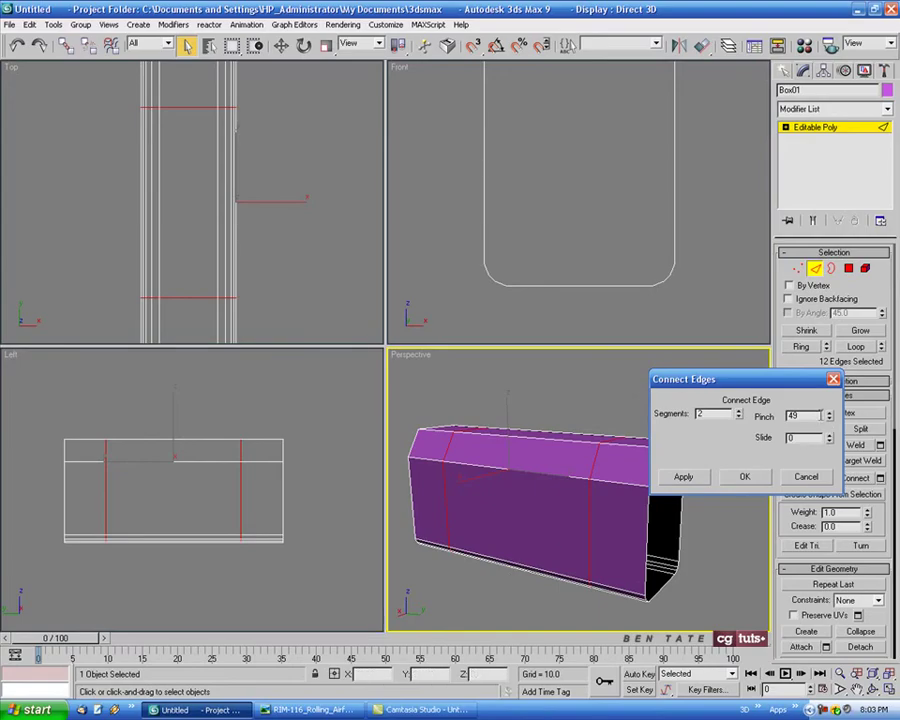
Step: Try pinch values of 50 and 40 for the two new edge loops
{"action": "middle_click", "coordinate": [275, 530]}
{"action": "left_click_drag", "start_coordinate": [803, 412], "coordinate": [775, 418]}
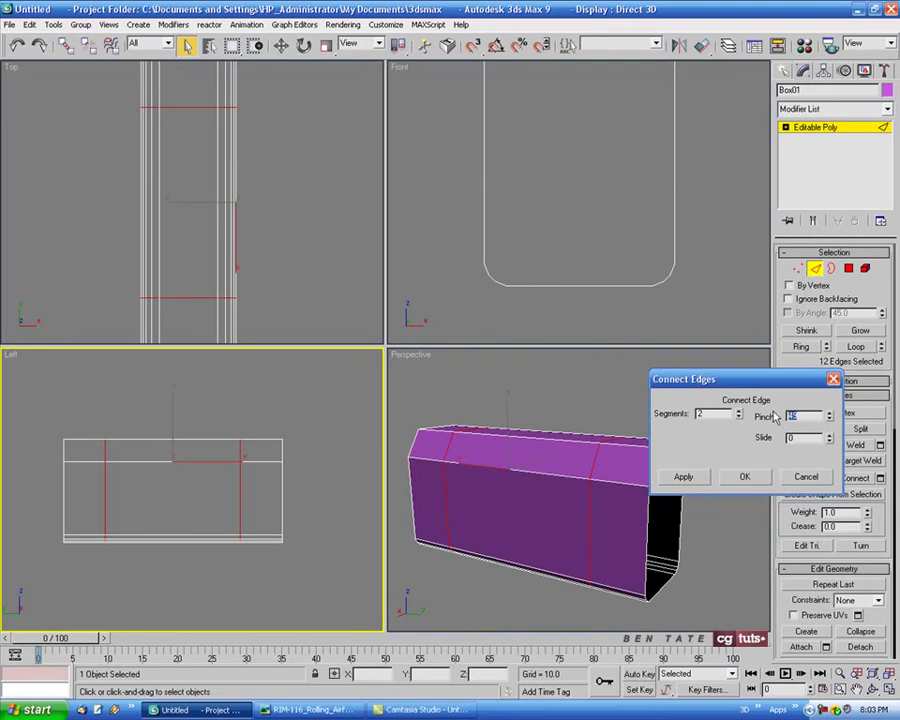
{"action": "type", "text": "50"}
{"action": "key", "text": "Return"}
{"action": "middle_click_drag", "start_coordinate": [640, 519], "coordinate": [572, 496], "text": "alt"}
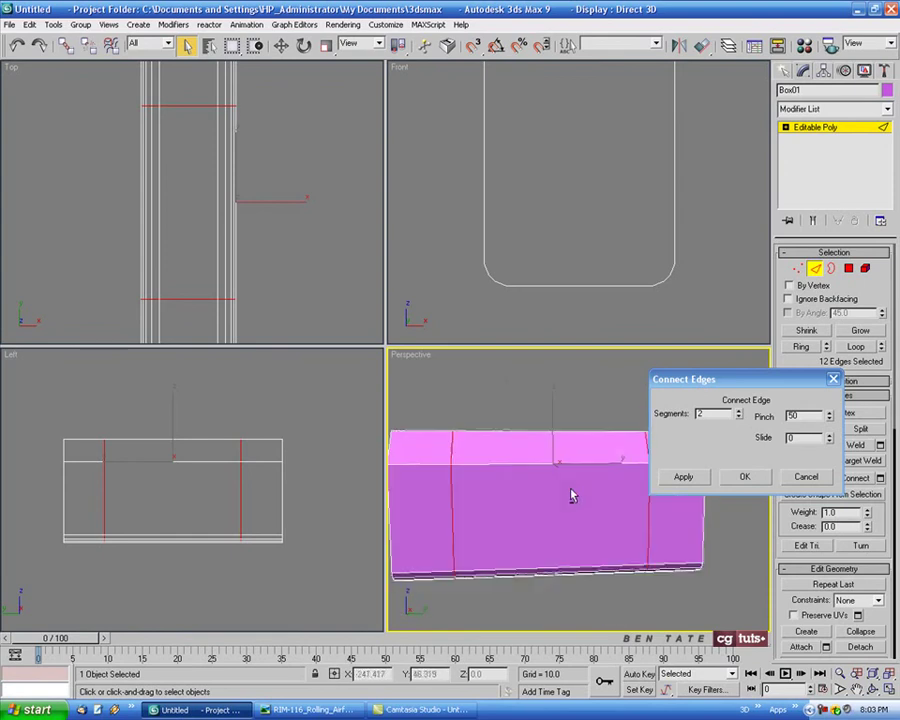
{"action": "double_click", "coordinate": [792, 415]}
{"action": "type", "text": "40"}
{"action": "key", "text": "Return"}
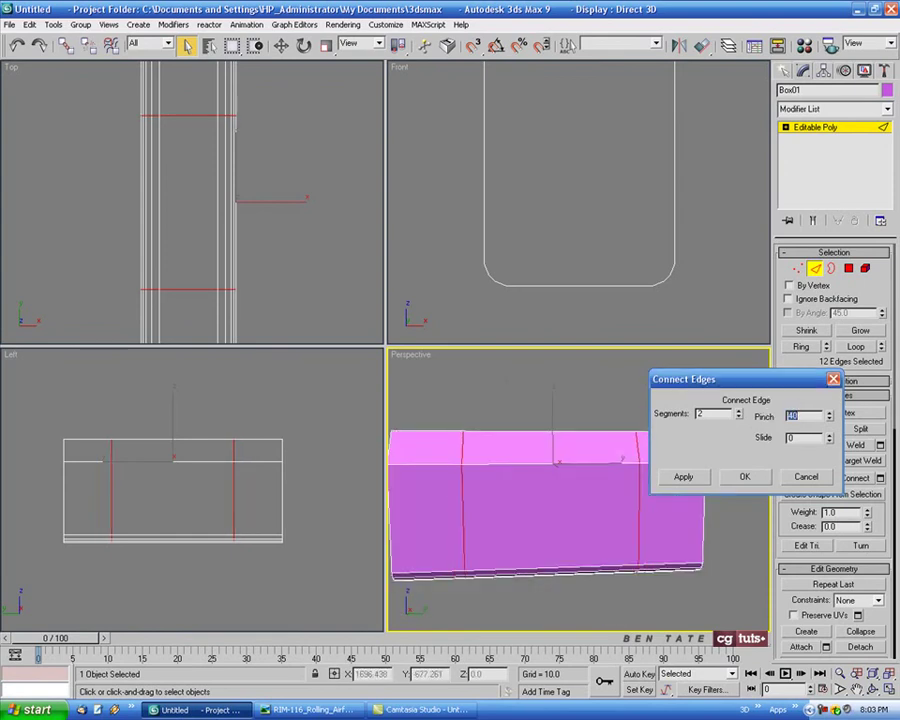
Step: Check the loop positions against the reference photo, set the pinch to 45 and complete the edge connection
{"action": "middle_click_drag", "start_coordinate": [364, 614], "coordinate": [440, 625], "text": "alt"}
{"action": "left_click", "coordinate": [350, 709]}
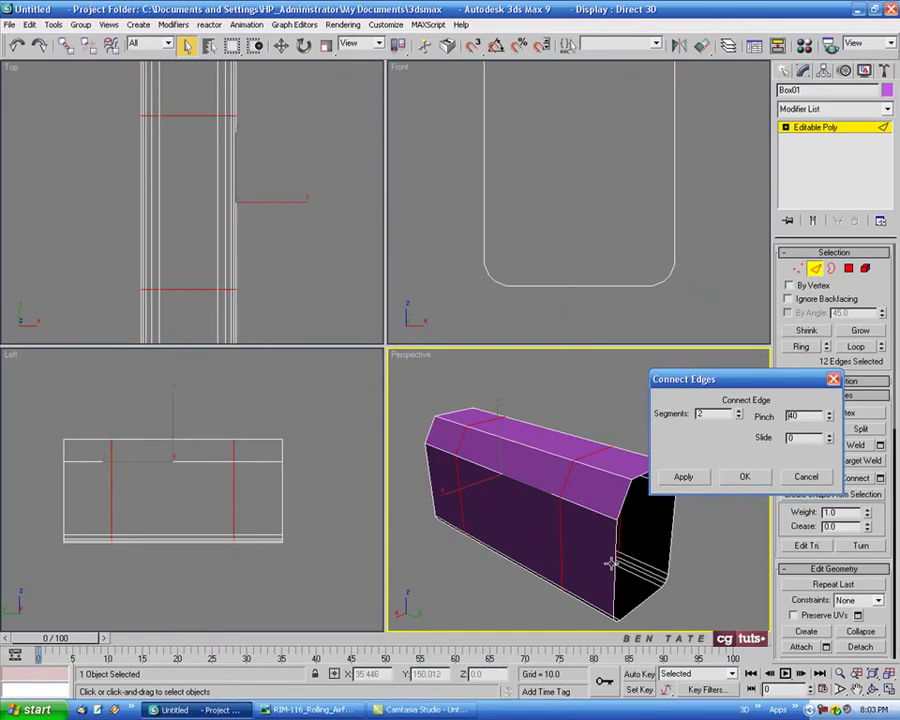
{"action": "middle_click_drag", "start_coordinate": [610, 558], "coordinate": [676, 548], "text": "alt"}
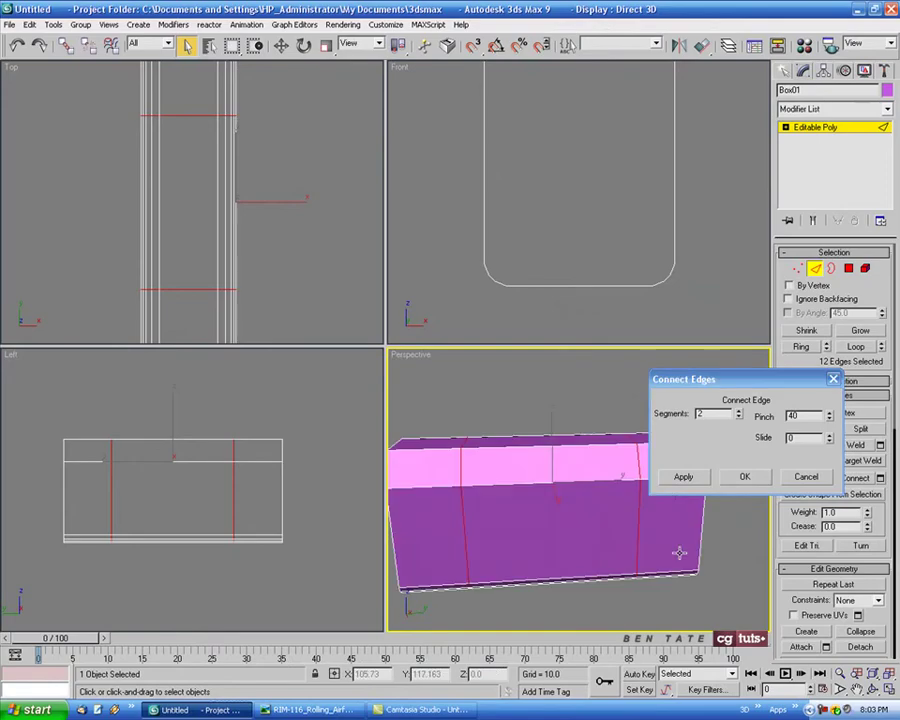
{"action": "left_click_drag", "start_coordinate": [796, 418], "coordinate": [772, 424]}
{"action": "type", "text": "4"}
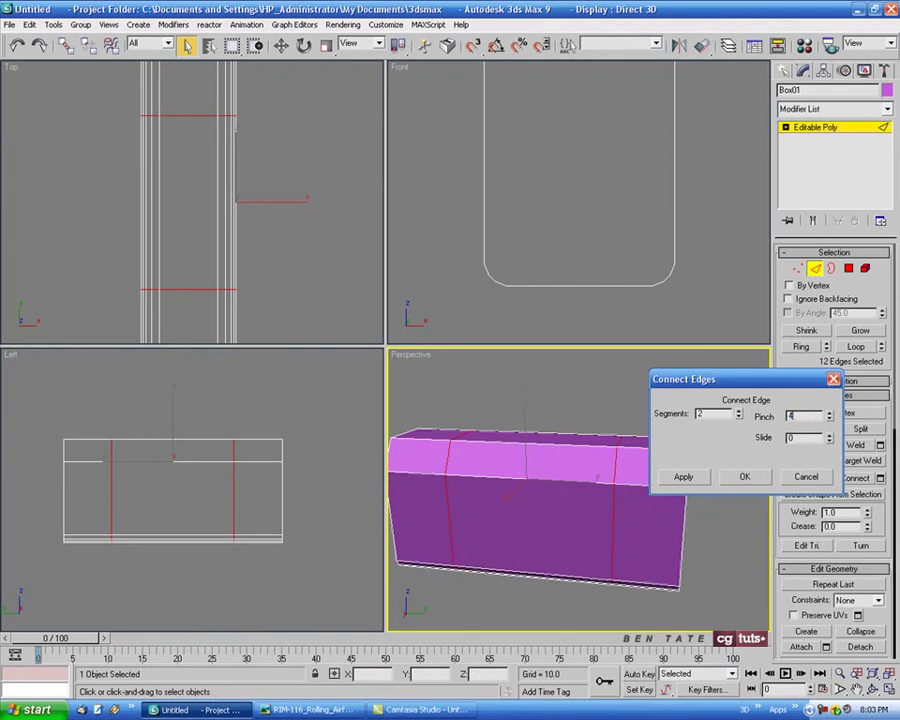
{"action": "type", "text": "5"}
{"action": "key", "text": "Return"}
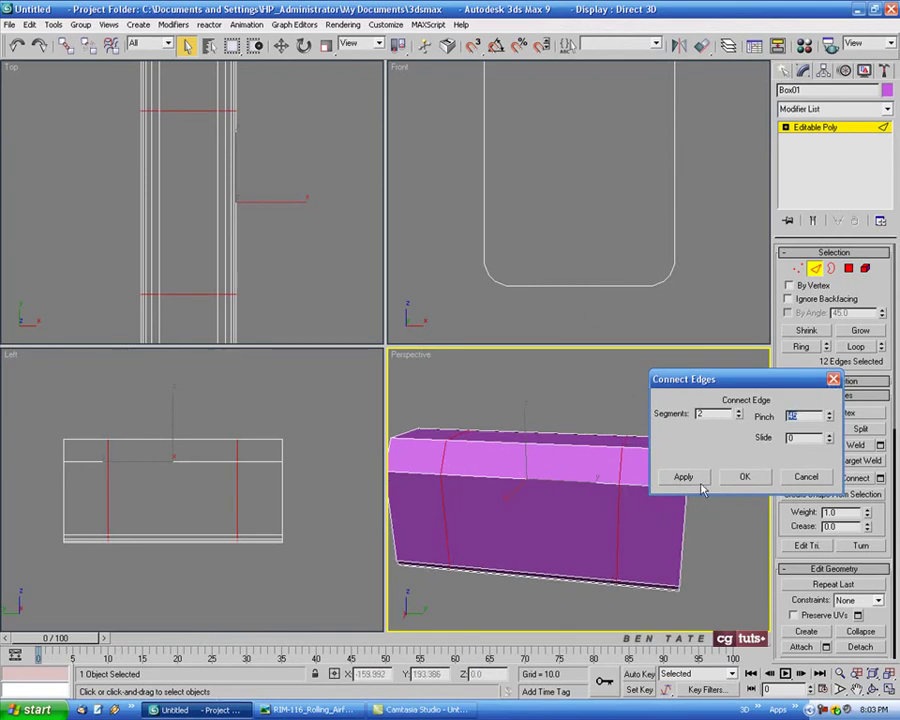
{"action": "left_click", "coordinate": [743, 480]}
Step: Select the ring of vertical edges along both side walls of the housing, eight edges in all
{"action": "middle_click_drag", "start_coordinate": [651, 534], "coordinate": [622, 462], "text": "alt"}
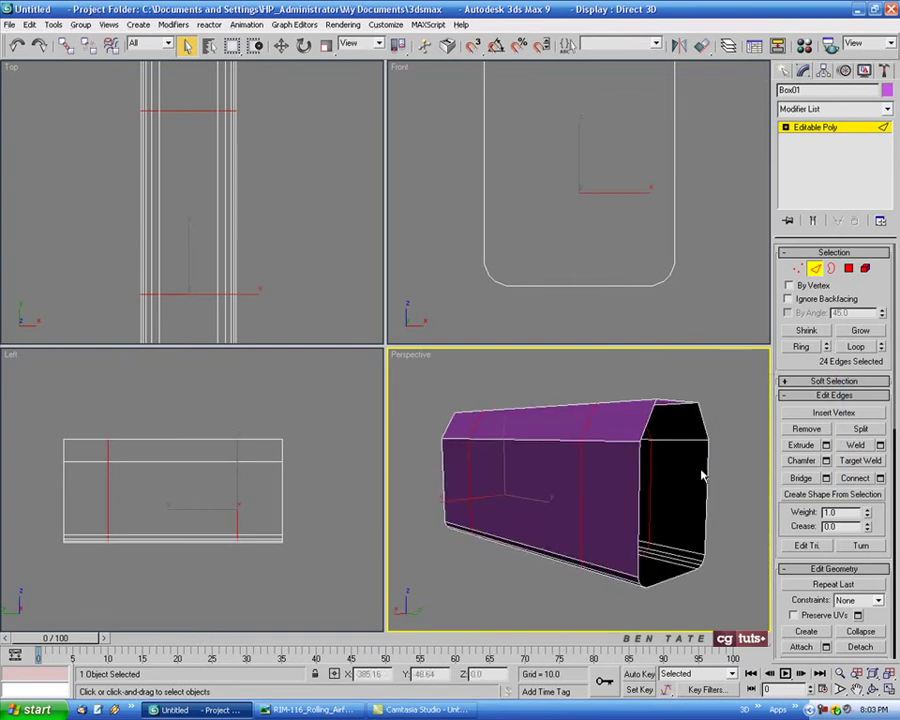
{"action": "left_click", "coordinate": [637, 490]}
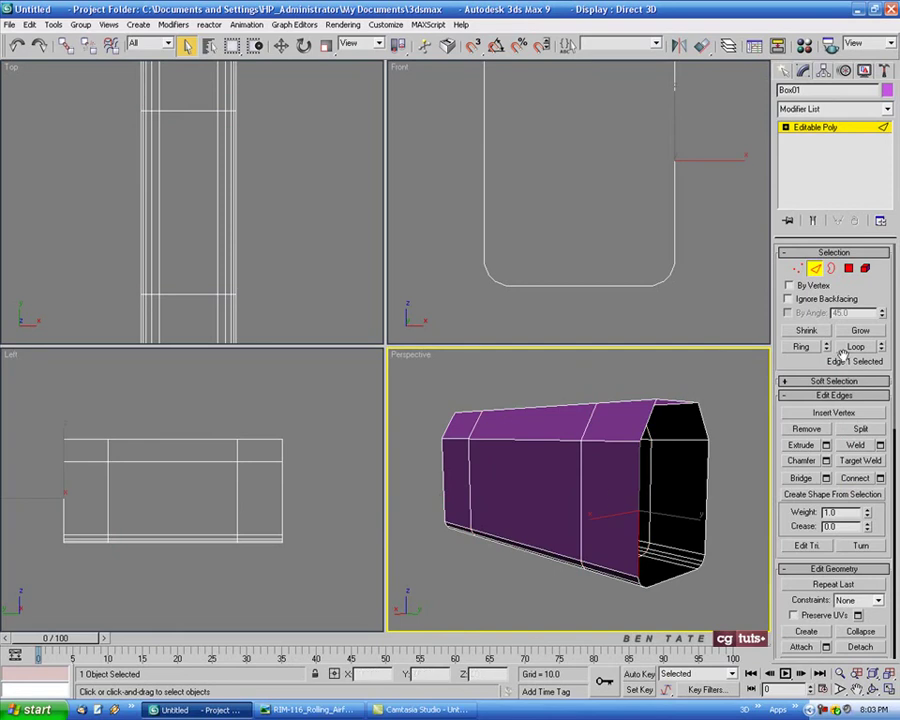
{"action": "left_click", "coordinate": [800, 347]}
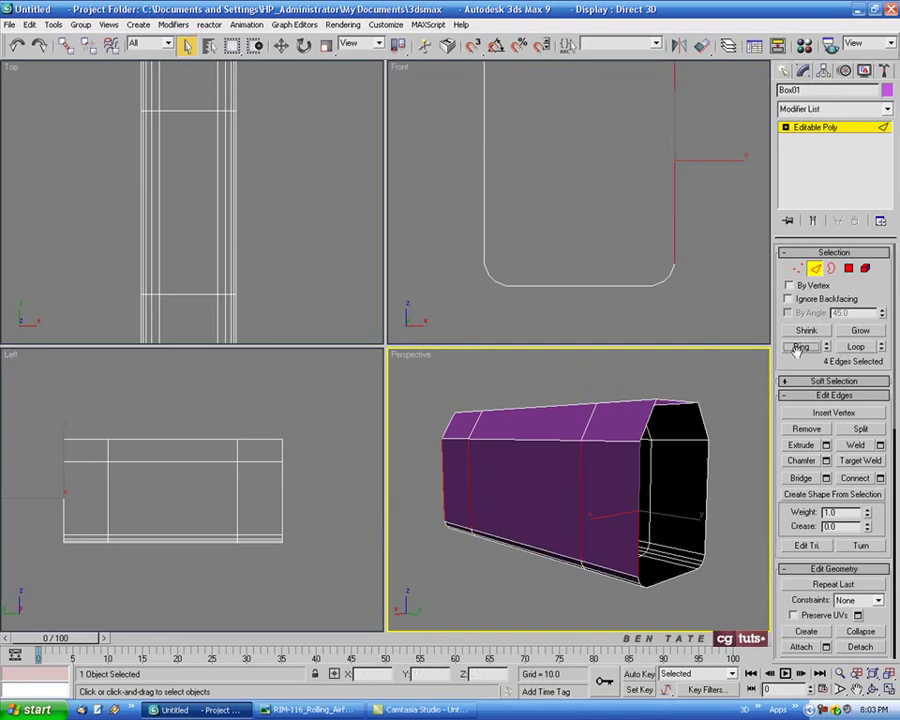
{"action": "left_click", "coordinate": [708, 488], "text": "ctrl"}
{"action": "left_click", "coordinate": [802, 347]}
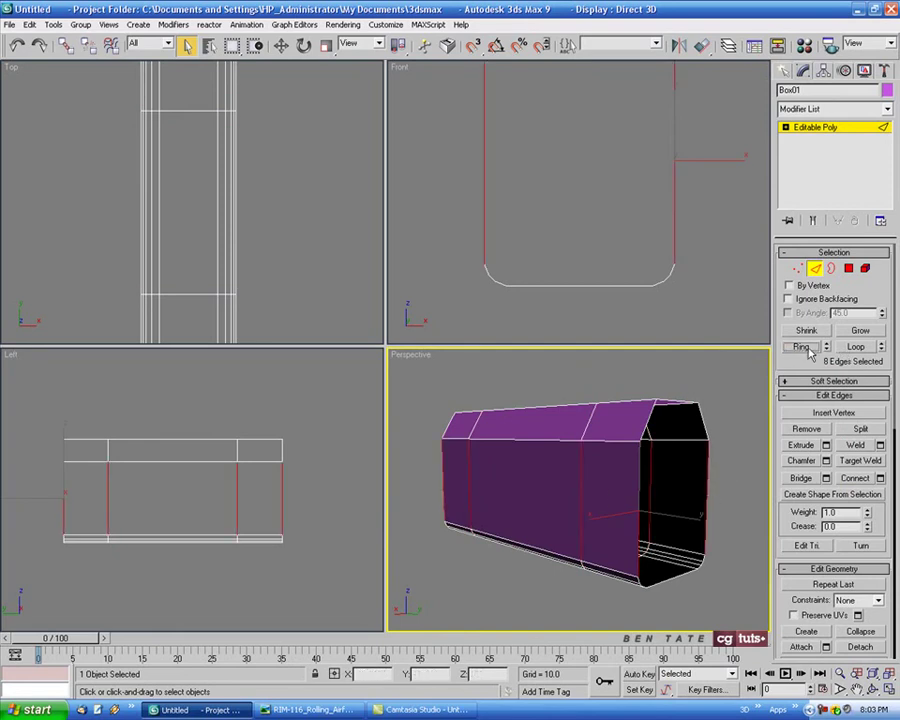
{"action": "mouse_move", "coordinate": [607, 503]}
{"action": "middle_mouse_down", "text": "alt"}
{"action": "mouse_move", "coordinate": [719, 502]}
{"action": "mouse_move", "coordinate": [610, 502]}
{"action": "middle_mouse_up", "text": "alt"}
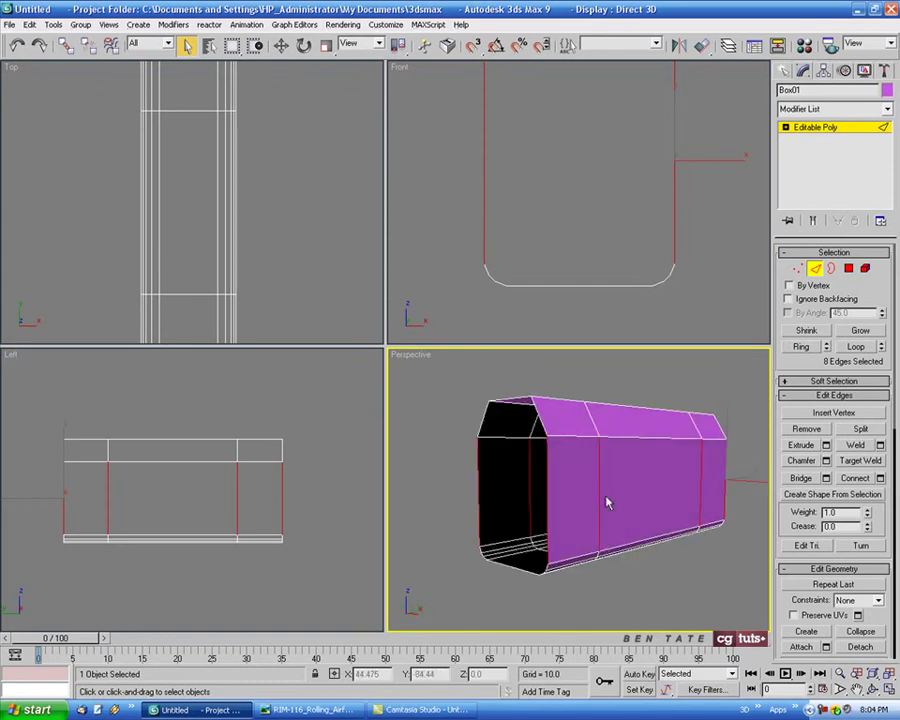
Step: Connect the vertical side edges with 1 segment and a slide of -75, placing the new line near the bottom
{"action": "left_click", "coordinate": [880, 479]}
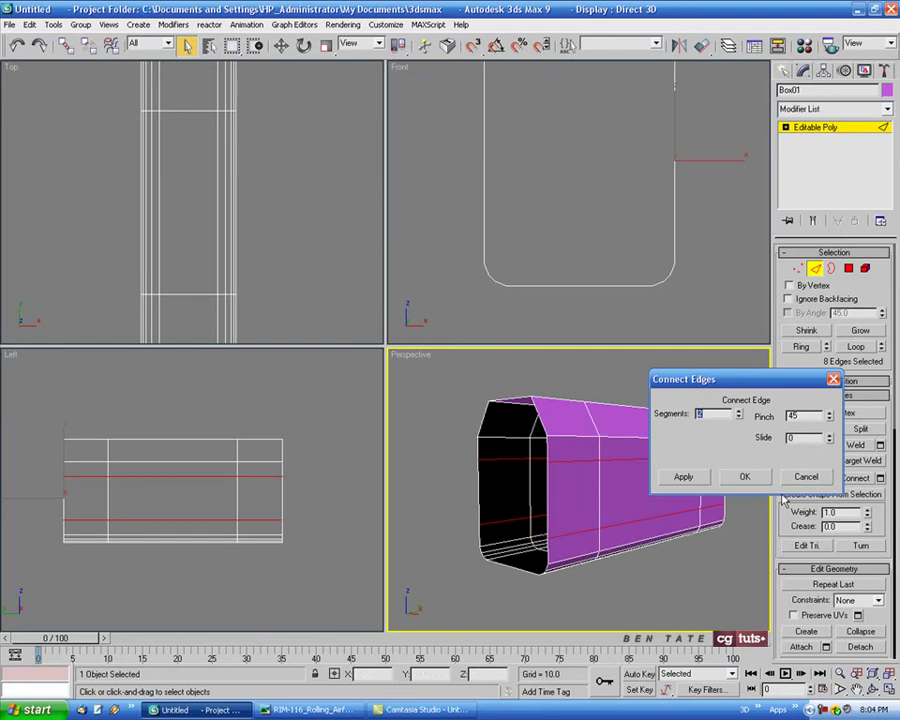
{"action": "left_click", "coordinate": [739, 418]}
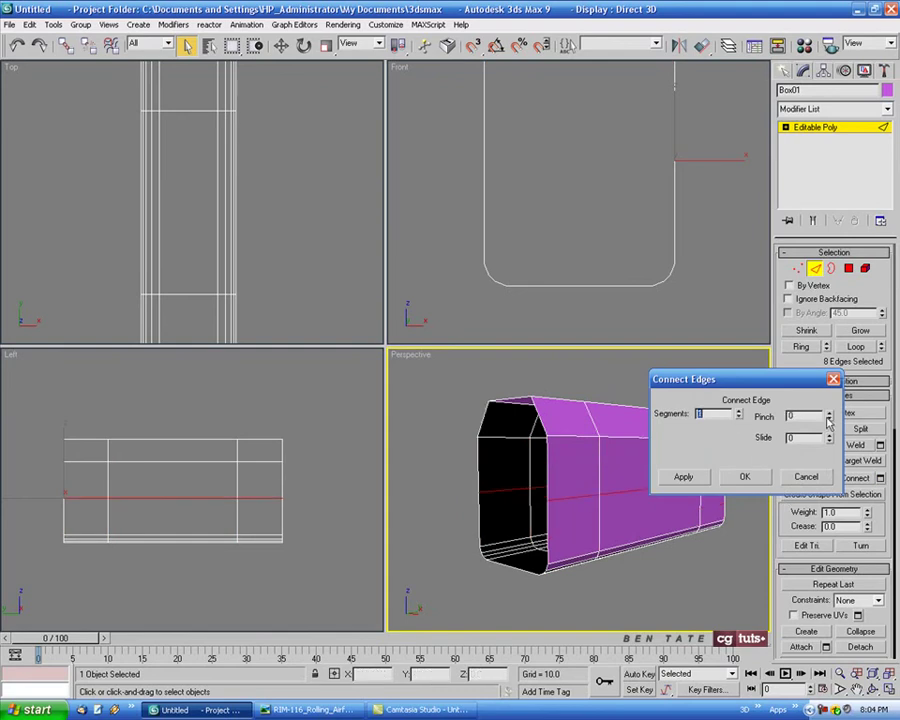
{"action": "left_click_drag", "start_coordinate": [829, 438], "coordinate": [820, 545]}
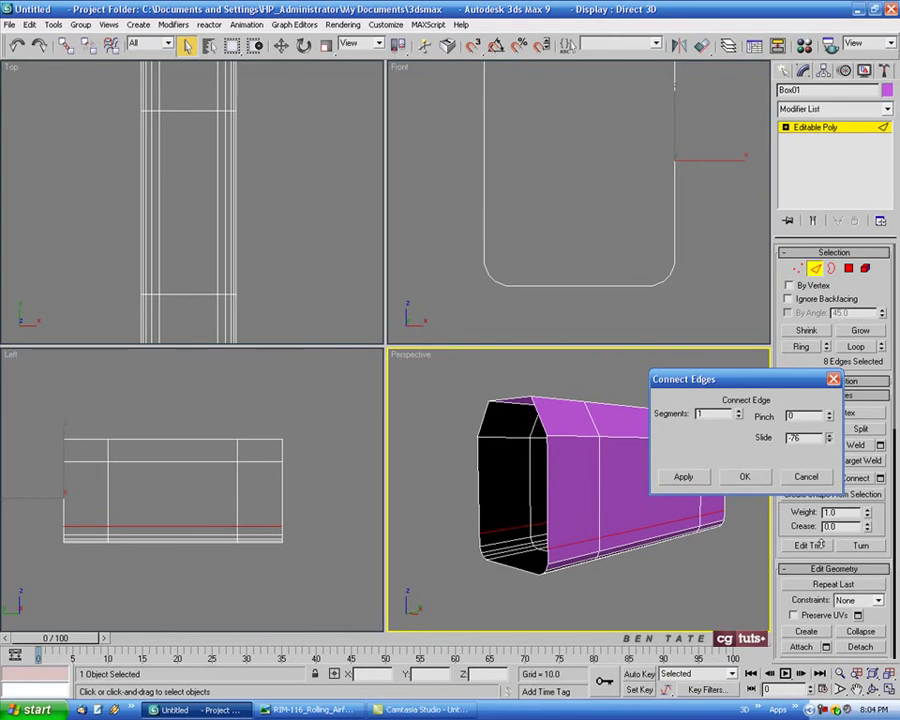
{"action": "middle_click_drag", "start_coordinate": [693, 534], "coordinate": [676, 523], "text": "alt"}
{"action": "left_click", "coordinate": [830, 437]}
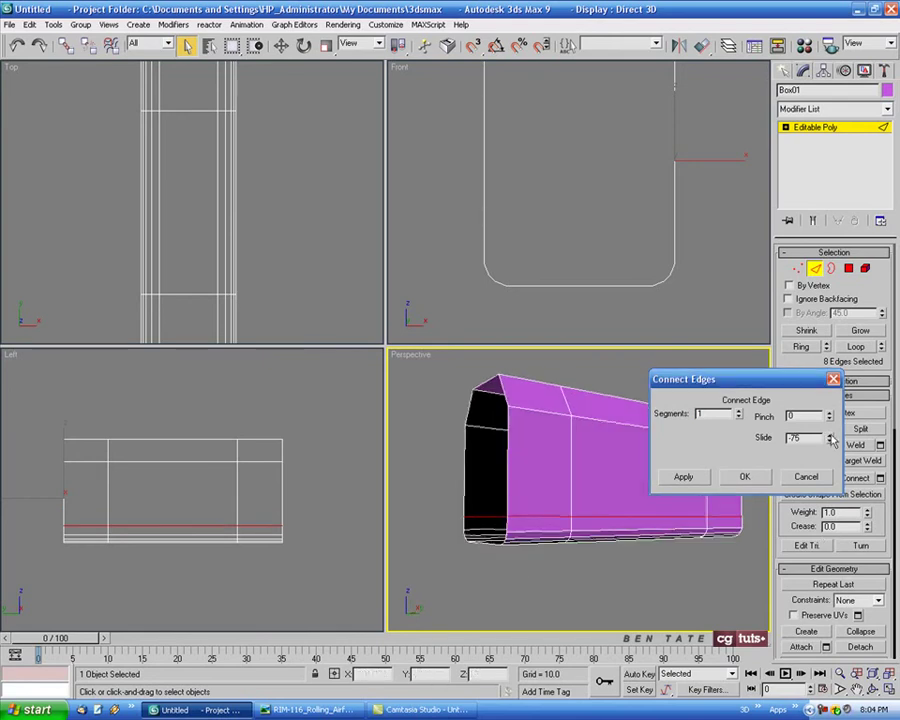
{"action": "middle_click_drag", "start_coordinate": [600, 498], "coordinate": [580, 506], "text": "alt"}
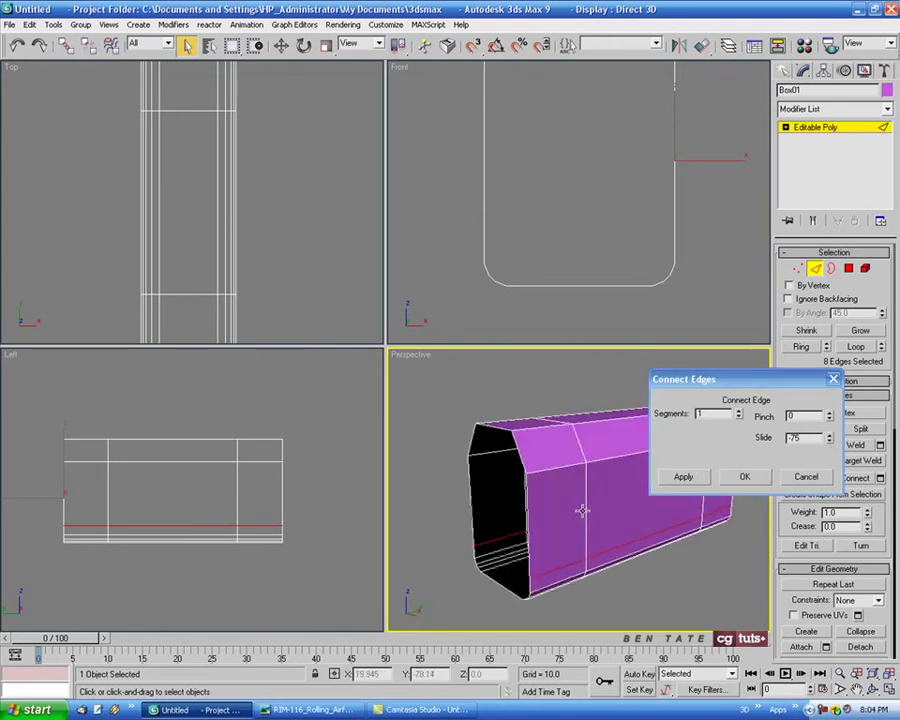
{"action": "left_click", "coordinate": [744, 476]}
Step: Select the five middle polygons that wrap over the housing's sides, slopes and top, above the new lower line
{"action": "middle_click_drag", "start_coordinate": [735, 483], "coordinate": [694, 469], "text": "alt"}
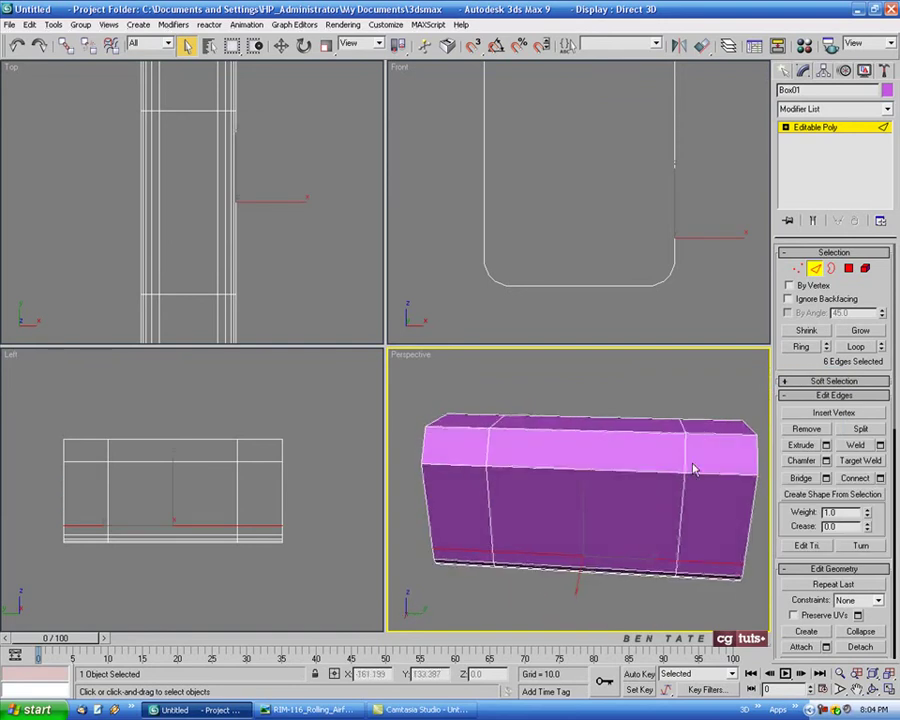
{"action": "left_click", "coordinate": [849, 268]}
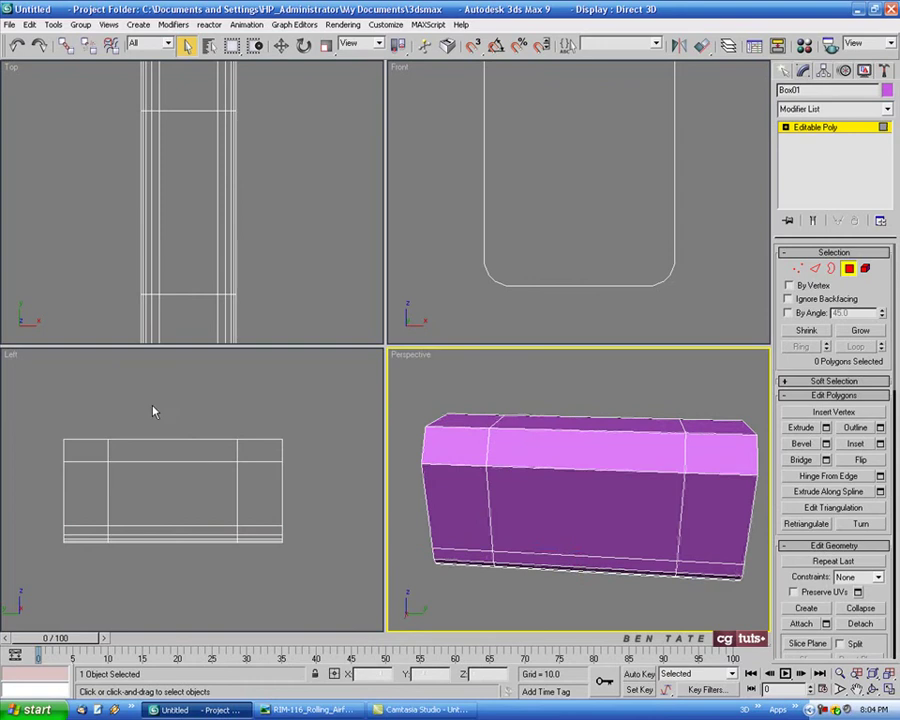
{"action": "left_click_drag", "start_coordinate": [155, 408], "coordinate": [196, 505]}
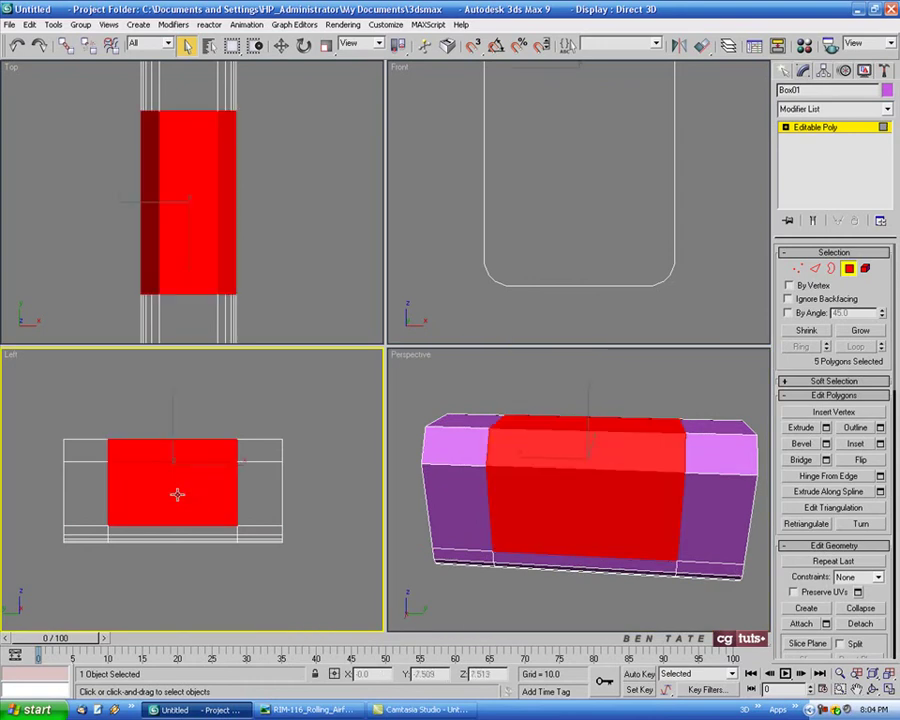
{"action": "middle_click_drag", "start_coordinate": [549, 589], "coordinate": [701, 553], "text": "alt"}
{"action": "middle_click_drag", "start_coordinate": [640, 535], "coordinate": [455, 545], "text": "alt"}
{"action": "middle_click_drag", "start_coordinate": [246, 474], "coordinate": [354, 473]}
{"action": "scroll", "coordinate": [276, 468], "scroll_direction": "up", "scroll_amount": 3}
Step: Inset the five middle polygons as a group by 8 and inspect the resulting border from the side
{"action": "left_click", "coordinate": [880, 444]}
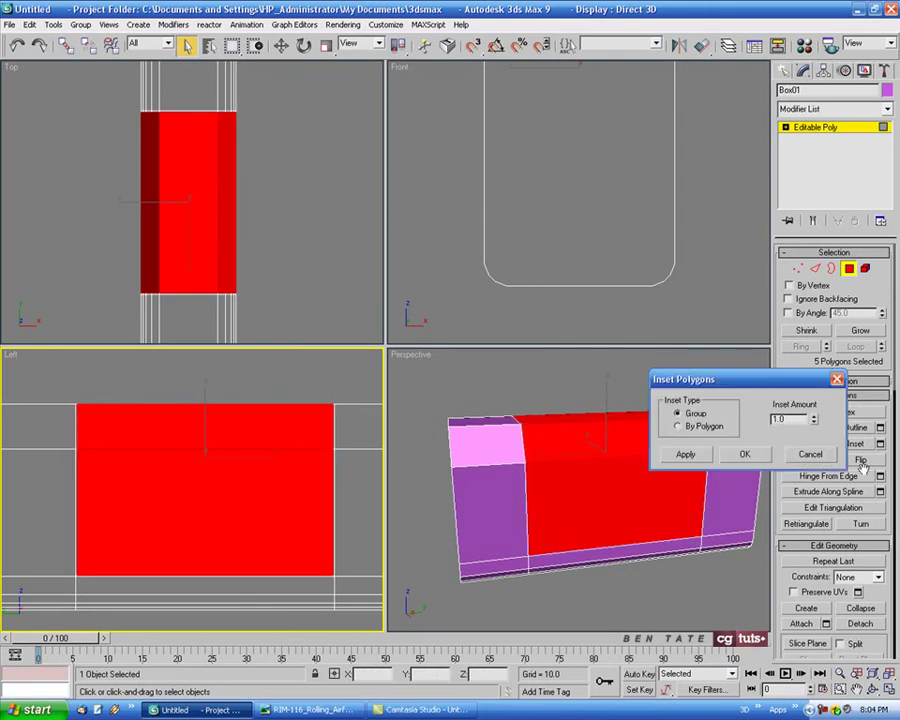
{"action": "left_click_drag", "start_coordinate": [815, 422], "coordinate": [815, 382]}
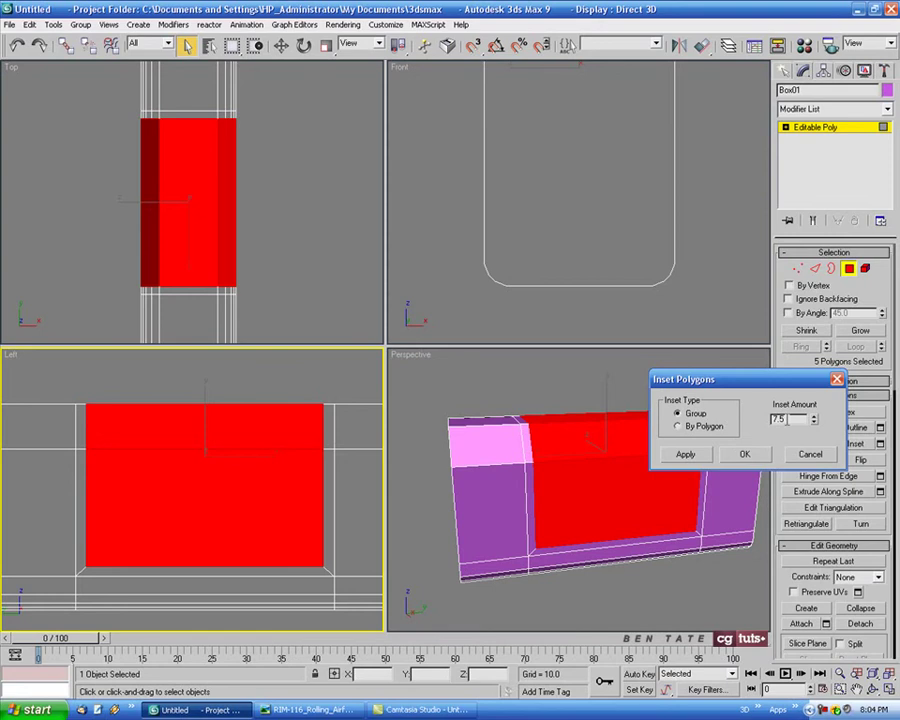
{"action": "type", "text": "8"}
{"action": "key", "text": "Return"}
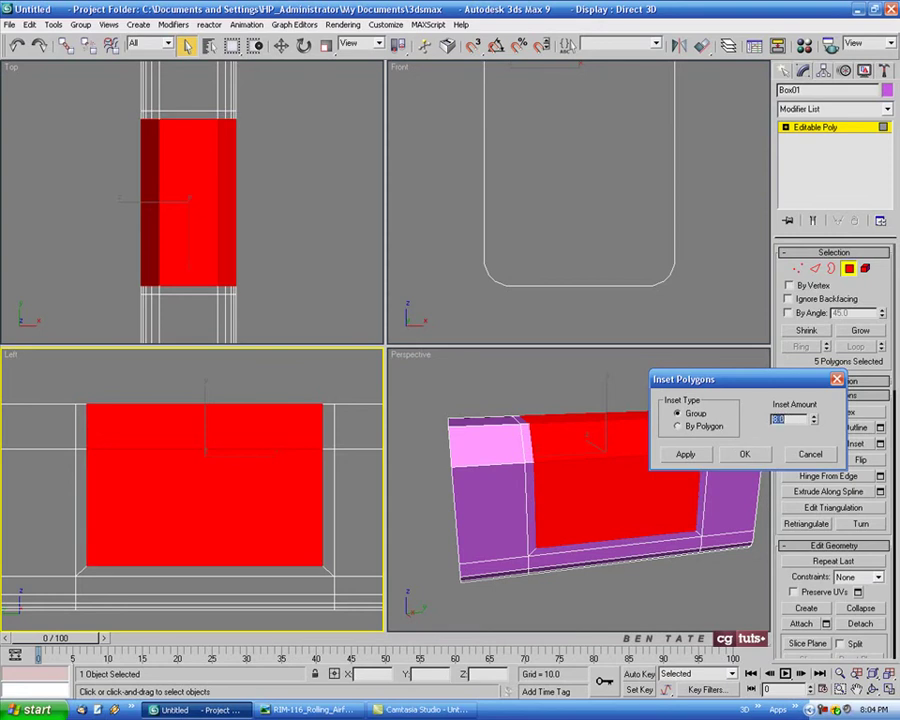
{"action": "left_click", "coordinate": [745, 456]}
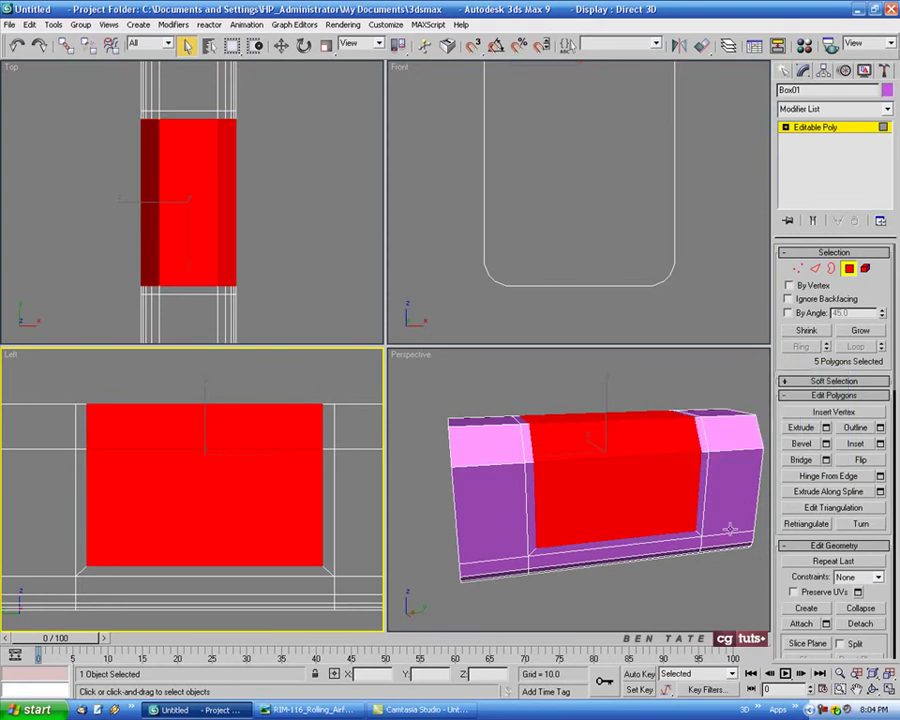
{"action": "middle_click_drag", "start_coordinate": [660, 525], "coordinate": [687, 531], "text": "alt"}
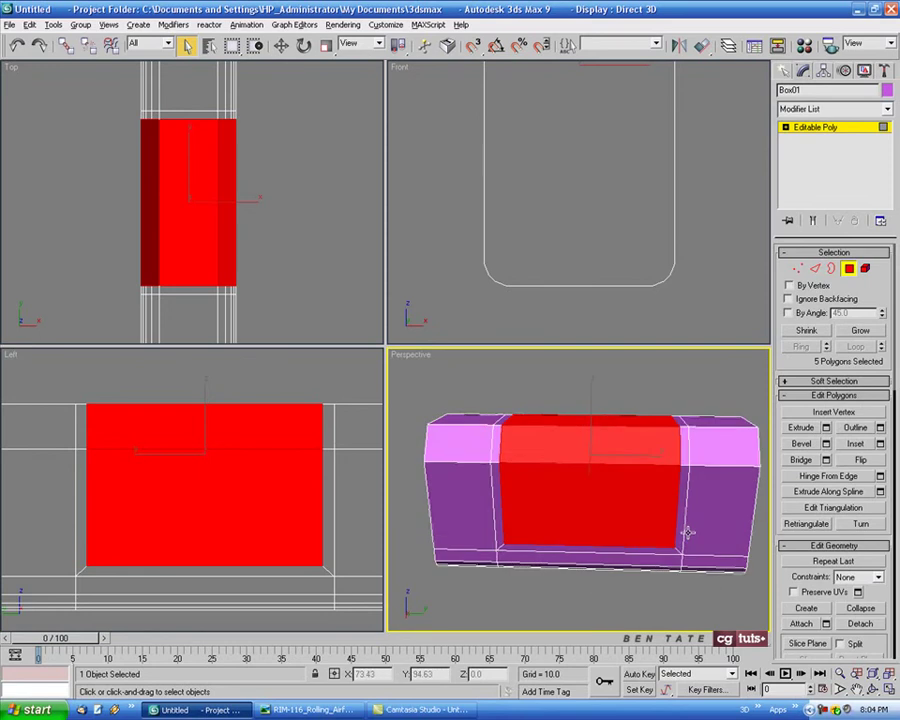
{"action": "middle_click", "coordinate": [296, 473]}
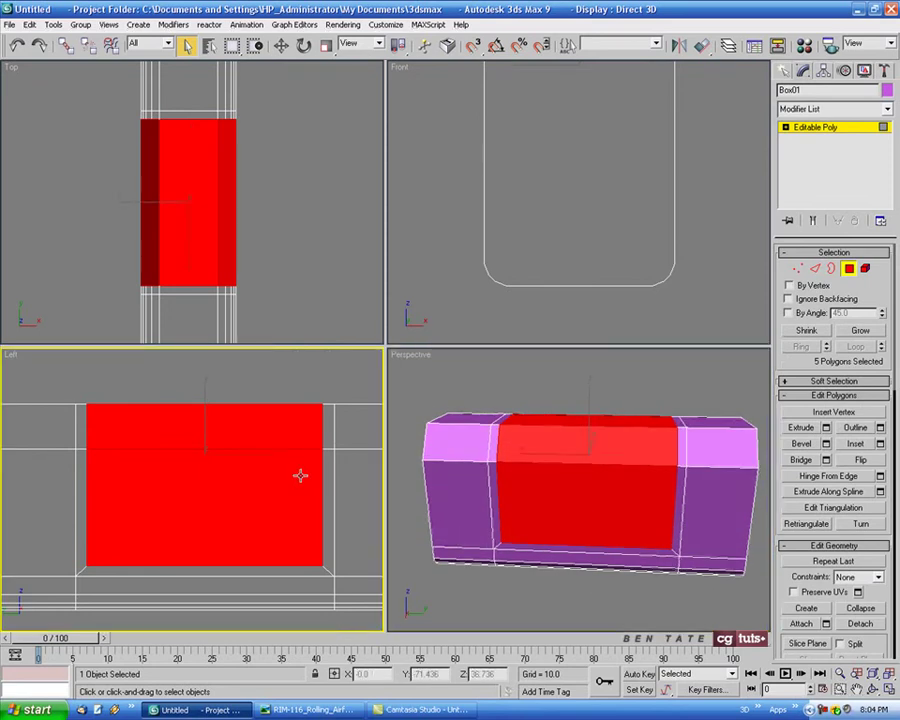
{"action": "key", "text": "alt+w"}
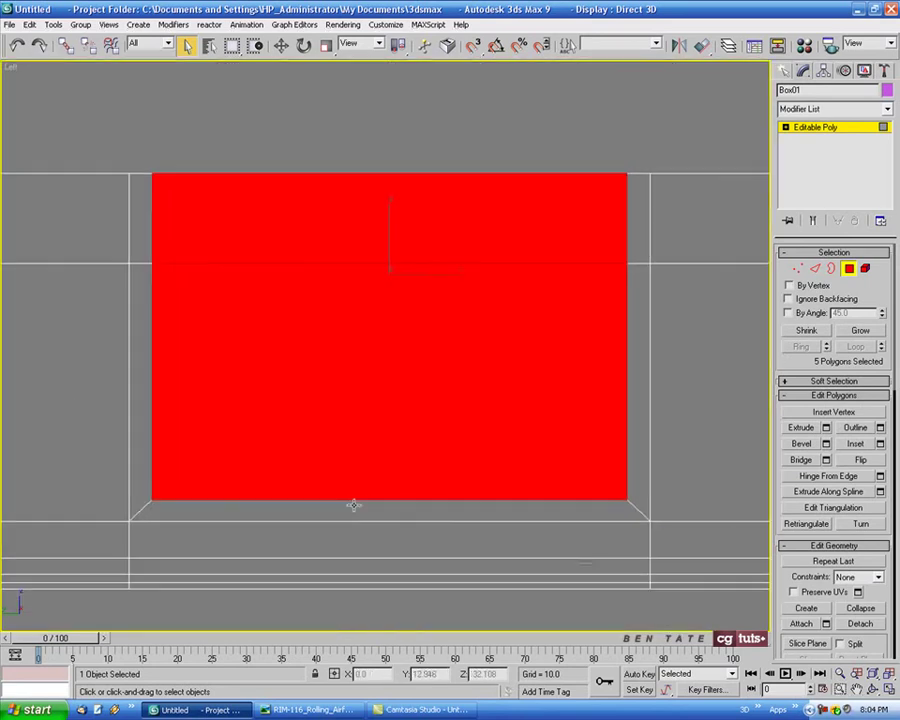
Step: Switch the housing to vertex editing and study the side and angled reference photos for the shape of the recessed middle section
{"action": "left_click", "coordinate": [796, 270]}
{"action": "scroll", "coordinate": [526, 410], "scroll_direction": "up", "scroll_amount": 2}
{"action": "scroll", "coordinate": [540, 420], "scroll_direction": "down", "scroll_amount": 4}
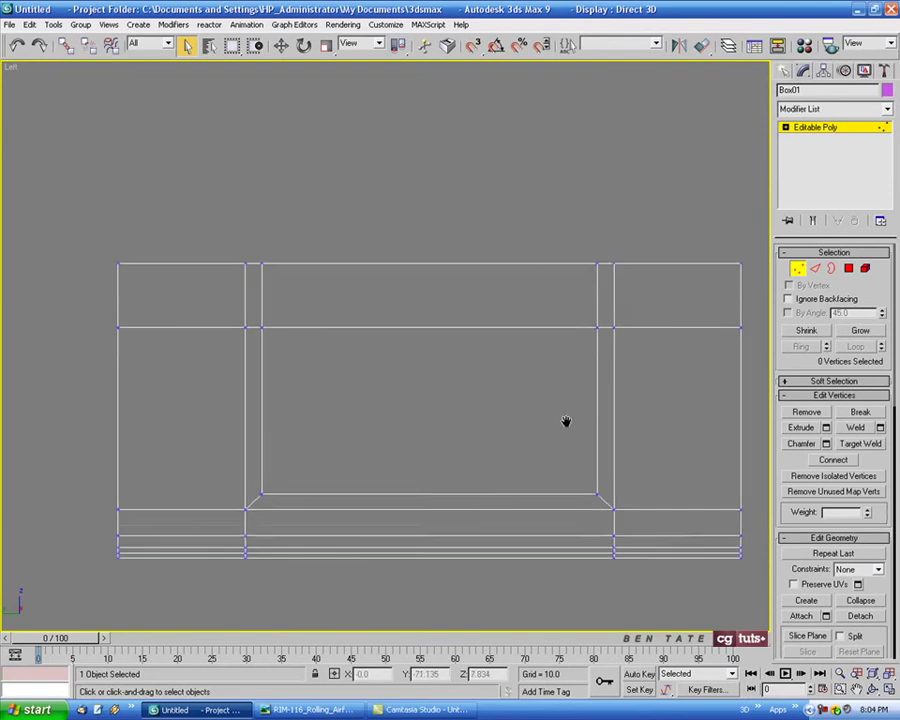
{"action": "left_click", "coordinate": [357, 711]}
{"action": "left_click", "coordinate": [342, 686]}
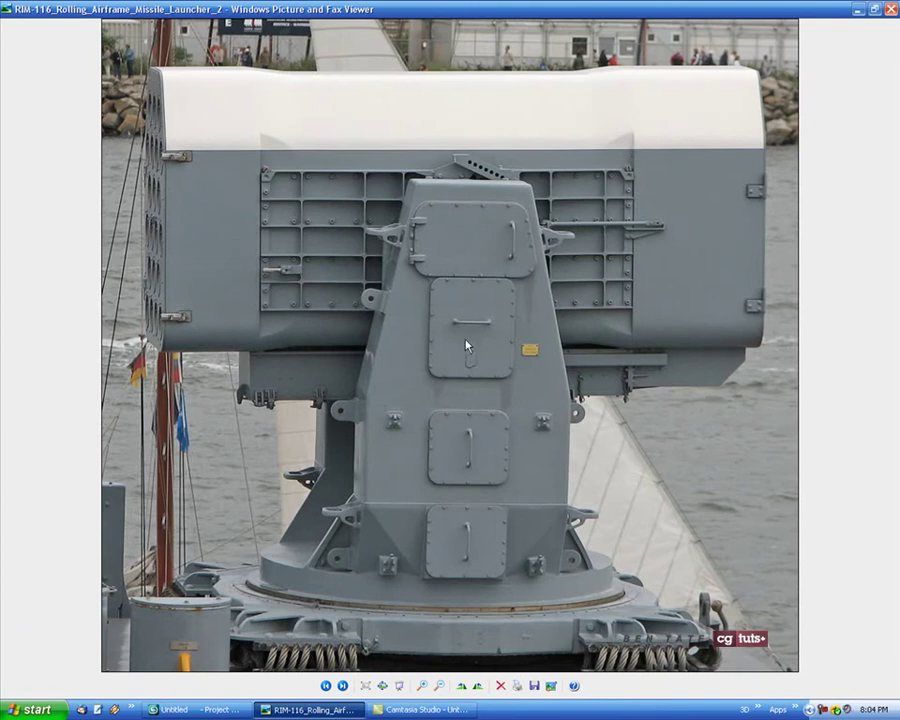
{"action": "left_click", "coordinate": [341, 686]}
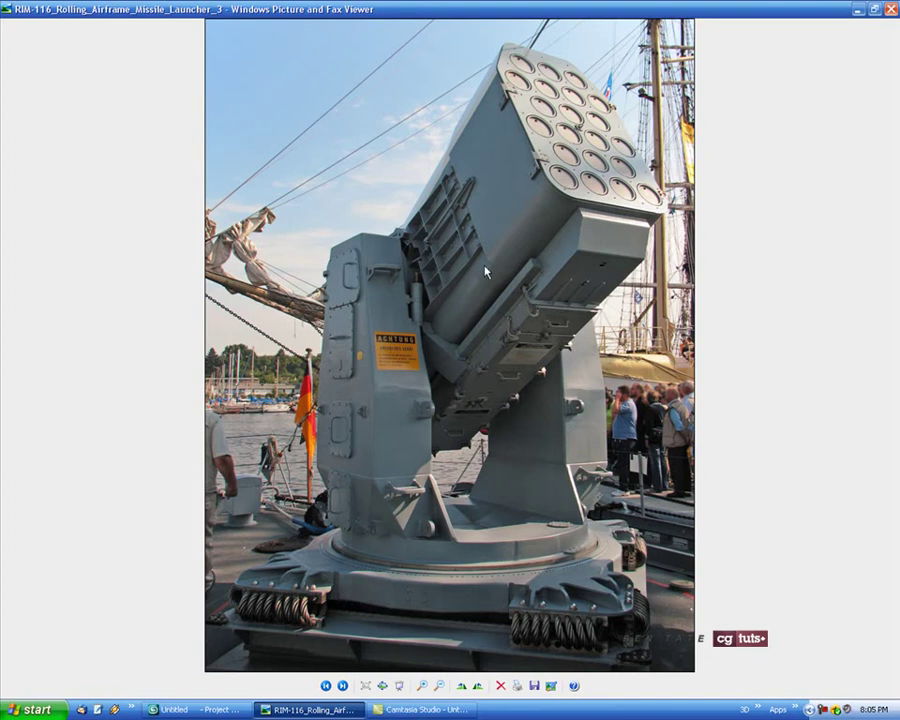
{"action": "left_click", "coordinate": [205, 709]}
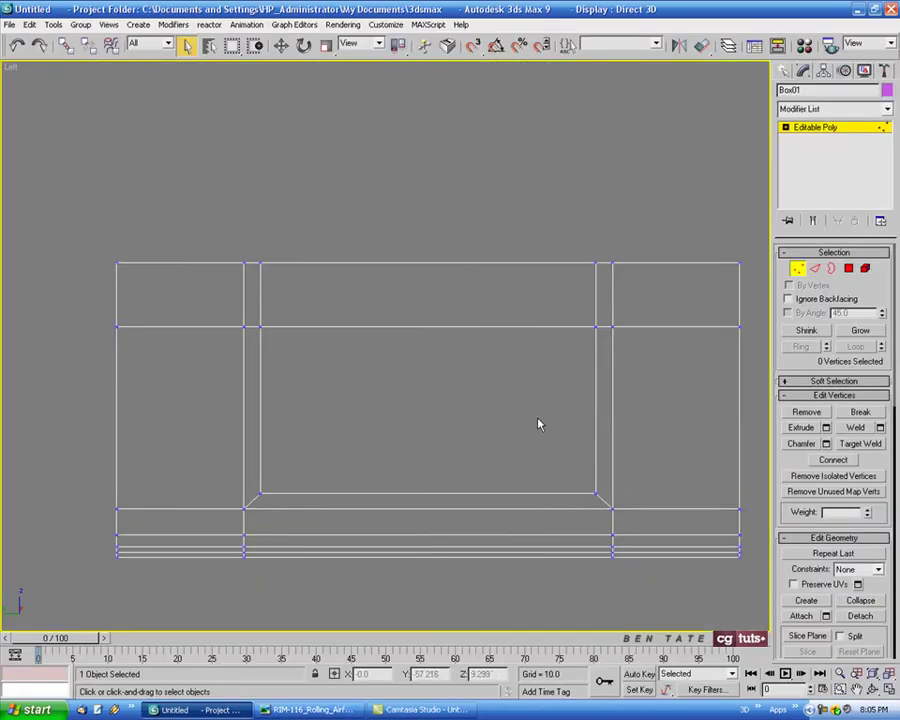
Step: Lower the inset section's four top vertices to about Z 86 in the Left view and compare with the side and angled reference photos
{"action": "middle_click_drag", "start_coordinate": [537, 420], "coordinate": [512, 401]}
{"action": "left_click_drag", "start_coordinate": [230, 231], "coordinate": [579, 276]}
{"action": "middle_click_drag", "start_coordinate": [478, 266], "coordinate": [500, 283]}
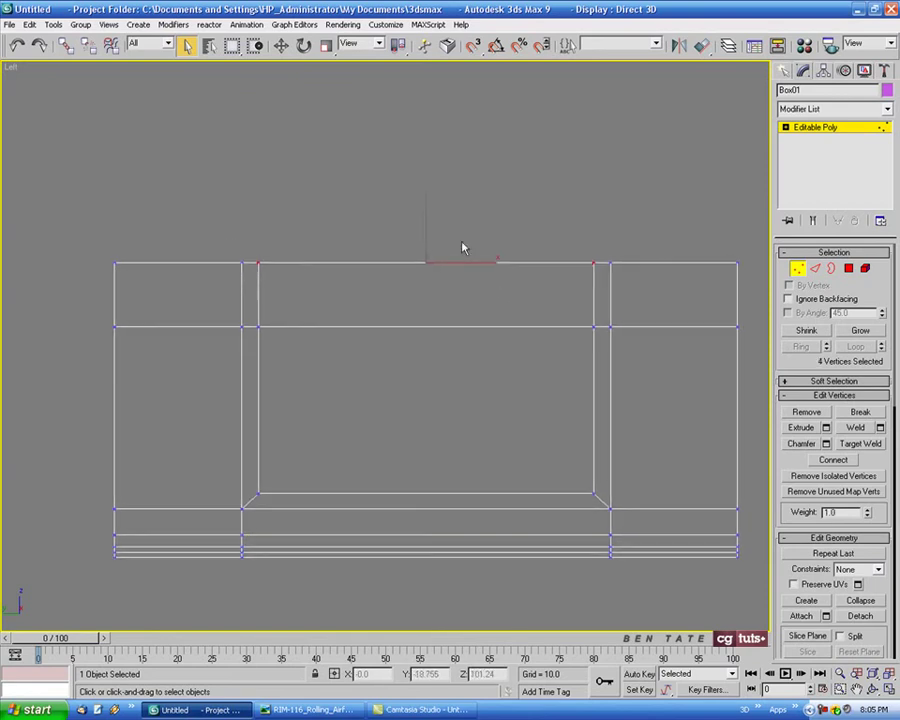
{"action": "key", "text": "w"}
{"action": "left_click_drag", "start_coordinate": [424, 217], "coordinate": [427, 227]}
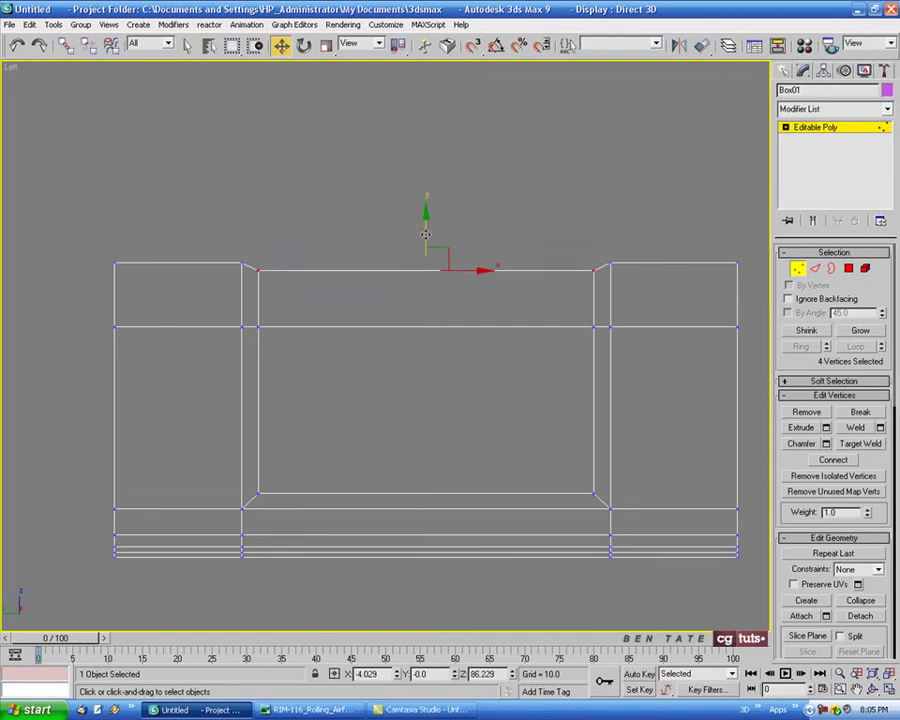
{"action": "left_click", "coordinate": [305, 709]}
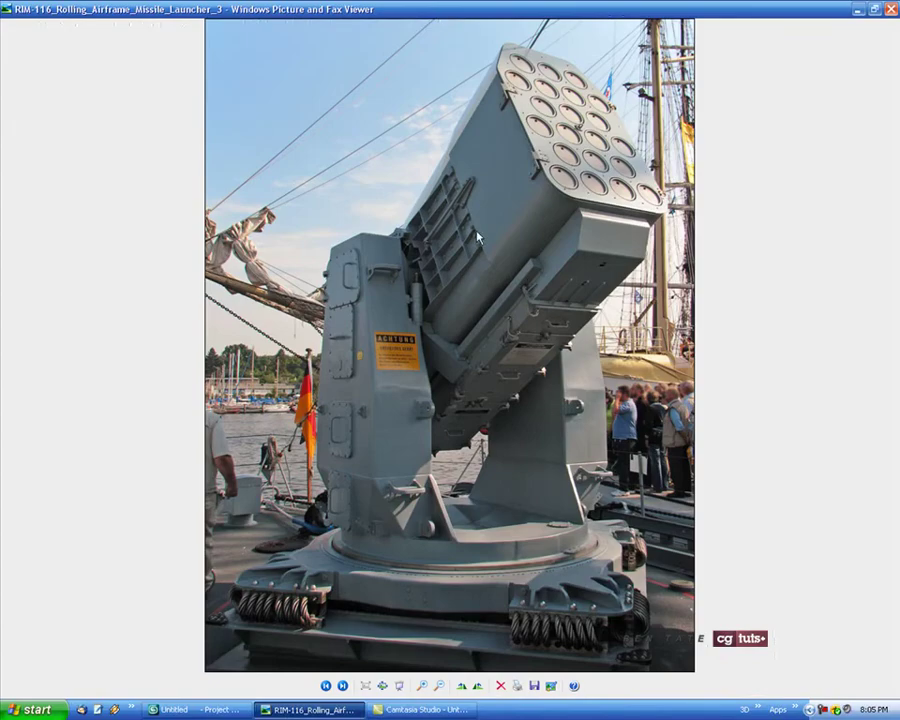
{"action": "left_click", "coordinate": [325, 685]}
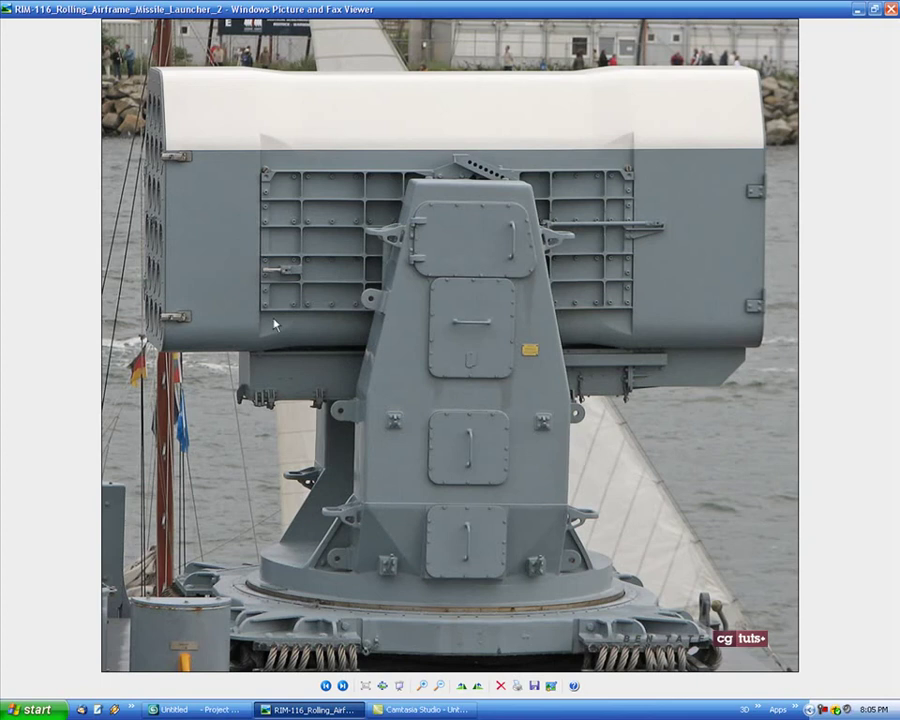
{"action": "left_click", "coordinate": [221, 709]}
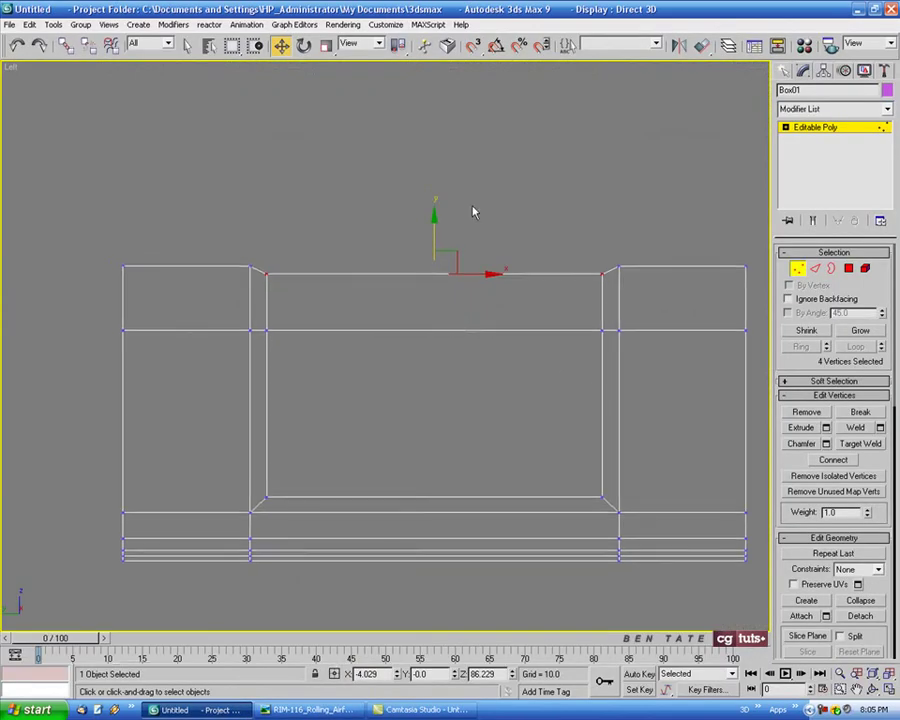
Step: Select the ring of crosswise edges along the housing's top and bottom in the Perspective view, ten edges in all
{"action": "key", "text": "alt+w"}
{"action": "right_click", "coordinate": [590, 410]}
{"action": "key", "text": "alt+w"}
{"action": "middle_click_drag", "start_coordinate": [587, 411], "coordinate": [530, 322], "text": "alt"}
{"action": "key", "text": "2"}
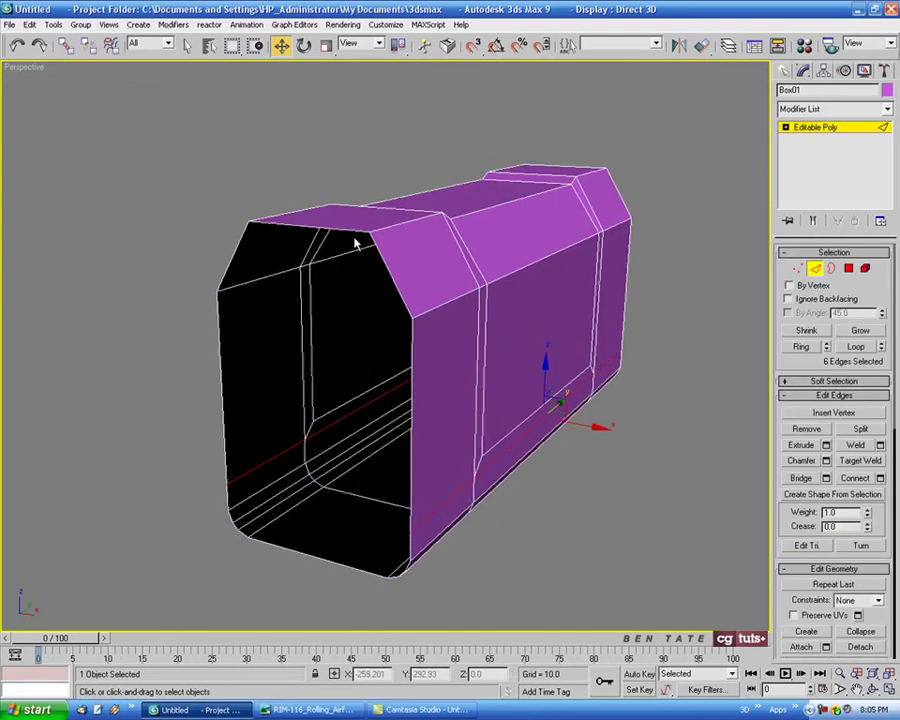
{"action": "left_click", "coordinate": [322, 228]}
{"action": "middle_click_drag", "start_coordinate": [408, 255], "coordinate": [511, 301], "text": "alt"}
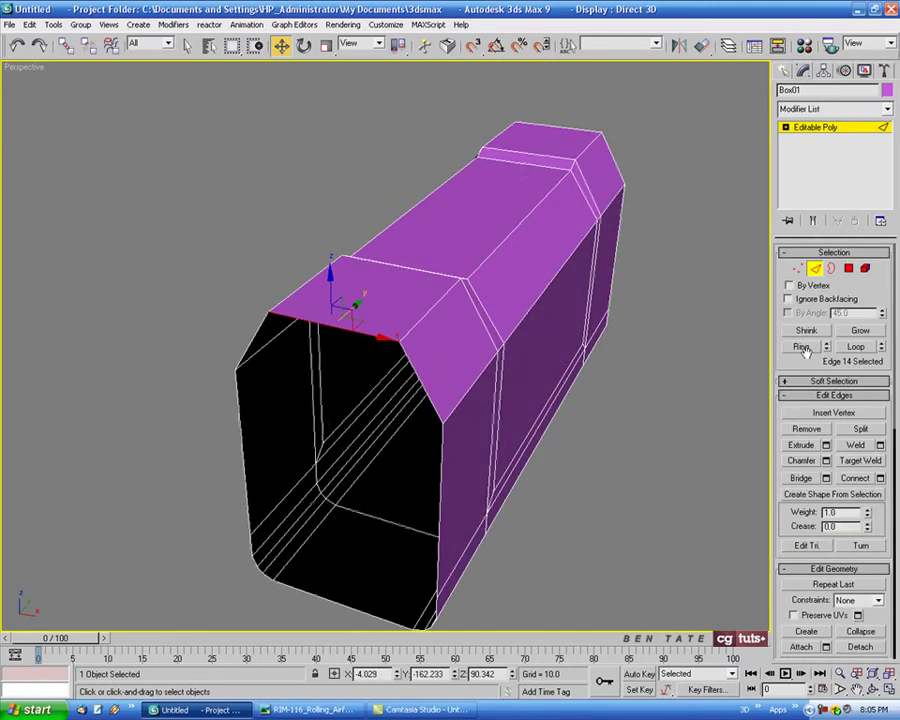
{"action": "middle_click_drag", "start_coordinate": [666, 312], "coordinate": [668, 265]}
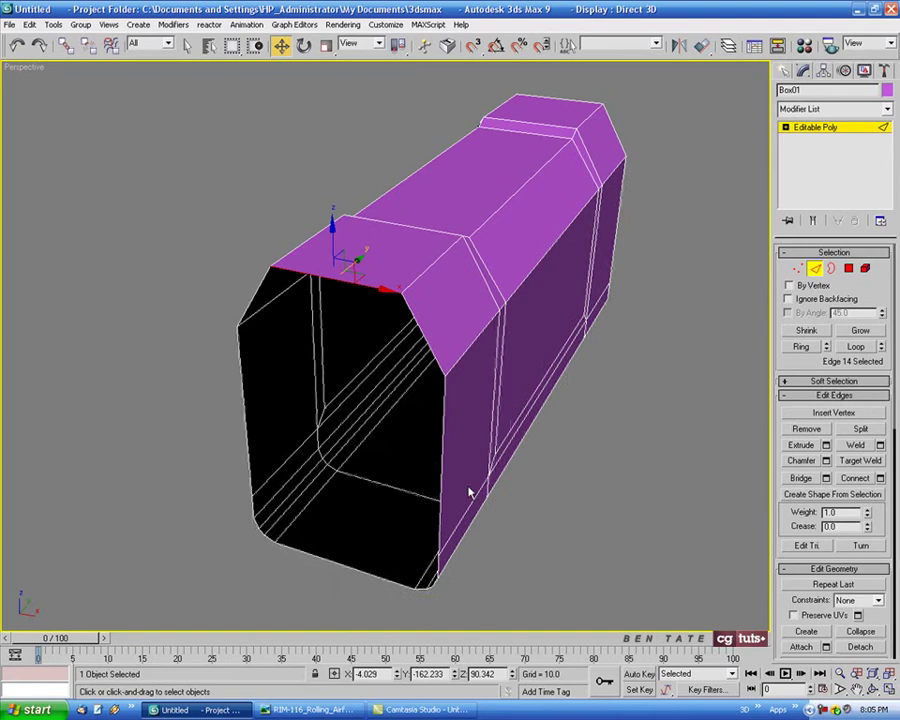
{"action": "left_click", "coordinate": [355, 570], "text": "ctrl"}
{"action": "left_click", "coordinate": [802, 344]}
{"action": "middle_click_drag", "start_coordinate": [725, 428], "coordinate": [584, 348], "text": "alt"}
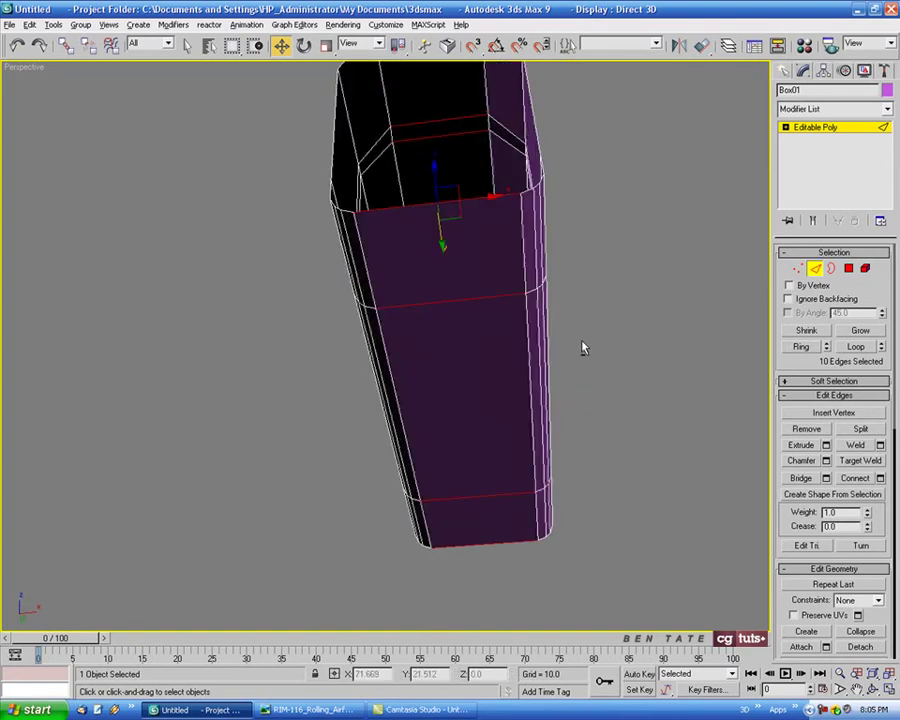
Step: Connect the crosswise edges with 1 segment and a slide of 0, running the new line down the housing's centre
{"action": "left_click", "coordinate": [880, 478]}
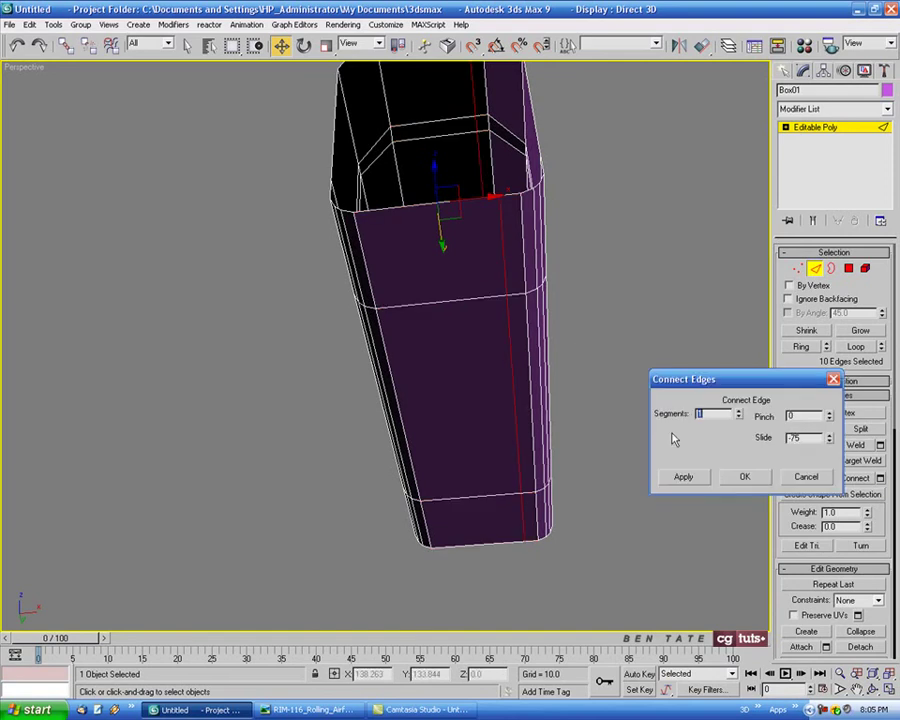
{"action": "right_click", "coordinate": [829, 441]}
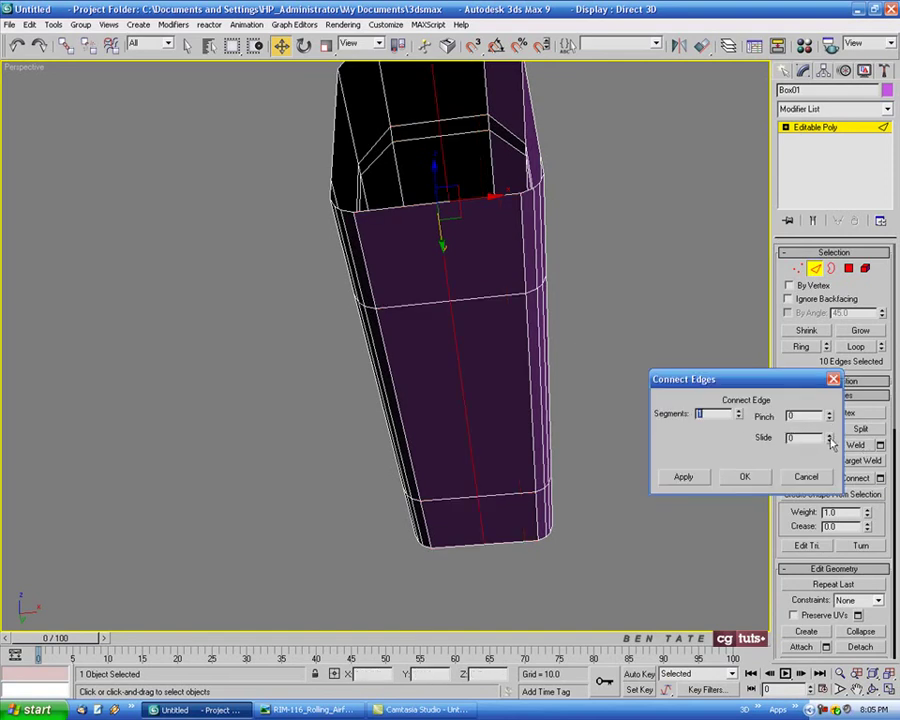
{"action": "middle_click_drag", "start_coordinate": [556, 410], "coordinate": [453, 327], "text": "alt"}
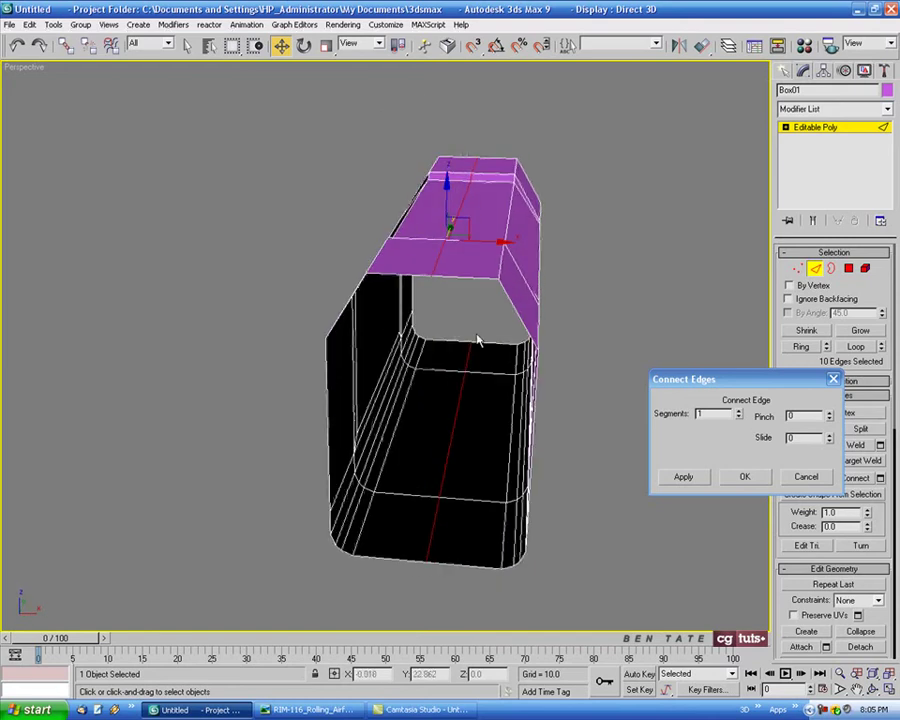
{"action": "left_click", "coordinate": [748, 478]}
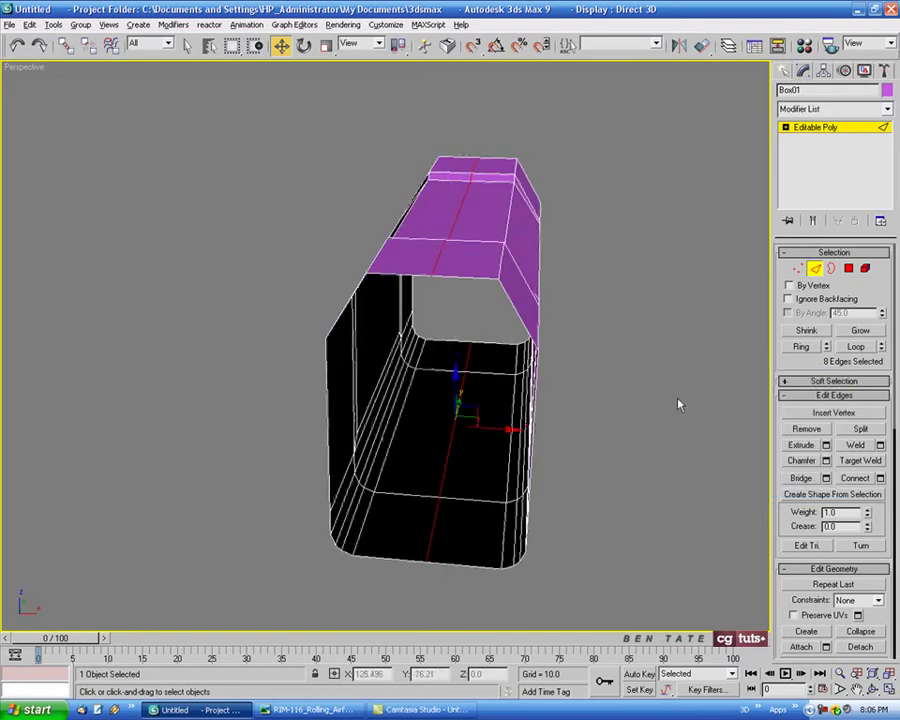
{"action": "middle_click_drag", "start_coordinate": [678, 400], "coordinate": [450, 398], "text": "alt"}
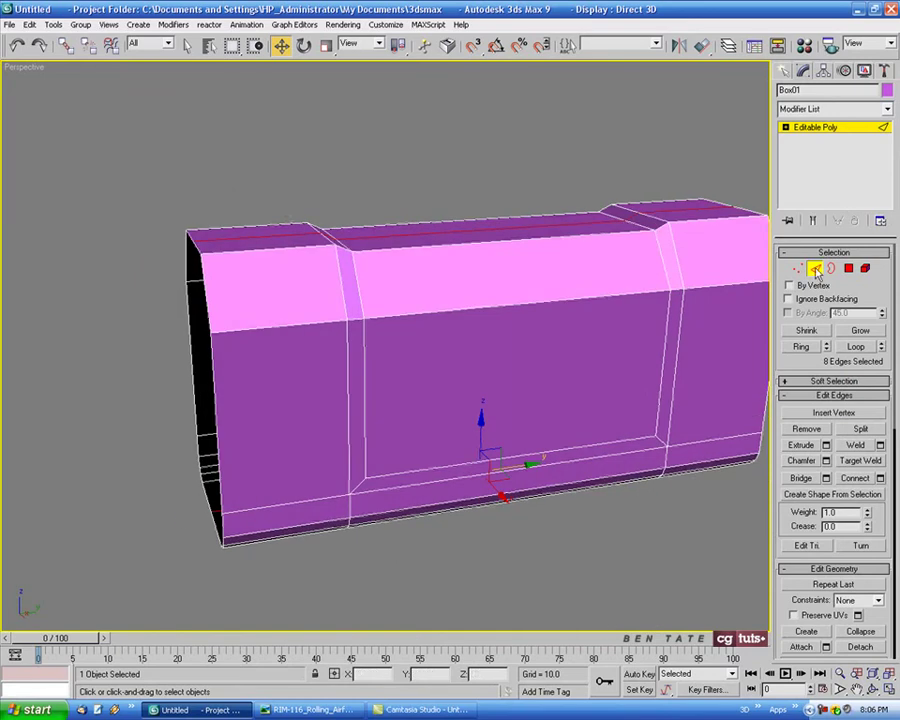
Step: Delete all vertices on the left side of the new centre line in the Front view, leaving only half of the housing
{"action": "key", "text": "1"}
{"action": "key", "text": "alt+w"}
{"action": "scroll", "coordinate": [590, 265], "scroll_direction": "down", "scroll_amount": 3}
{"action": "scroll", "coordinate": [588, 265], "scroll_direction": "down", "scroll_amount": 2}
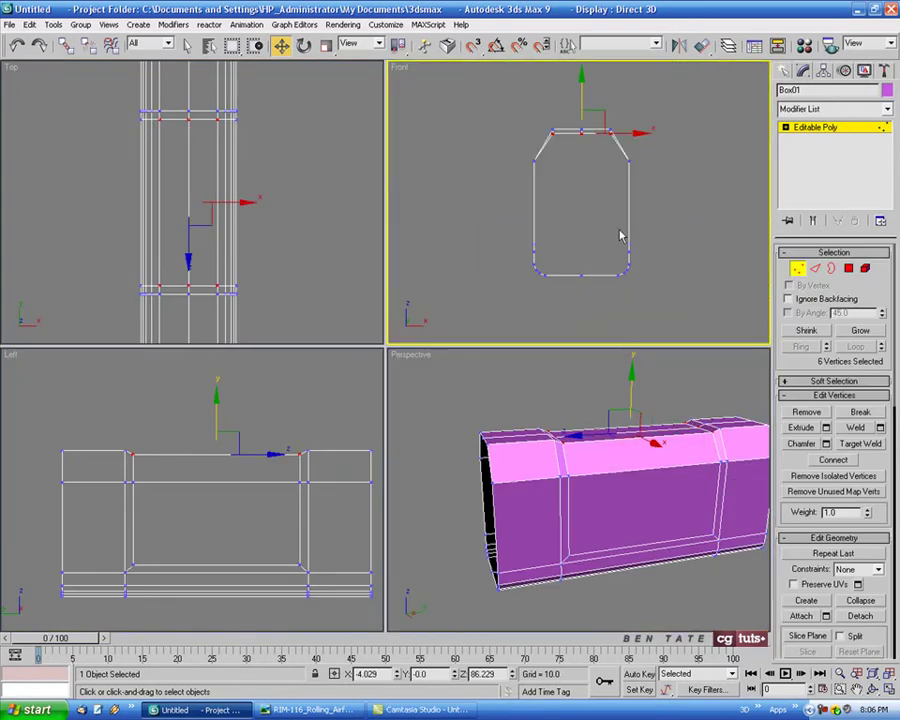
{"action": "middle_click_drag", "start_coordinate": [618, 234], "coordinate": [566, 255]}
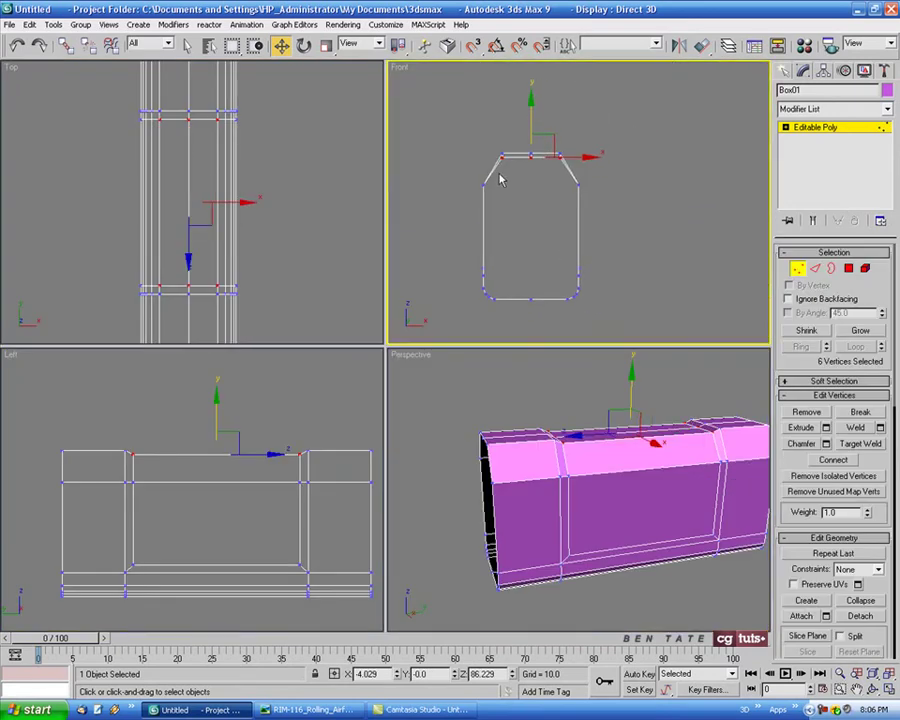
{"action": "left_click_drag", "start_coordinate": [487, 268], "coordinate": [530, 328]}
{"action": "middle_click_drag", "start_coordinate": [566, 330], "coordinate": [605, 316]}
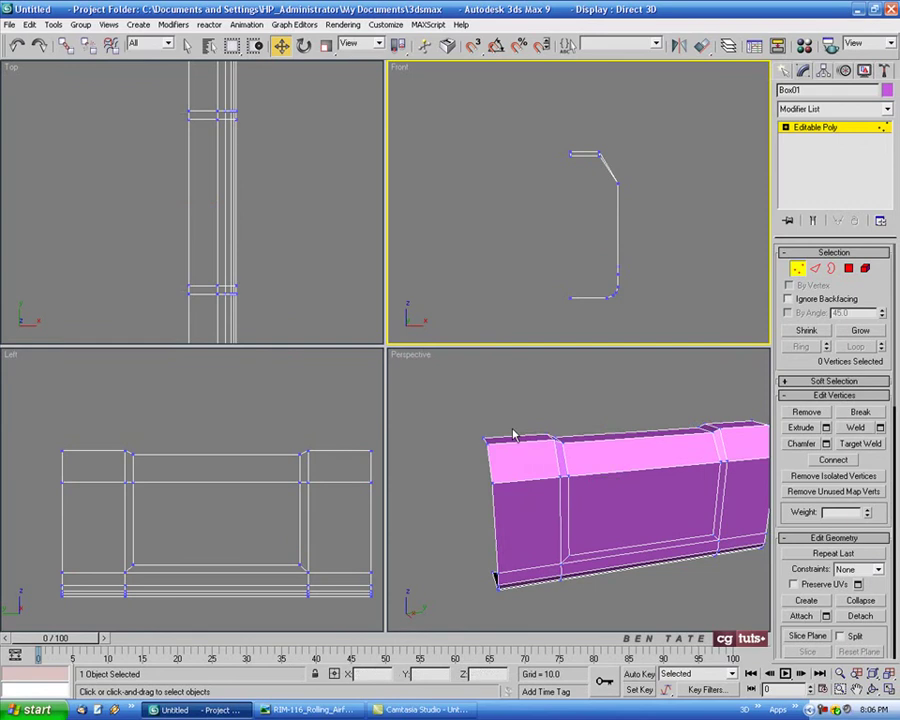
Step: Select the inset side panel's four corner vertices and move them inward along X to about 40.7
{"action": "left_click", "coordinate": [536, 396]}
{"action": "key", "text": "alt+w"}
{"action": "middle_click_drag", "start_coordinate": [515, 422], "coordinate": [476, 406], "text": "alt"}
{"action": "middle_click_drag", "start_coordinate": [338, 456], "coordinate": [404, 297], "text": "alt"}
{"action": "left_click", "coordinate": [391, 277]}
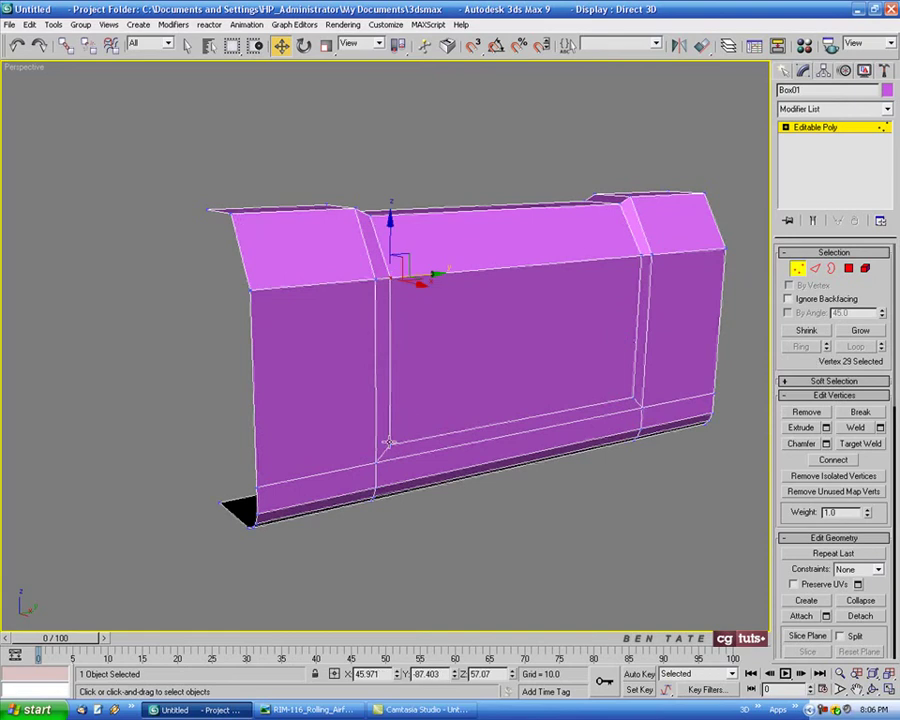
{"action": "left_click", "coordinate": [390, 441], "text": "ctrl"}
{"action": "left_click", "coordinate": [634, 404], "text": "ctrl"}
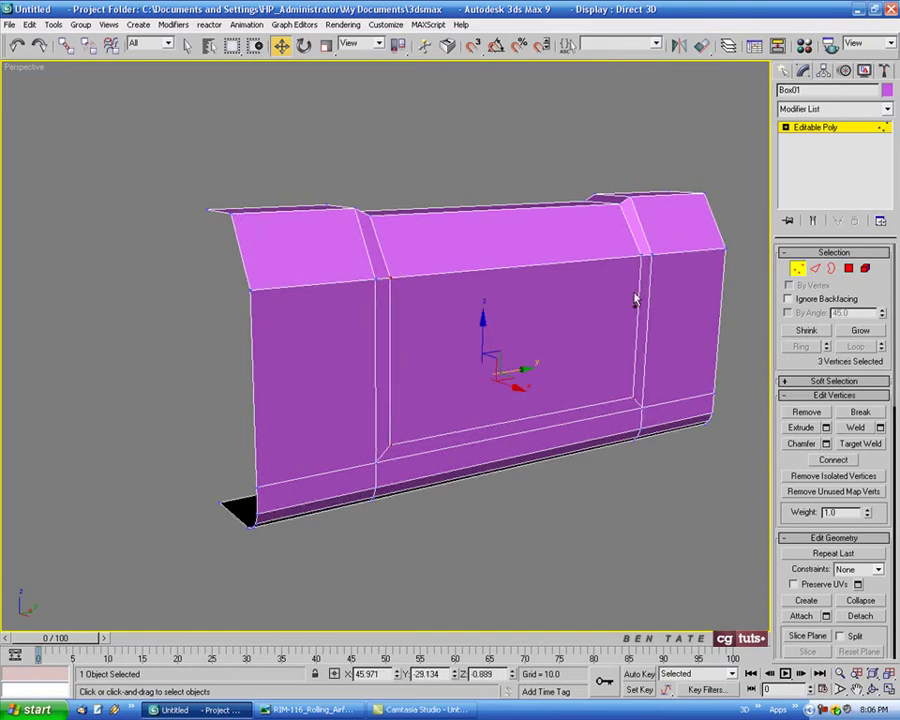
{"action": "left_click", "coordinate": [641, 253], "text": "ctrl"}
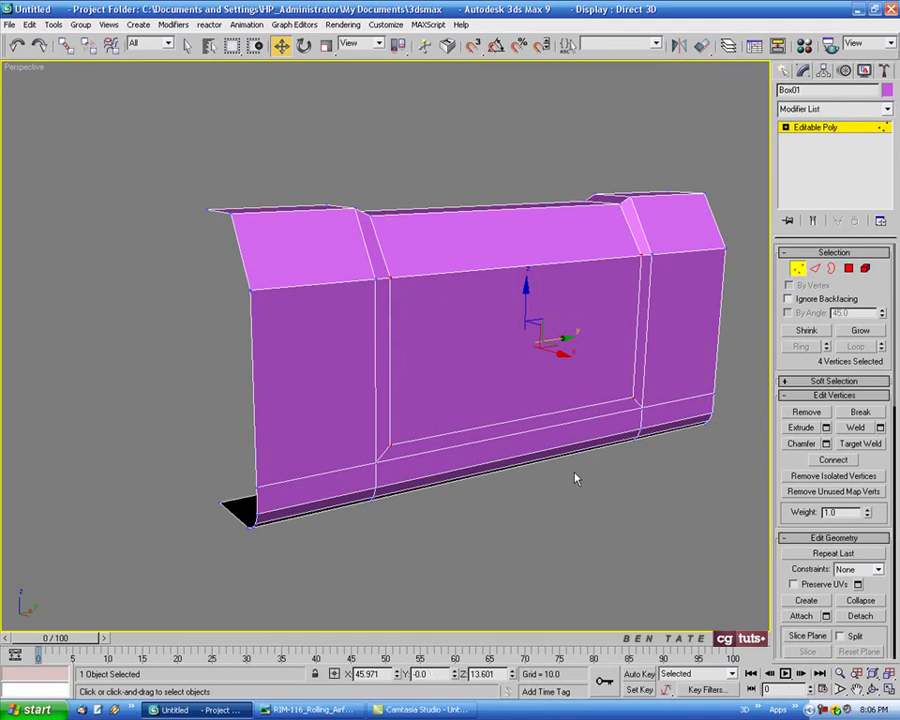
{"action": "middle_click_drag", "start_coordinate": [575, 478], "coordinate": [560, 368], "text": "alt"}
{"action": "left_click_drag", "start_coordinate": [549, 363], "coordinate": [551, 390]}
{"action": "middle_click_drag", "start_coordinate": [551, 390], "coordinate": [422, 376], "text": "alt"}
Step: Nudge the side panel's four corner vertices slightly further inward in the Front view, to about X 40.2
{"action": "key", "text": "alt+w"}
{"action": "mouse_move", "coordinate": [639, 267]}
{"action": "middle_mouse_down"}
{"action": "mouse_move", "coordinate": [588, 243]}
{"action": "mouse_move", "coordinate": [611, 262]}
{"action": "mouse_move", "coordinate": [620, 247]}
{"action": "mouse_move", "coordinate": [626, 252]}
{"action": "middle_mouse_up"}
{"action": "key", "text": "alt+w"}
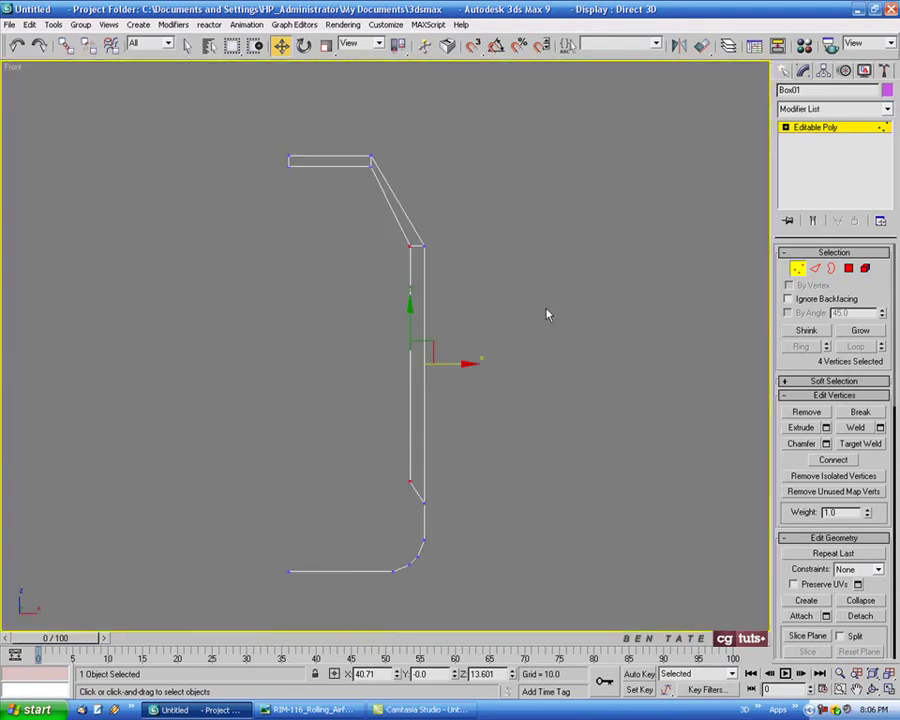
{"action": "middle_click_drag", "start_coordinate": [463, 333], "coordinate": [471, 309]}
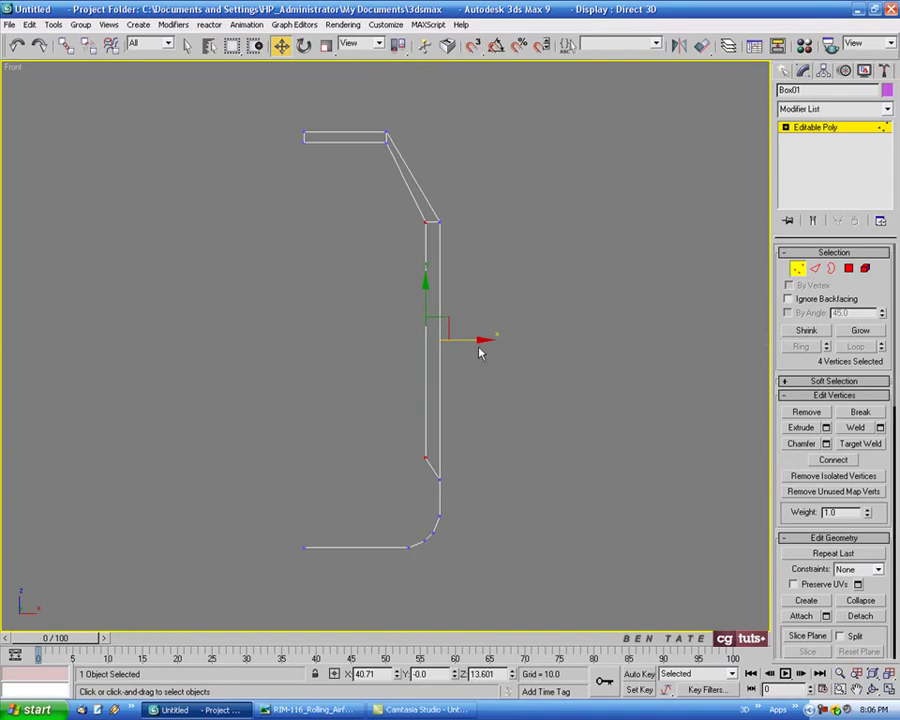
{"action": "left_click_drag", "start_coordinate": [475, 343], "coordinate": [474, 344]}
Step: Move the two vertices where the recessed section's top meets its slope inward to about X 23.4
{"action": "middle_click_drag", "start_coordinate": [480, 234], "coordinate": [505, 282]}
{"action": "scroll", "coordinate": [425, 224], "scroll_direction": "up", "scroll_amount": 4}
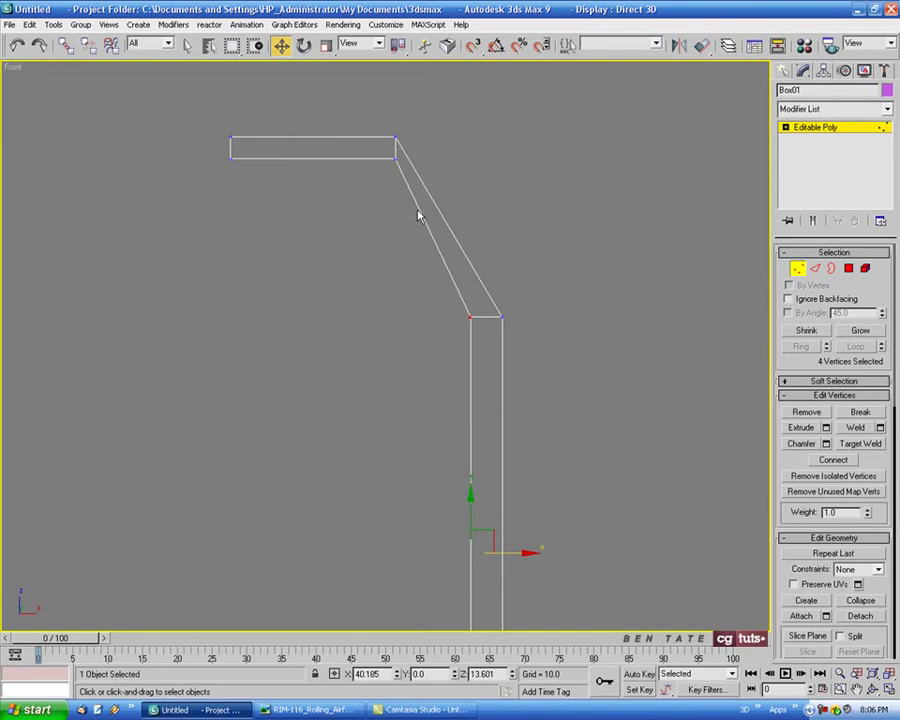
{"action": "middle_click_drag", "start_coordinate": [394, 198], "coordinate": [432, 271]}
{"action": "mouse_move", "coordinate": [434, 248]}
{"action": "left_mouse_down"}
{"action": "mouse_move", "coordinate": [458, 232]}
{"action": "mouse_move", "coordinate": [437, 236]}
{"action": "left_mouse_up"}
Step: Examine the launcher reference photos from several angles for how the housing's recess steps inward
{"action": "left_click", "coordinate": [305, 709]}
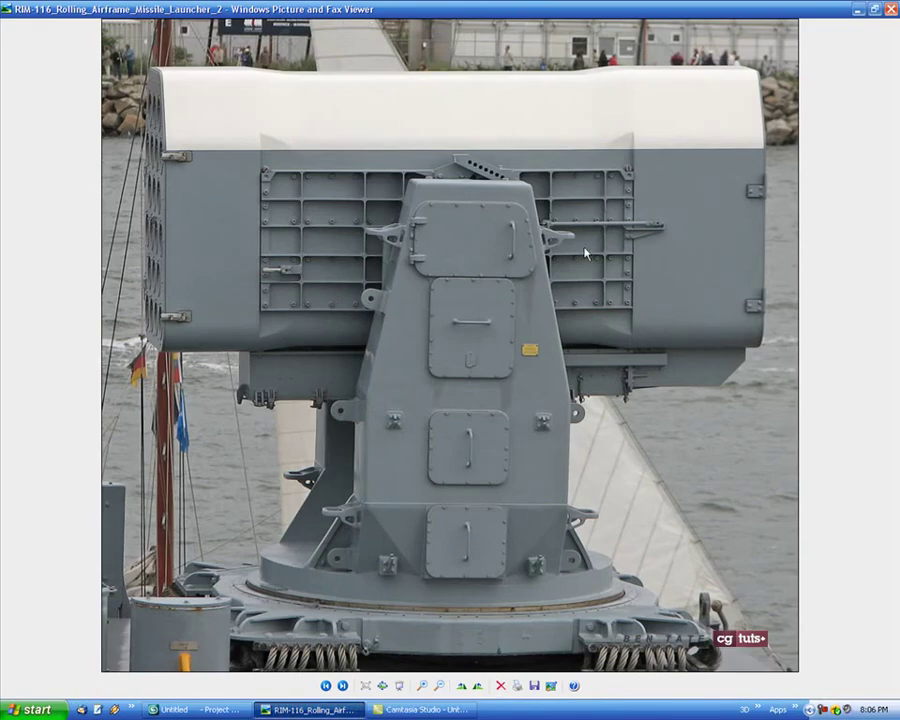
{"action": "left_click", "coordinate": [342, 686]}
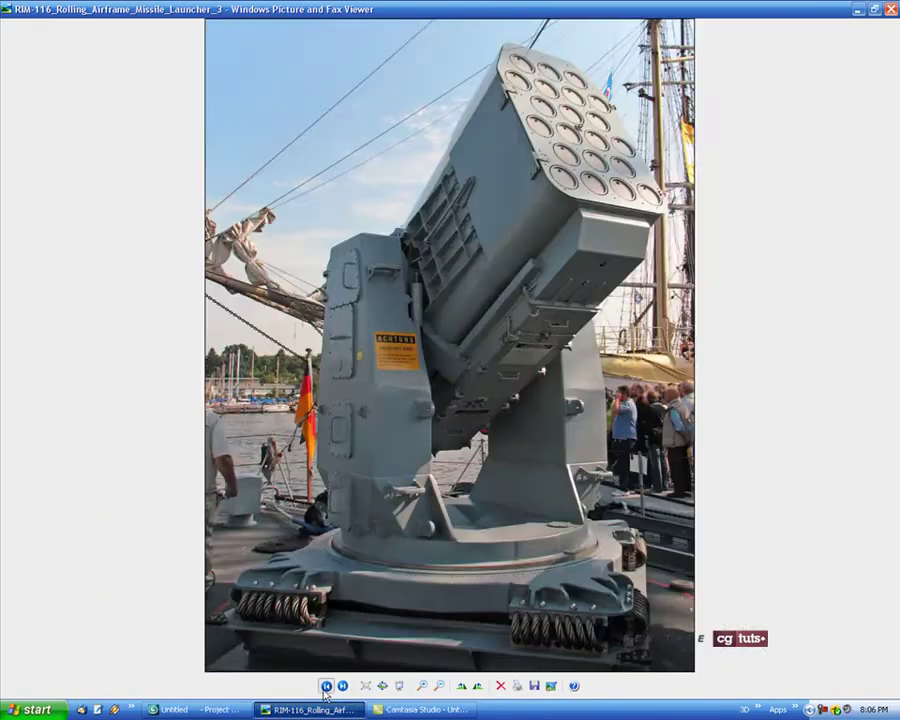
{"action": "left_click", "coordinate": [325, 687]}
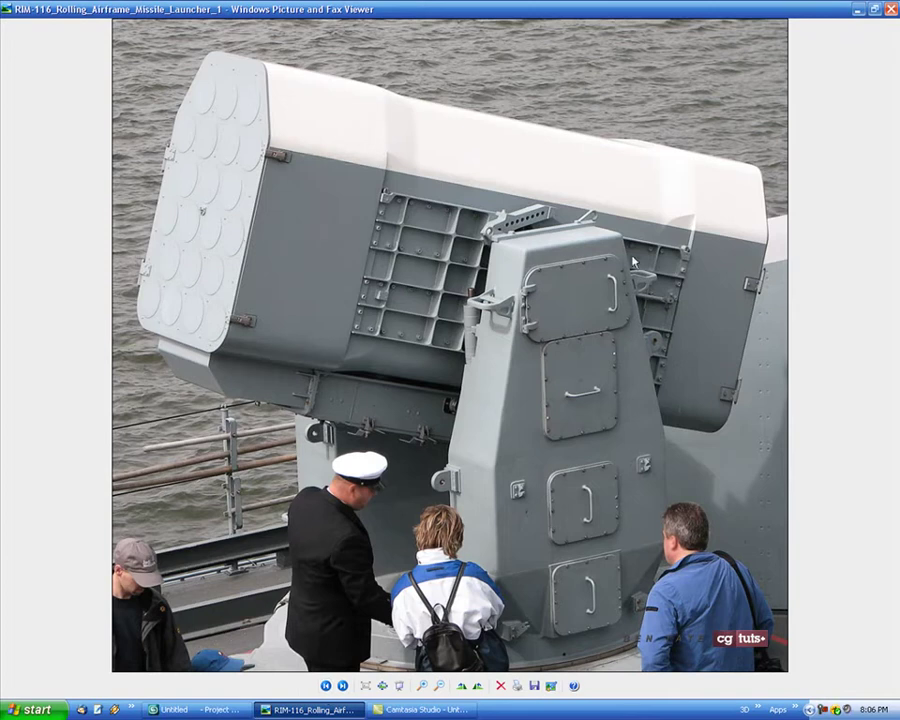
{"action": "left_click", "coordinate": [326, 687]}
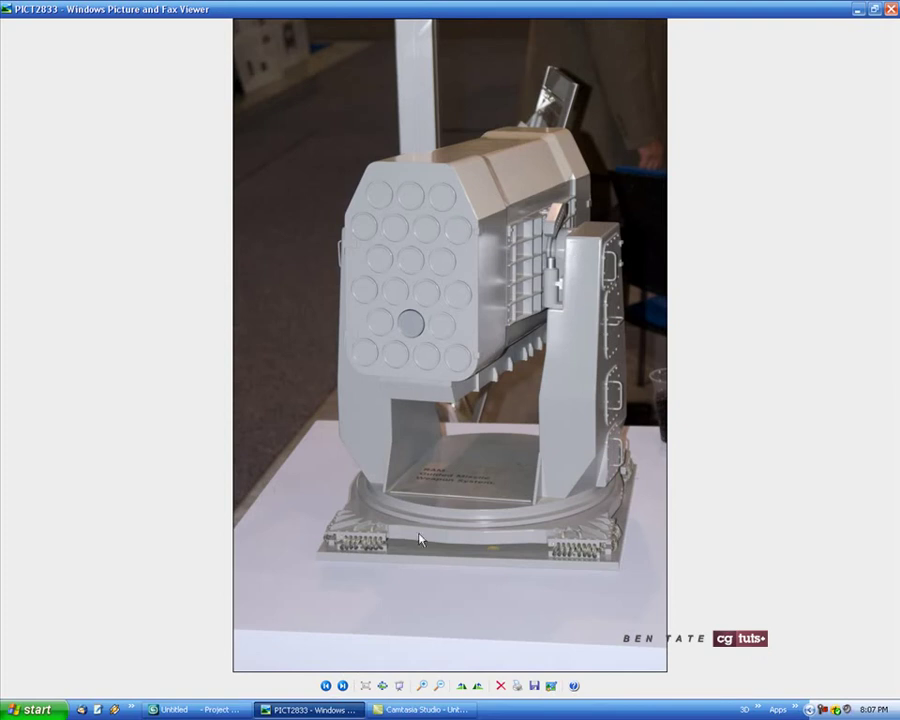
{"action": "left_click", "coordinate": [233, 711]}
Step: Restore the accidentally rotated viewport to the Front view
{"action": "mouse_move", "coordinate": [577, 363]}
{"action": "middle_mouse_down", "text": "alt"}
{"action": "mouse_move", "coordinate": [553, 365]}
{"action": "mouse_move", "coordinate": [572, 370]}
{"action": "middle_mouse_up", "text": "alt"}
{"action": "right_click", "coordinate": [12, 68]}
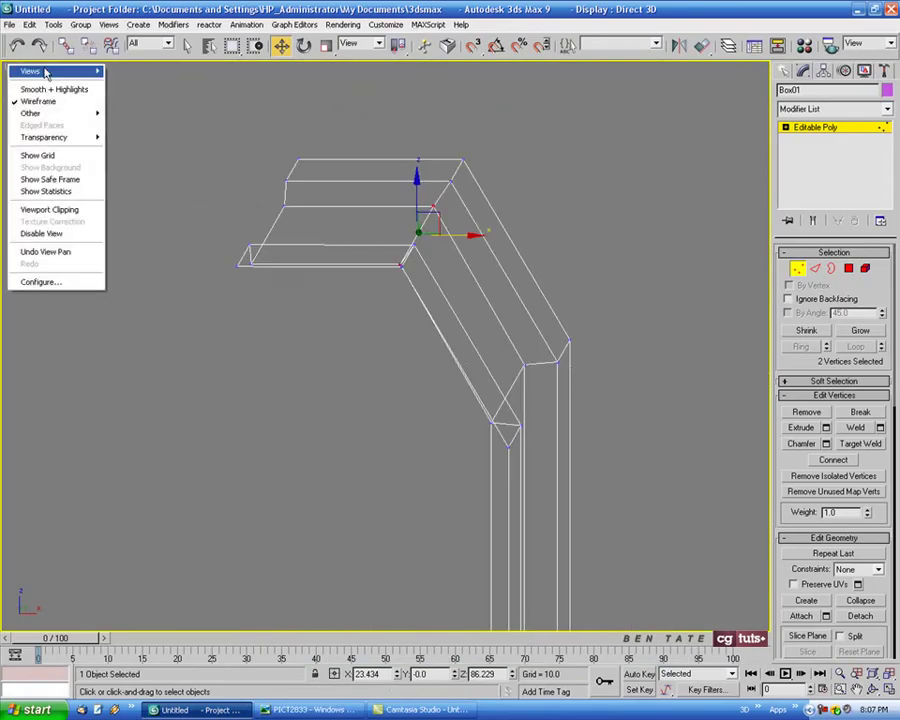
{"action": "mouse_move", "coordinate": [60, 71]}
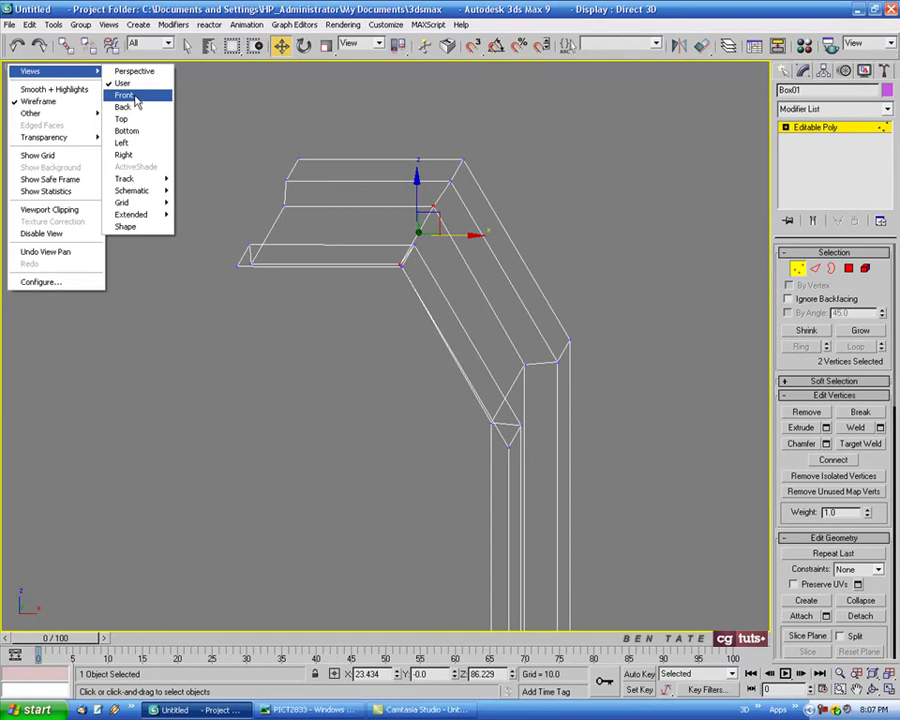
{"action": "left_click", "coordinate": [135, 97]}
{"action": "middle_click_drag", "start_coordinate": [569, 357], "coordinate": [558, 349]}
Step: Scale the recessed side panel's four corner vertices slightly outward along the housing's length in the Left view
{"action": "key", "text": "alt+w"}
{"action": "right_click", "coordinate": [637, 452]}
{"action": "key", "text": "alt+w"}
{"action": "middle_click_drag", "start_coordinate": [637, 452], "coordinate": [458, 418], "text": "alt"}
{"action": "key", "text": "alt+w"}
{"action": "key", "text": "alt+w"}
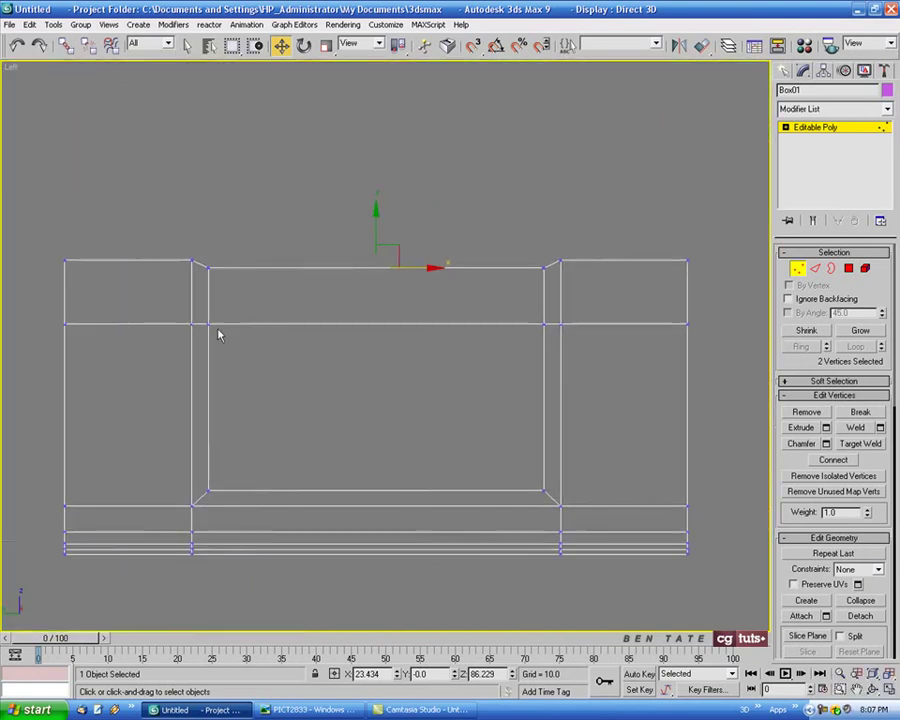
{"action": "left_click_drag", "start_coordinate": [201, 313], "coordinate": [548, 500]}
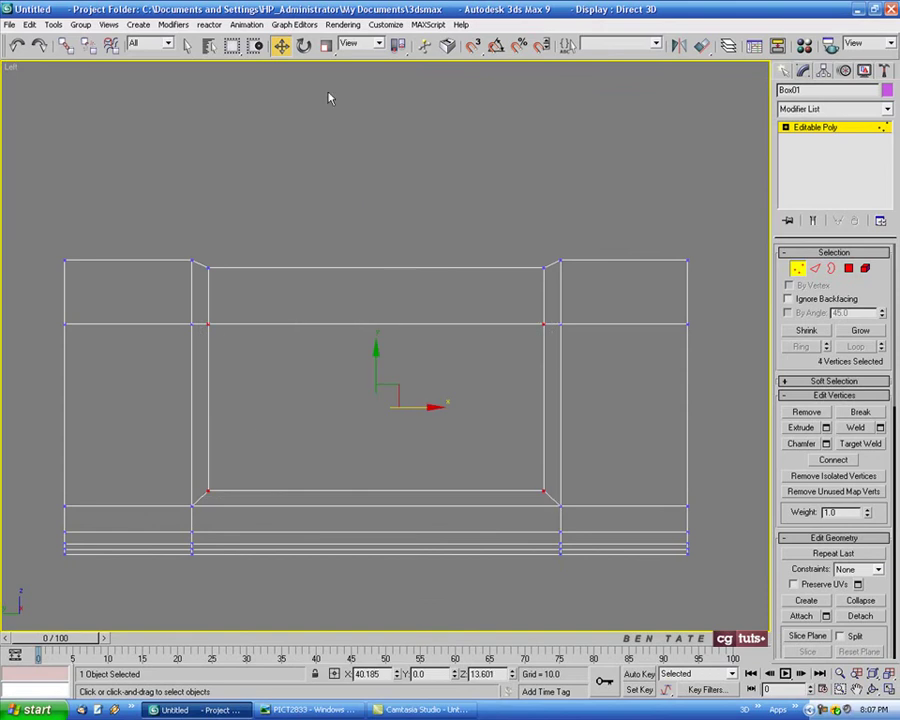
{"action": "left_click", "coordinate": [326, 45]}
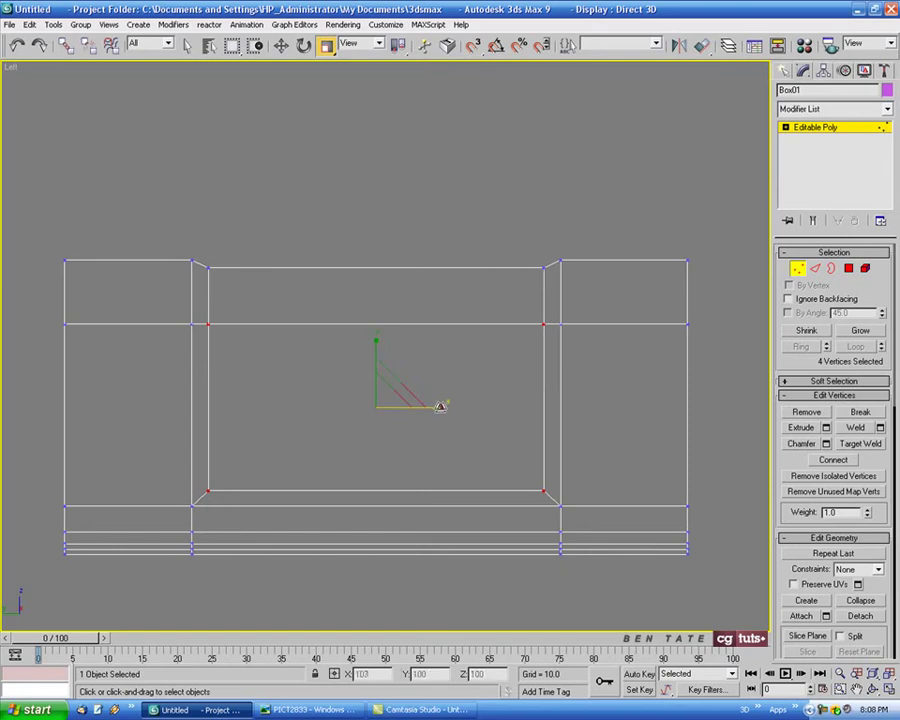
{"action": "left_click_drag", "start_coordinate": [439, 405], "coordinate": [443, 411]}
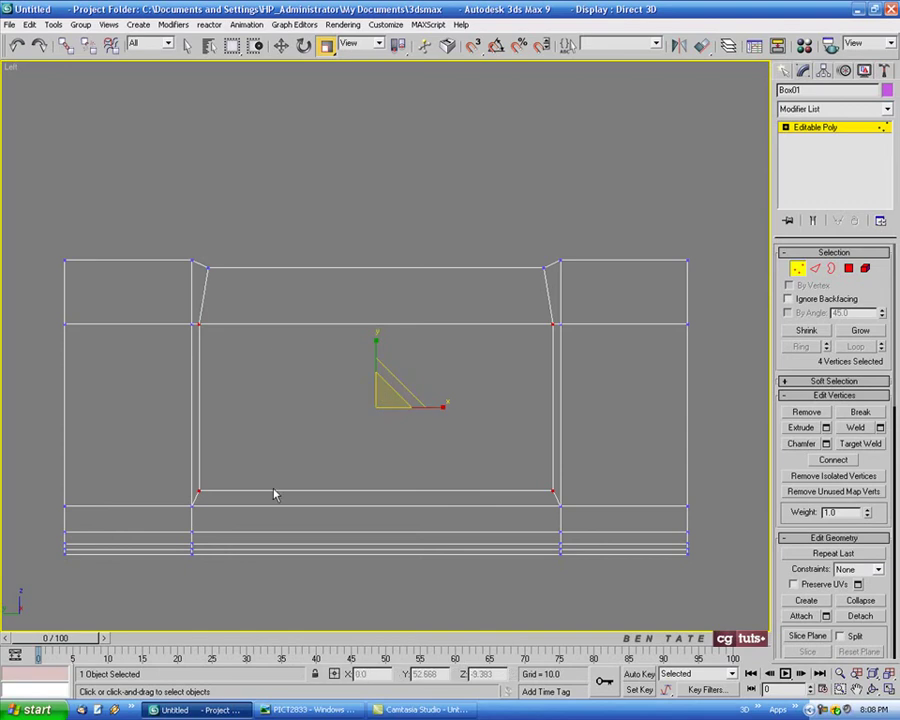
{"action": "key", "text": "alt+w"}
{"action": "key", "text": "alt+w"}
{"action": "middle_click_drag", "start_coordinate": [490, 460], "coordinate": [542, 468], "text": "alt"}
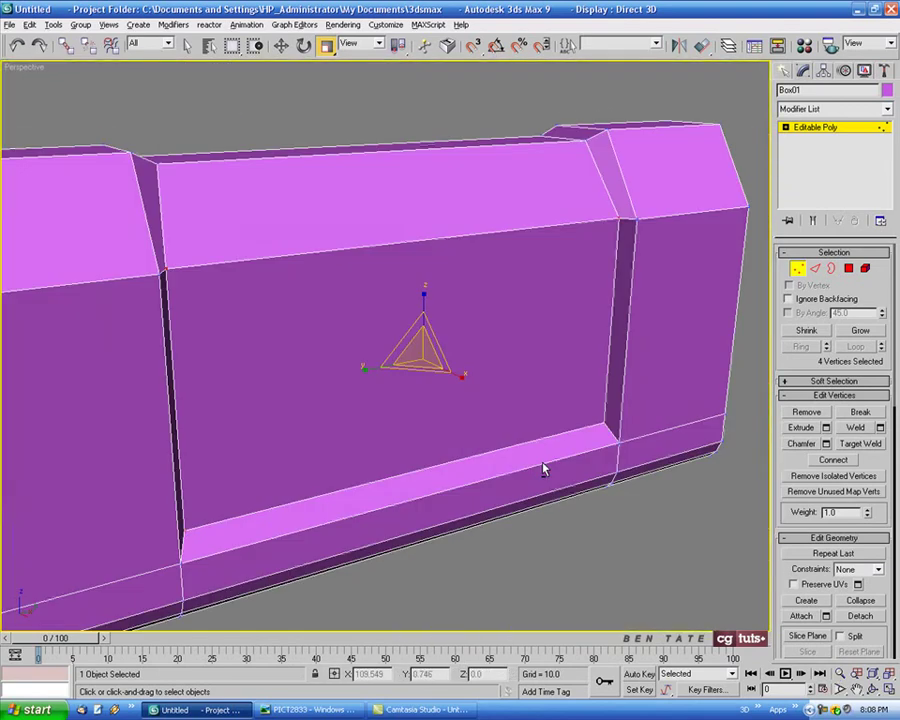
Step: Compare the reshaped recess with the launcher reference photos, examining its side walls and profile from several angles
{"action": "left_click", "coordinate": [307, 709]}
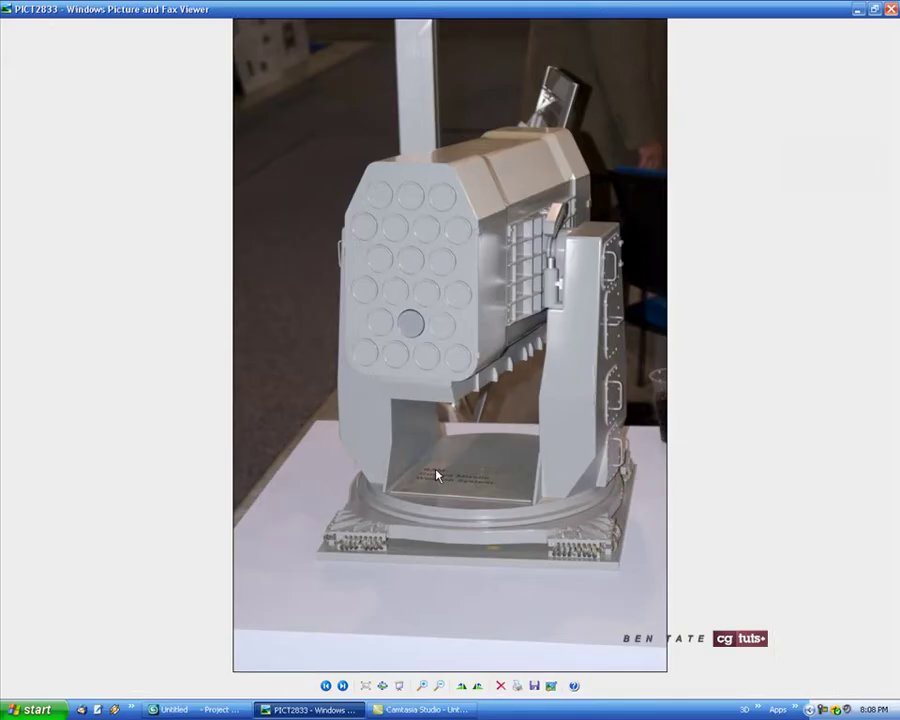
{"action": "left_click", "coordinate": [345, 687]}
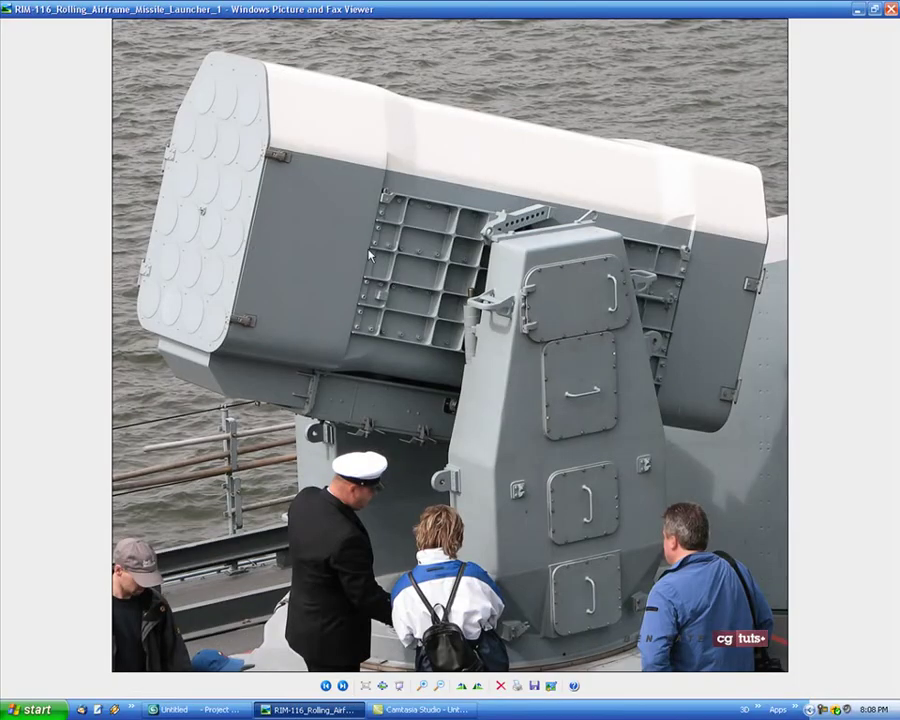
{"action": "key", "text": "alt+Tab"}
{"action": "middle_click_drag", "start_coordinate": [586, 492], "coordinate": [550, 452], "text": "alt"}
{"action": "key", "text": "alt+w"}
{"action": "scroll", "coordinate": [615, 260], "scroll_direction": "up", "scroll_amount": 4}
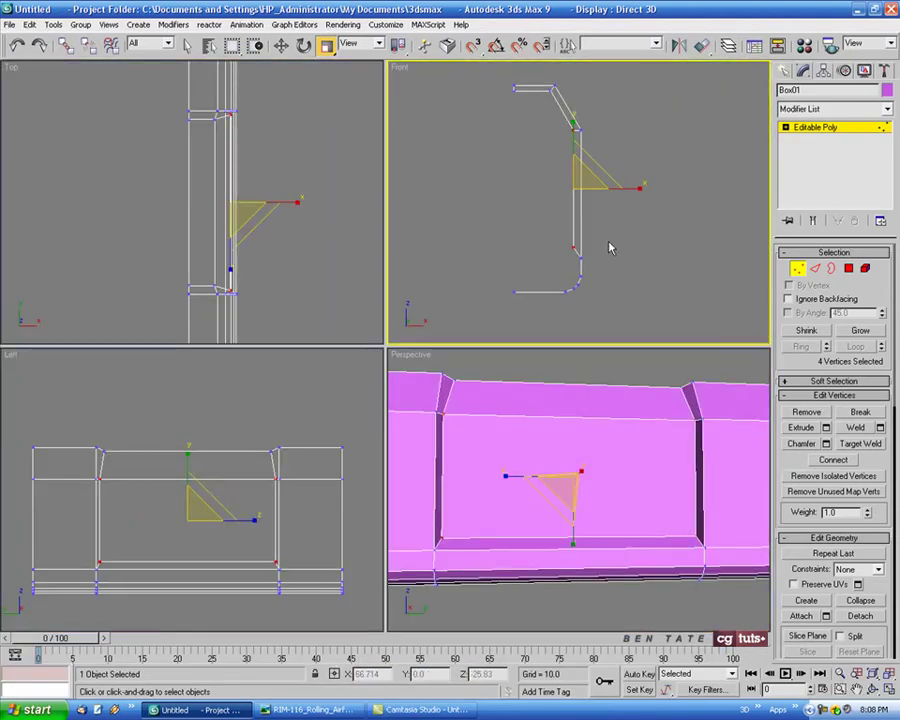
{"action": "key", "text": "alt+w"}
{"action": "middle_click_drag", "start_coordinate": [597, 318], "coordinate": [657, 264]}
{"action": "key", "text": "alt+w"}
{"action": "middle_click", "coordinate": [661, 498]}
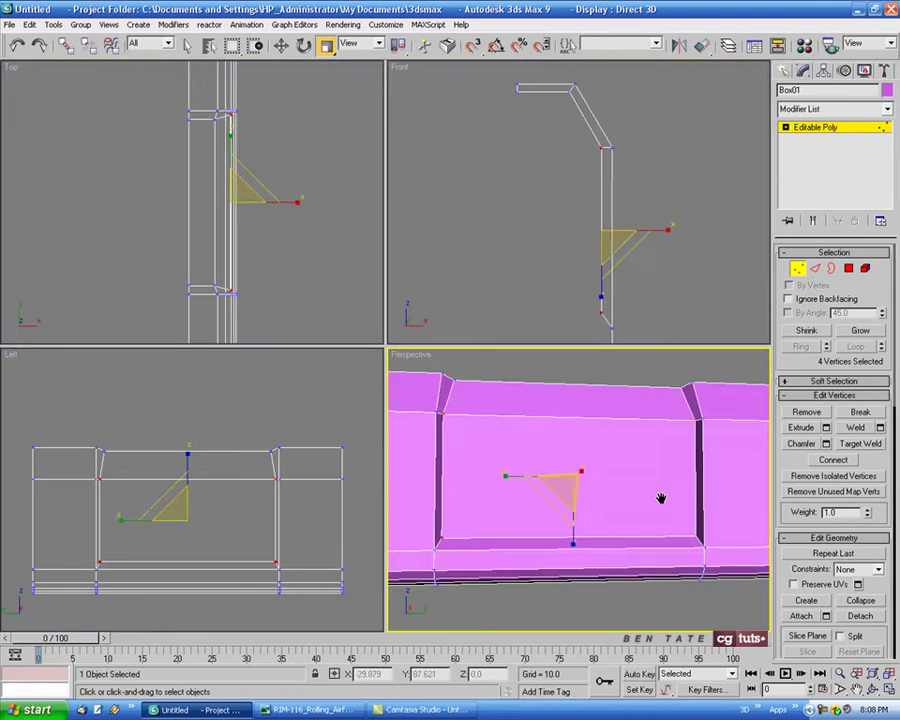
{"action": "key", "text": "alt+w"}
{"action": "middle_click_drag", "start_coordinate": [661, 498], "coordinate": [527, 509], "text": "alt"}
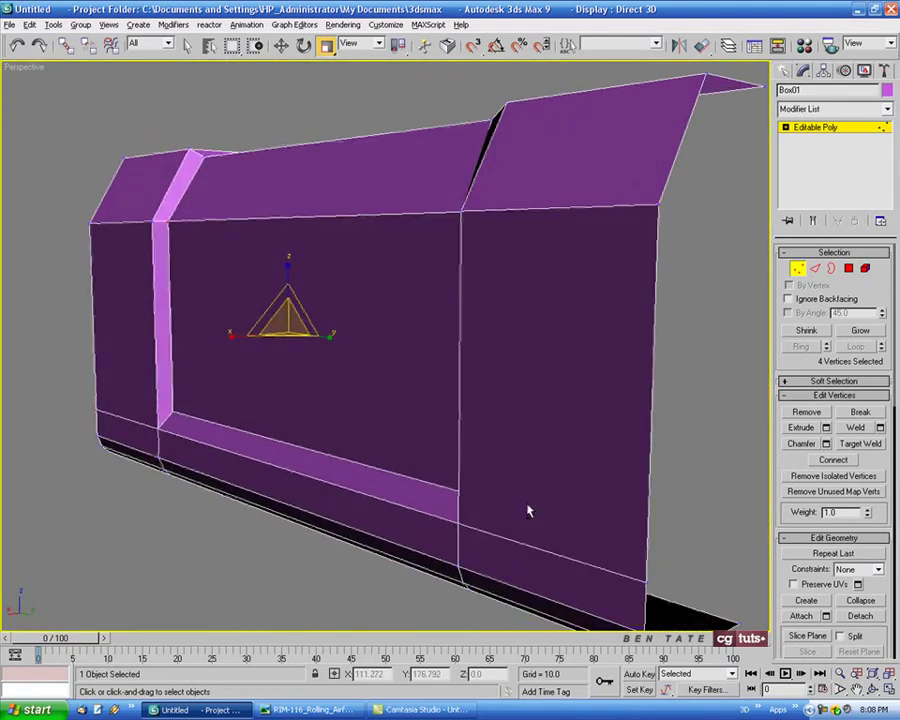
Step: Move the side panel's two lower corner vertices slightly down in the Left view, to about Z -31.6
{"action": "key", "text": "alt+w"}
{"action": "right_click", "coordinate": [295, 565]}
{"action": "key", "text": "alt+w"}
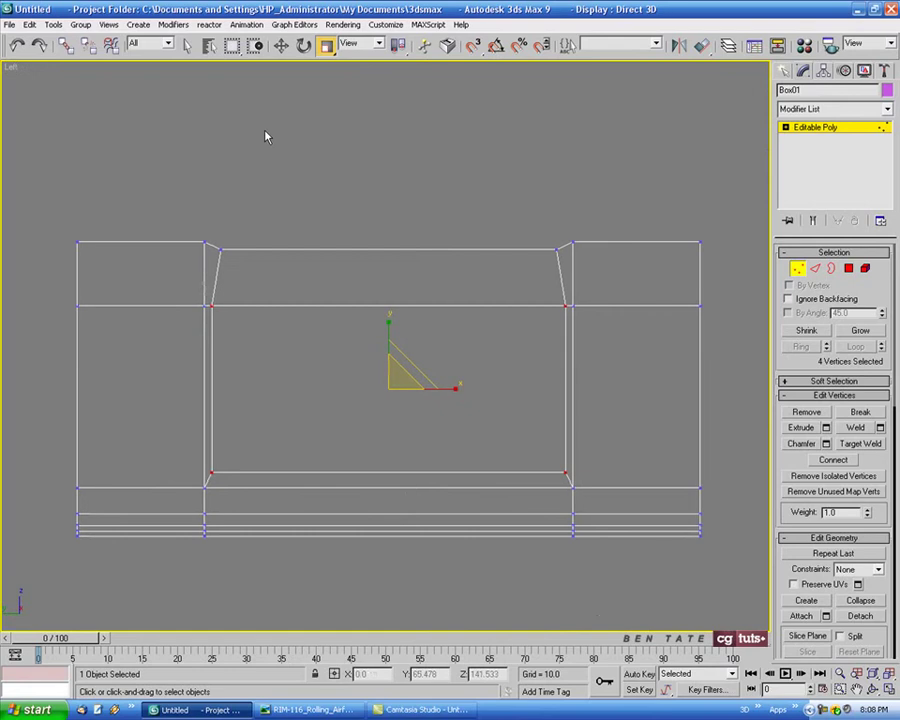
{"action": "left_click", "coordinate": [281, 45]}
{"action": "left_click_drag", "start_coordinate": [209, 456], "coordinate": [568, 477]}
{"action": "left_click_drag", "start_coordinate": [387, 428], "coordinate": [387, 434]}
{"action": "key", "text": "alt+w"}
{"action": "right_click", "coordinate": [552, 551]}
{"action": "key", "text": "alt+w"}
{"action": "middle_click_drag", "start_coordinate": [552, 551], "coordinate": [597, 513], "text": "alt"}
{"action": "key", "text": "alt+w"}
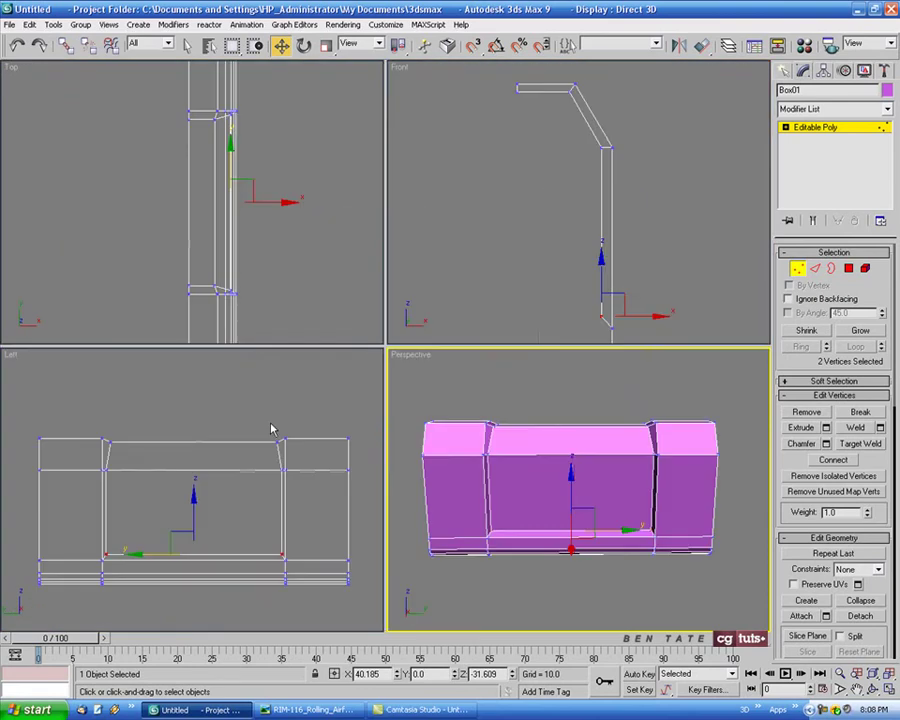
Step: Scale the four vertices at the recessed section's top slightly inward along the housing's length so its slope tapers
{"action": "right_click", "coordinate": [272, 427]}
{"action": "key", "text": "alt+w"}
{"action": "middle_click_drag", "start_coordinate": [353, 271], "coordinate": [340, 294]}
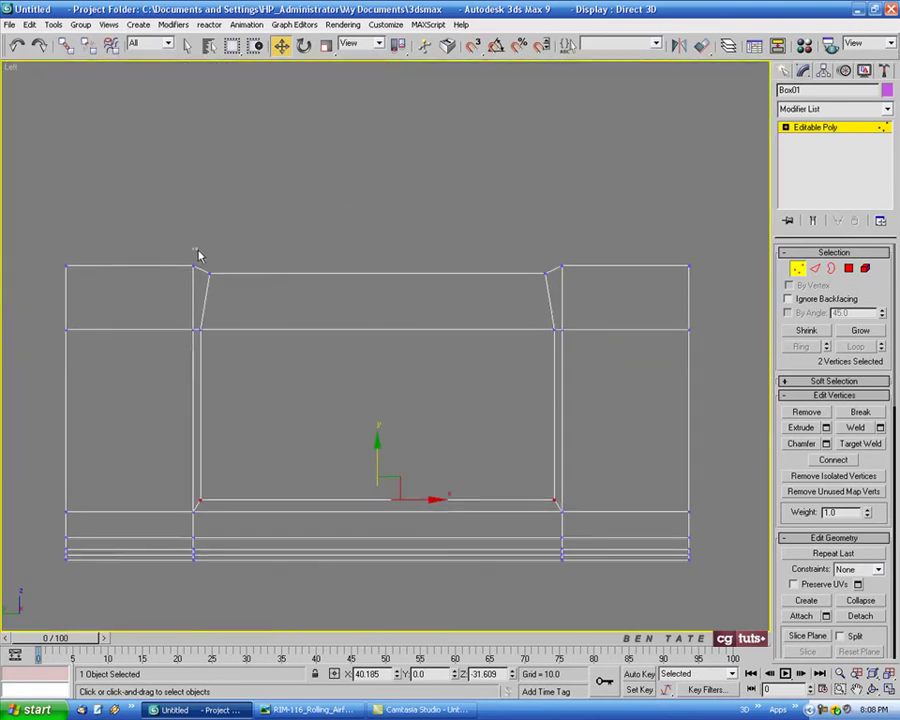
{"action": "left_click_drag", "start_coordinate": [199, 249], "coordinate": [550, 294]}
{"action": "left_click", "coordinate": [328, 47]}
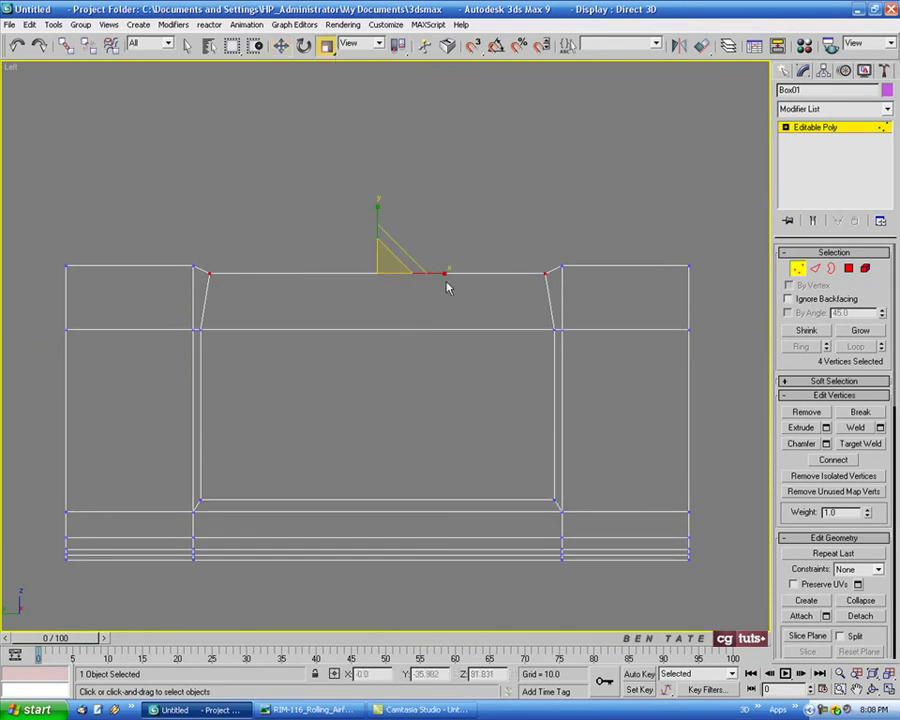
{"action": "left_click_drag", "start_coordinate": [443, 272], "coordinate": [440, 274]}
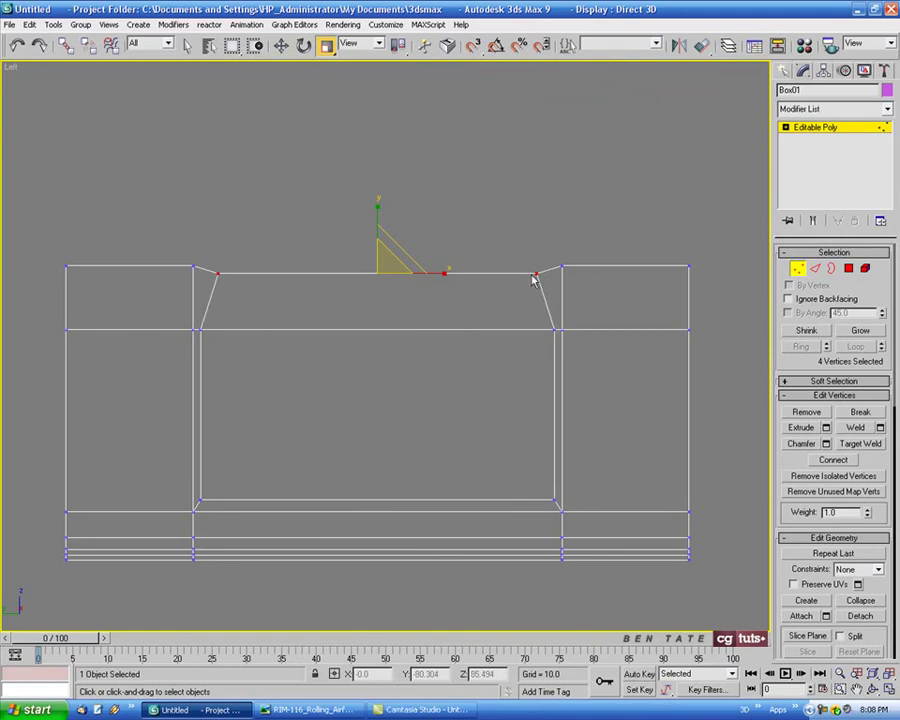
{"action": "key", "text": "alt+w"}
{"action": "right_click", "coordinate": [641, 492]}
{"action": "key", "text": "alt+w"}
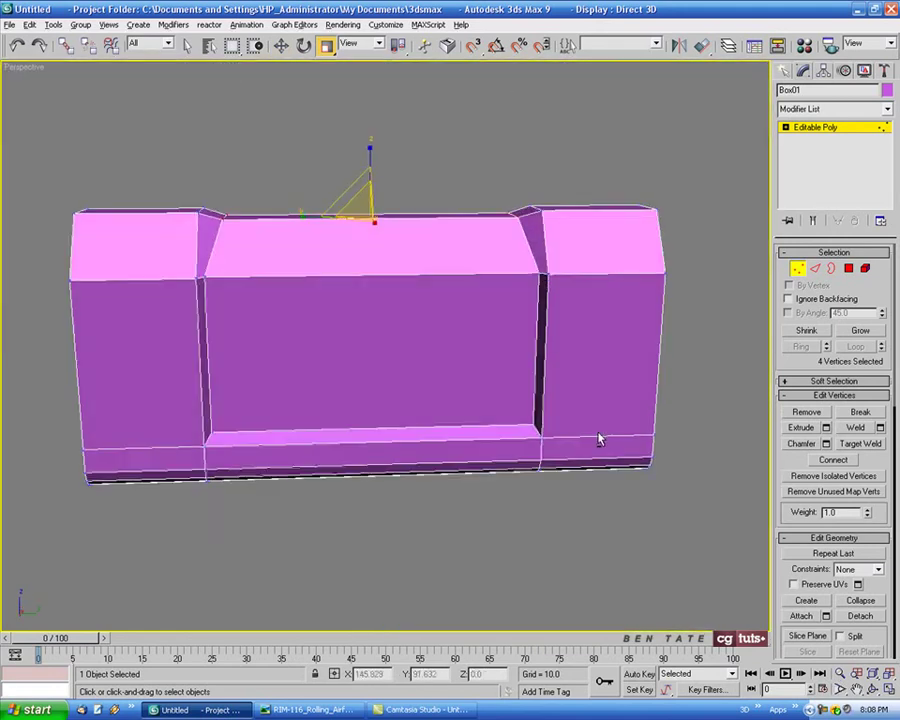
{"action": "middle_click_drag", "start_coordinate": [599, 436], "coordinate": [585, 195], "text": "alt"}
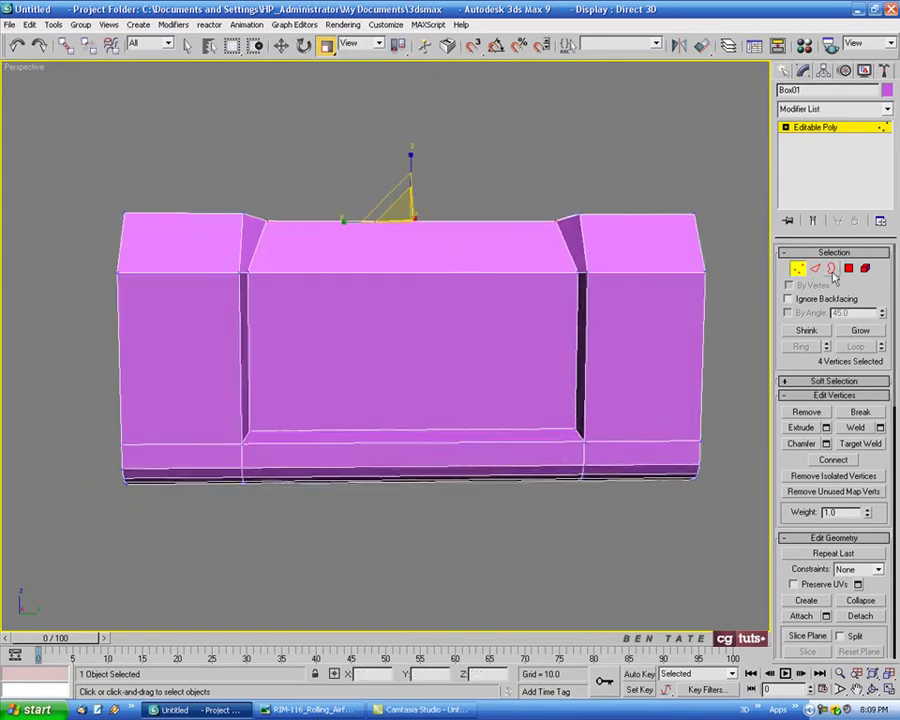
Step: Select the long edge between the recess's slope and side panel, and change the object's color to blue
{"action": "key", "text": "2"}
{"action": "mouse_move", "coordinate": [588, 343]}
{"action": "middle_mouse_down", "text": "alt"}
{"action": "mouse_move", "coordinate": [573, 360]}
{"action": "mouse_move", "coordinate": [580, 362]}
{"action": "middle_mouse_up", "text": "alt"}
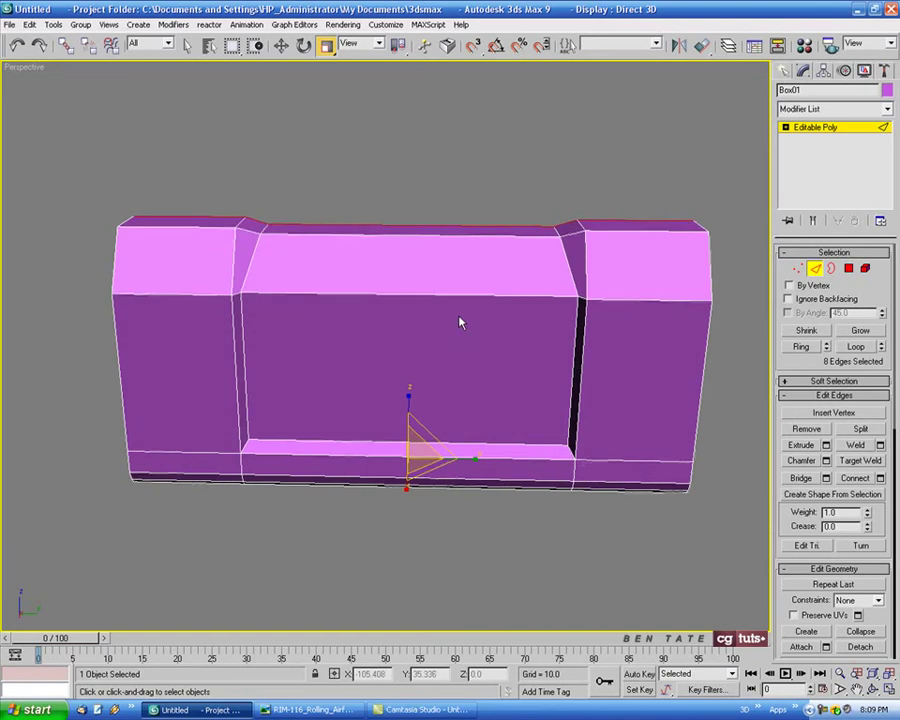
{"action": "left_click", "coordinate": [431, 299]}
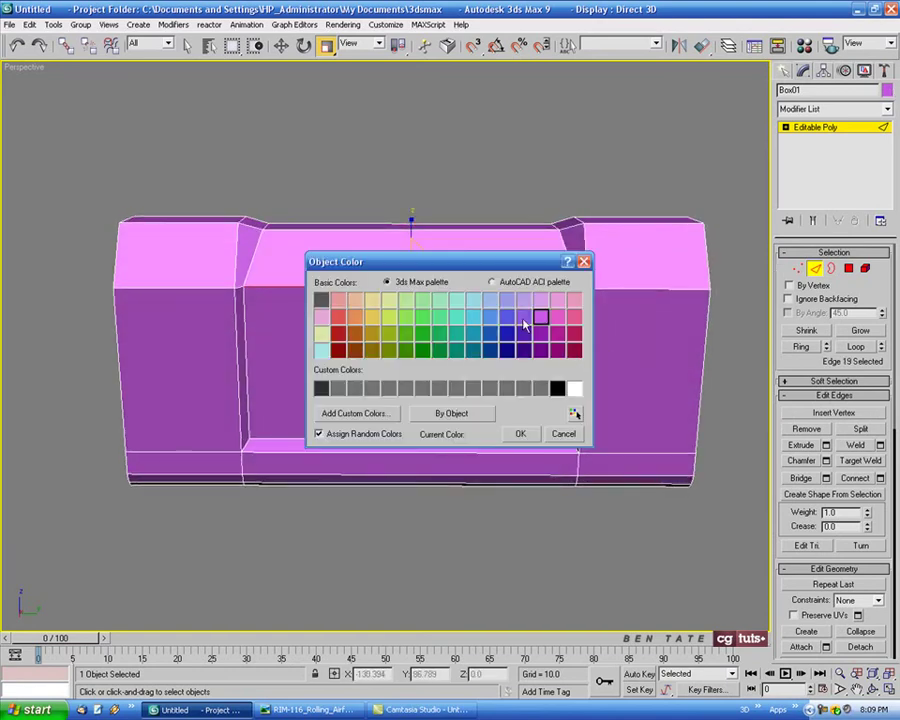
{"action": "left_click", "coordinate": [507, 316]}
{"action": "left_click", "coordinate": [520, 435]}
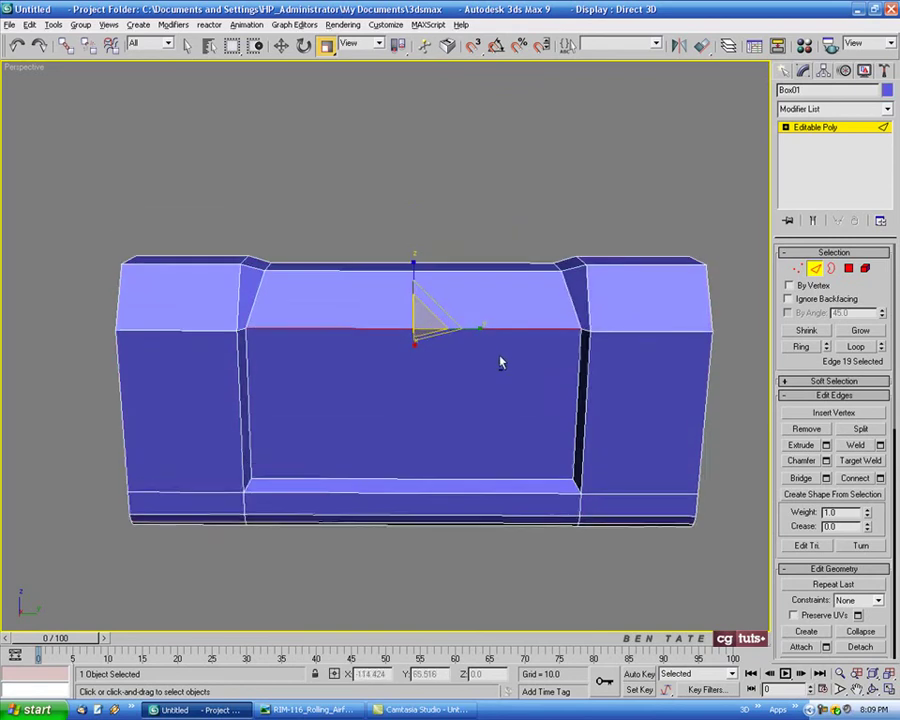
Step: Connect the ring of lengthwise edges across the recessed middle section with 2 segments and a pinch of 95
{"action": "middle_click_drag", "start_coordinate": [501, 362], "coordinate": [615, 380], "text": "alt"}
{"action": "left_click", "coordinate": [812, 343]}
{"action": "key", "text": "alt+w"}
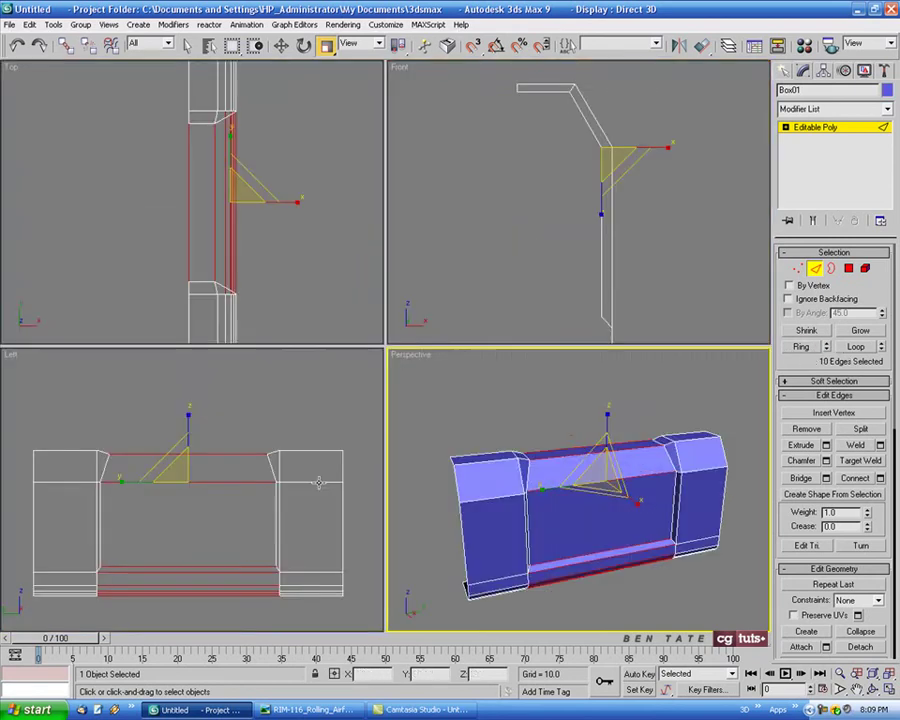
{"action": "right_click", "coordinate": [264, 464]}
{"action": "key", "text": "alt+w"}
{"action": "middle_click_drag", "start_coordinate": [405, 431], "coordinate": [422, 391]}
{"action": "scroll", "coordinate": [410, 426], "scroll_direction": "up", "scroll_amount": 2}
{"action": "scroll", "coordinate": [430, 374], "scroll_direction": "down", "scroll_amount": 2}
{"action": "left_click", "coordinate": [879, 478]}
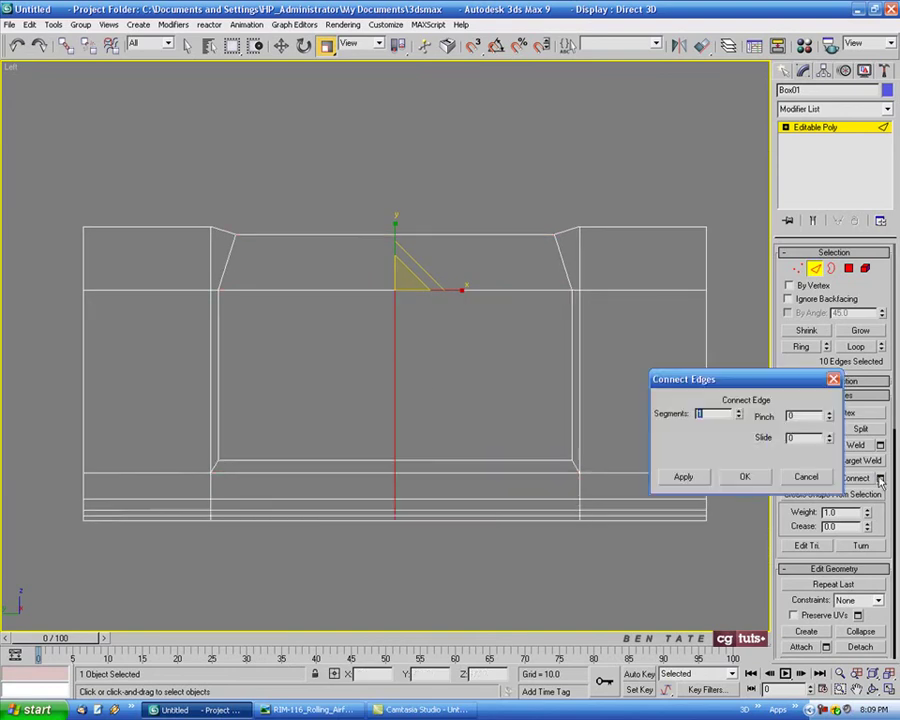
{"action": "left_click", "coordinate": [739, 411]}
{"action": "left_click_drag", "start_coordinate": [828, 415], "coordinate": [818, 283]}
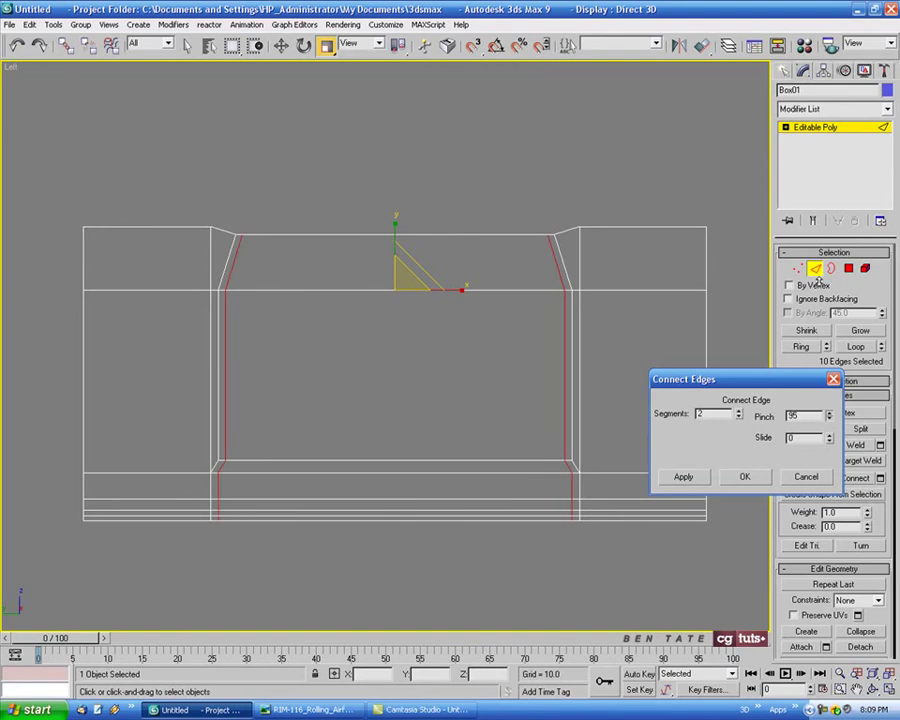
Step: Raise the Connect Edges pinch slightly above 95 and accept the two new edge loops
{"action": "middle_click_drag", "start_coordinate": [447, 593], "coordinate": [442, 589]}
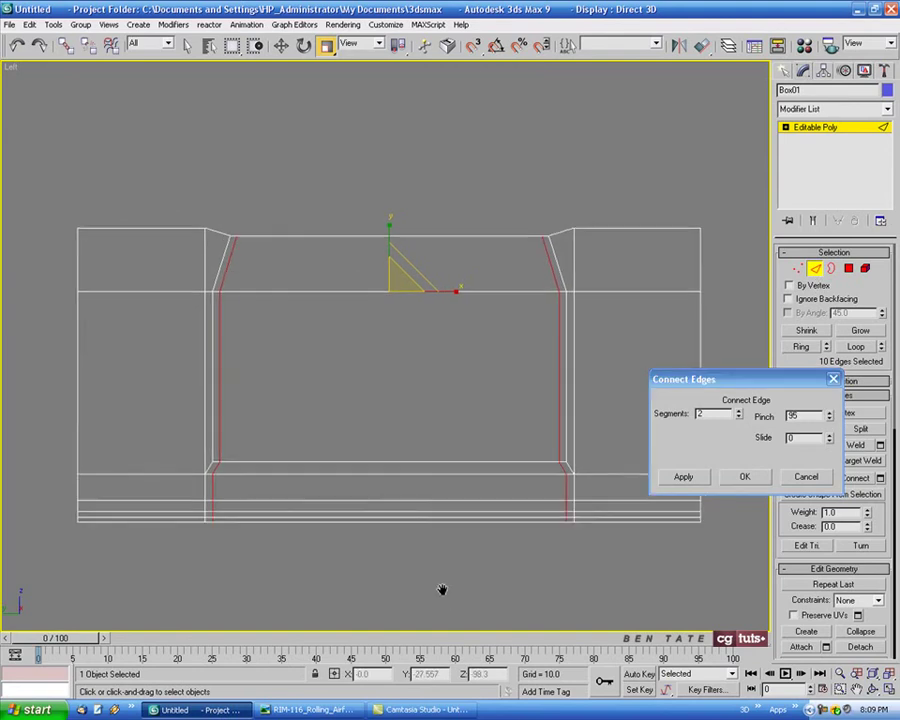
{"action": "key", "text": "alt+w"}
{"action": "mouse_move", "coordinate": [524, 563]}
{"action": "middle_mouse_down", "text": "alt"}
{"action": "mouse_move", "coordinate": [531, 569]}
{"action": "mouse_move", "coordinate": [513, 563]}
{"action": "middle_mouse_up", "text": "alt"}
{"action": "scroll", "coordinate": [548, 469], "scroll_direction": "up", "scroll_amount": 4}
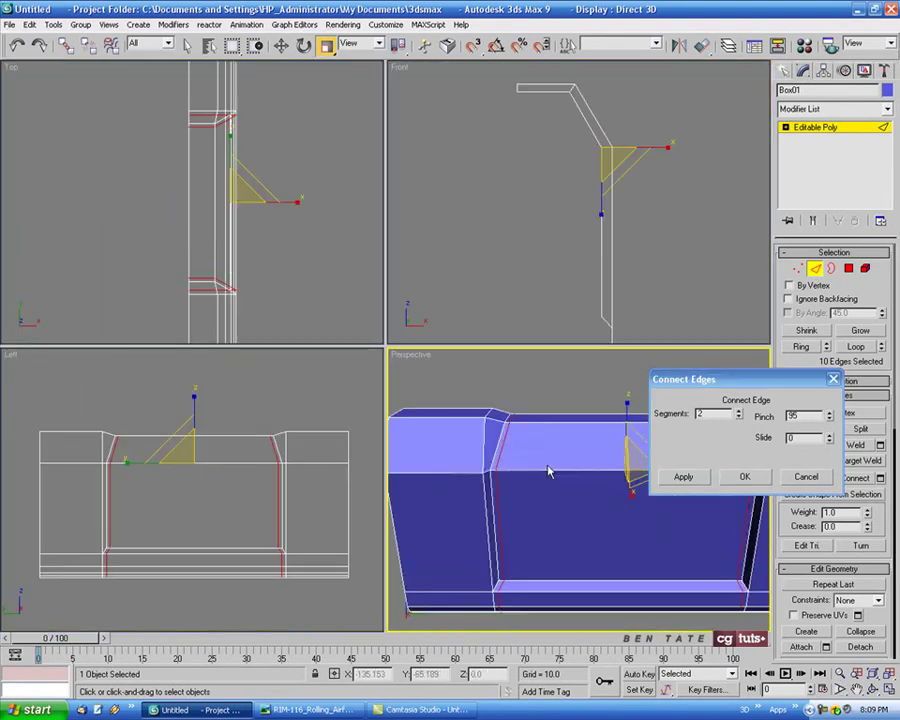
{"action": "middle_click_drag", "start_coordinate": [482, 458], "coordinate": [551, 498]}
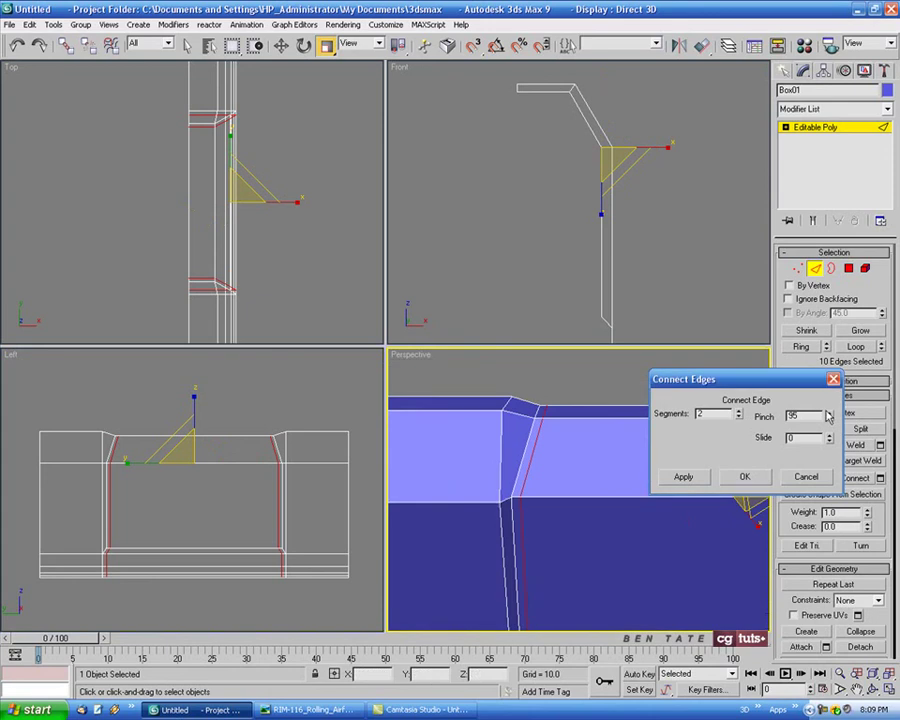
{"action": "left_click", "coordinate": [829, 413]}
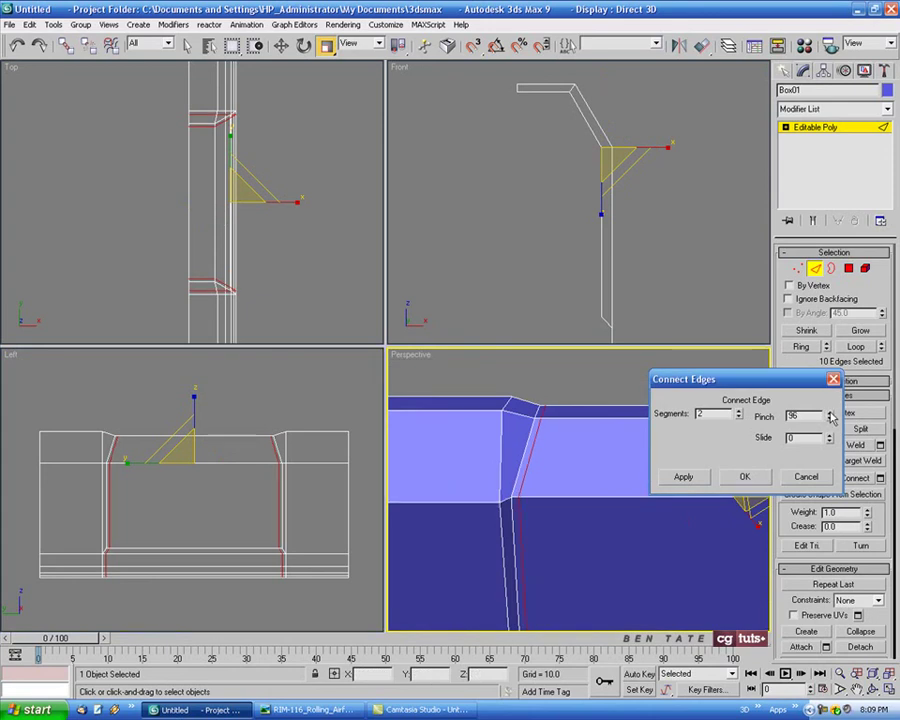
{"action": "left_click", "coordinate": [829, 414]}
{"action": "left_click", "coordinate": [828, 420]}
{"action": "left_click", "coordinate": [829, 413]}
{"action": "left_click", "coordinate": [745, 478]}
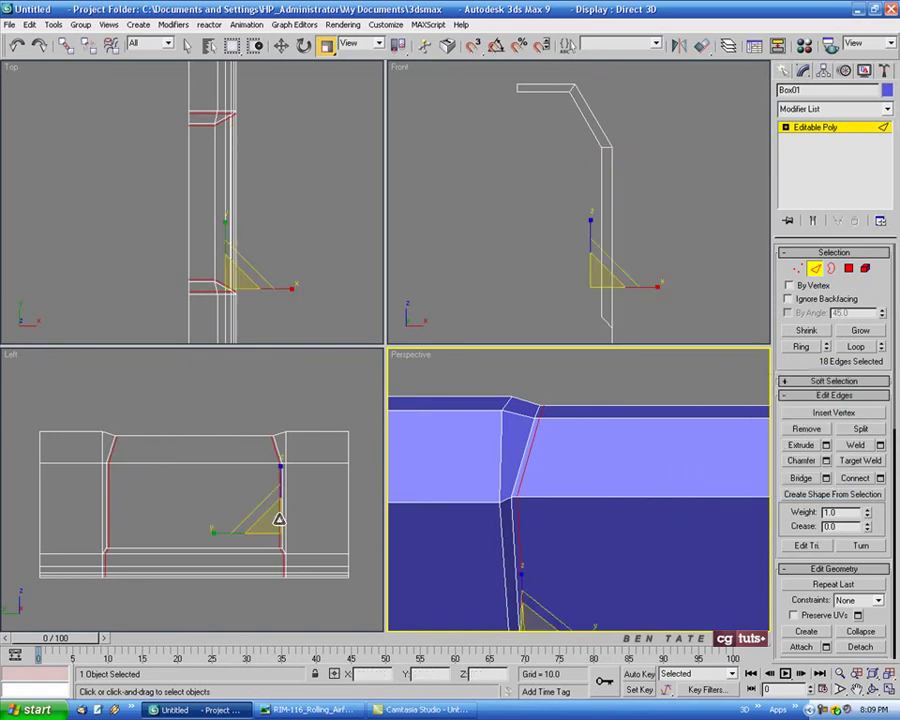
Step: Scale the new loops' four top vertices inward along the housing's length, spacing them from the recess's upper corners
{"action": "right_click", "coordinate": [281, 499]}
{"action": "key", "text": "alt+w"}
{"action": "middle_click_drag", "start_coordinate": [430, 372], "coordinate": [421, 410]}
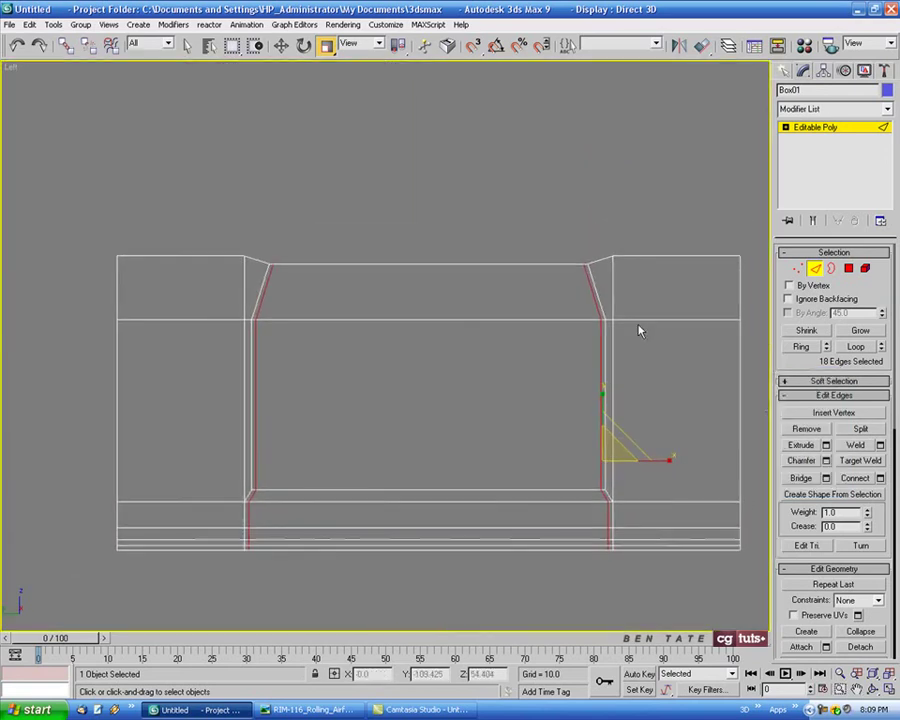
{"action": "left_click", "coordinate": [797, 269]}
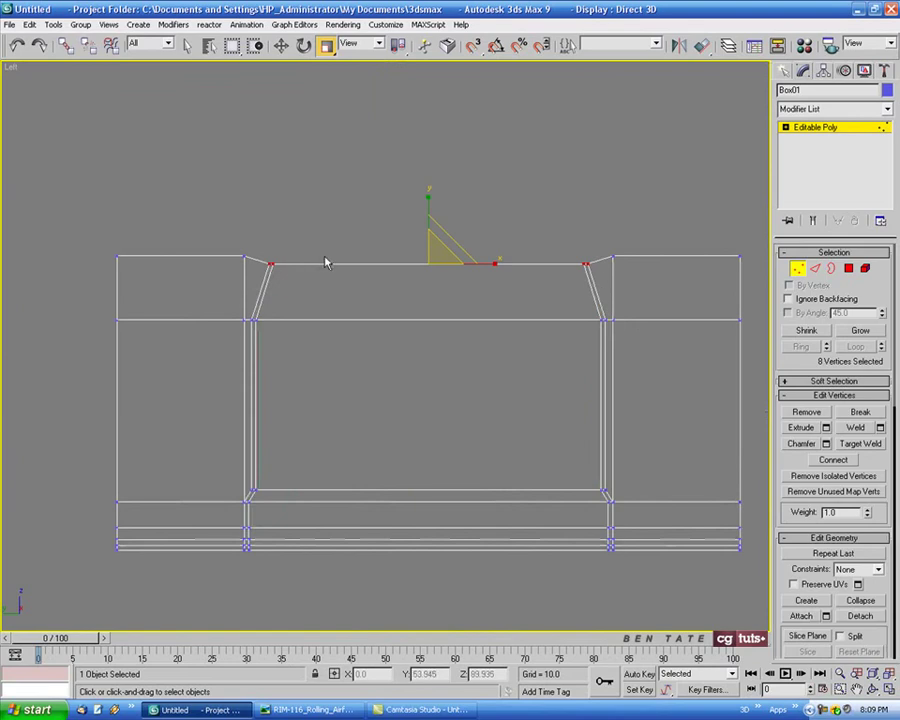
{"action": "scroll", "coordinate": [373, 349], "scroll_direction": "up", "scroll_amount": 2}
{"action": "left_click", "coordinate": [200, 319]}
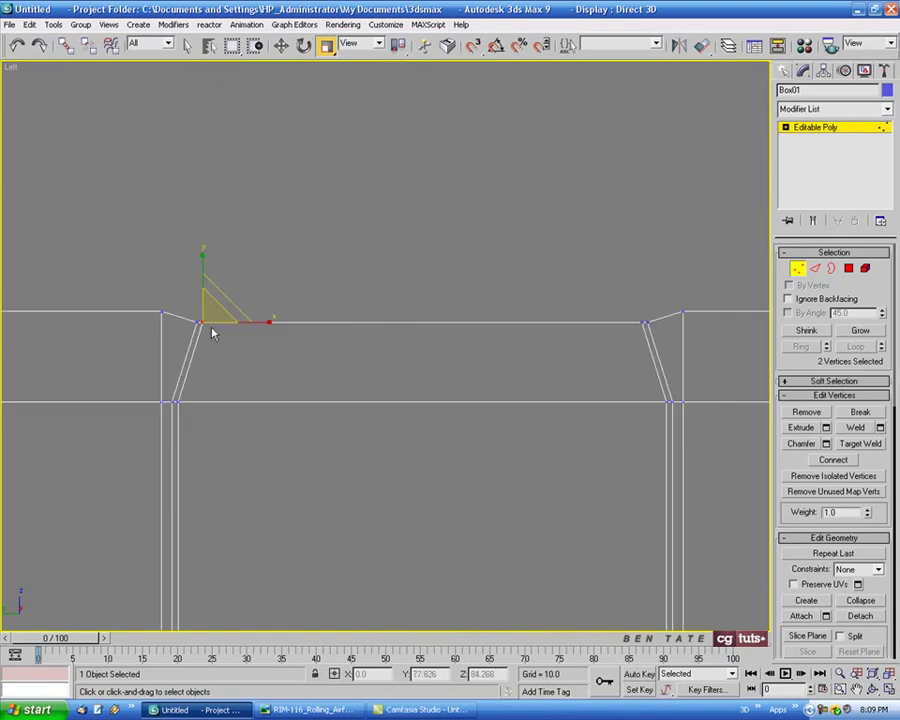
{"action": "left_click_drag", "start_coordinate": [645, 337], "coordinate": [647, 335], "text": "ctrl"}
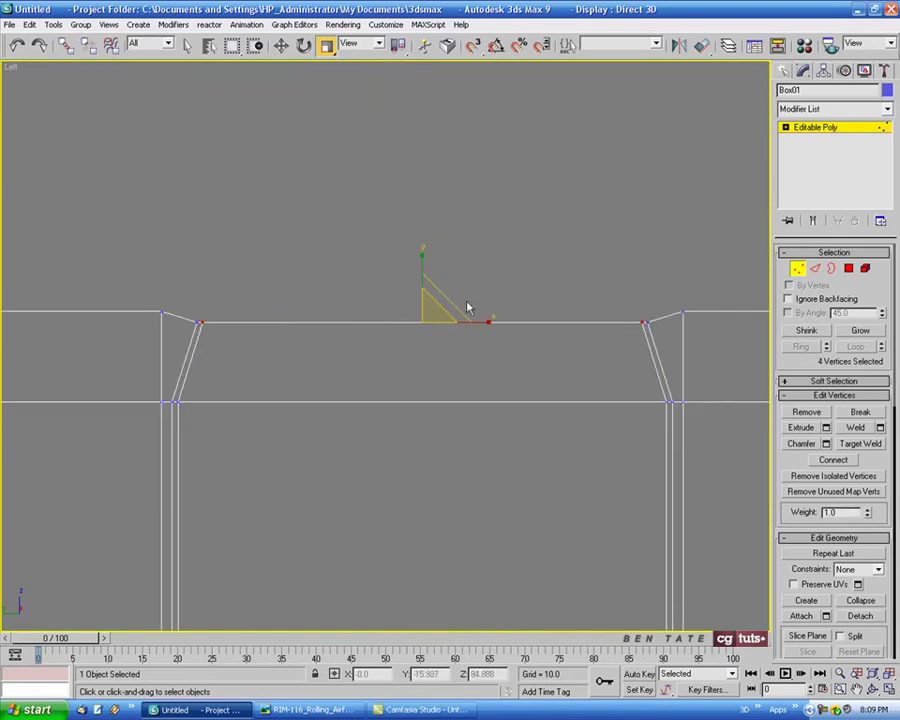
{"action": "left_click_drag", "start_coordinate": [484, 321], "coordinate": [482, 322]}
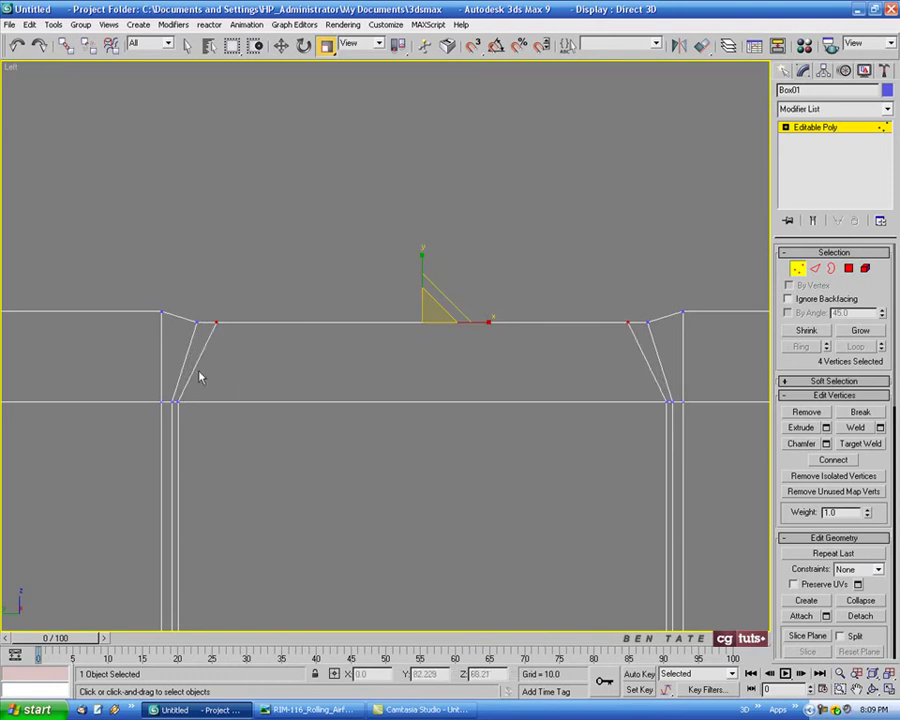
{"action": "scroll", "coordinate": [200, 377], "scroll_direction": "up", "scroll_amount": 2}
{"action": "key", "text": "alt+w"}
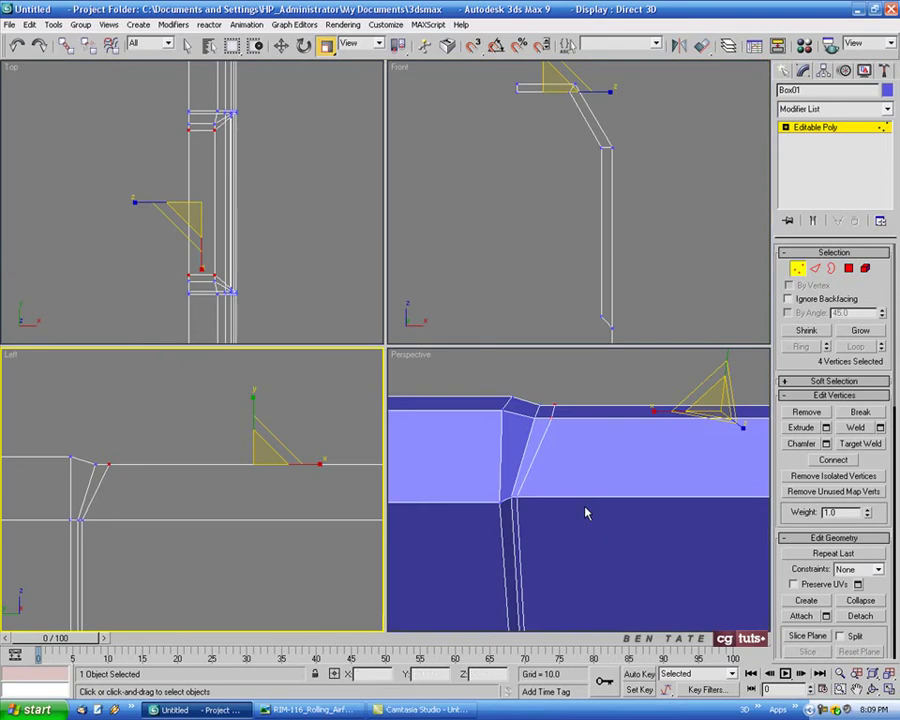
Step: Select the ring of short edges crossing the recess's sloped border walls in the perspective view
{"action": "right_click", "coordinate": [585, 511]}
{"action": "key", "text": "alt+w"}
{"action": "middle_click_drag", "start_coordinate": [442, 424], "coordinate": [508, 380], "text": "alt"}
{"action": "scroll", "coordinate": [488, 428], "scroll_direction": "down", "scroll_amount": 3}
{"action": "left_click", "coordinate": [815, 269]}
{"action": "left_click", "coordinate": [257, 311]}
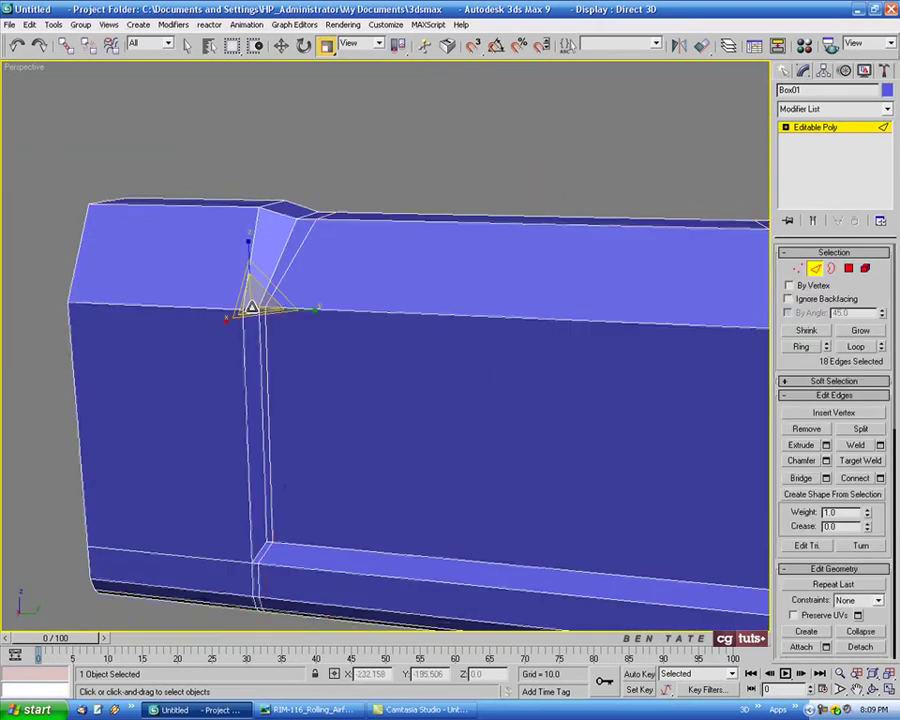
{"action": "left_click", "coordinate": [805, 350]}
{"action": "middle_click_drag", "start_coordinate": [498, 419], "coordinate": [530, 463], "text": "alt"}
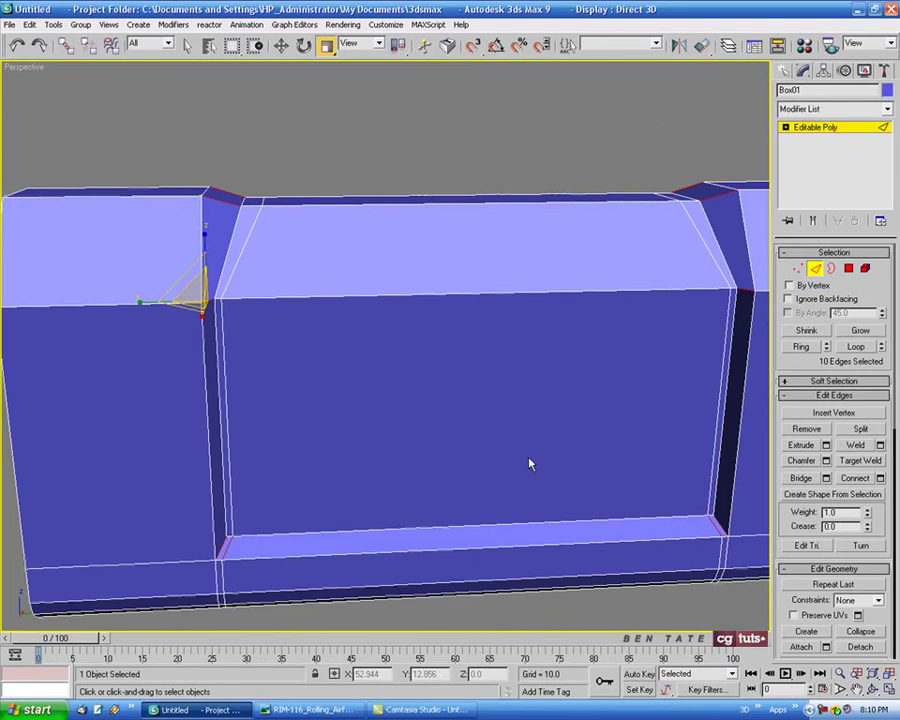
Step: Connect the selected border-wall edges with 2 segments and a pinch of 50
{"action": "left_click", "coordinate": [880, 478]}
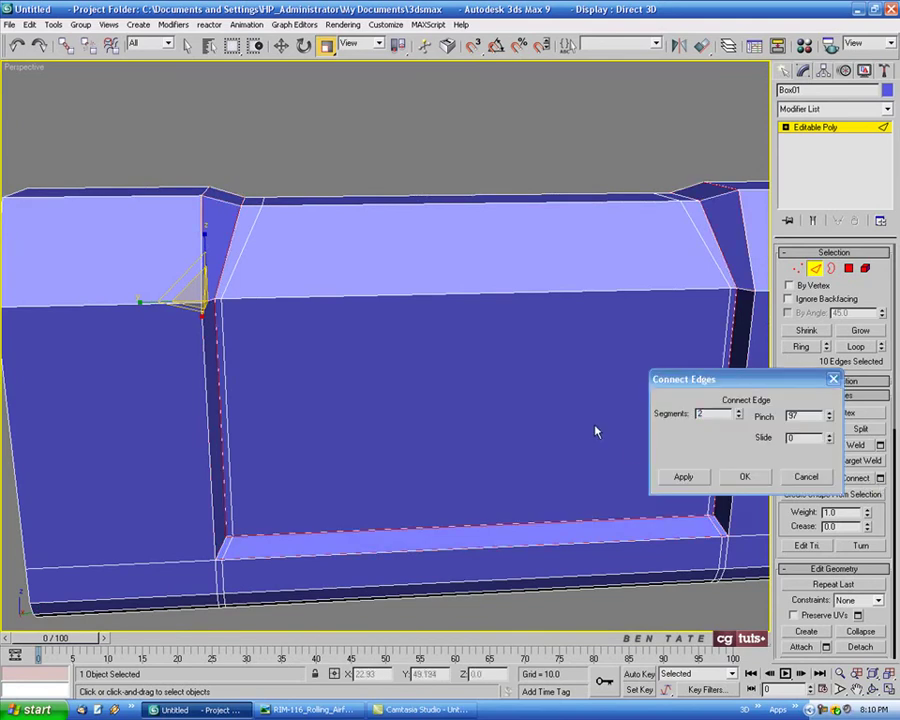
{"action": "middle_click_drag", "start_coordinate": [595, 430], "coordinate": [715, 432], "text": "alt"}
{"action": "left_click_drag", "start_coordinate": [830, 421], "coordinate": [823, 486]}
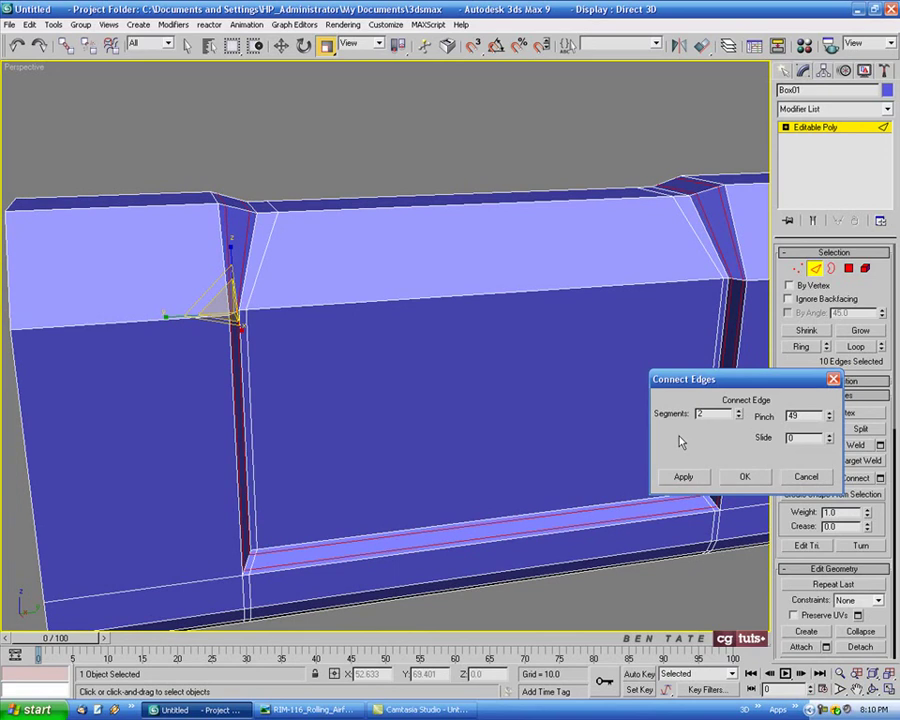
{"action": "middle_click_drag", "start_coordinate": [620, 450], "coordinate": [478, 508], "text": "alt"}
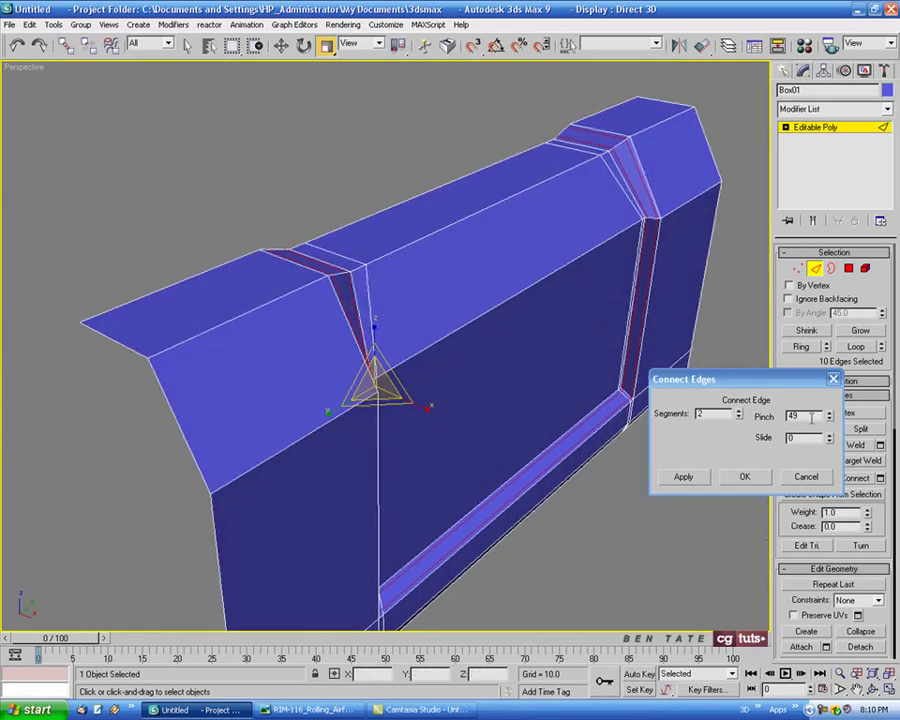
{"action": "left_click_drag", "start_coordinate": [812, 416], "coordinate": [757, 424]}
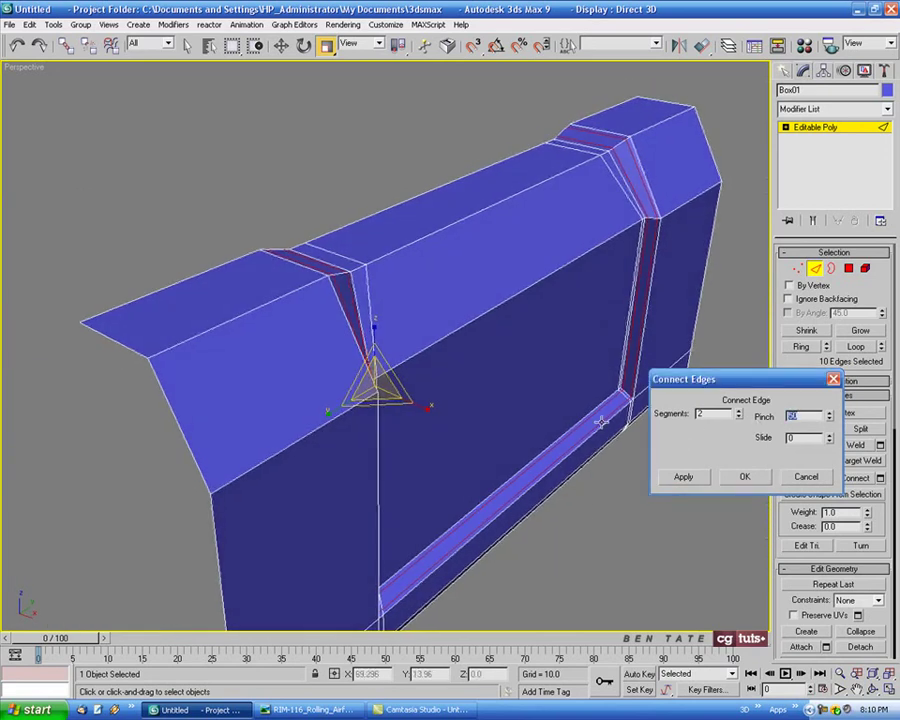
{"action": "type", "text": "50"}
{"action": "middle_click_drag", "start_coordinate": [600, 423], "coordinate": [414, 384], "text": "alt"}
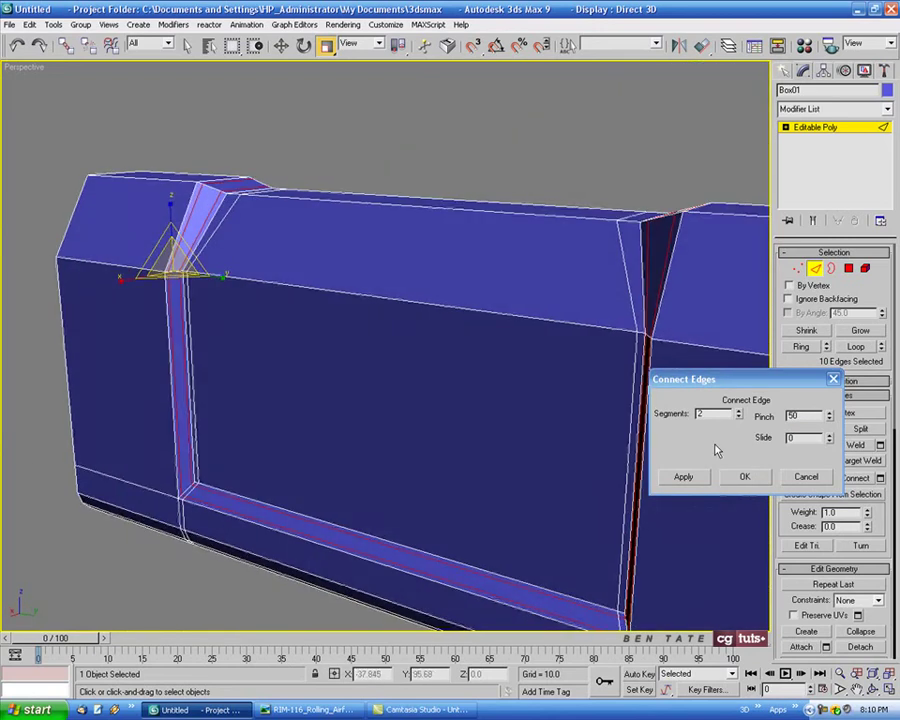
{"action": "left_click", "coordinate": [743, 480]}
{"action": "middle_click_drag", "start_coordinate": [536, 390], "coordinate": [578, 346], "text": "alt"}
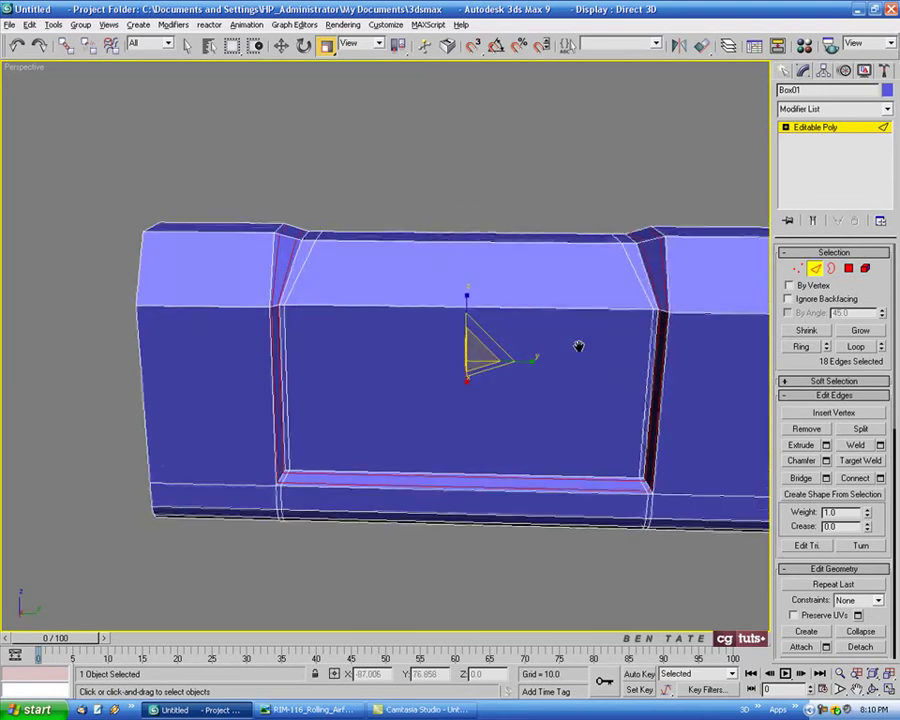
Step: With the Move tool active, select the ring of lengthwise edges across one raised end section beside the recess
{"action": "left_click", "coordinate": [281, 45]}
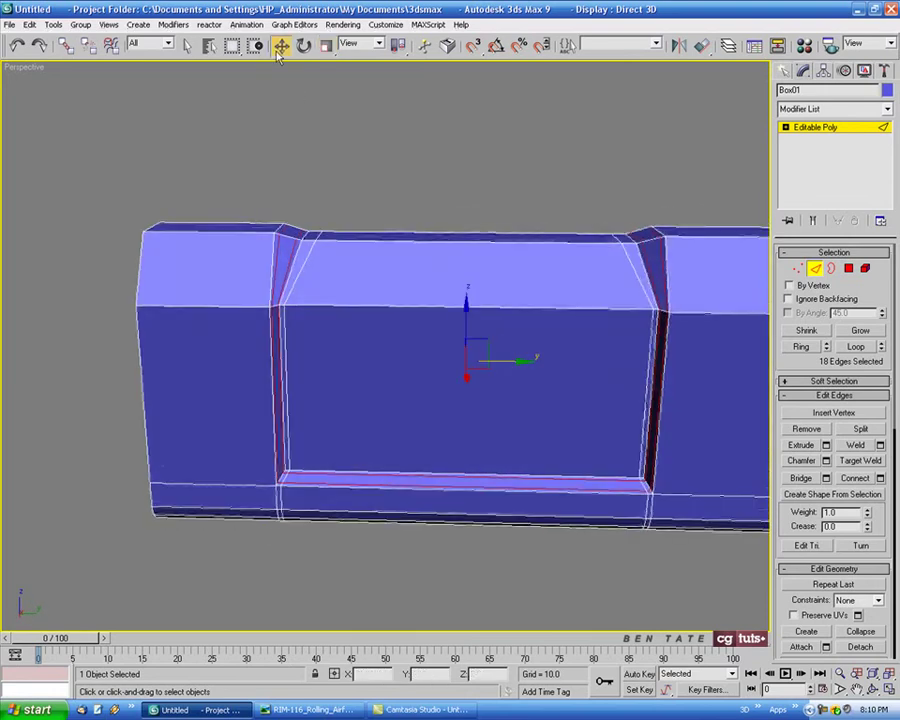
{"action": "left_click", "coordinate": [246, 309]}
{"action": "key", "text": "alt+w"}
{"action": "right_click", "coordinate": [225, 545]}
{"action": "key", "text": "alt+w"}
{"action": "middle_click_drag", "start_coordinate": [258, 523], "coordinate": [256, 518]}
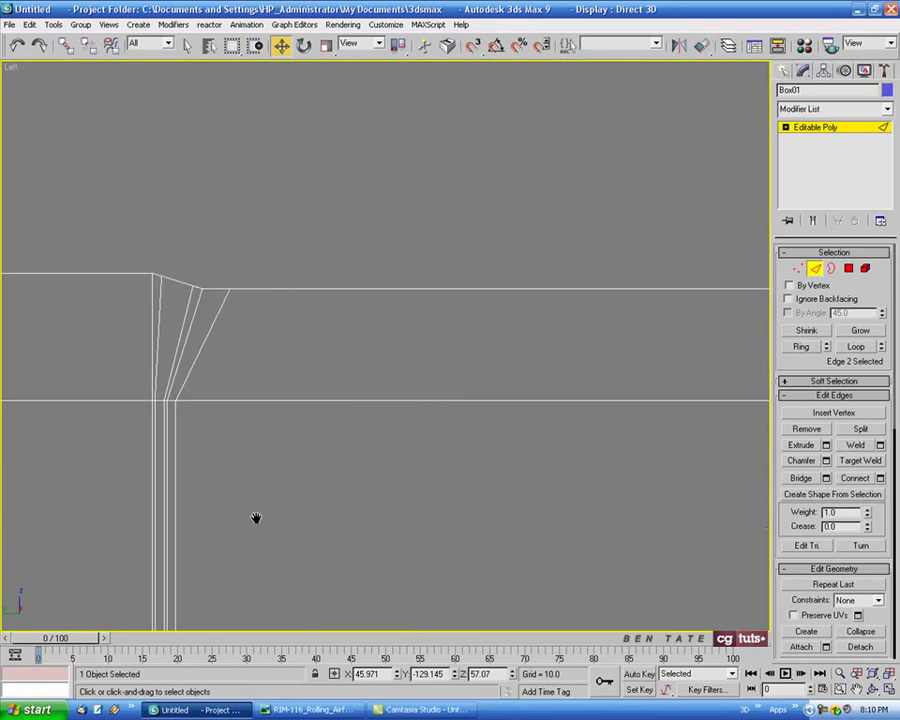
{"action": "scroll", "coordinate": [372, 504], "scroll_direction": "down", "scroll_amount": 5}
{"action": "scroll", "coordinate": [344, 414], "scroll_direction": "up", "scroll_amount": 3}
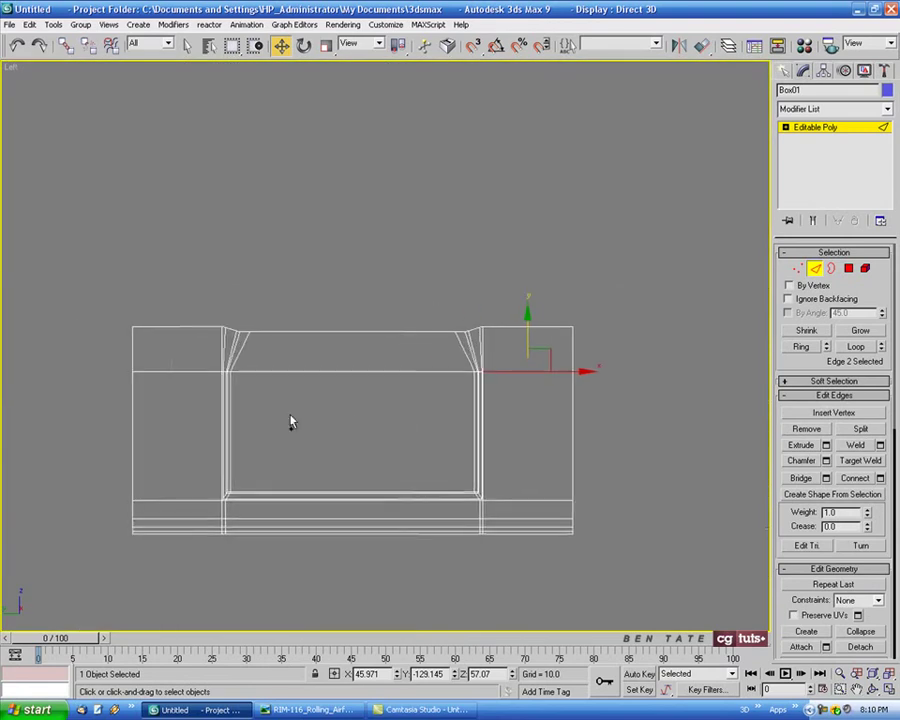
{"action": "key", "text": "alt+w"}
{"action": "middle_click", "coordinate": [650, 502]}
{"action": "key", "text": "alt+w"}
{"action": "middle_click_drag", "start_coordinate": [576, 498], "coordinate": [552, 498], "text": "alt"}
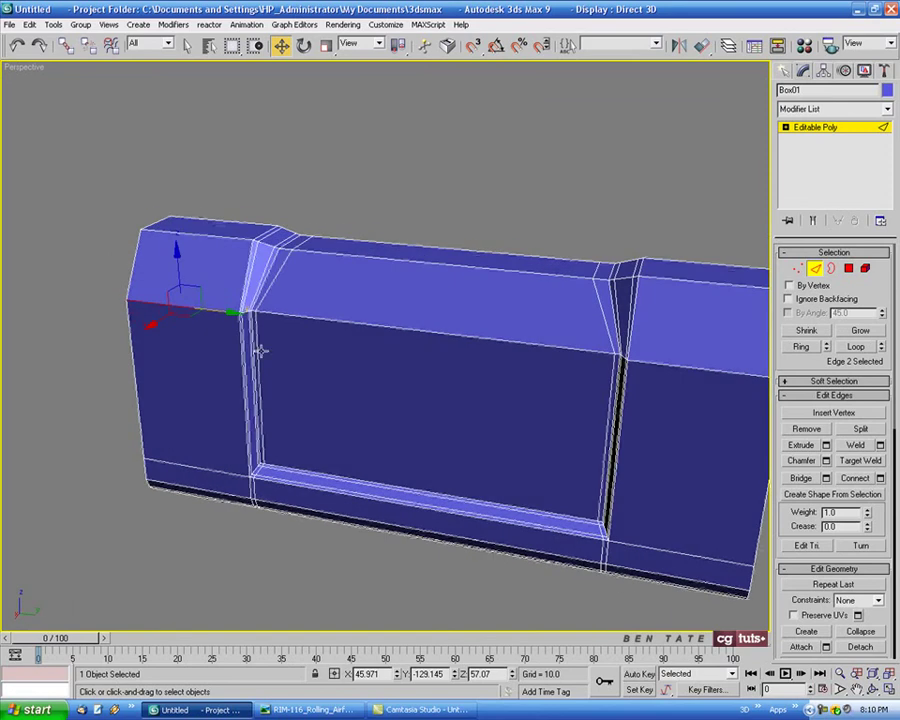
{"action": "left_click", "coordinate": [800, 347]}
Step: Connect the end section's selected edges with 2 segments and a pinch of 95
{"action": "left_click", "coordinate": [880, 478]}
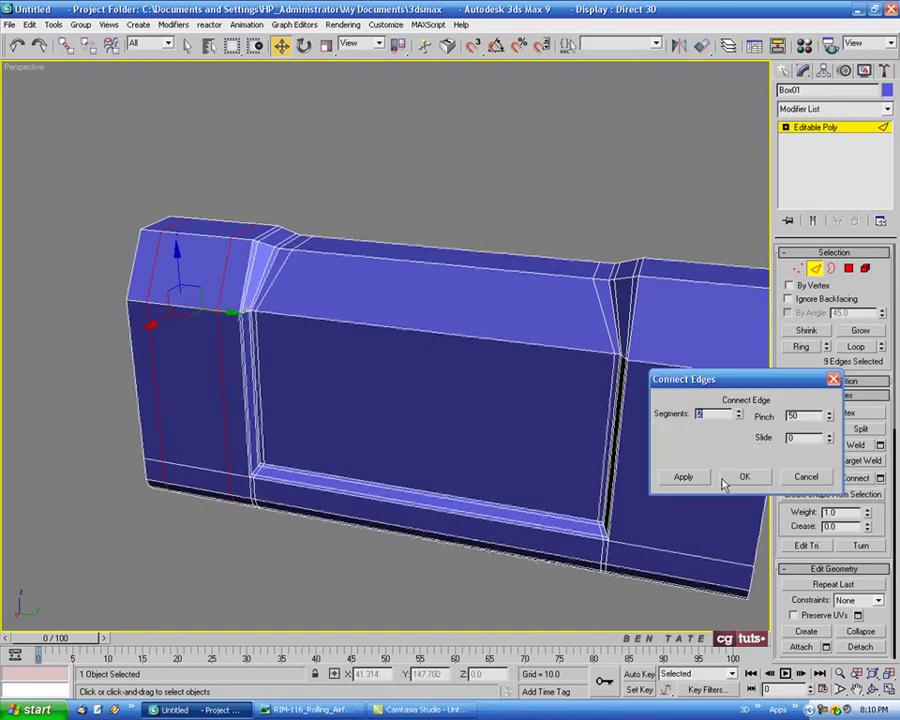
{"action": "left_click", "coordinate": [738, 414]}
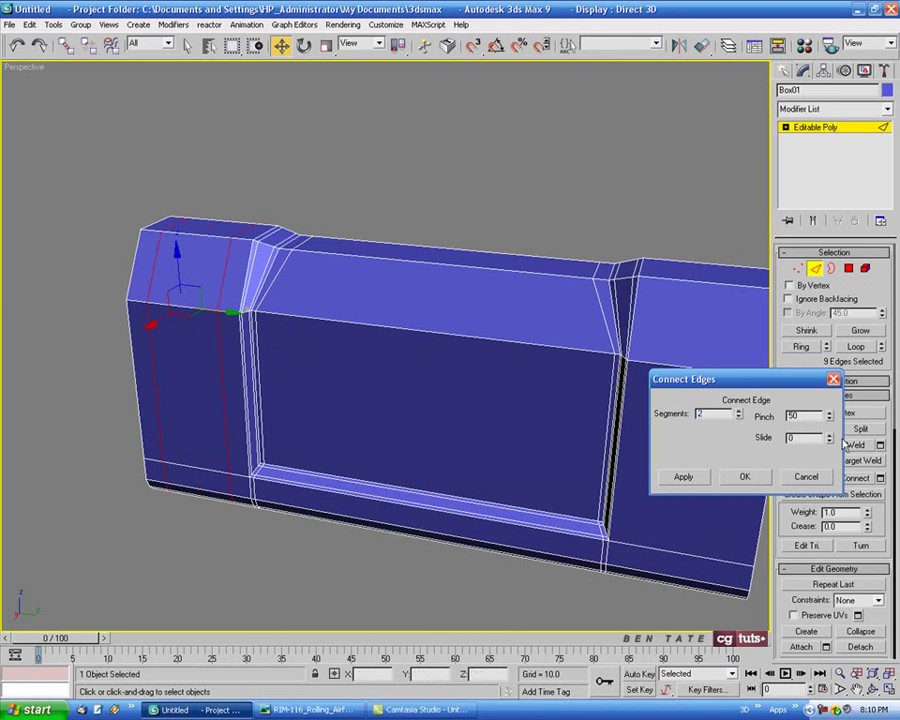
{"action": "left_click_drag", "start_coordinate": [828, 418], "coordinate": [816, 368]}
{"action": "middle_click_drag", "start_coordinate": [579, 289], "coordinate": [407, 321], "text": "alt"}
{"action": "scroll", "coordinate": [418, 338], "scroll_direction": "up", "scroll_amount": 3}
{"action": "left_click", "coordinate": [829, 416]}
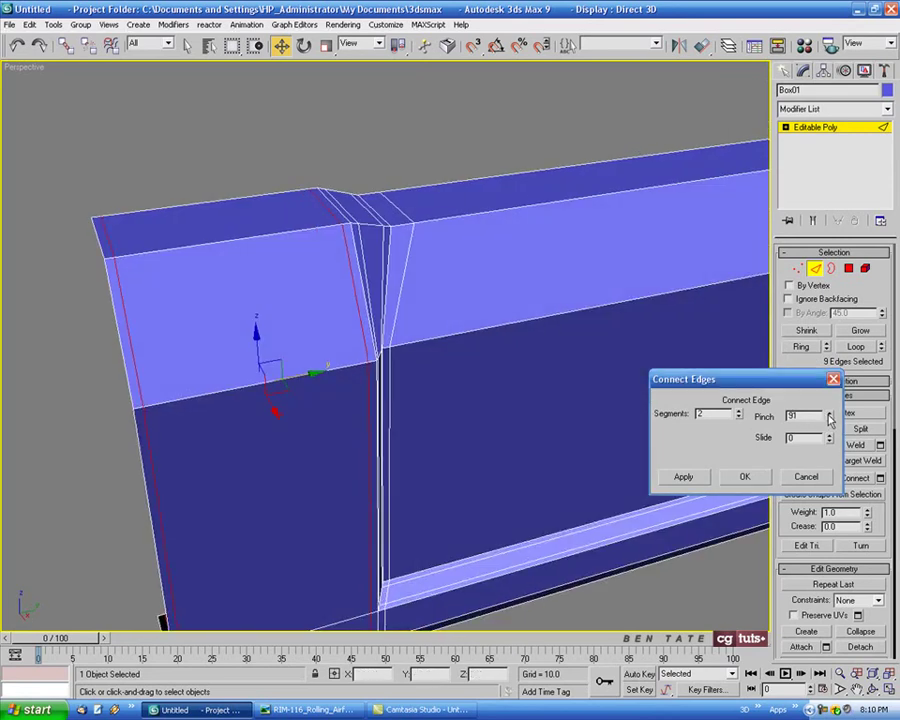
{"action": "left_click", "coordinate": [829, 414]}
{"action": "left_click", "coordinate": [829, 414]}
{"action": "left_click", "coordinate": [829, 414]}
{"action": "left_click", "coordinate": [829, 414]}
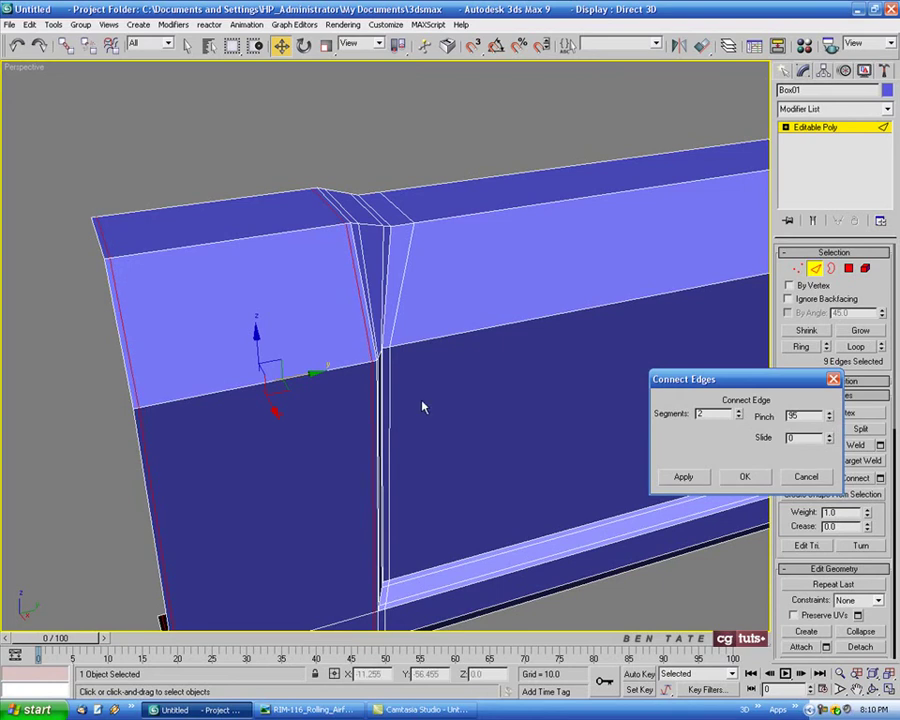
{"action": "middle_click_drag", "start_coordinate": [422, 407], "coordinate": [404, 400], "text": "alt"}
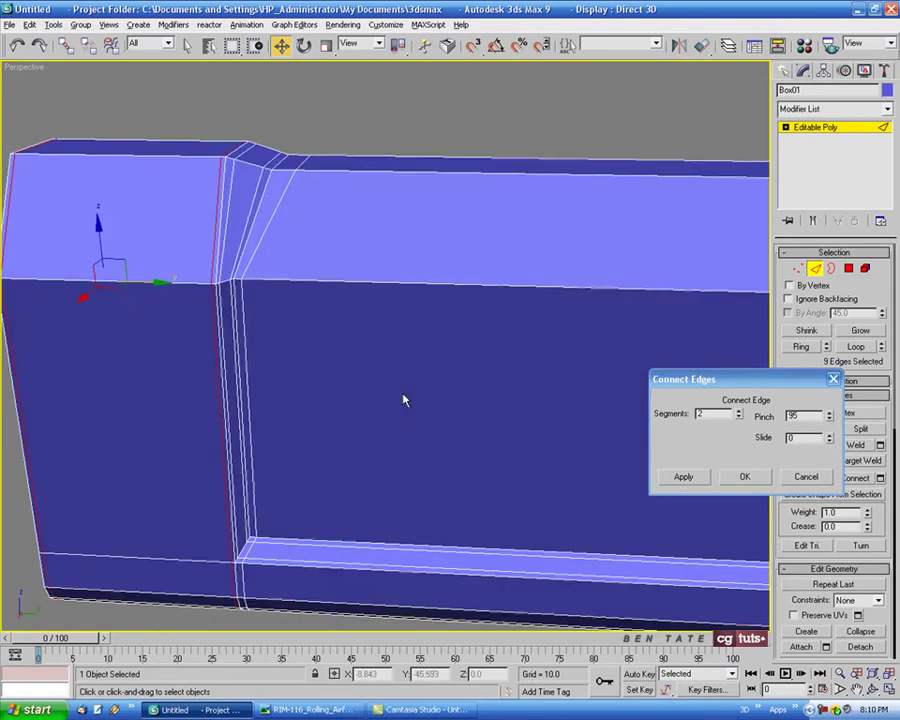
{"action": "left_click", "coordinate": [744, 477]}
Step: Connect the ring of lengthwise edges across the opposite end section with the same 2 segments and pinch of 95
{"action": "middle_click_drag", "start_coordinate": [506, 338], "coordinate": [177, 296]}
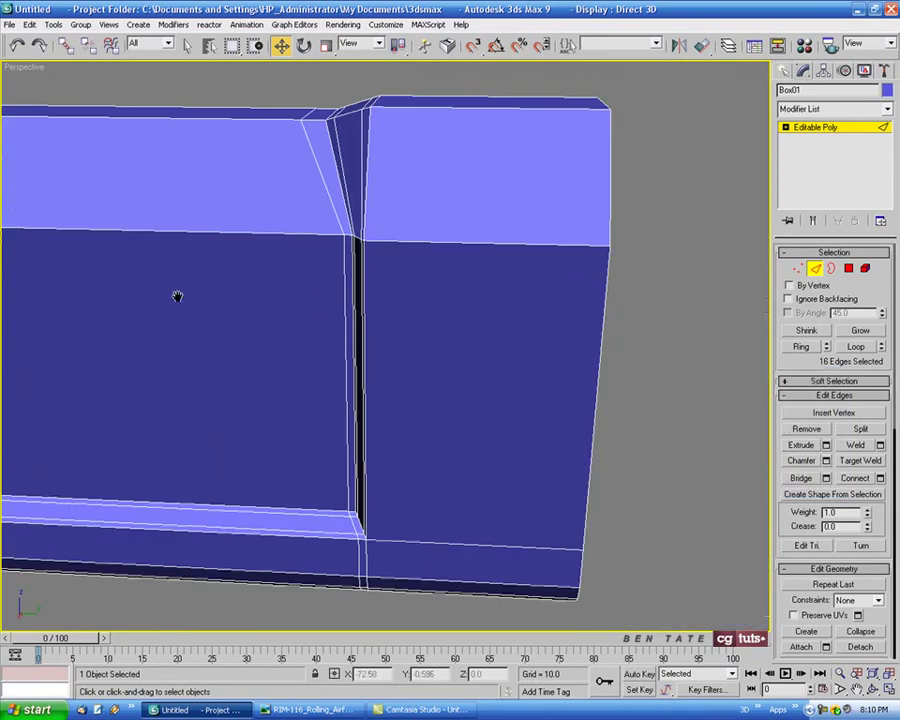
{"action": "left_click", "coordinate": [495, 244]}
{"action": "left_click", "coordinate": [804, 347]}
{"action": "left_click", "coordinate": [856, 478]}
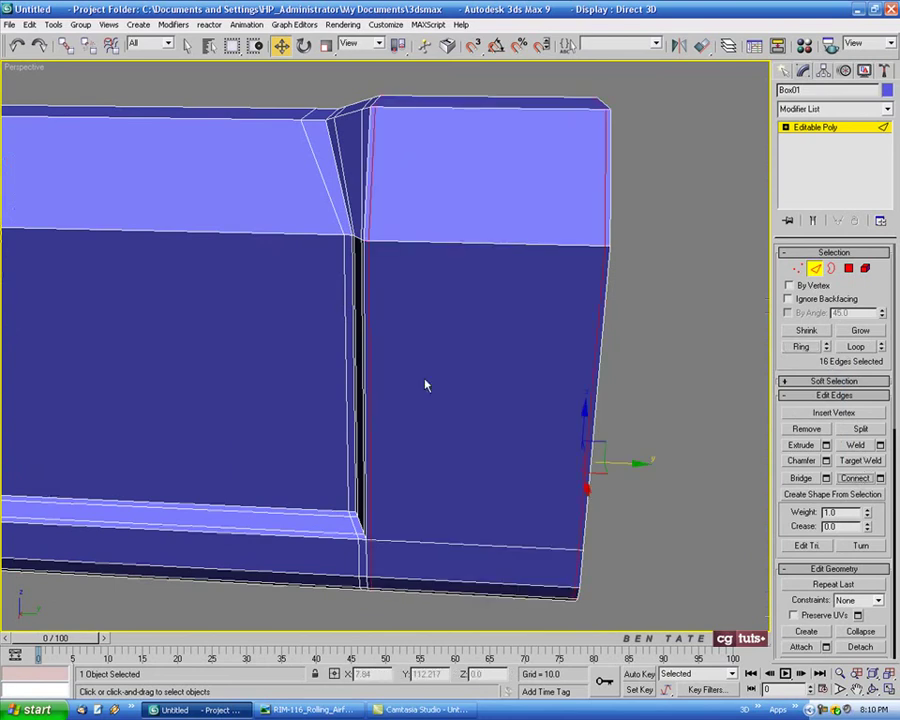
{"action": "middle_click_drag", "start_coordinate": [425, 385], "coordinate": [535, 370], "text": "alt"}
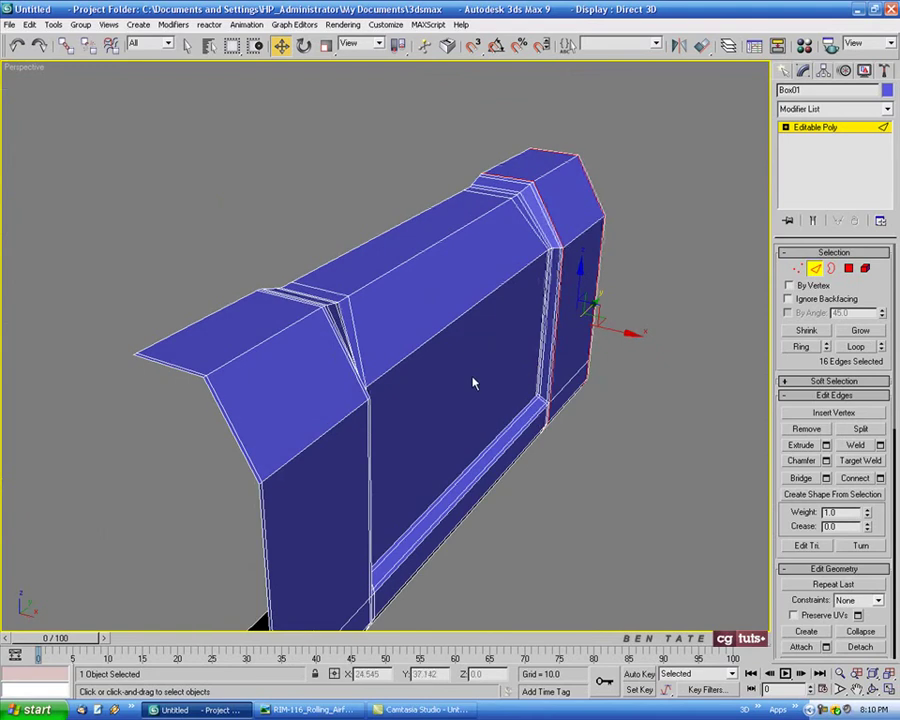
Step: Connect the ring of edges crossing the housing's sloped upper panel with 2 segments and a pinch of 75
{"action": "middle_click_drag", "start_coordinate": [474, 383], "coordinate": [470, 346]}
{"action": "left_click", "coordinate": [236, 375]}
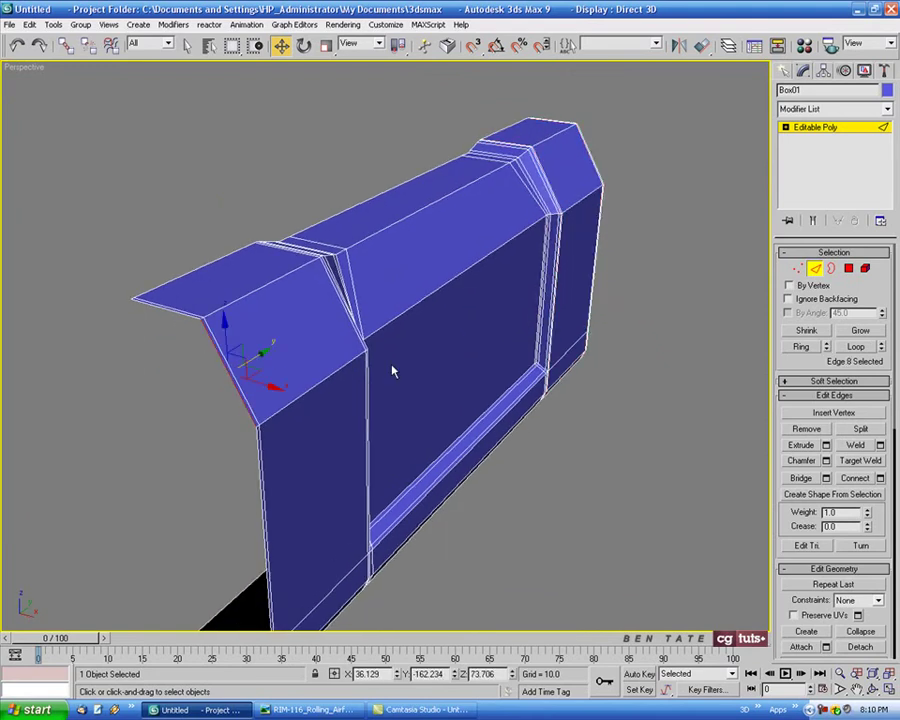
{"action": "middle_click_drag", "start_coordinate": [390, 366], "coordinate": [356, 364], "text": "alt"}
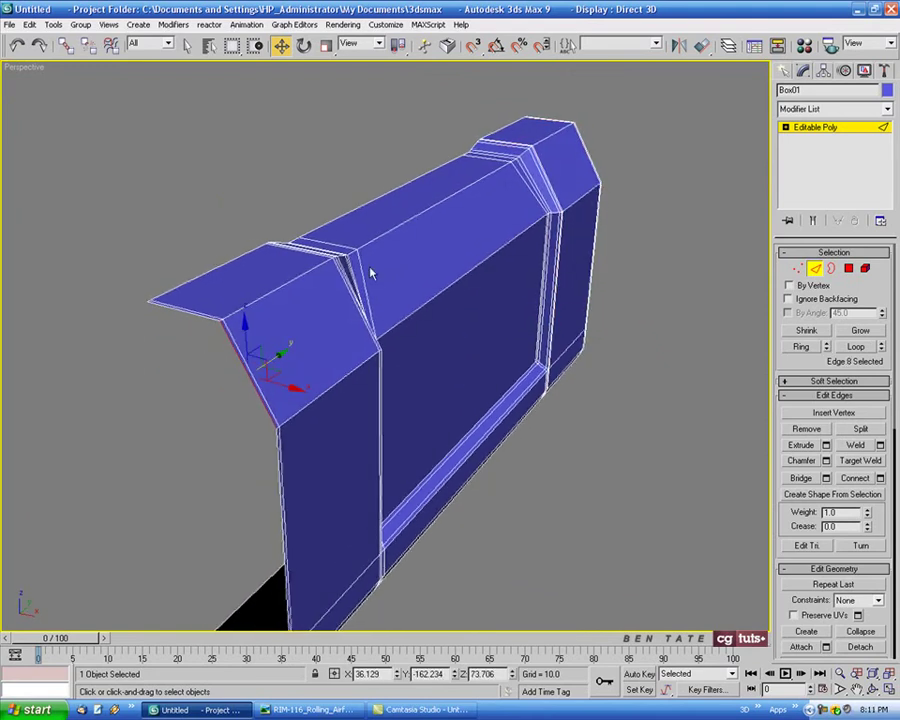
{"action": "left_click", "coordinate": [806, 347]}
{"action": "left_click", "coordinate": [880, 478]}
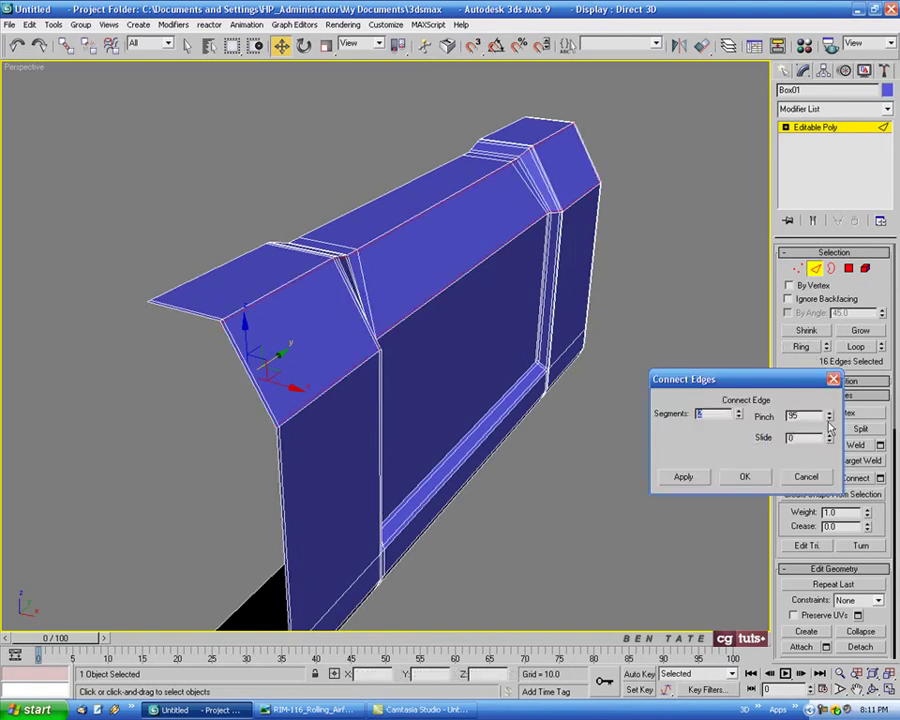
{"action": "left_click_drag", "start_coordinate": [831, 421], "coordinate": [830, 426]}
{"action": "middle_click_drag", "start_coordinate": [564, 388], "coordinate": [555, 368], "text": "alt"}
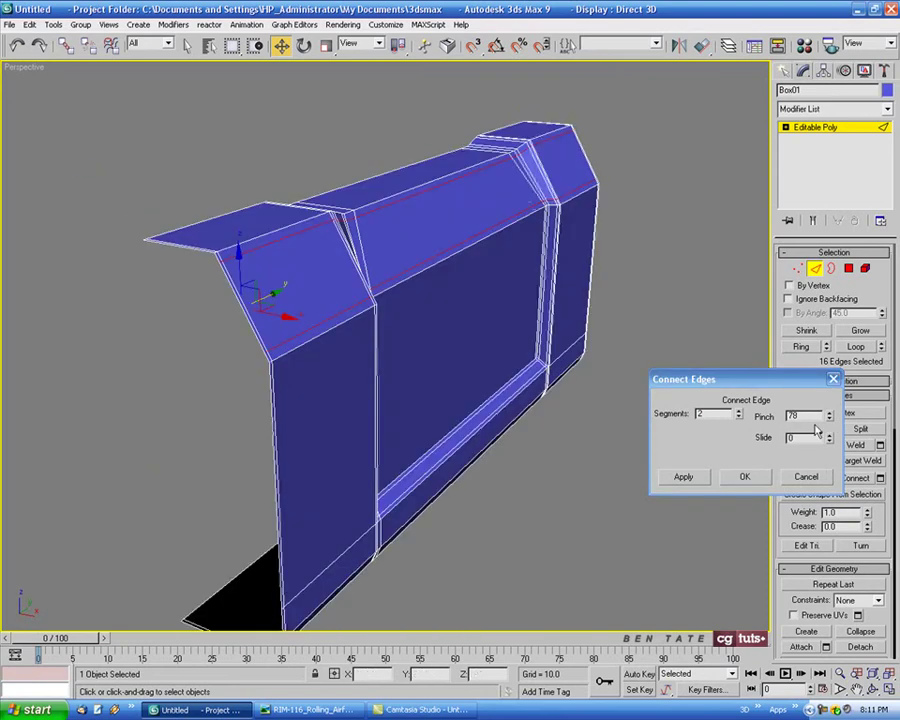
{"action": "left_click_drag", "start_coordinate": [800, 415], "coordinate": [777, 414]}
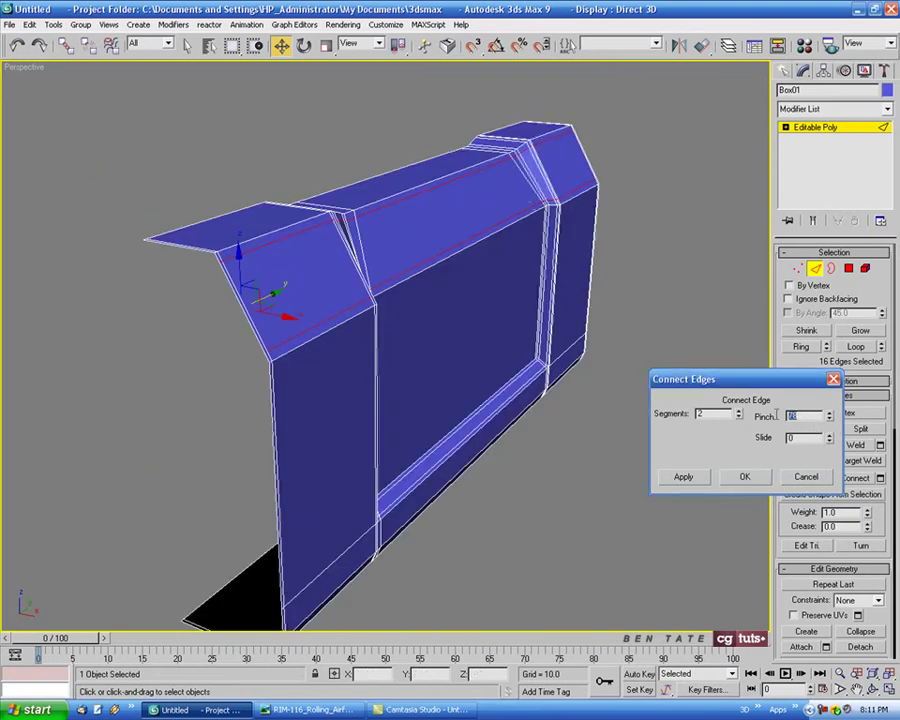
{"action": "key", "text": "Return"}
{"action": "left_click", "coordinate": [741, 482]}
Step: Connect the ring of edges crossing the housing's flat top panel with 2 segments and a pinch of 75
{"action": "middle_click_drag", "start_coordinate": [549, 430], "coordinate": [636, 408]}
{"action": "left_click", "coordinate": [281, 340]}
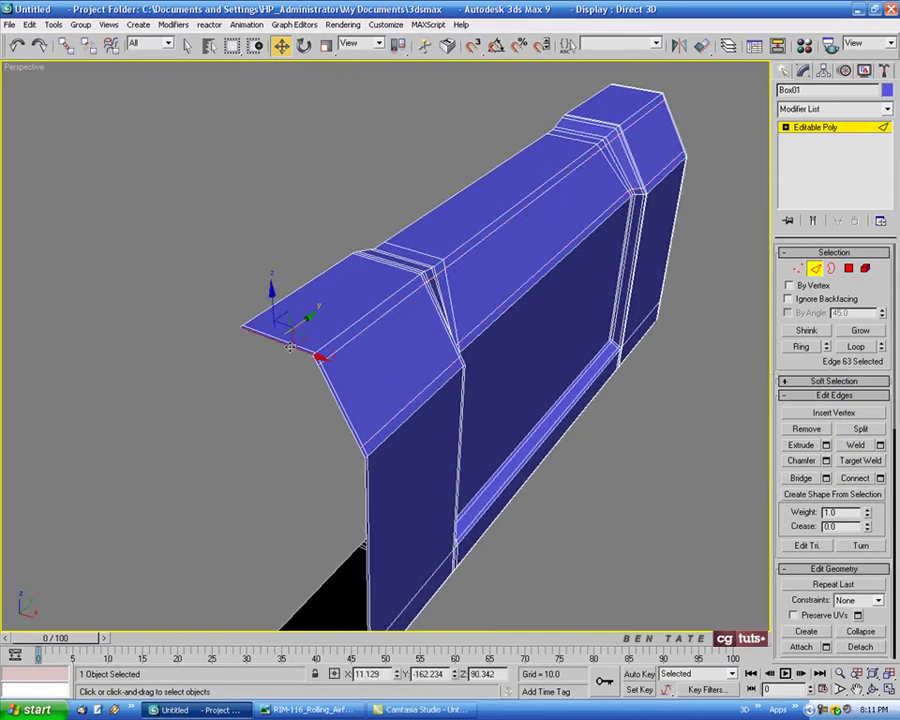
{"action": "left_click", "coordinate": [806, 347]}
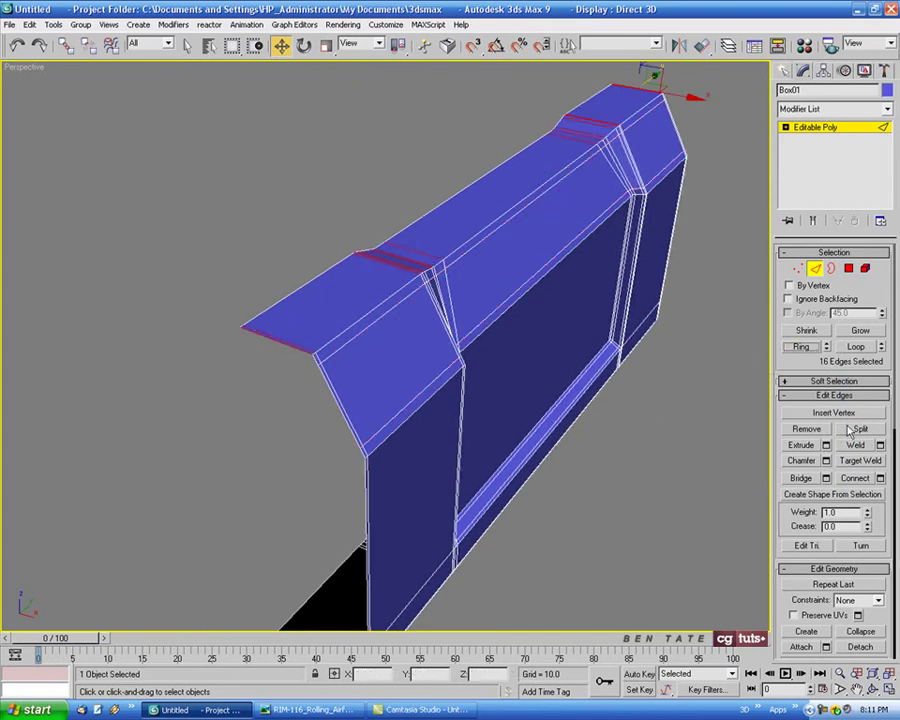
{"action": "left_click", "coordinate": [880, 478]}
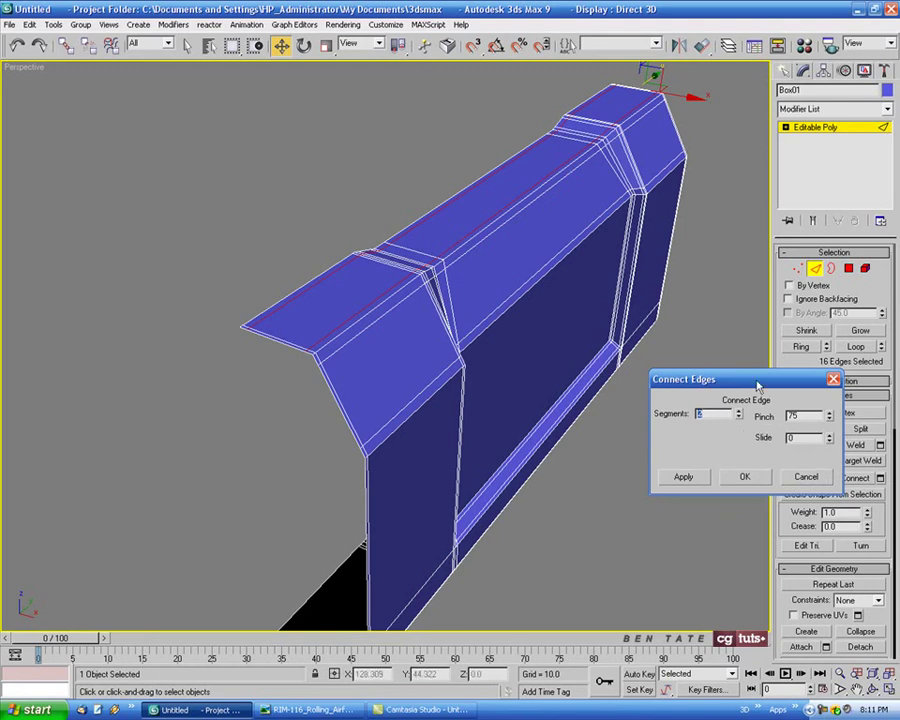
{"action": "left_click_drag", "start_coordinate": [757, 385], "coordinate": [724, 390]}
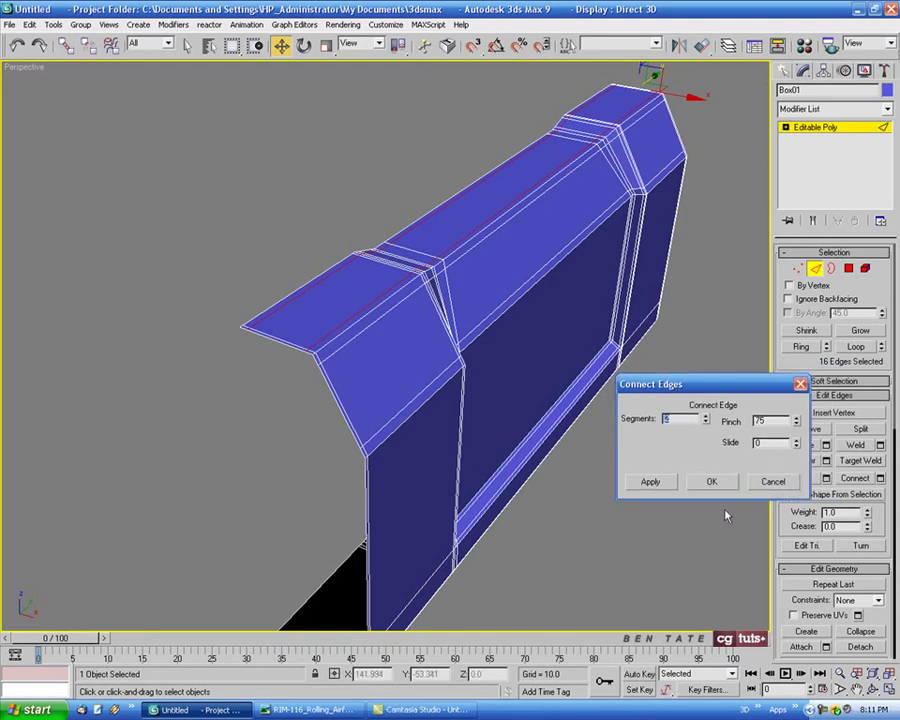
{"action": "left_click", "coordinate": [712, 481]}
Step: Remove the new edge loop running beside the flat top panel's open border
{"action": "scroll", "coordinate": [440, 322], "scroll_direction": "up", "scroll_amount": 3}
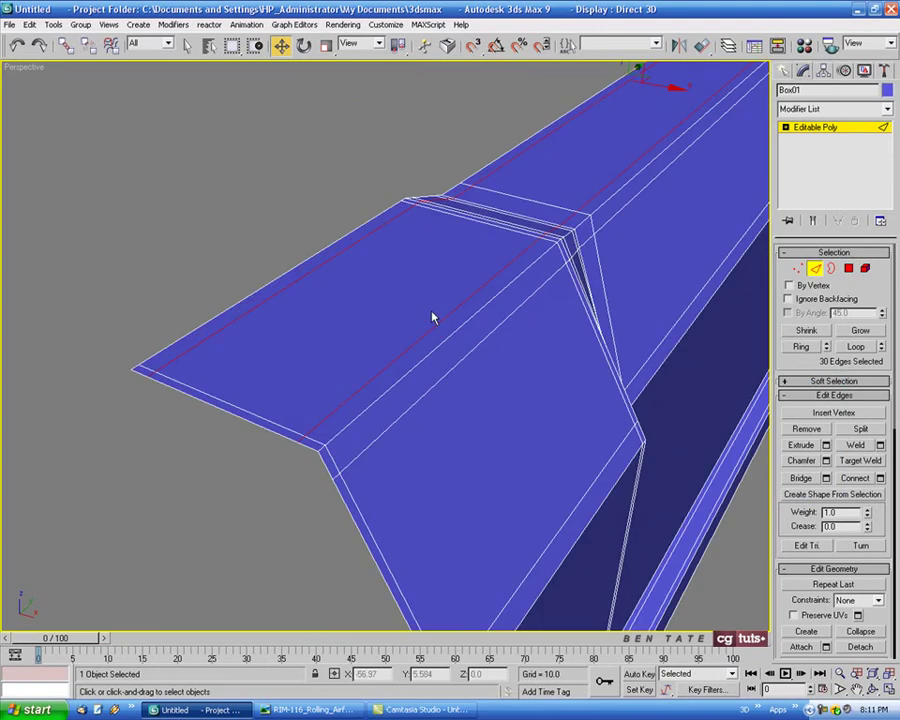
{"action": "middle_click_drag", "start_coordinate": [433, 317], "coordinate": [418, 331]}
{"action": "left_click", "coordinate": [248, 317]}
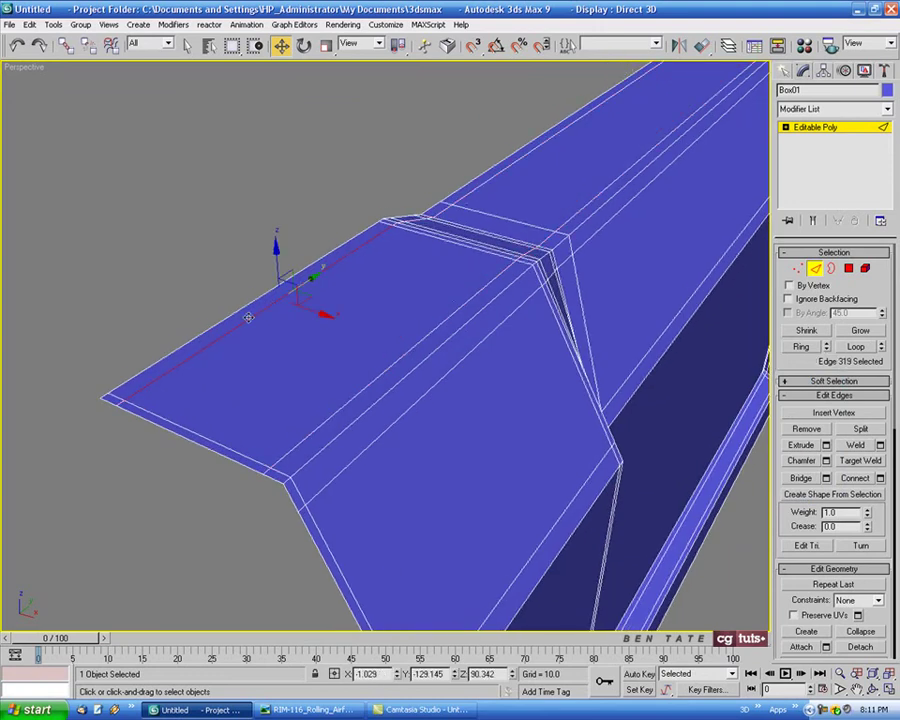
{"action": "middle_click_drag", "start_coordinate": [403, 415], "coordinate": [397, 322], "text": "alt"}
{"action": "left_click", "coordinate": [859, 347]}
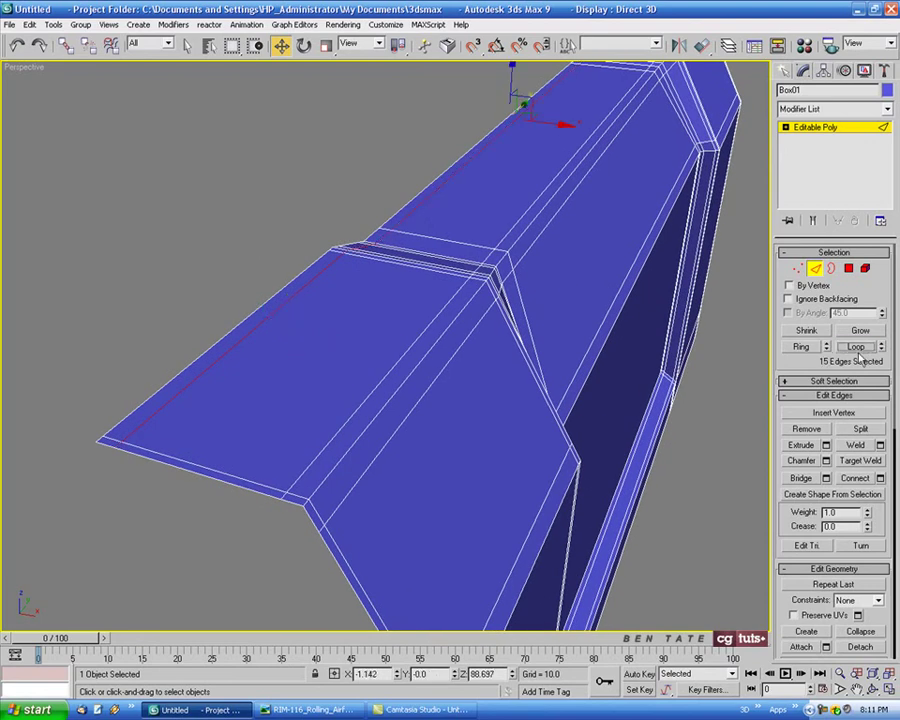
{"action": "key", "text": "BackSpace"}
Step: Connect the ring of edges crossing the lower side strip below the recess with 1 segment, pinch 0 and a slide of about 60
{"action": "middle_click_drag", "start_coordinate": [557, 383], "coordinate": [524, 351]}
{"action": "scroll", "coordinate": [514, 362], "scroll_direction": "down", "scroll_amount": 4}
{"action": "middle_click_drag", "start_coordinate": [519, 408], "coordinate": [573, 396], "text": "alt"}
{"action": "scroll", "coordinate": [423, 345], "scroll_direction": "up", "scroll_amount": 4}
{"action": "middle_click_drag", "start_coordinate": [423, 345], "coordinate": [481, 363], "text": "alt"}
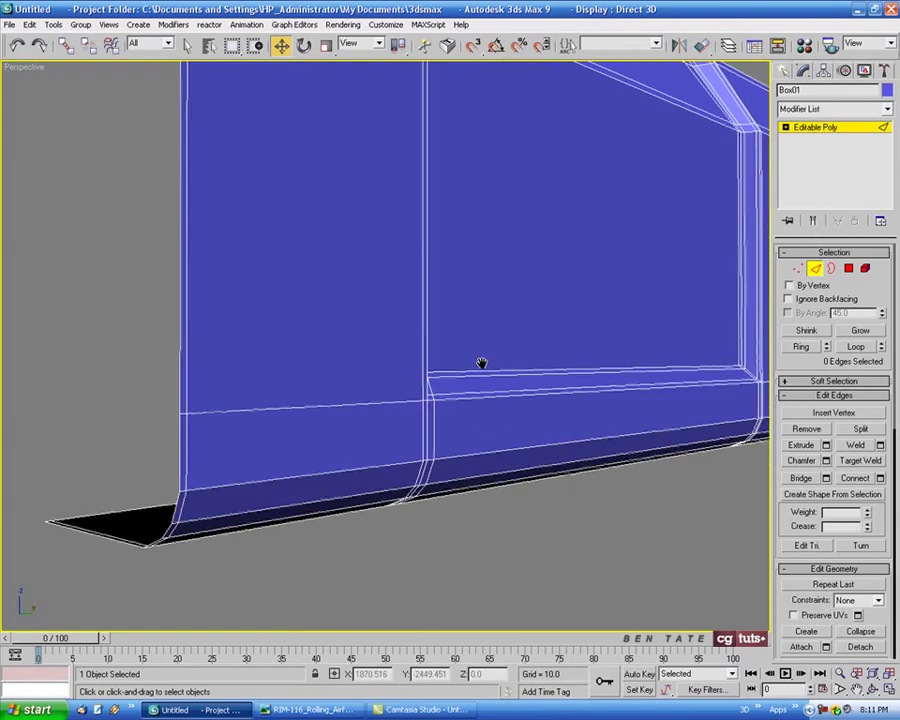
{"action": "left_click", "coordinate": [434, 418]}
{"action": "left_click", "coordinate": [802, 347]}
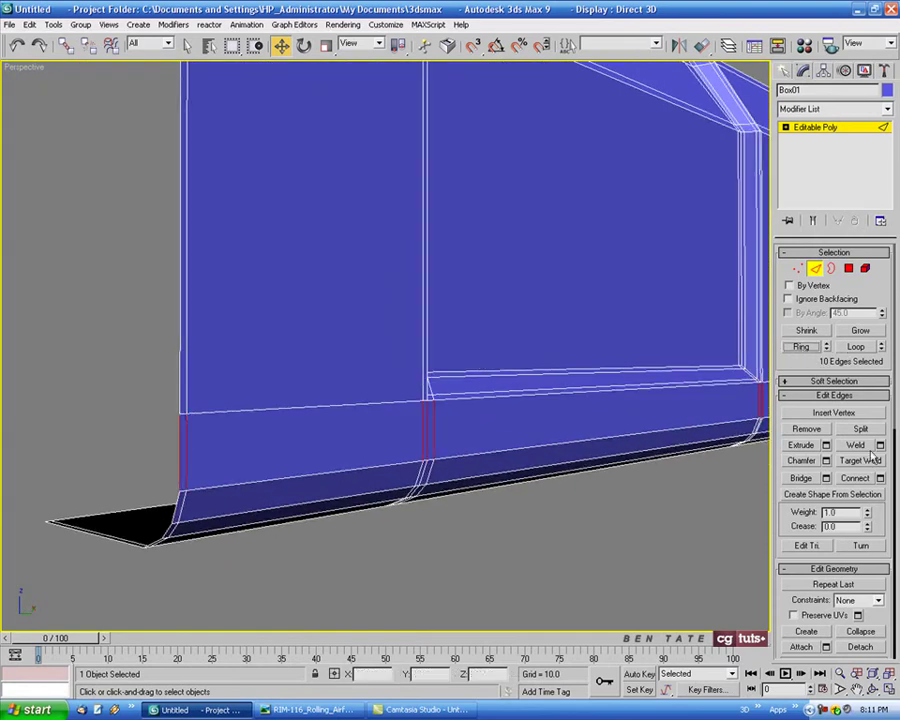
{"action": "left_click", "coordinate": [880, 478]}
{"action": "left_click_drag", "start_coordinate": [703, 390], "coordinate": [652, 456]}
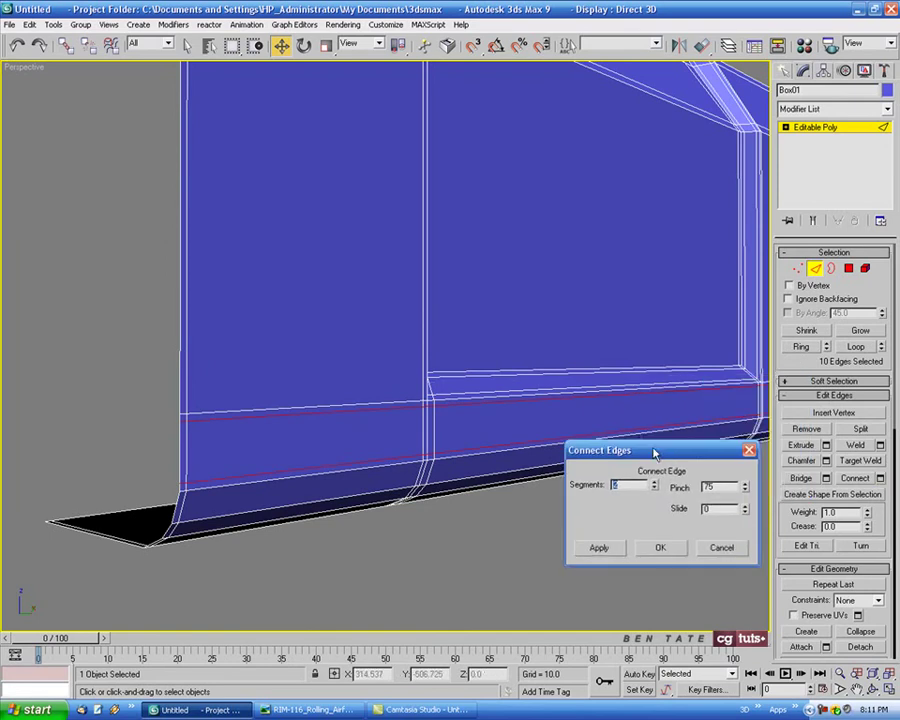
{"action": "right_click", "coordinate": [745, 490]}
{"action": "left_click_drag", "start_coordinate": [745, 508], "coordinate": [746, 512]}
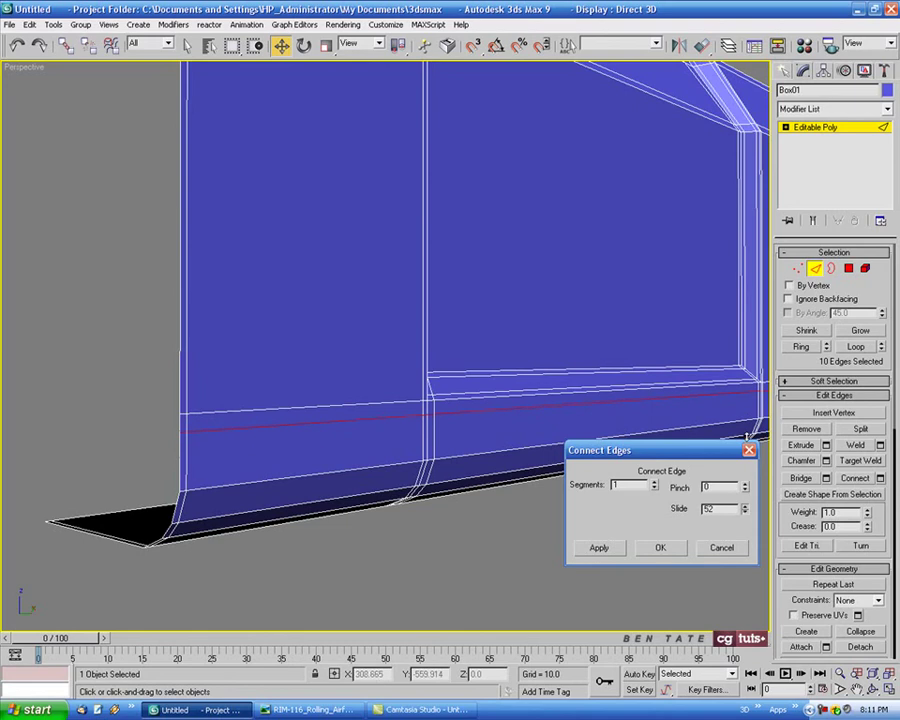
{"action": "middle_click_drag", "start_coordinate": [455, 369], "coordinate": [436, 368], "text": "alt"}
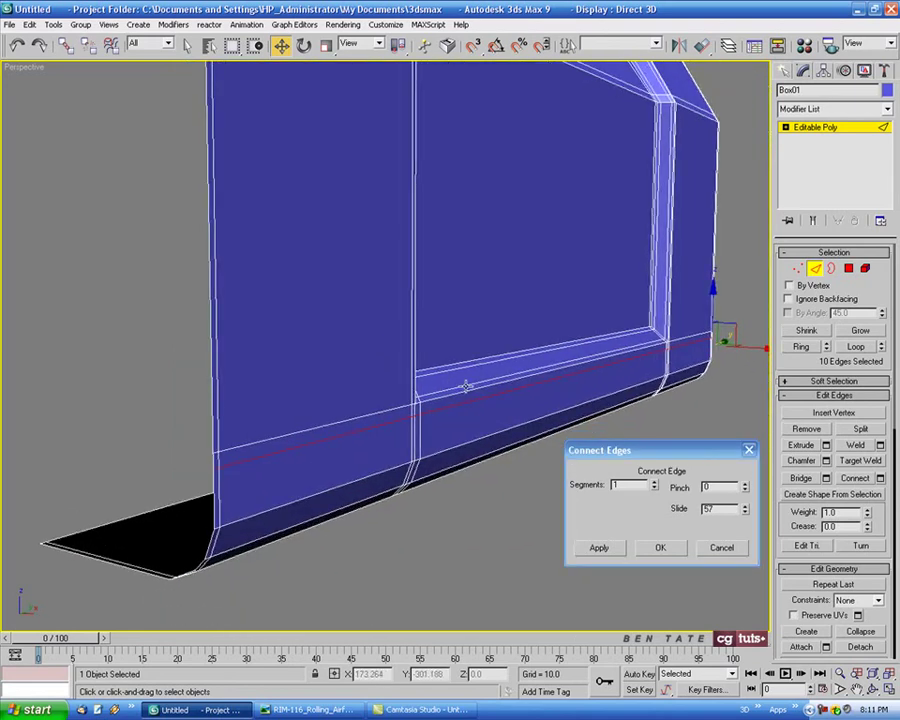
{"action": "left_click", "coordinate": [744, 506]}
{"action": "left_click", "coordinate": [744, 506]}
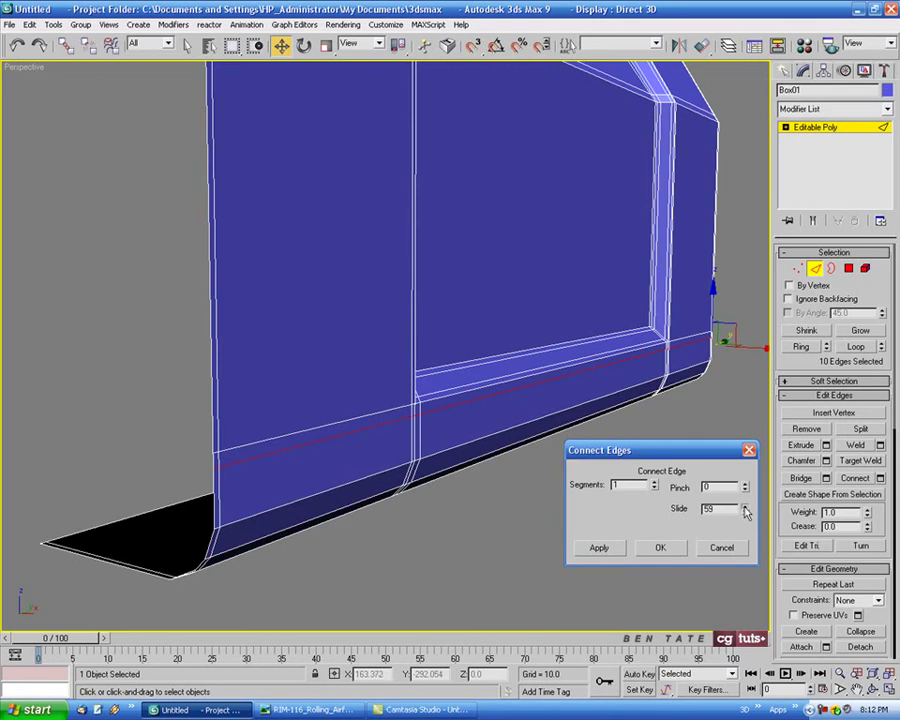
{"action": "left_click", "coordinate": [744, 506]}
{"action": "left_click", "coordinate": [676, 549]}
{"action": "scroll", "coordinate": [600, 420], "scroll_direction": "down", "scroll_amount": 5}
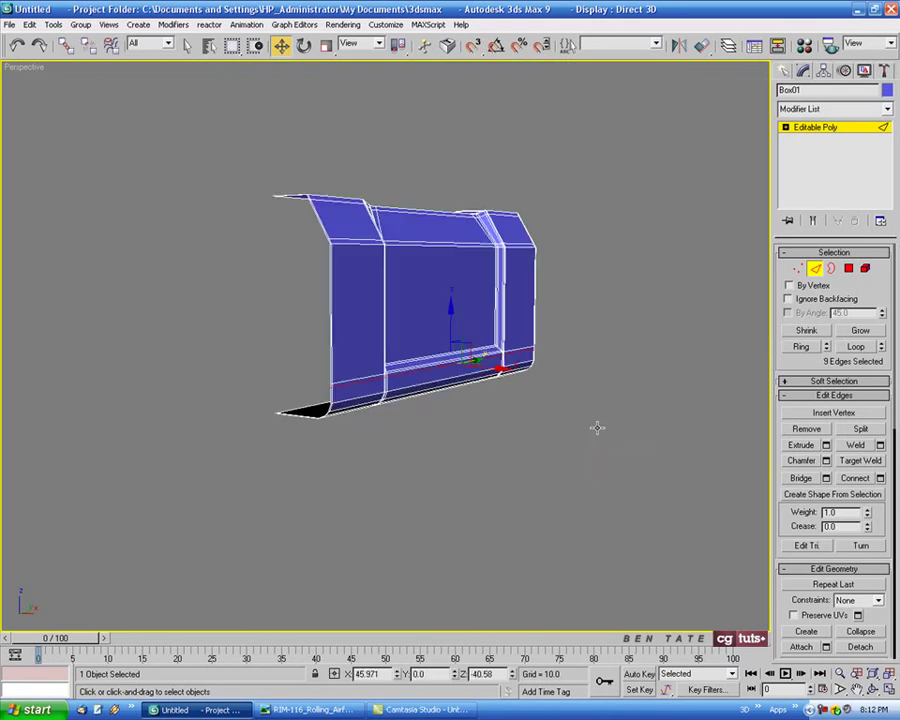
{"action": "middle_click_drag", "start_coordinate": [597, 426], "coordinate": [587, 462], "text": "alt"}
{"action": "left_click", "coordinate": [815, 269]}
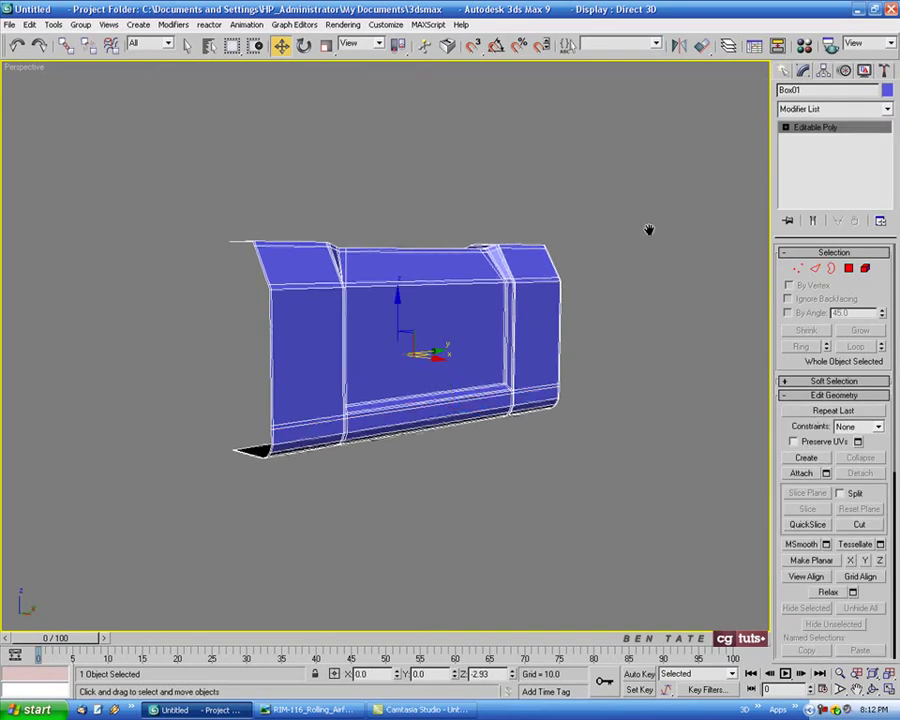
Step: Apply a TurboSmooth modifier to the half housing with 2 iterations and Isoline Display enabled
{"action": "middle_click_drag", "start_coordinate": [649, 229], "coordinate": [633, 267], "text": "alt"}
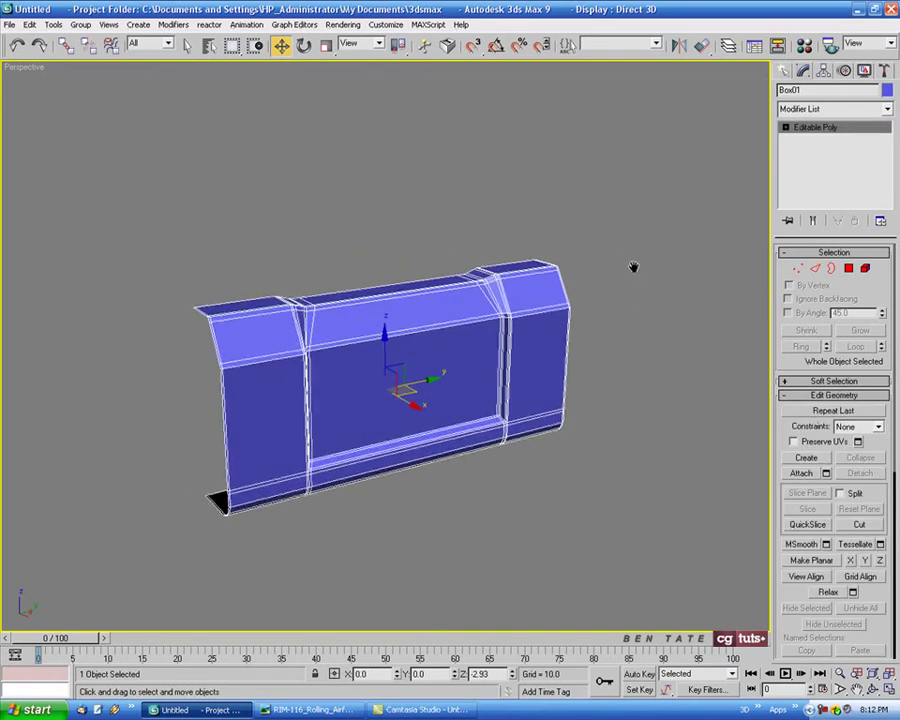
{"action": "left_click", "coordinate": [886, 109]}
{"action": "scroll", "coordinate": [869, 471], "scroll_direction": "down", "scroll_amount": 10}
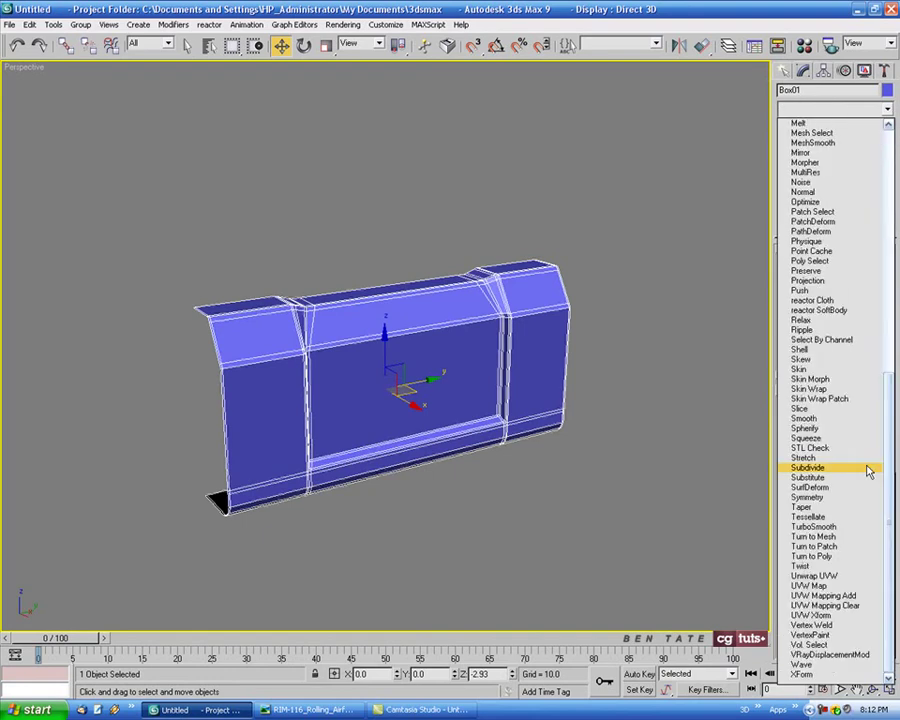
{"action": "left_click", "coordinate": [864, 527]}
{"action": "left_click", "coordinate": [879, 273]}
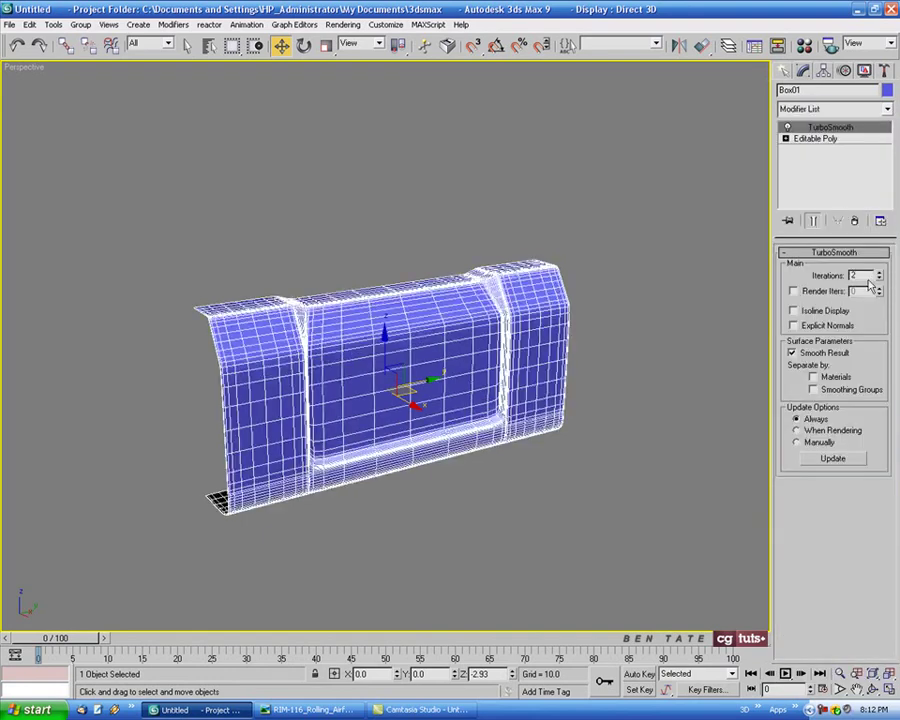
{"action": "left_click", "coordinate": [813, 312]}
Step: Compare the smoothed housing, shaded without edges, against the launcher reference photo and delete the TurboSmooth modifier
{"action": "middle_click_drag", "start_coordinate": [633, 374], "coordinate": [545, 436]}
{"action": "key", "text": "F4"}
{"action": "scroll", "coordinate": [356, 345], "scroll_direction": "up", "scroll_amount": 3}
{"action": "middle_click_drag", "start_coordinate": [356, 345], "coordinate": [522, 336]}
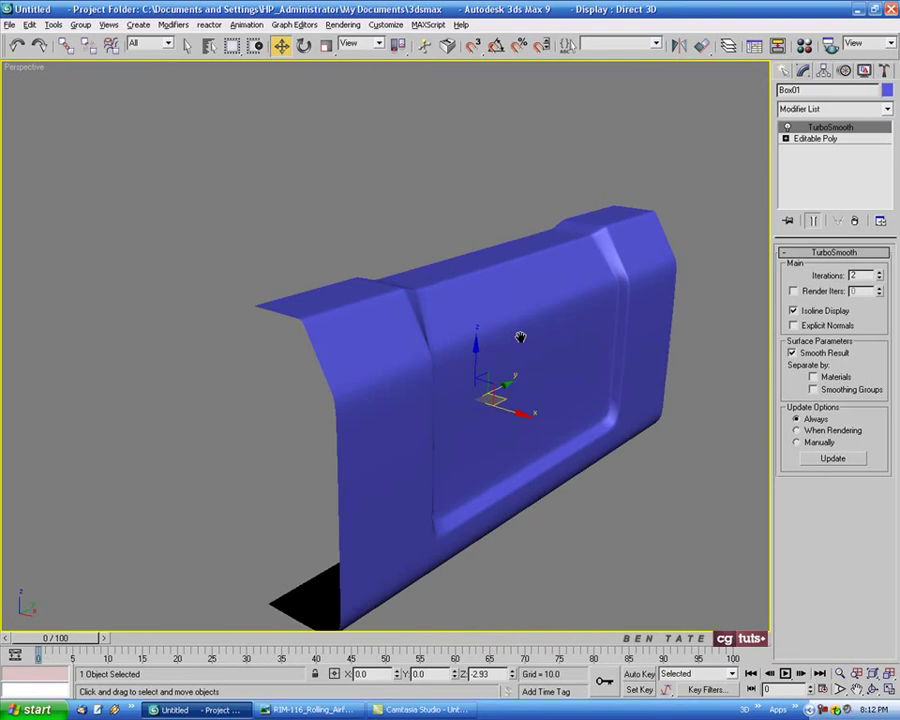
{"action": "left_click", "coordinate": [312, 709]}
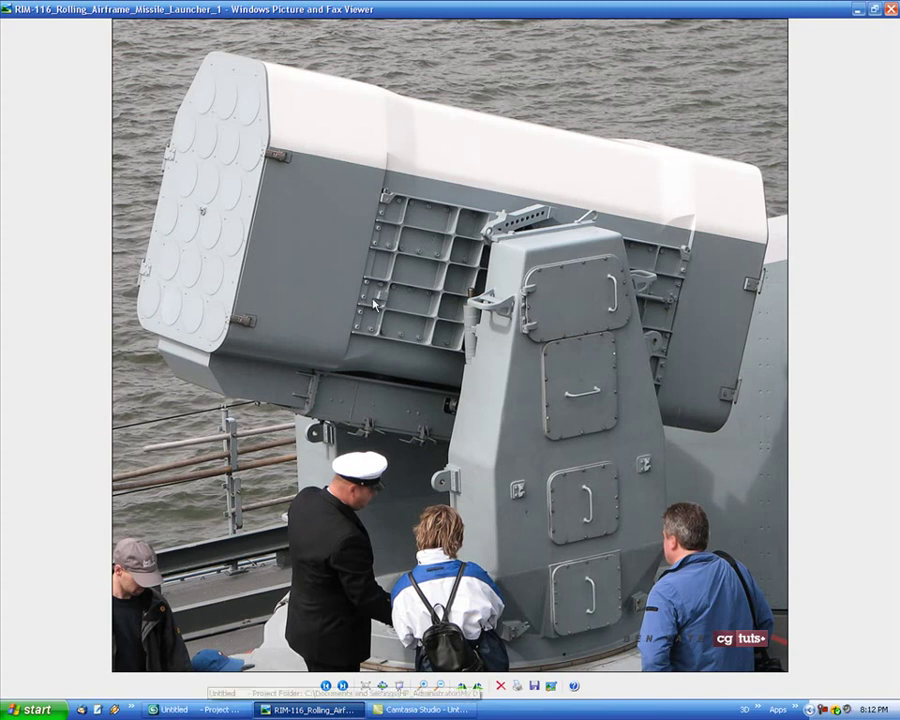
{"action": "left_click", "coordinate": [234, 709]}
{"action": "mouse_move", "coordinate": [563, 394]}
{"action": "middle_mouse_down", "text": "alt"}
{"action": "mouse_move", "coordinate": [484, 390]}
{"action": "mouse_move", "coordinate": [540, 400]}
{"action": "mouse_move", "coordinate": [552, 389]}
{"action": "middle_mouse_up", "text": "alt"}
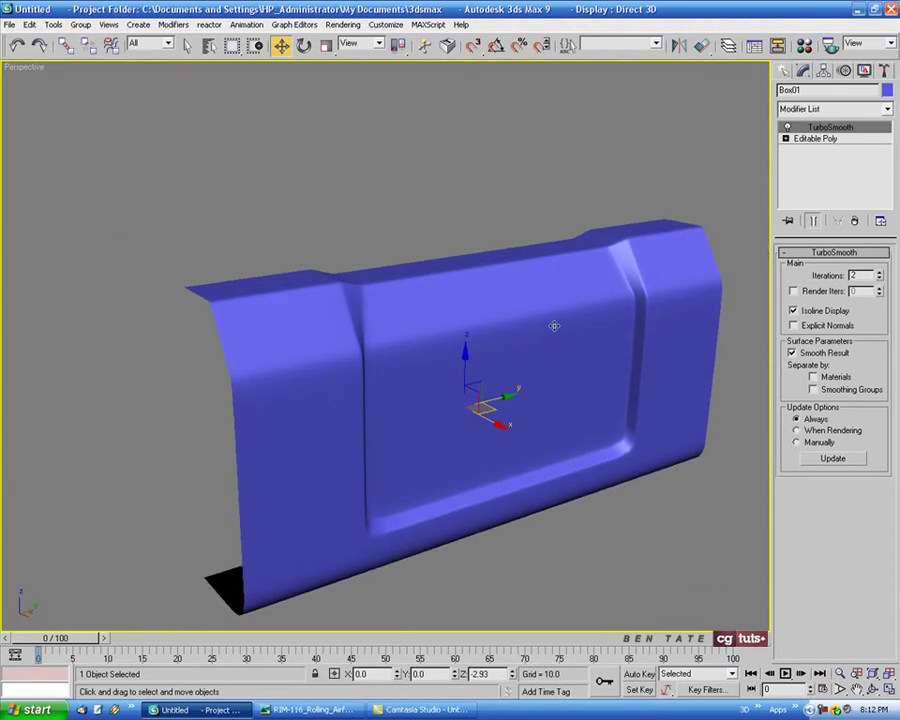
{"action": "middle_click_drag", "start_coordinate": [554, 326], "coordinate": [560, 316], "text": "alt"}
{"action": "left_click", "coordinate": [857, 220]}
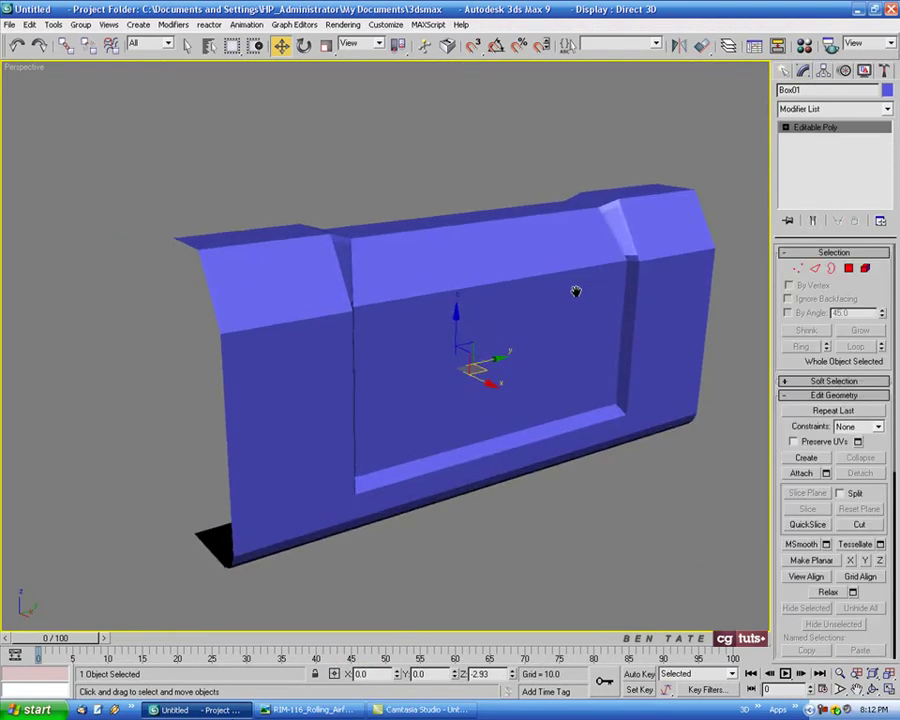
Step: Mirror the half housing across the X axis in the Front view as a copy
{"action": "key", "text": "alt+w"}
{"action": "right_click", "coordinate": [590, 233]}
{"action": "key", "text": "alt+w"}
{"action": "scroll", "coordinate": [556, 272], "scroll_direction": "down", "scroll_amount": 4}
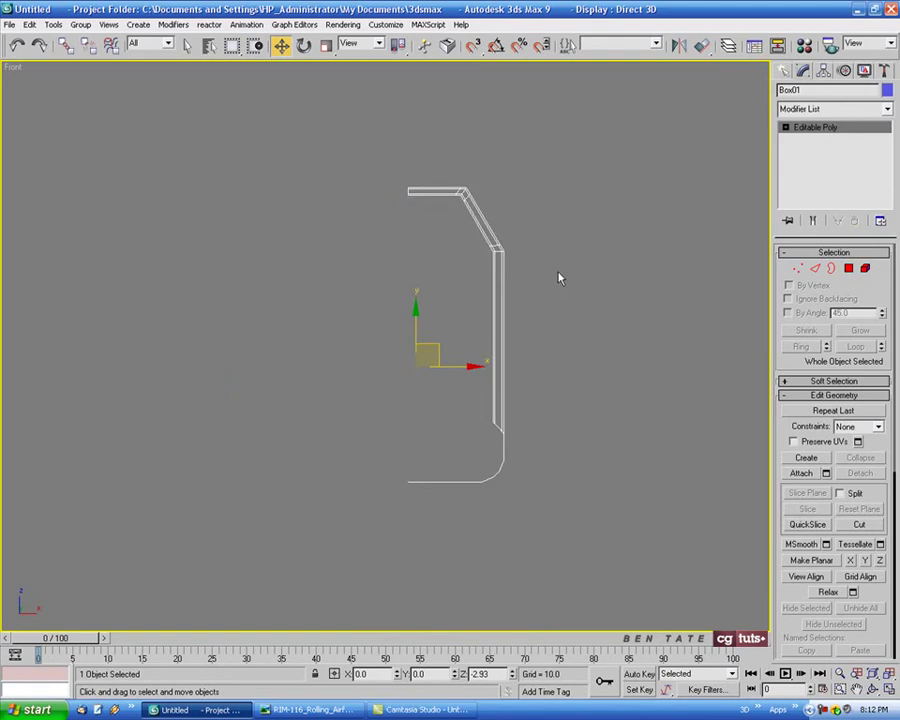
{"action": "middle_click_drag", "start_coordinate": [581, 263], "coordinate": [607, 197]}
{"action": "scroll", "coordinate": [558, 263], "scroll_direction": "up", "scroll_amount": 2}
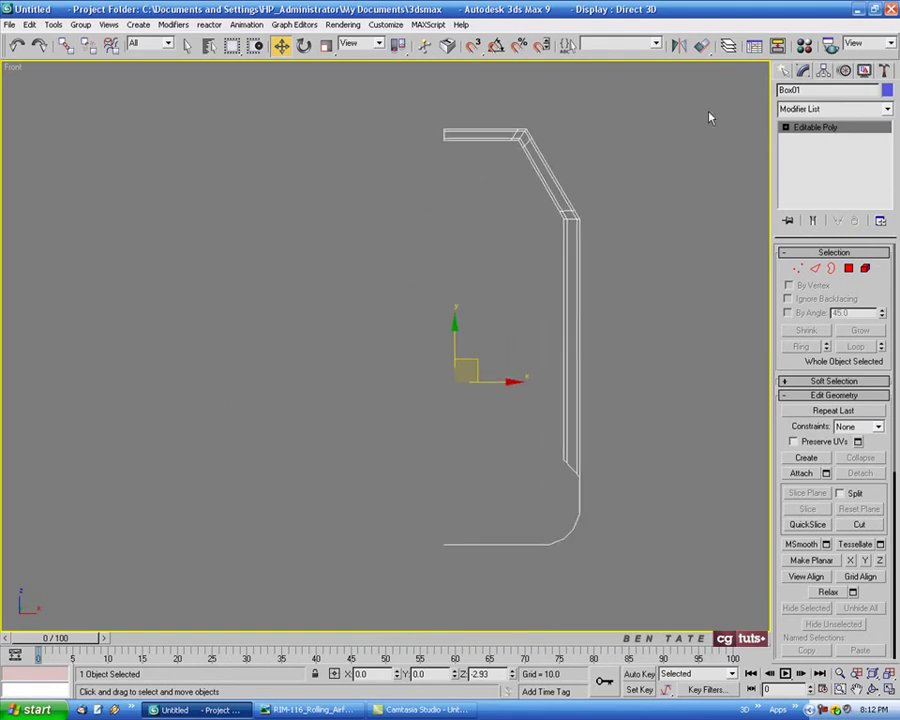
{"action": "left_click", "coordinate": [678, 47]}
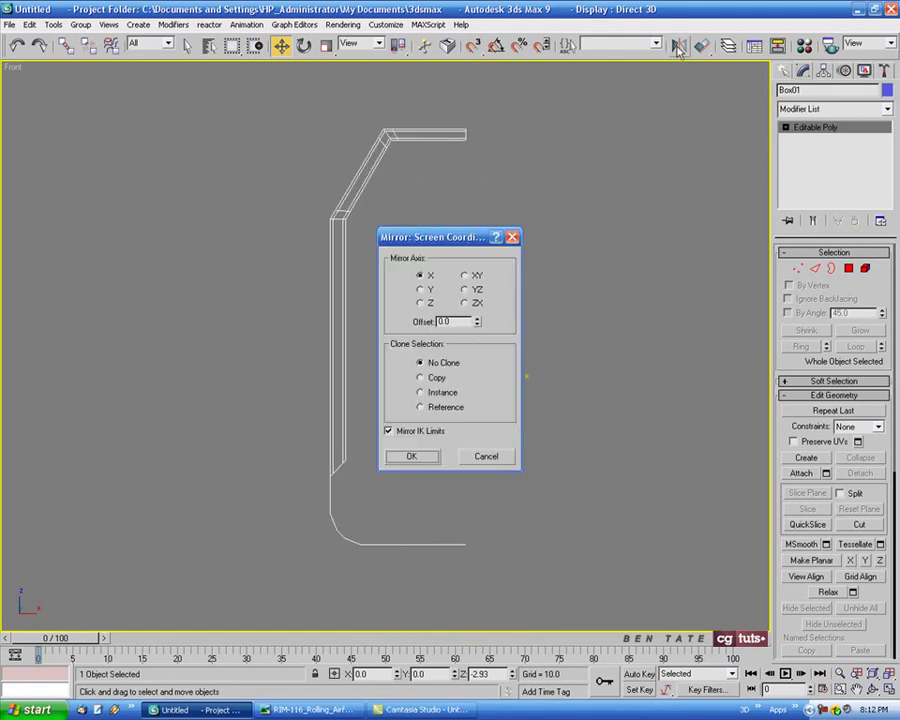
{"action": "left_click", "coordinate": [421, 378]}
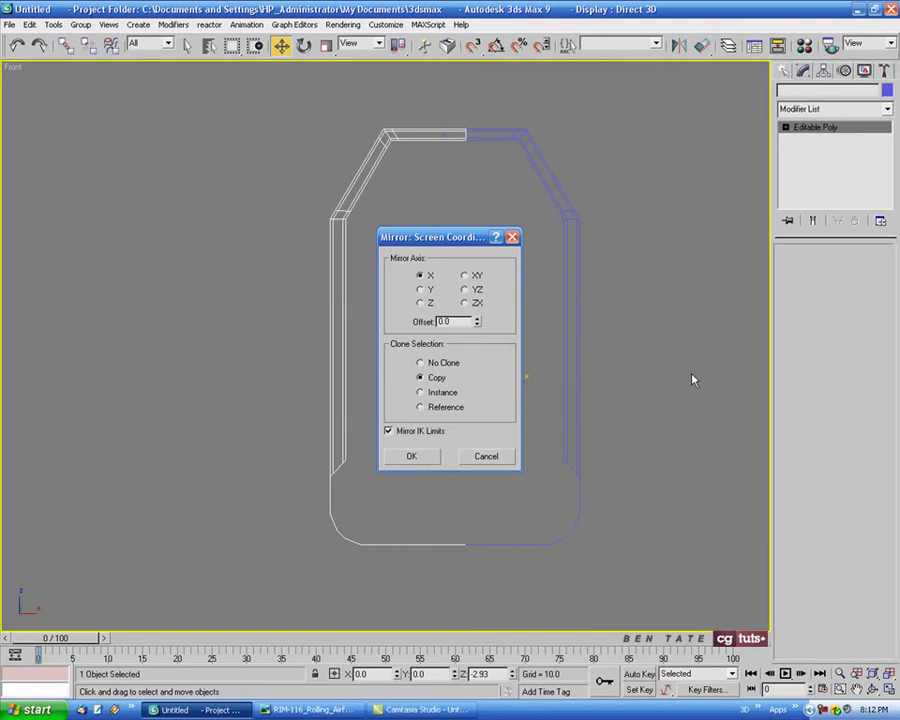
{"action": "key", "text": "Return"}
Step: Move the mirrored half along X to about -8.07 so its open centre border meets the original half
{"action": "middle_click_drag", "start_coordinate": [683, 370], "coordinate": [663, 374]}
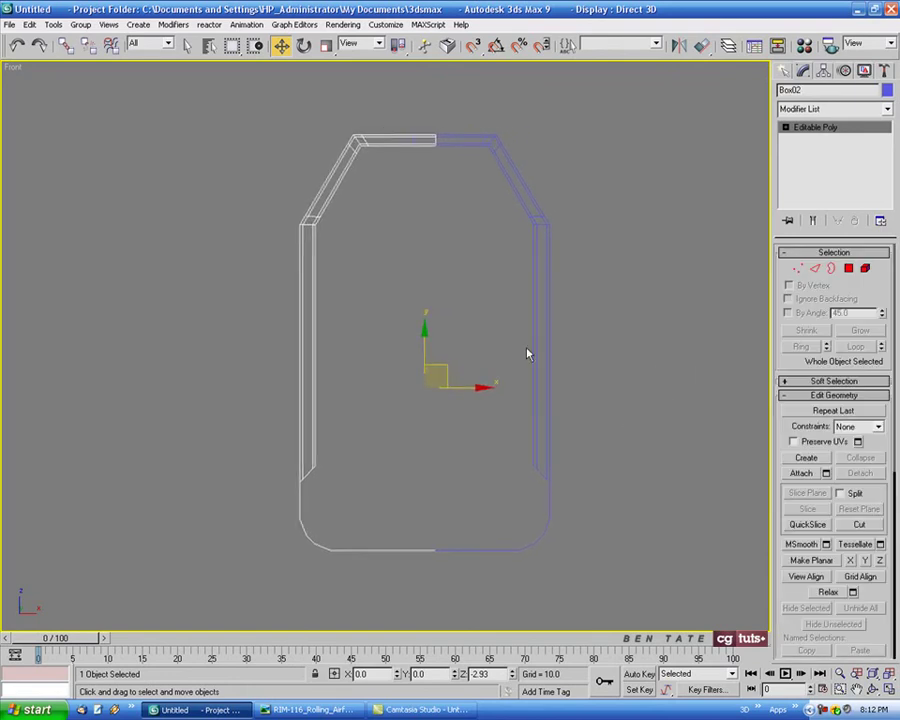
{"action": "middle_click_drag", "start_coordinate": [527, 354], "coordinate": [532, 357]}
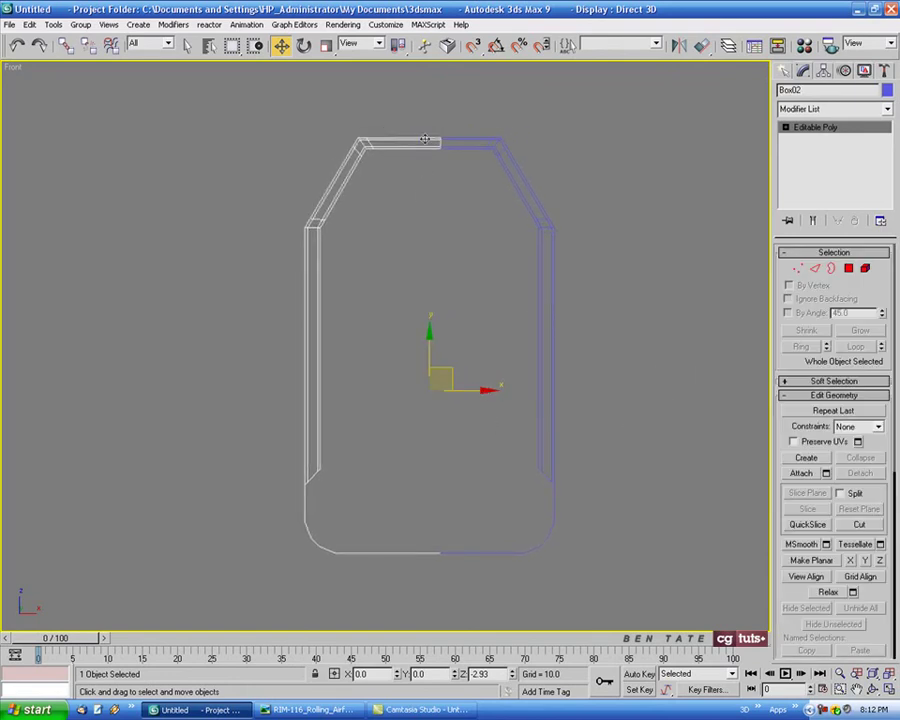
{"action": "left_click_drag", "start_coordinate": [478, 389], "coordinate": [455, 393]}
{"action": "scroll", "coordinate": [450, 182], "scroll_direction": "up", "scroll_amount": 10}
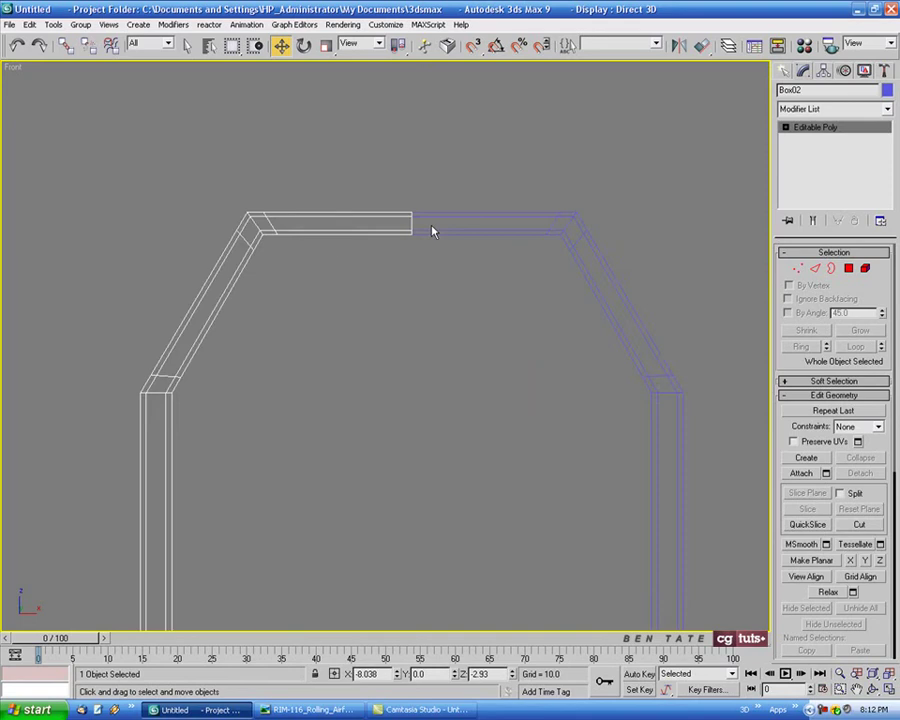
{"action": "left_click_drag", "start_coordinate": [360, 267], "coordinate": [398, 267]}
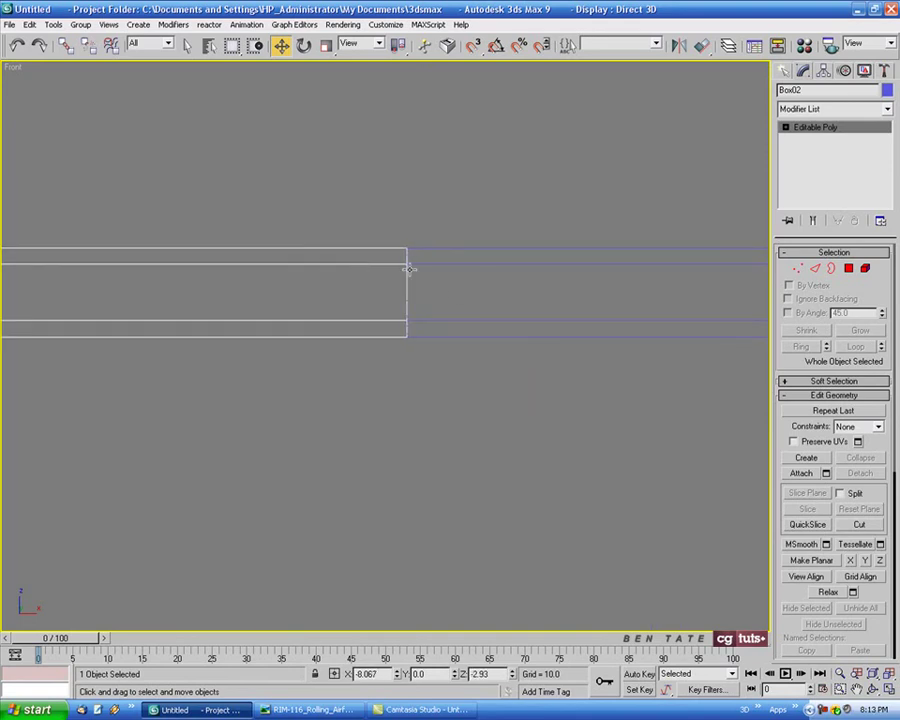
{"action": "scroll", "coordinate": [407, 289], "scroll_direction": "down", "scroll_amount": 10}
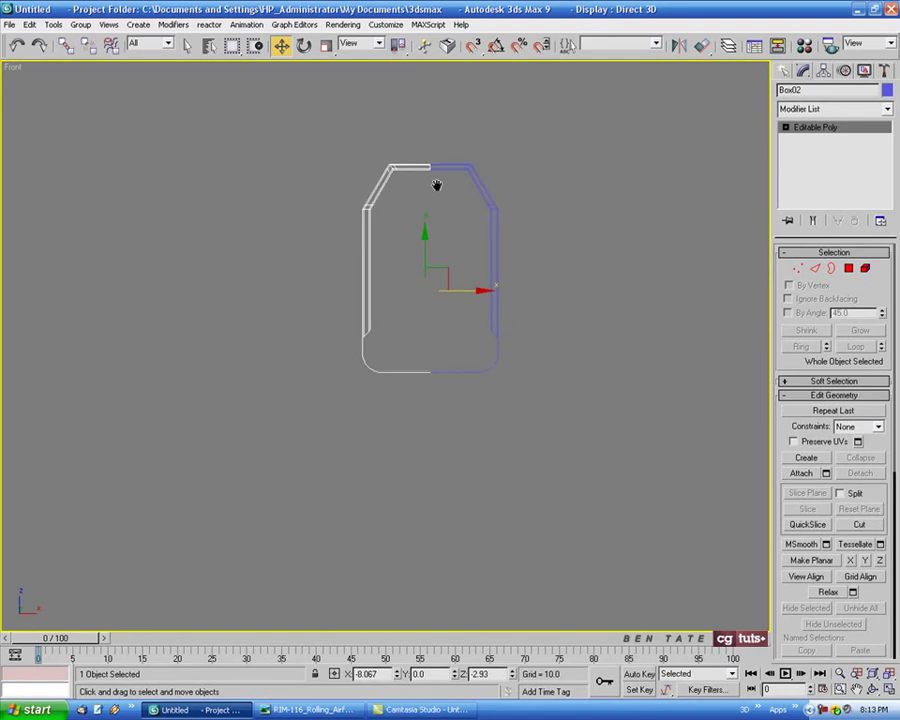
Step: Attach the original half to the mirrored half in the Perspective view, making one Editable Poly housing
{"action": "key", "text": "alt+w"}
{"action": "key", "text": "alt+w"}
{"action": "middle_click_drag", "start_coordinate": [516, 394], "coordinate": [562, 368], "text": "alt"}
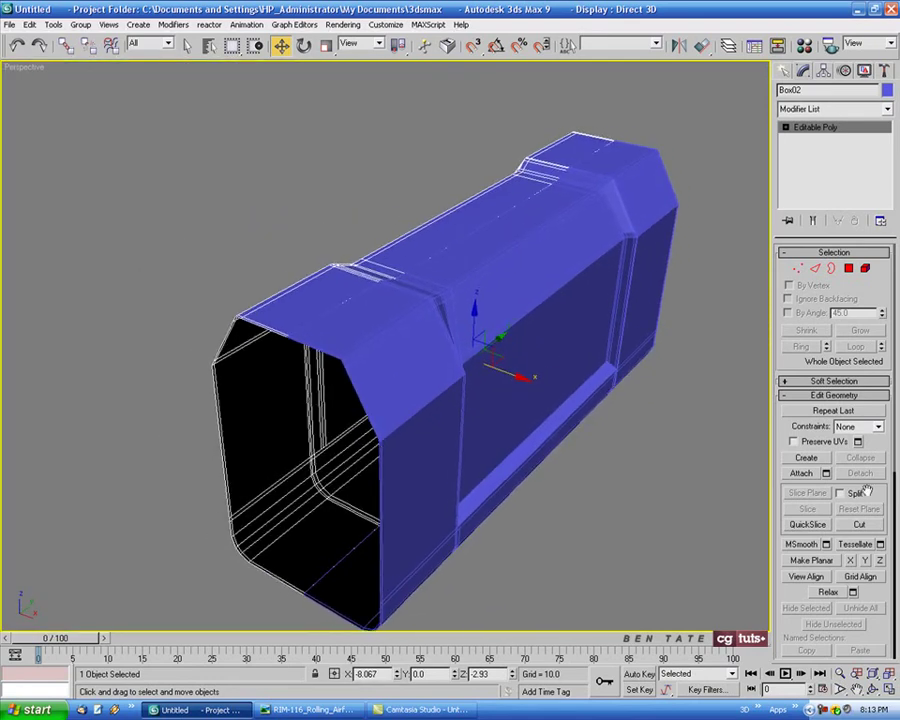
{"action": "left_click", "coordinate": [801, 473]}
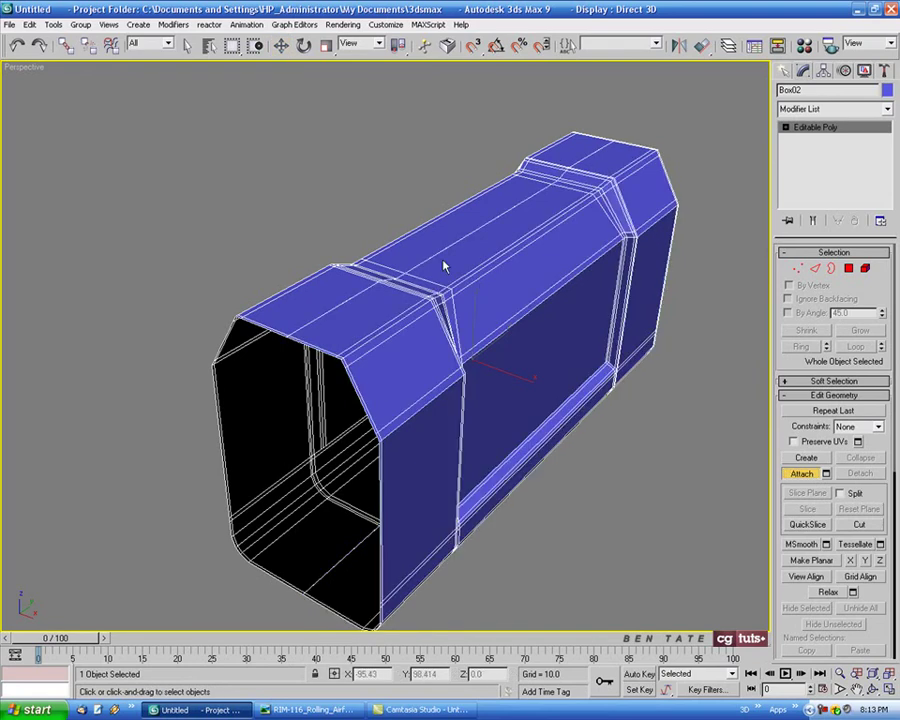
{"action": "left_click", "coordinate": [799, 475]}
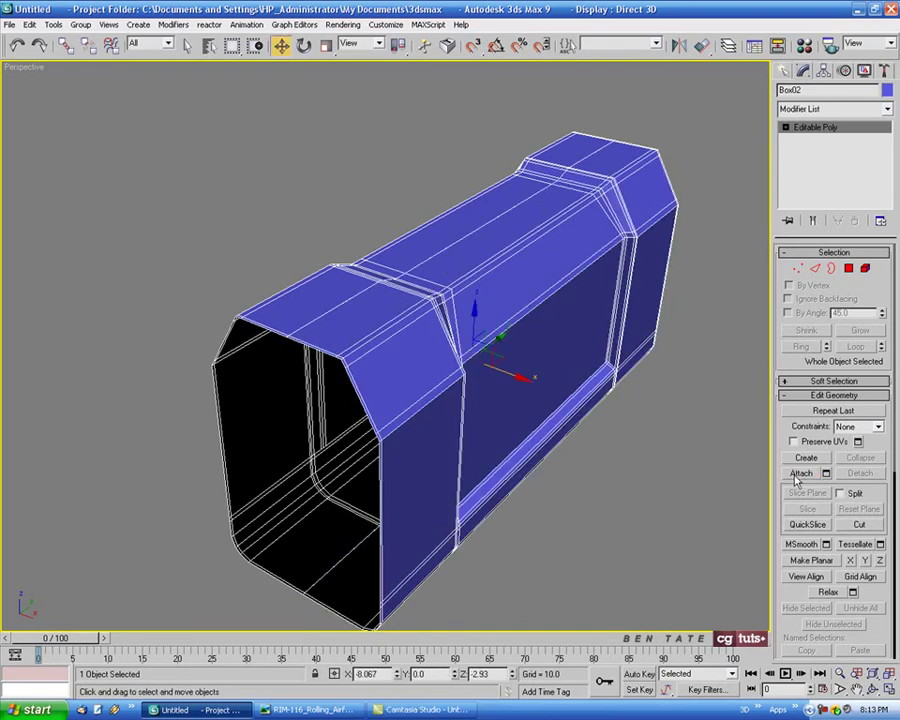
Step: Select all vertices along the centre seam between the two housing halves, from the top panel to the underside
{"action": "left_click", "coordinate": [799, 271]}
{"action": "key", "text": "alt+w"}
{"action": "right_click", "coordinate": [614, 259]}
{"action": "key", "text": "alt+w"}
{"action": "scroll", "coordinate": [470, 304], "scroll_direction": "up", "scroll_amount": 3}
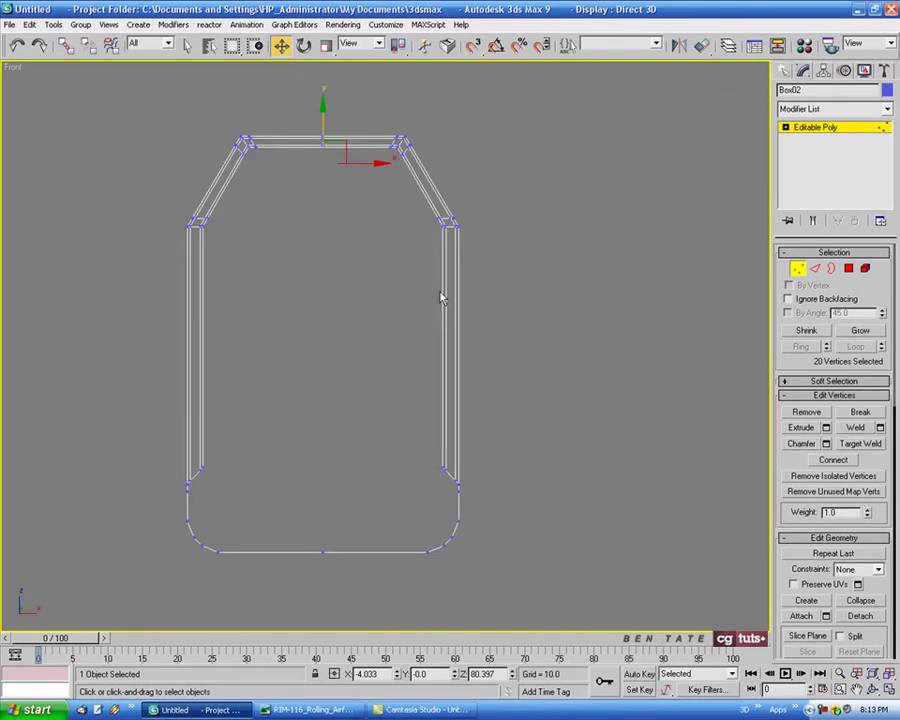
{"action": "middle_click_drag", "start_coordinate": [440, 298], "coordinate": [483, 280]}
{"action": "left_click_drag", "start_coordinate": [379, 189], "coordinate": [428, 594]}
{"action": "middle_click_drag", "start_coordinate": [606, 442], "coordinate": [590, 470]}
{"action": "key", "text": "alt+w"}
{"action": "right_click", "coordinate": [643, 502]}
{"action": "key", "text": "alt+w"}
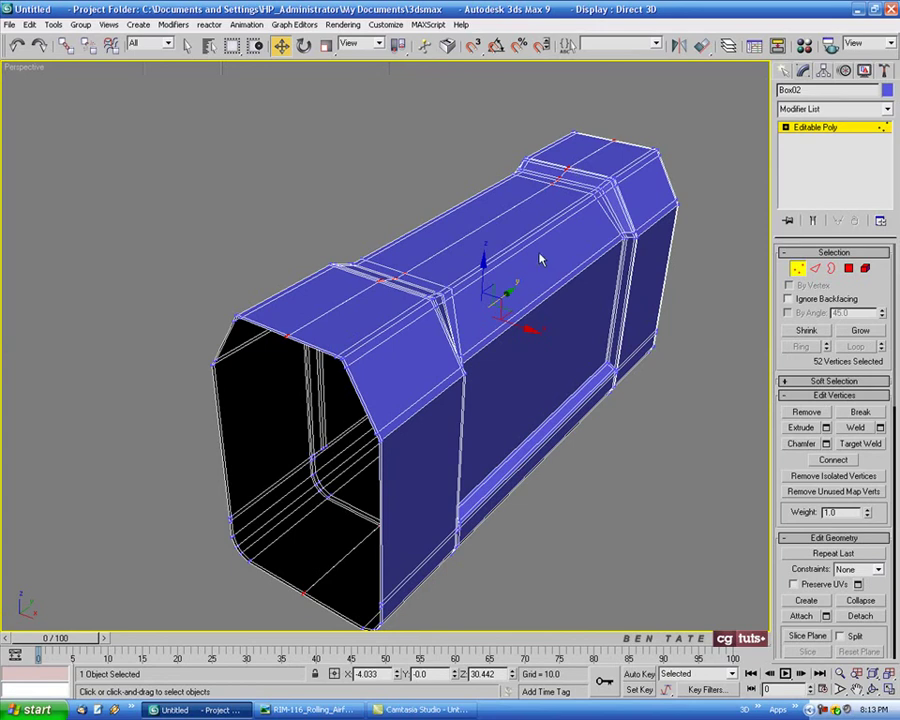
Step: Weld the selected centre-seam vertices along the body with a weld threshold of 0.1
{"action": "middle_click_drag", "start_coordinate": [539, 260], "coordinate": [572, 327], "text": "alt"}
{"action": "middle_click_drag", "start_coordinate": [509, 314], "coordinate": [501, 429], "text": "alt"}
{"action": "scroll", "coordinate": [508, 418], "scroll_direction": "up", "scroll_amount": 2}
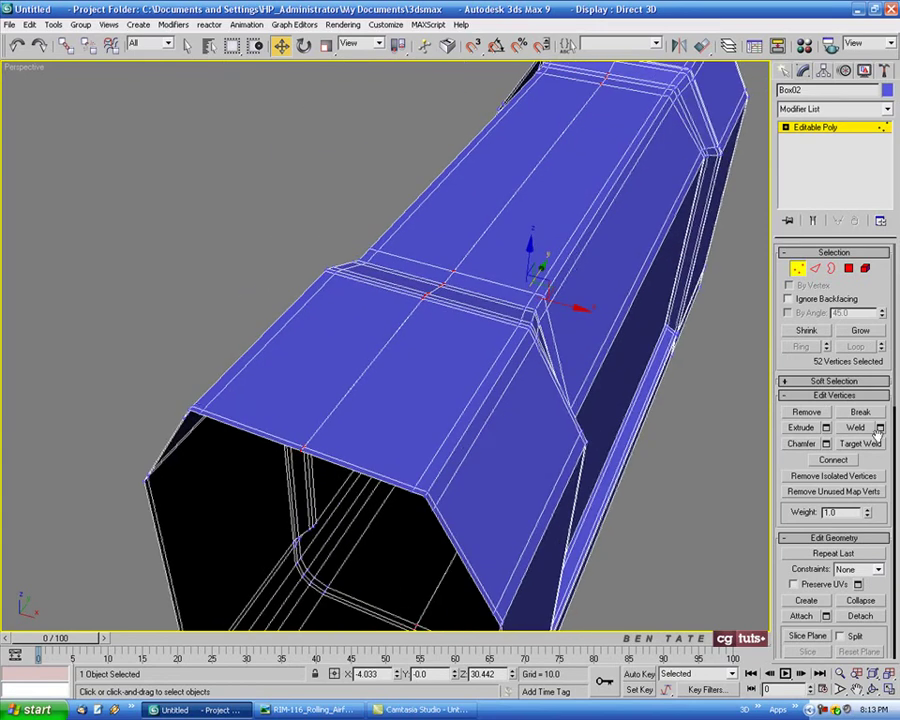
{"action": "left_click", "coordinate": [880, 428]}
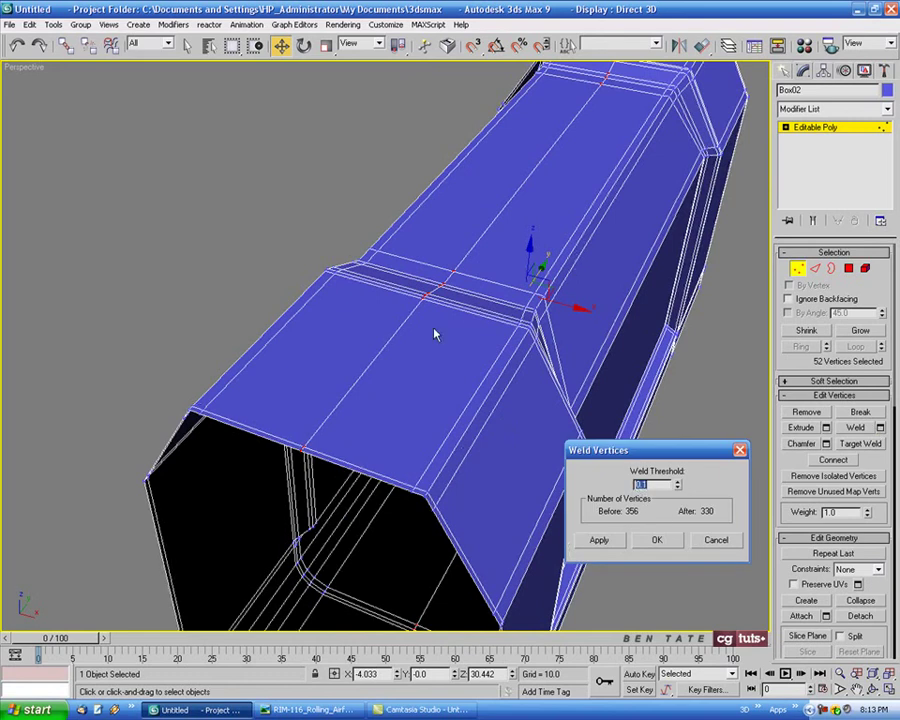
{"action": "left_click", "coordinate": [665, 541]}
{"action": "scroll", "coordinate": [659, 488], "scroll_direction": "down", "scroll_amount": 2}
{"action": "middle_click_drag", "start_coordinate": [627, 482], "coordinate": [611, 446], "text": "alt"}
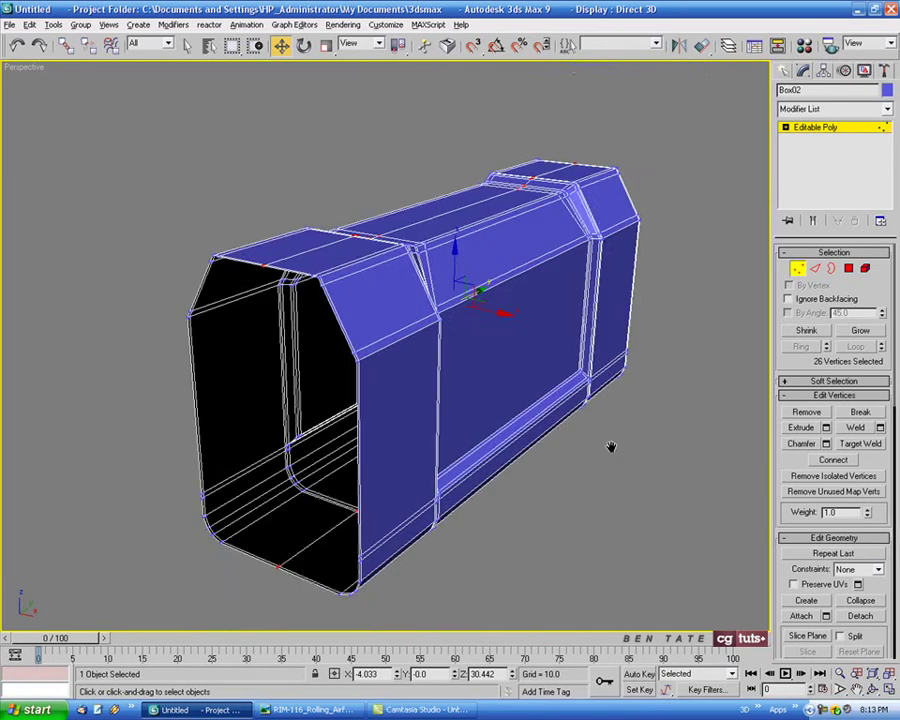
Step: Leave vertex editing and add a TurboSmooth modifier to the body with 2 iterations and isoline display enabled
{"action": "left_click", "coordinate": [798, 269]}
{"action": "left_click", "coordinate": [815, 127]}
{"action": "left_click", "coordinate": [886, 112]}
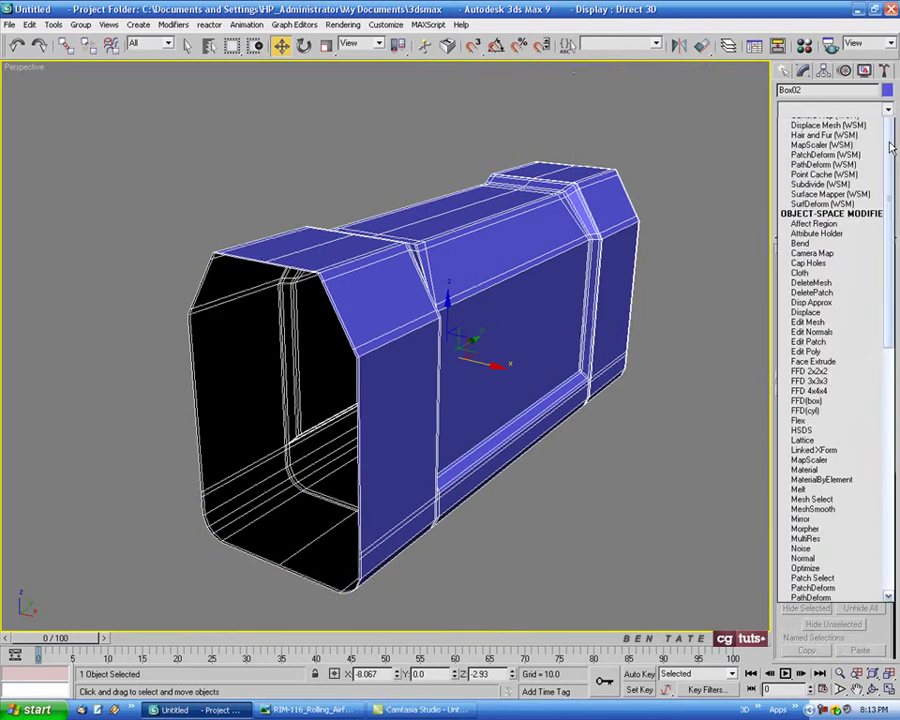
{"action": "scroll", "coordinate": [860, 470], "scroll_direction": "down", "scroll_amount": 15}
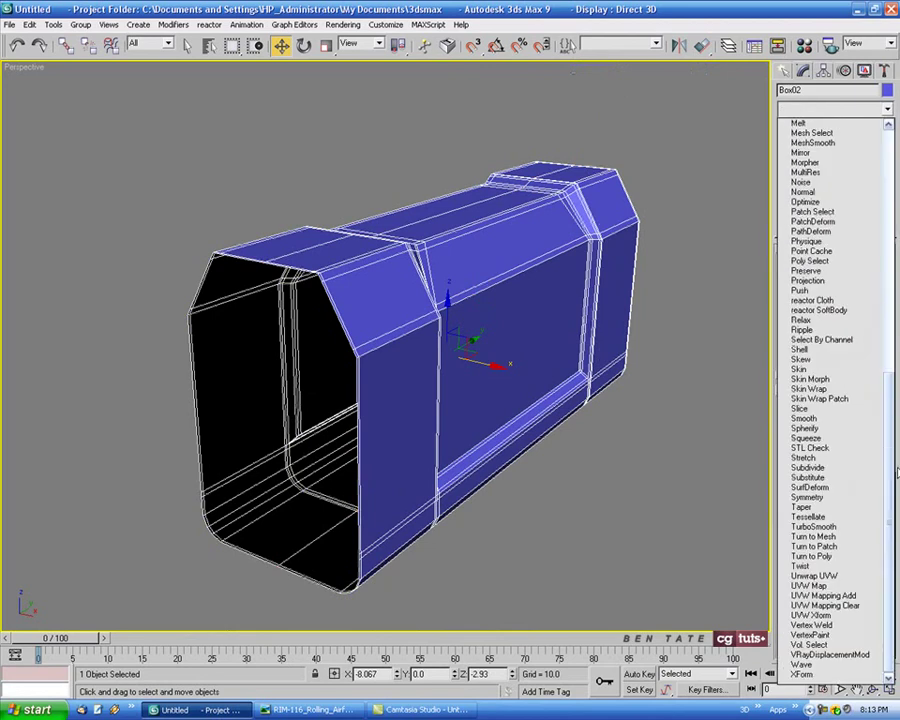
{"action": "left_click", "coordinate": [858, 527]}
{"action": "left_click", "coordinate": [880, 274]}
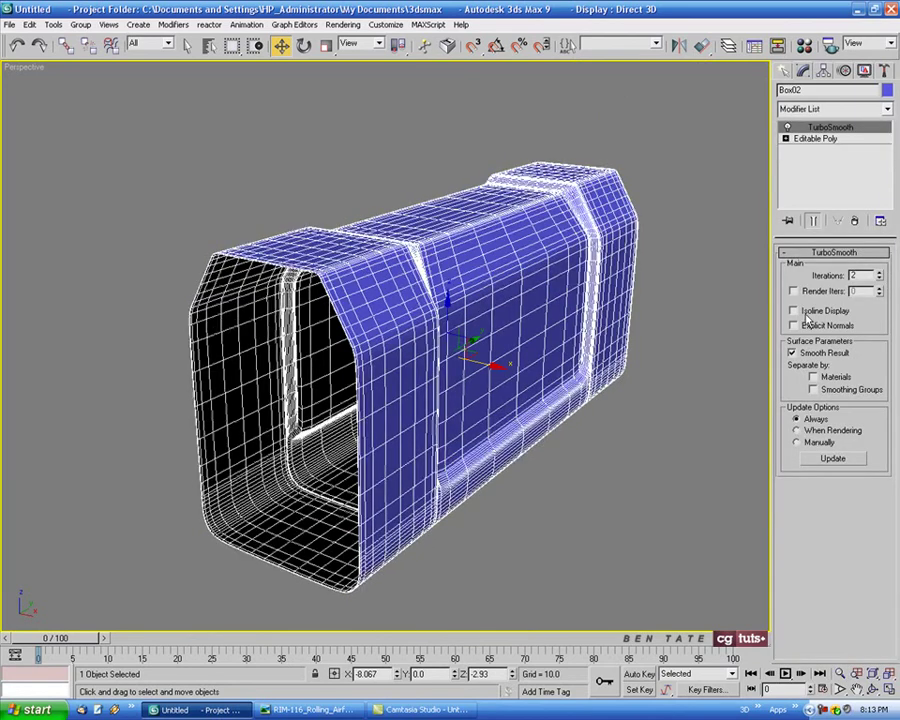
{"action": "left_click", "coordinate": [806, 311]}
Step: Review the smoothed body with its edge lines hidden, and switch TurboSmooth off with the edge lines back on
{"action": "middle_click_drag", "start_coordinate": [667, 358], "coordinate": [471, 376], "text": "alt"}
{"action": "key", "text": "F4"}
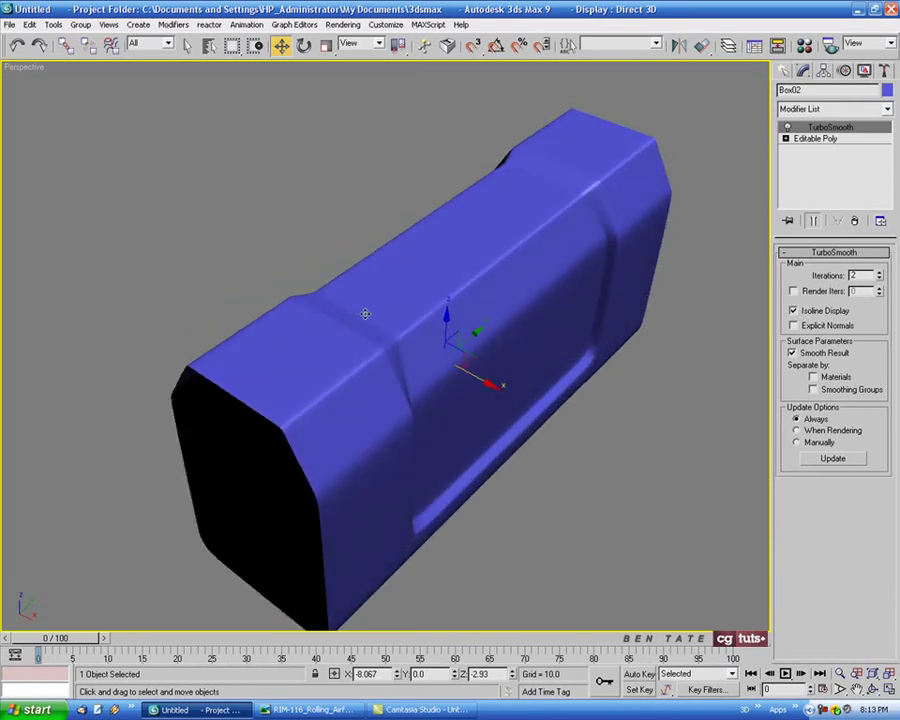
{"action": "middle_click_drag", "start_coordinate": [425, 273], "coordinate": [618, 299], "text": "alt"}
{"action": "left_click", "coordinate": [787, 127]}
{"action": "key", "text": "F4"}
Step: Examine the open front end of the body and the edge loops around its rim
{"action": "middle_click_drag", "start_coordinate": [589, 336], "coordinate": [534, 389], "text": "alt"}
{"action": "scroll", "coordinate": [467, 340], "scroll_direction": "up", "scroll_amount": 2}
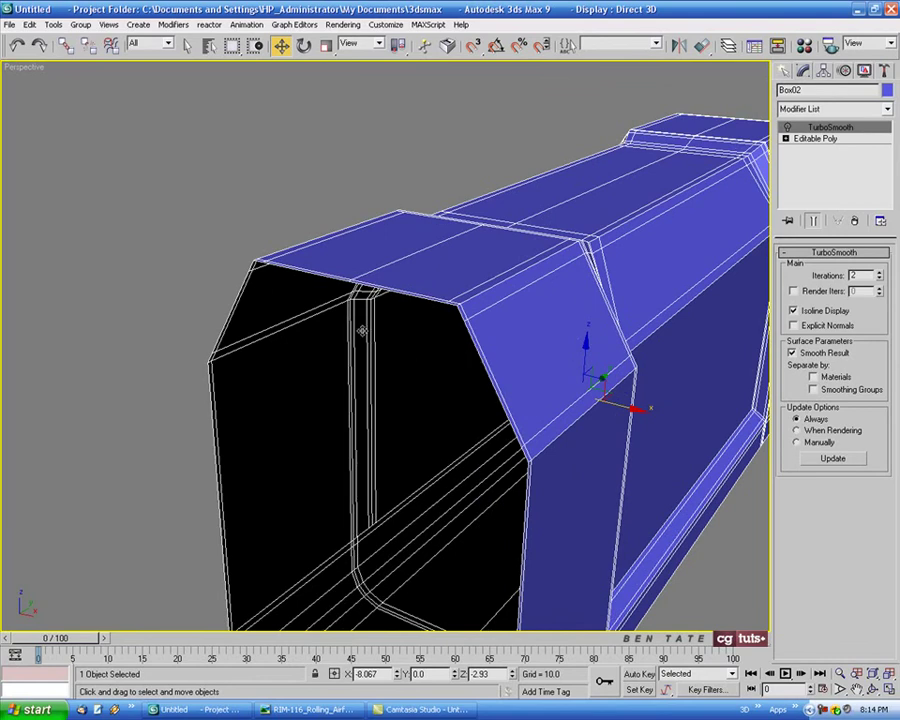
{"action": "middle_click_drag", "start_coordinate": [362, 330], "coordinate": [499, 360], "text": "alt"}
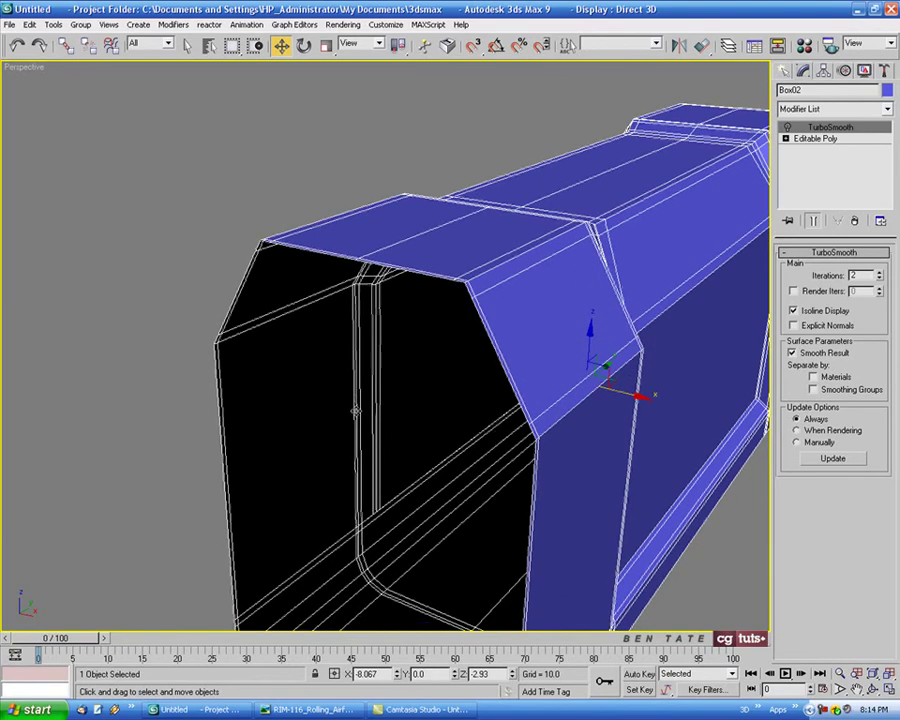
{"action": "middle_click_drag", "start_coordinate": [355, 411], "coordinate": [388, 350], "text": "alt"}
{"action": "middle_click_drag", "start_coordinate": [388, 261], "coordinate": [413, 352], "text": "alt"}
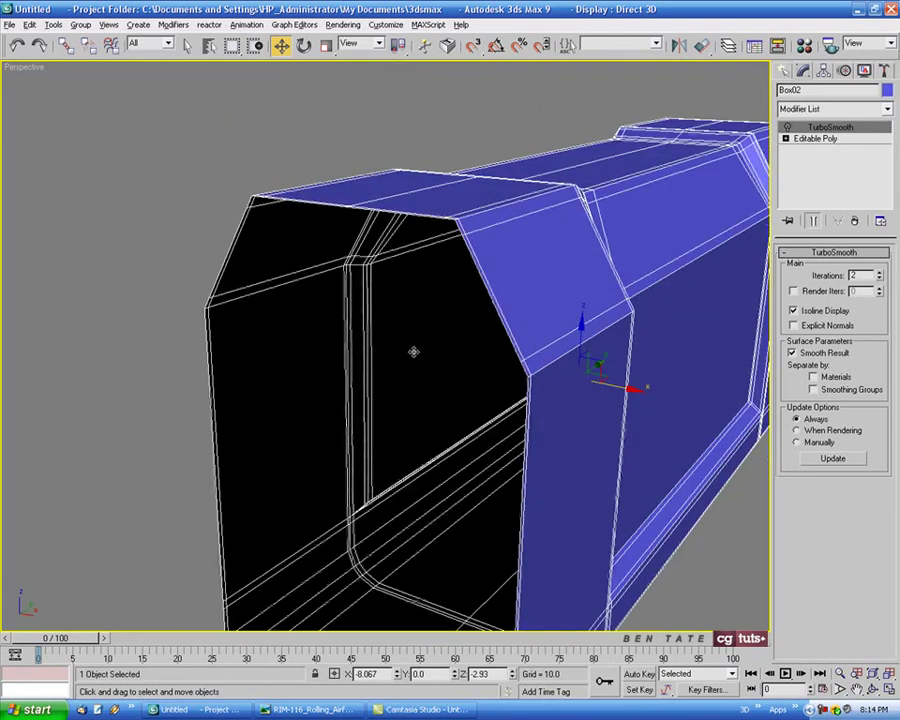
{"action": "middle_click_drag", "start_coordinate": [491, 306], "coordinate": [479, 315], "text": "alt"}
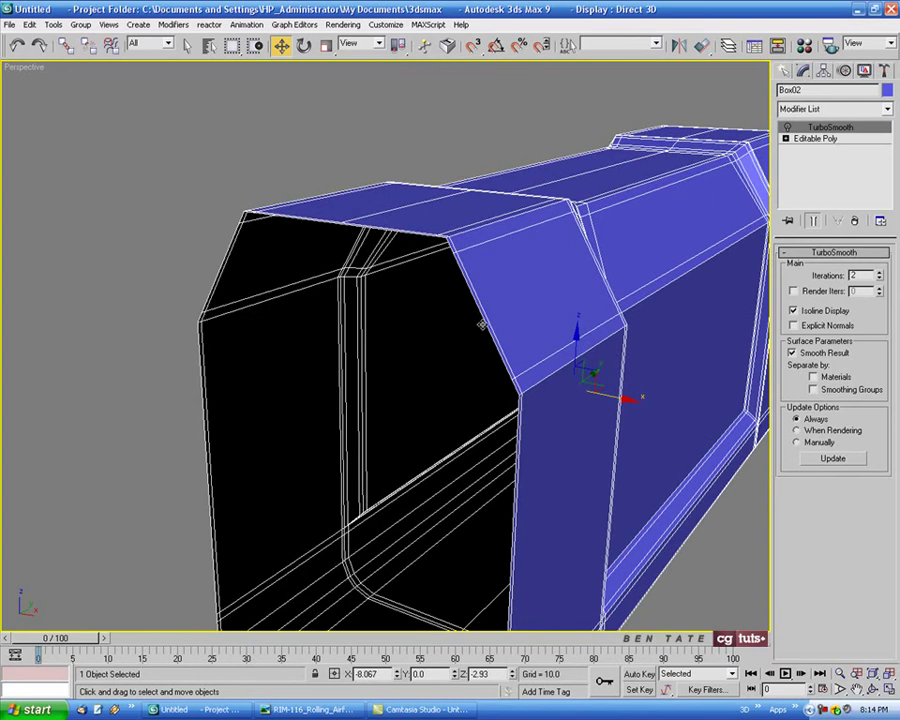
{"action": "middle_click_drag", "start_coordinate": [468, 323], "coordinate": [431, 299], "text": "alt"}
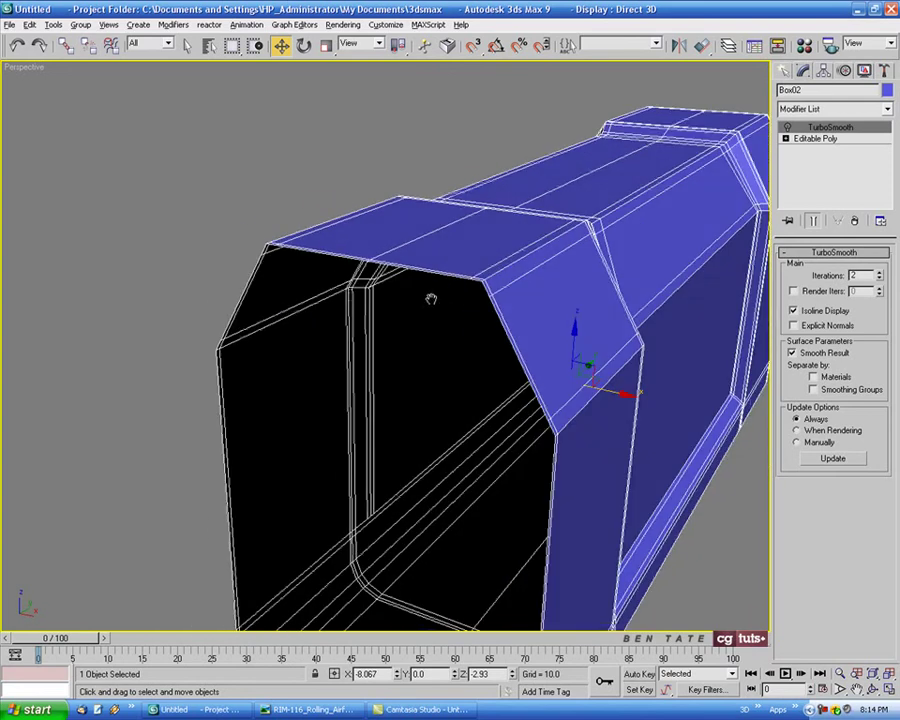
Step: Extrude the front opening's border edges inward in the Front view as a copy scaled to 95%
{"action": "left_click", "coordinate": [811, 138]}
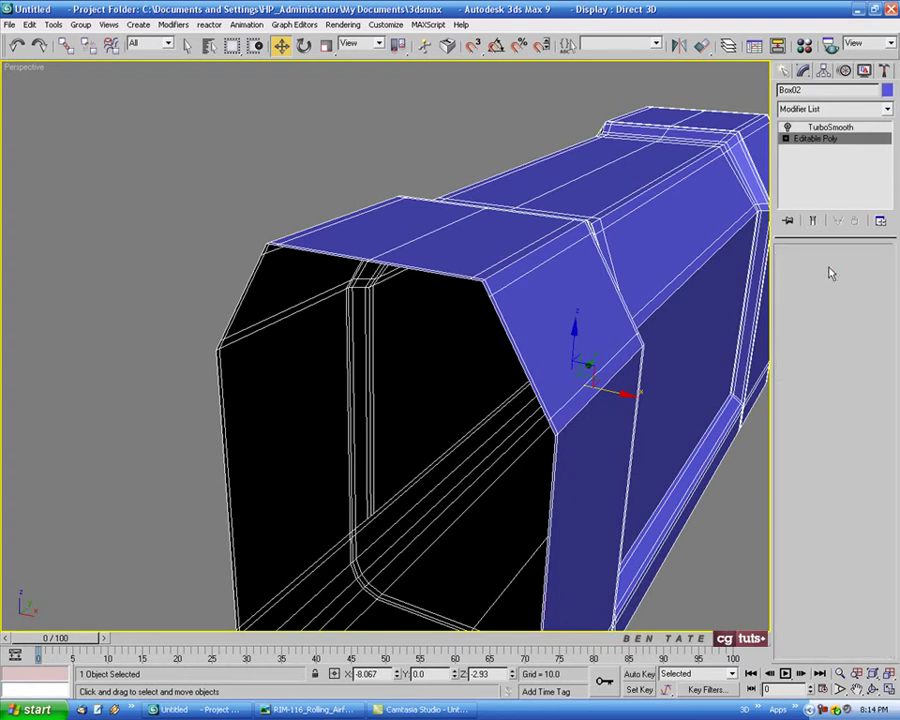
{"action": "left_click", "coordinate": [831, 268]}
{"action": "left_click", "coordinate": [507, 332]}
{"action": "middle_click_drag", "start_coordinate": [622, 367], "coordinate": [607, 350], "text": "alt"}
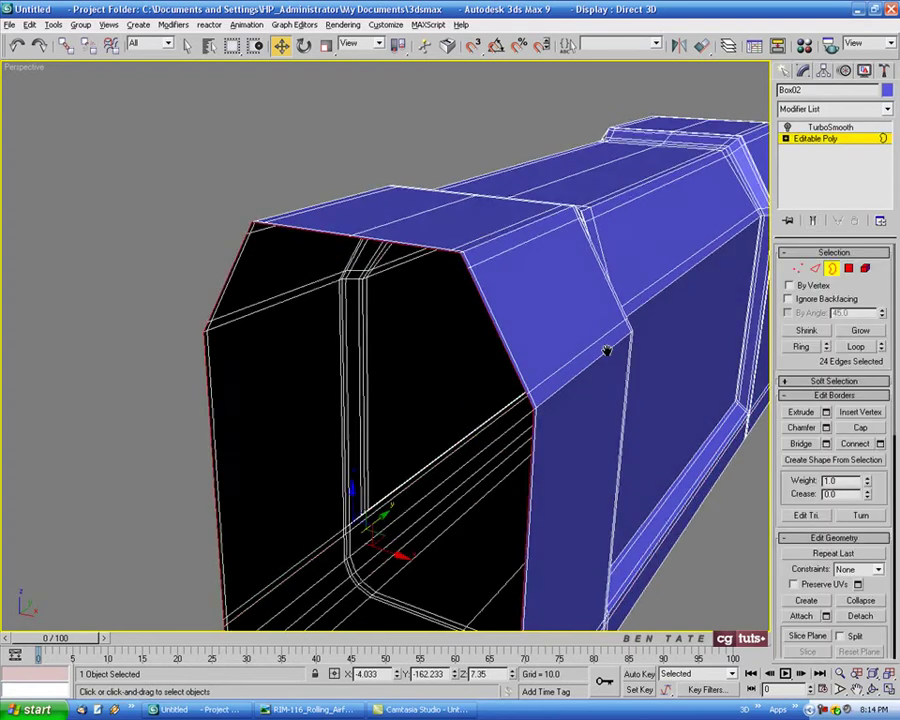
{"action": "scroll", "coordinate": [606, 350], "scroll_direction": "down", "scroll_amount": 5}
{"action": "scroll", "coordinate": [406, 370], "scroll_direction": "up", "scroll_amount": 5}
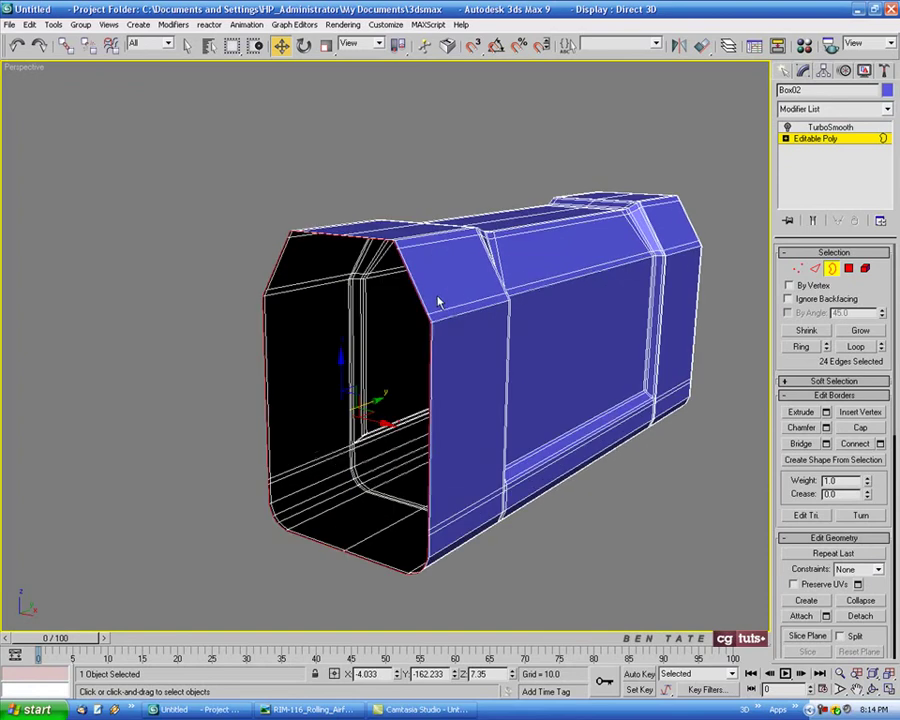
{"action": "left_click", "coordinate": [815, 268]}
{"action": "middle_click_drag", "start_coordinate": [613, 326], "coordinate": [600, 302]}
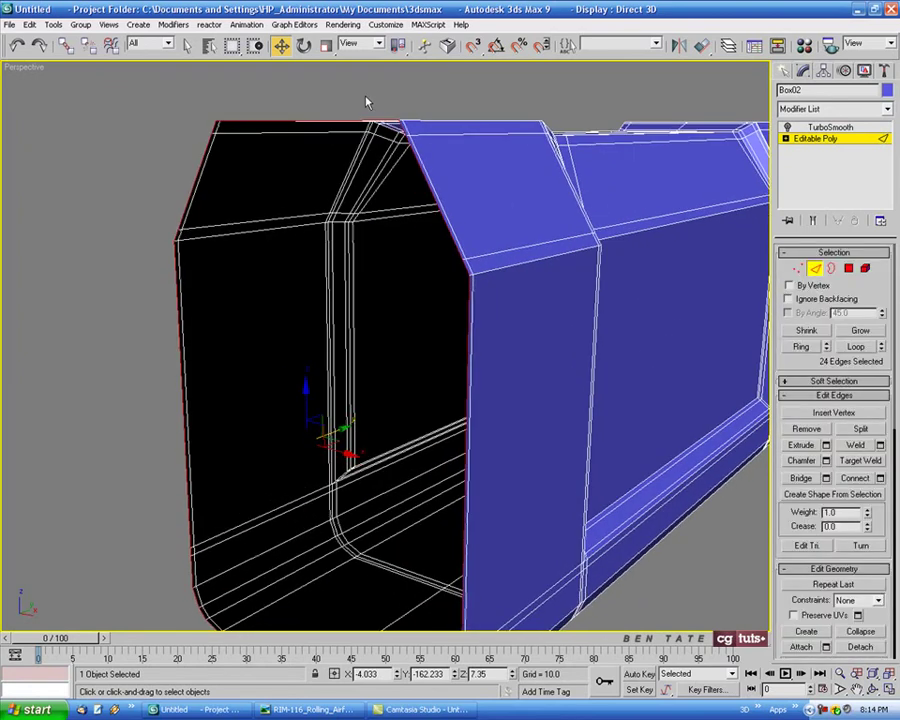
{"action": "key", "text": "alt+w"}
{"action": "right_click", "coordinate": [568, 248]}
{"action": "key", "text": "alt+w"}
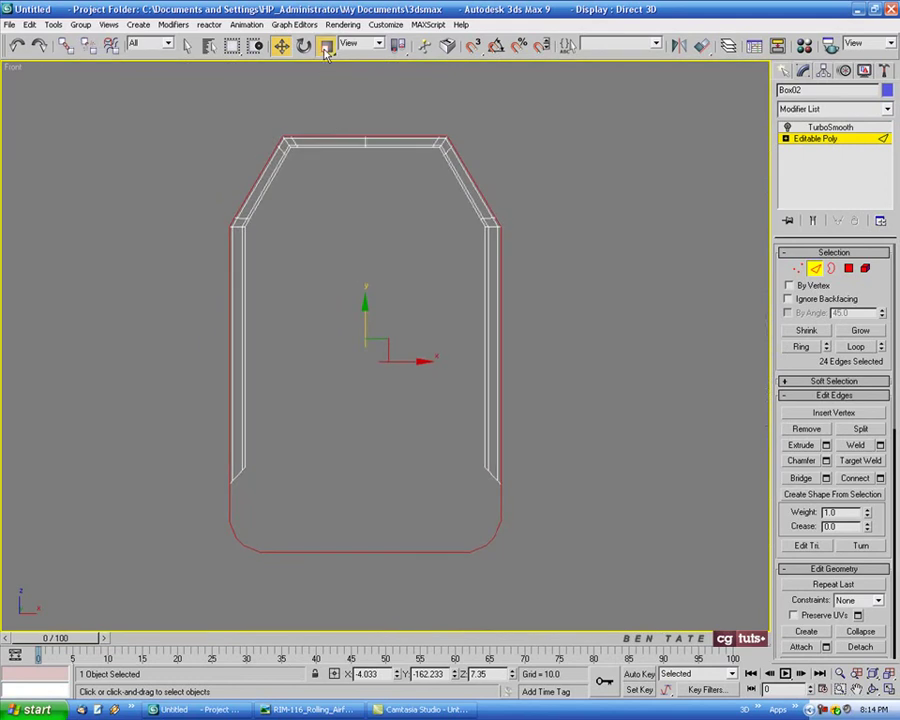
{"action": "left_click", "coordinate": [326, 47]}
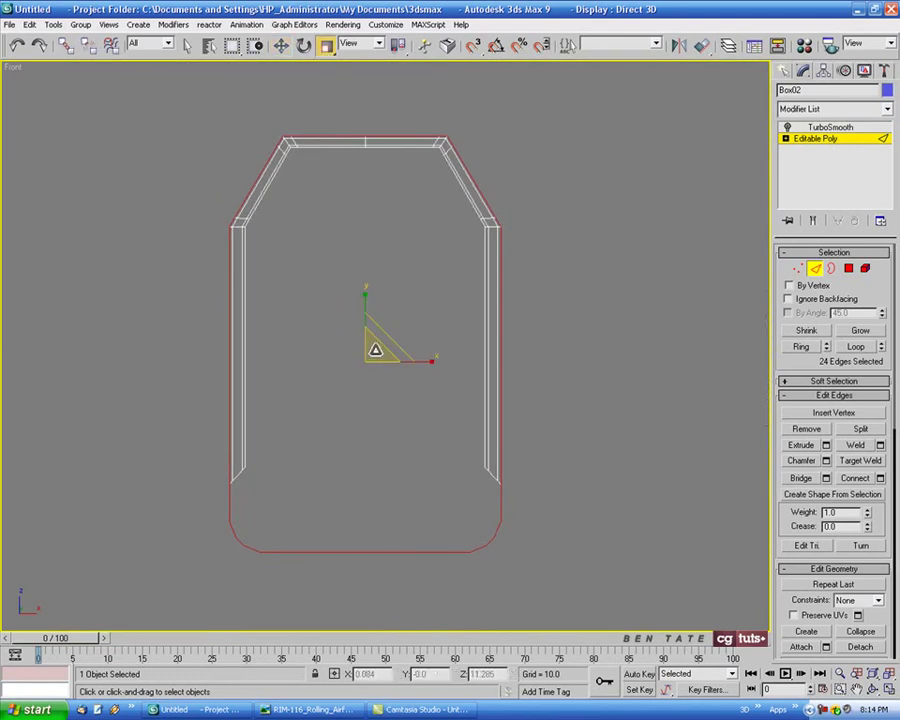
{"action": "left_click_drag", "start_coordinate": [374, 349], "coordinate": [373, 353], "text": "shift"}
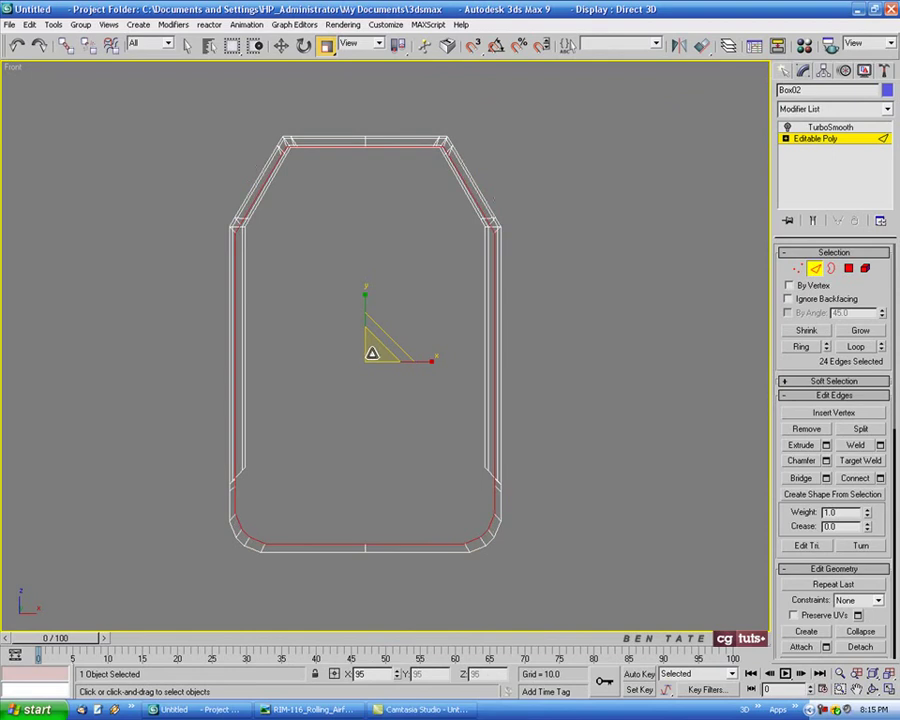
Step: Extrude the rear opening's border edges inward in the Front view as a copy scaled to 95%
{"action": "key", "text": "alt+w"}
{"action": "right_click", "coordinate": [530, 420]}
{"action": "key", "text": "alt+w"}
{"action": "middle_click_drag", "start_coordinate": [543, 340], "coordinate": [542, 370], "text": "alt"}
{"action": "middle_click_drag", "start_coordinate": [575, 416], "coordinate": [467, 327]}
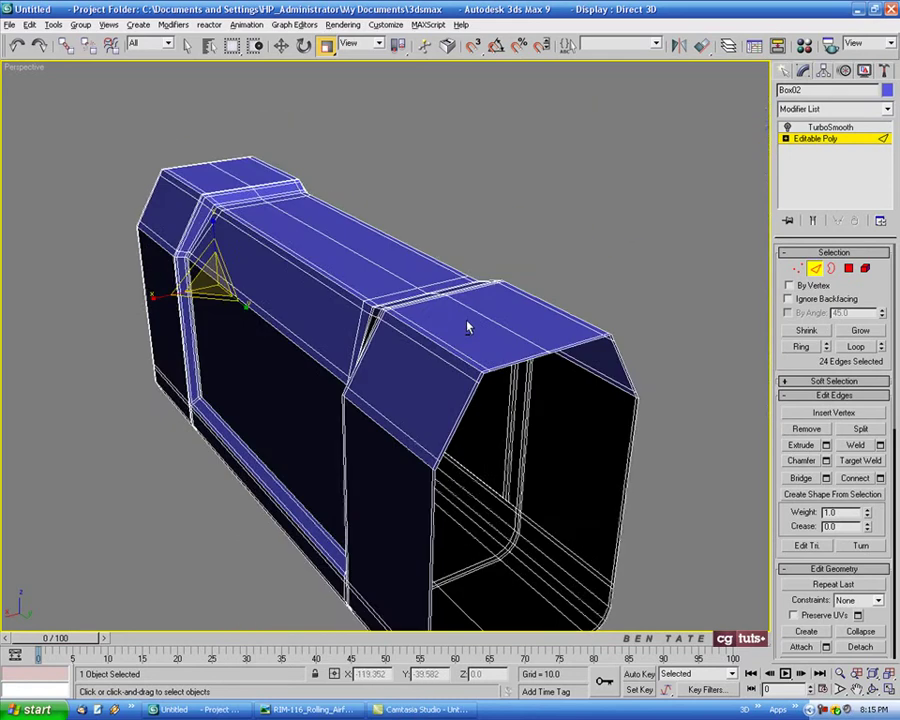
{"action": "scroll", "coordinate": [467, 327], "scroll_direction": "up", "scroll_amount": 4}
{"action": "left_click", "coordinate": [831, 269]}
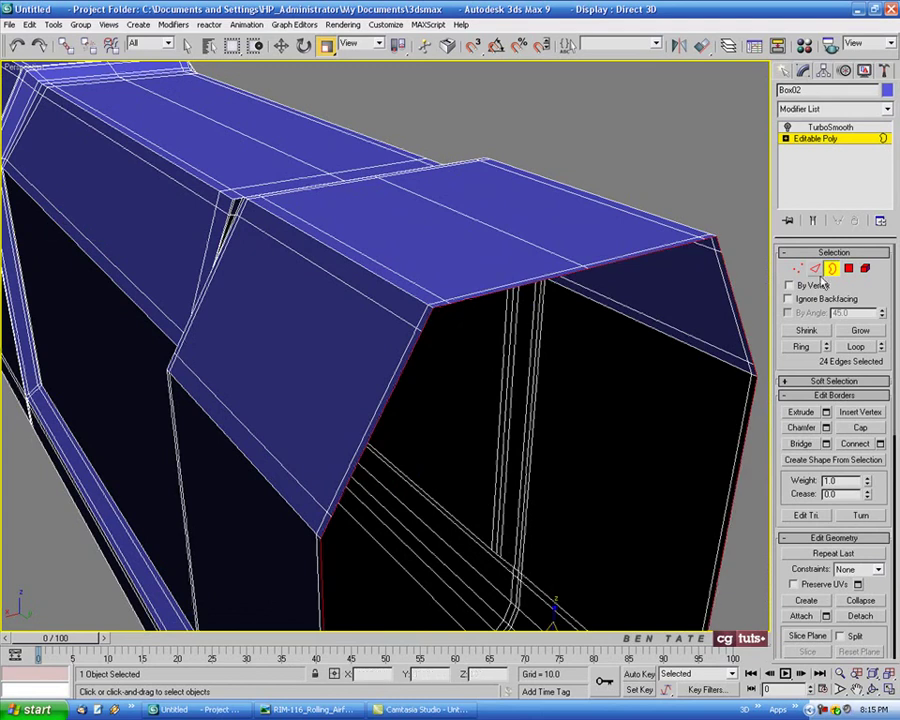
{"action": "left_click", "coordinate": [815, 269]}
{"action": "key", "text": "alt+w"}
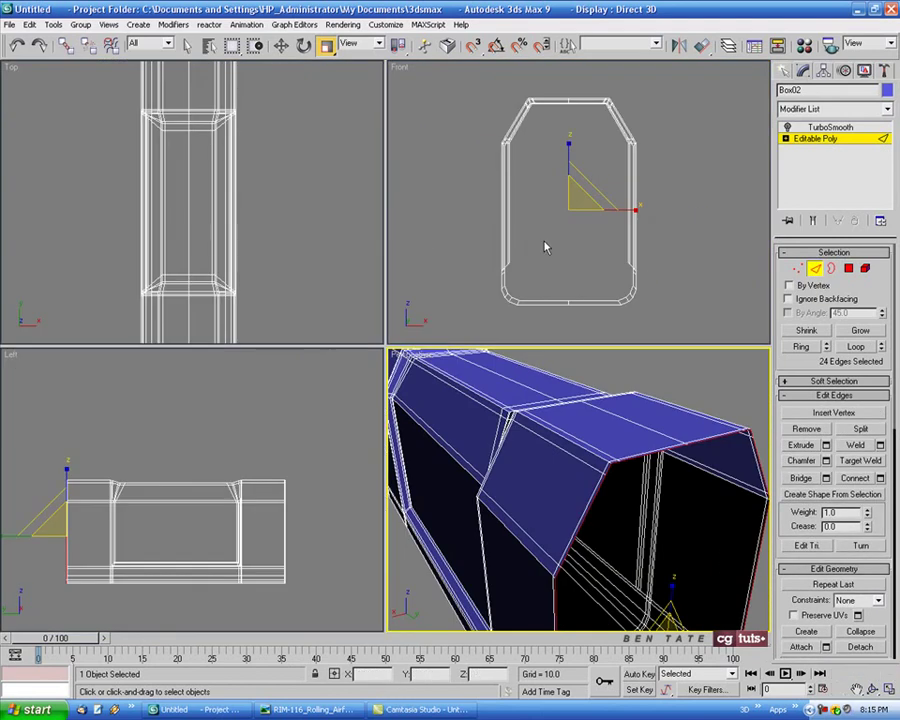
{"action": "key", "text": "alt+w"}
{"action": "scroll", "coordinate": [462, 330], "scroll_direction": "up", "scroll_amount": 3}
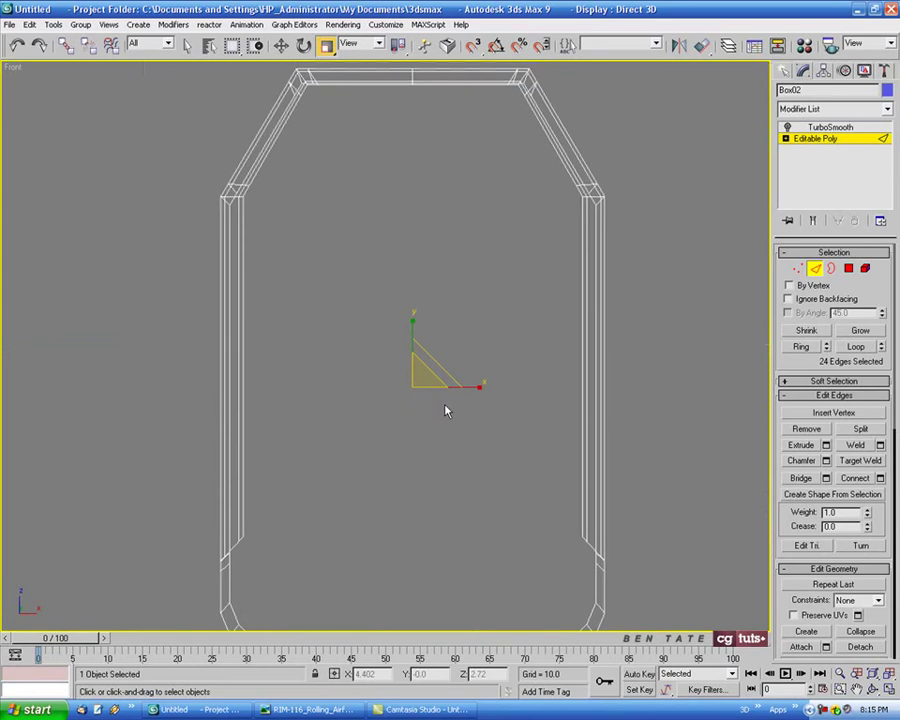
{"action": "left_click_drag", "start_coordinate": [422, 377], "coordinate": [423, 381]}
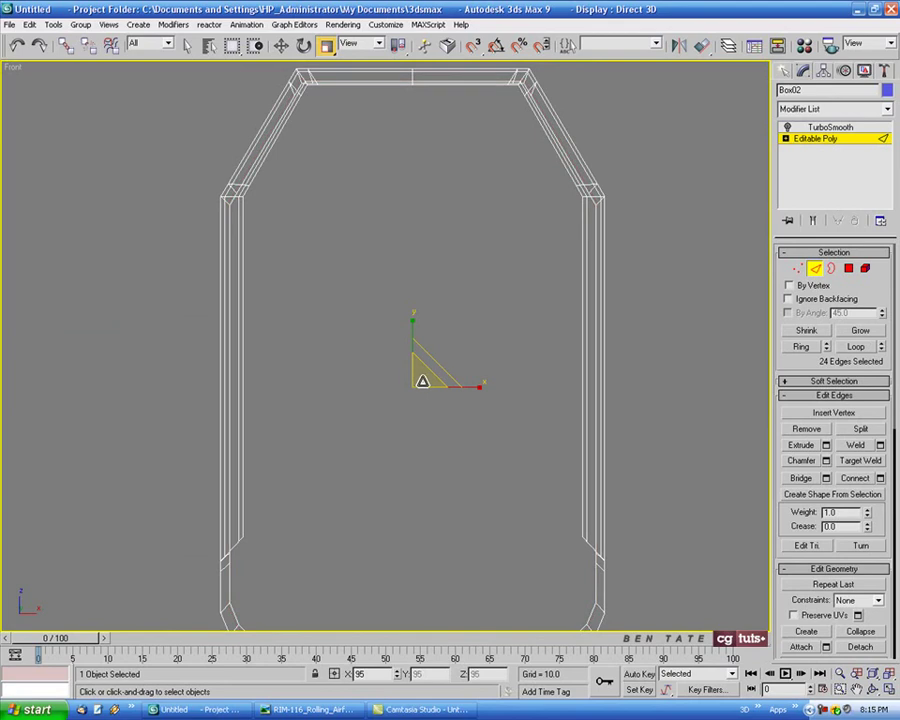
{"action": "key", "text": "alt+w"}
{"action": "right_click", "coordinate": [671, 509]}
{"action": "key", "text": "alt+w"}
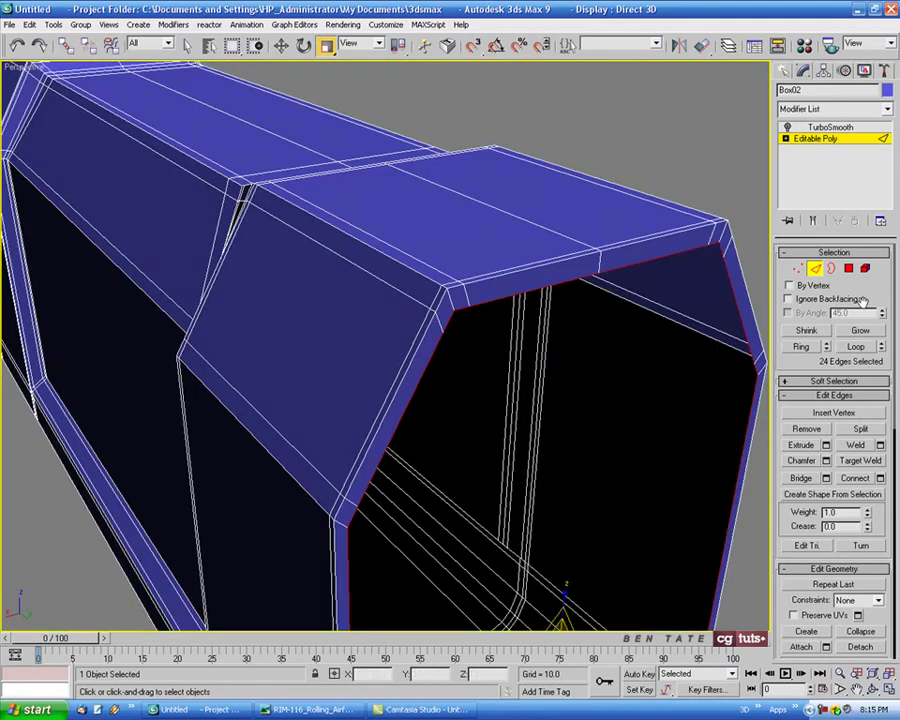
Step: Connect the ring of short edges across the rear rim with one segment, sliding the new loop towards the outer edge
{"action": "key", "text": "w"}
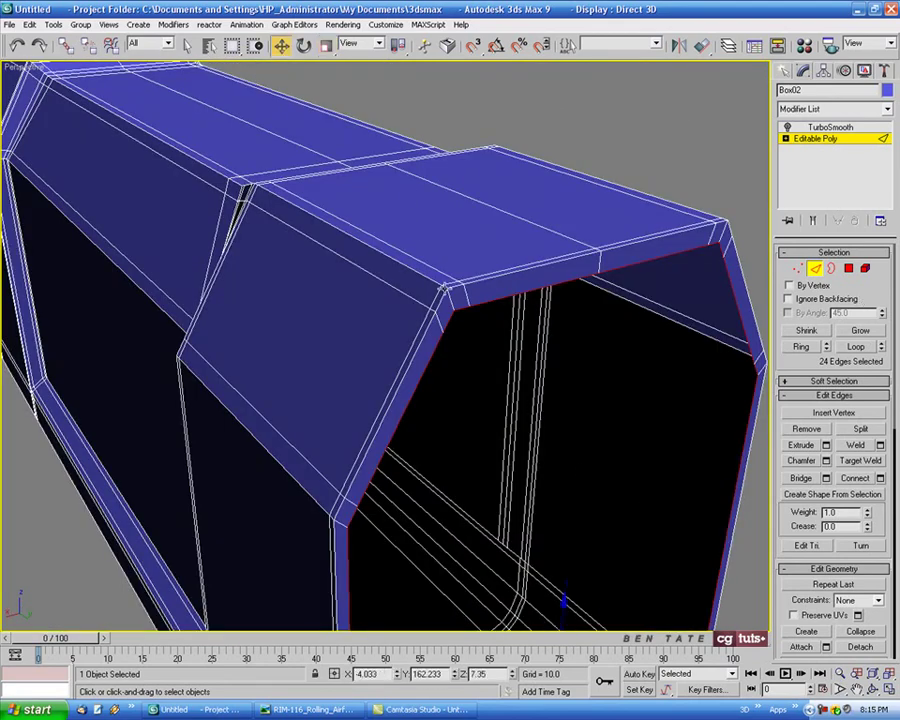
{"action": "left_click", "coordinate": [465, 296]}
{"action": "left_click", "coordinate": [803, 347]}
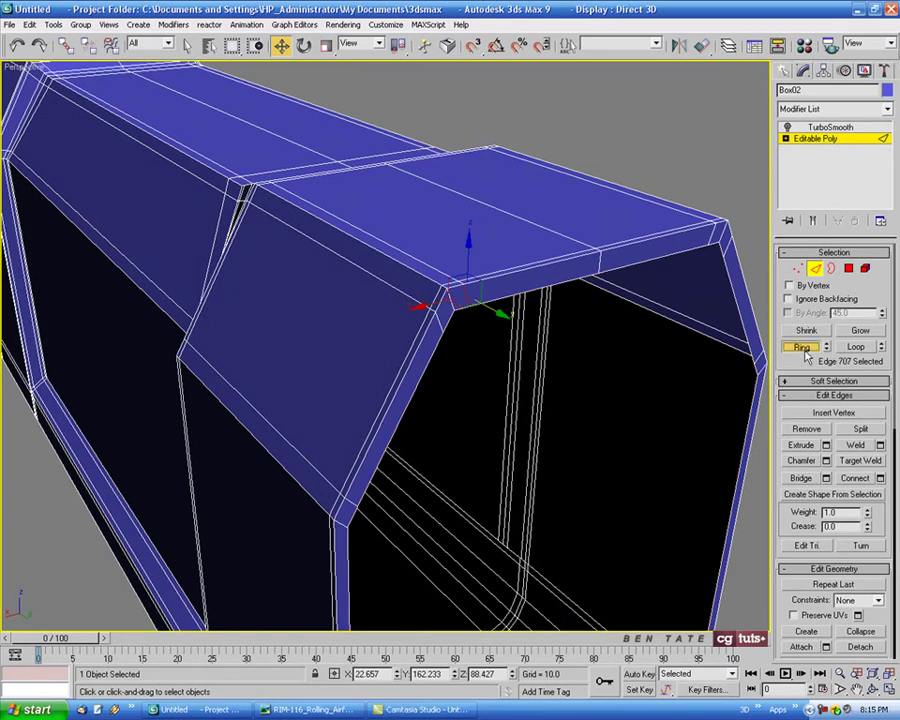
{"action": "middle_click_drag", "start_coordinate": [463, 276], "coordinate": [502, 420], "text": "alt"}
{"action": "scroll", "coordinate": [414, 308], "scroll_direction": "up", "scroll_amount": 4}
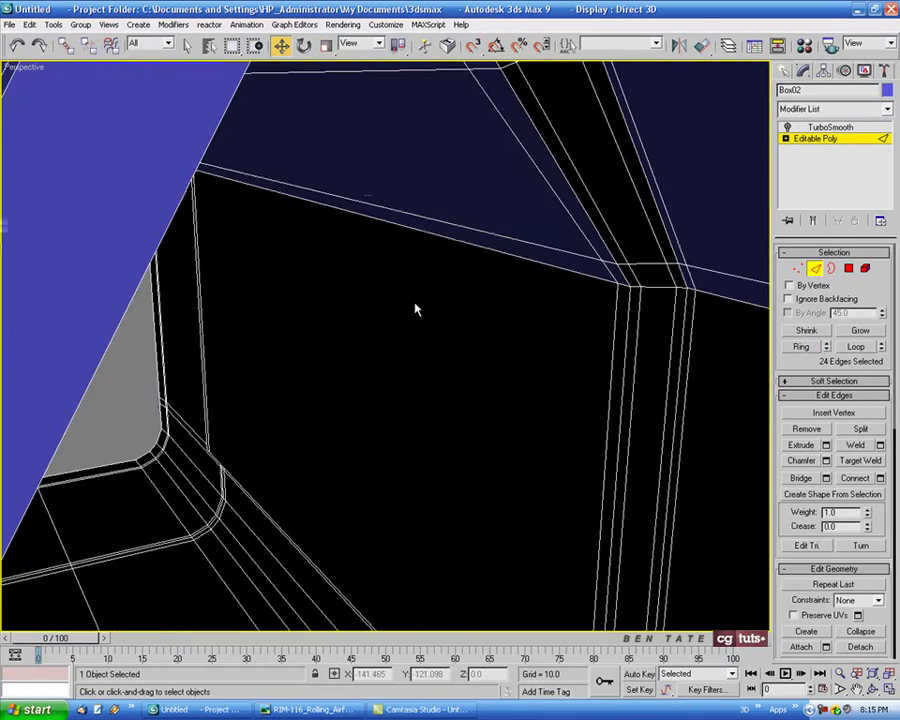
{"action": "middle_click_drag", "start_coordinate": [414, 308], "coordinate": [458, 371]}
{"action": "scroll", "coordinate": [430, 360], "scroll_direction": "down", "scroll_amount": 3}
{"action": "key", "text": "z"}
{"action": "scroll", "coordinate": [350, 228], "scroll_direction": "up", "scroll_amount": 3}
{"action": "middle_click_drag", "start_coordinate": [350, 228], "coordinate": [450, 330]}
{"action": "scroll", "coordinate": [362, 270], "scroll_direction": "up", "scroll_amount": 3}
{"action": "scroll", "coordinate": [380, 253], "scroll_direction": "down", "scroll_amount": 2}
{"action": "scroll", "coordinate": [378, 287], "scroll_direction": "up", "scroll_amount": 2}
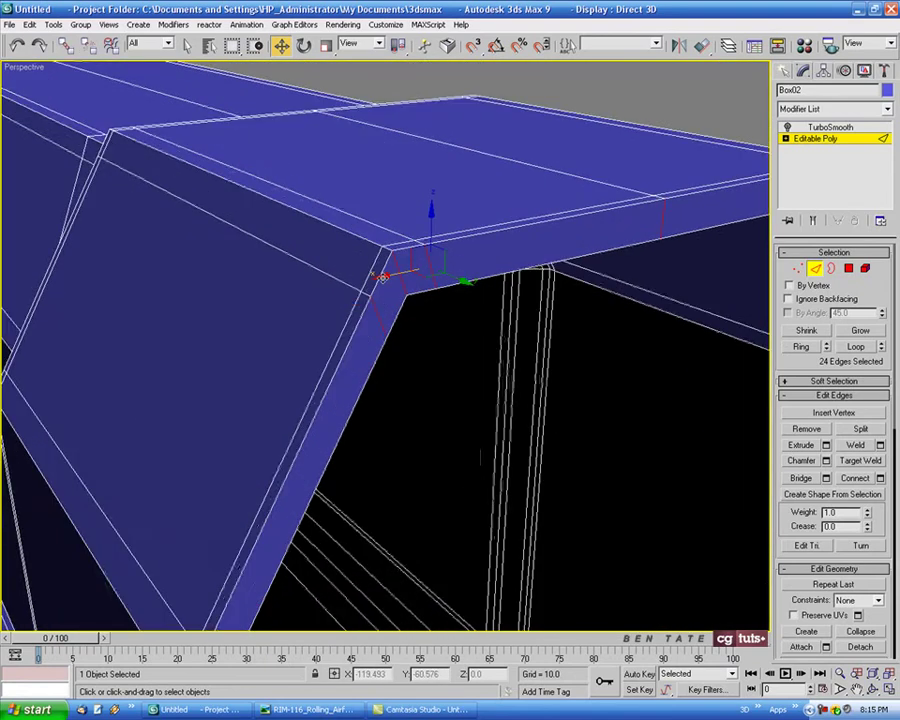
{"action": "left_click", "coordinate": [880, 478]}
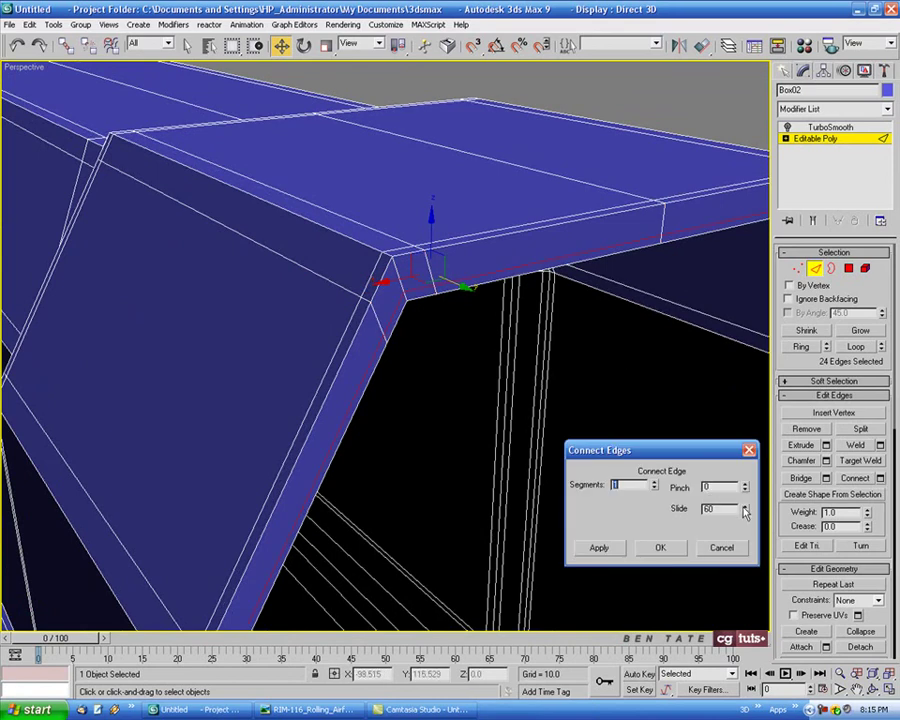
{"action": "left_click_drag", "start_coordinate": [744, 512], "coordinate": [746, 467]}
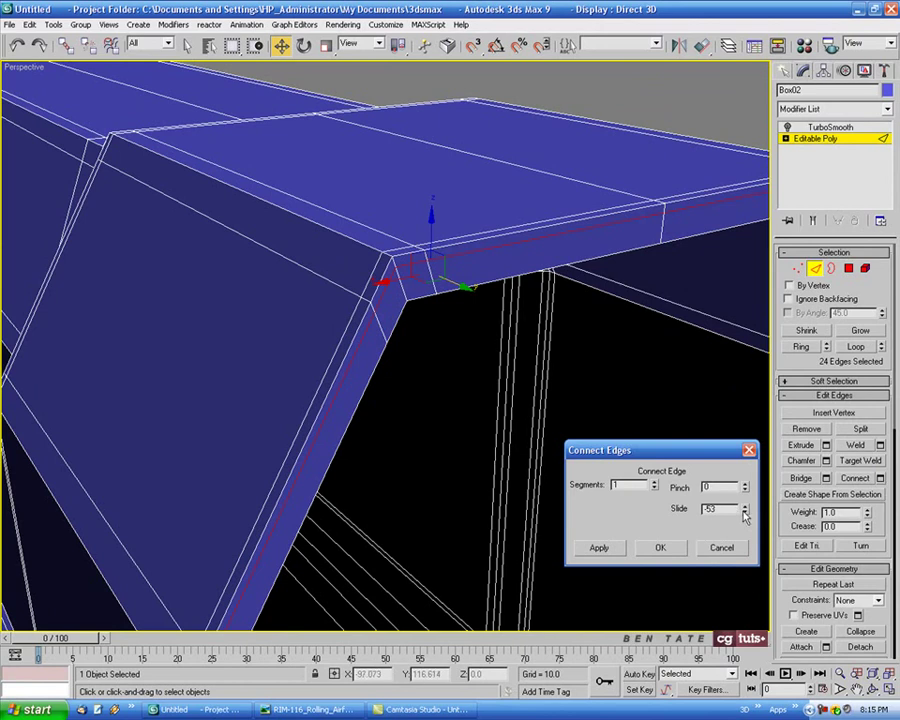
{"action": "left_click_drag", "start_coordinate": [745, 516], "coordinate": [681, 508]}
{"action": "left_click", "coordinate": [662, 549]}
Step: Connect the ring of short edges across the front rim using the same settings as the rear rim
{"action": "middle_click_drag", "start_coordinate": [402, 432], "coordinate": [407, 329], "text": "alt"}
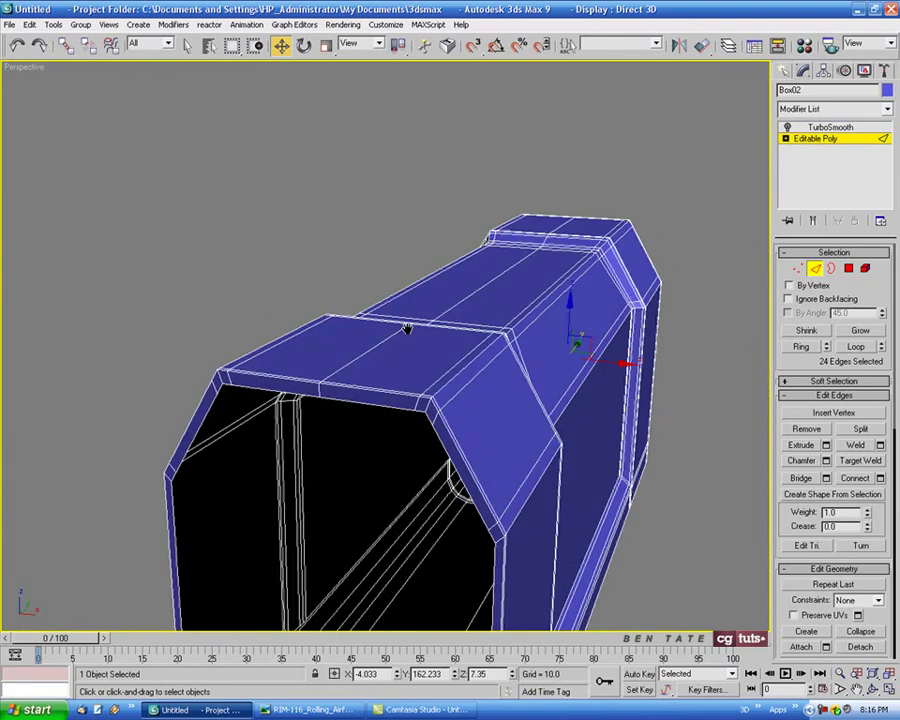
{"action": "scroll", "coordinate": [349, 341], "scroll_direction": "up", "scroll_amount": 3}
{"action": "left_click", "coordinate": [297, 410]}
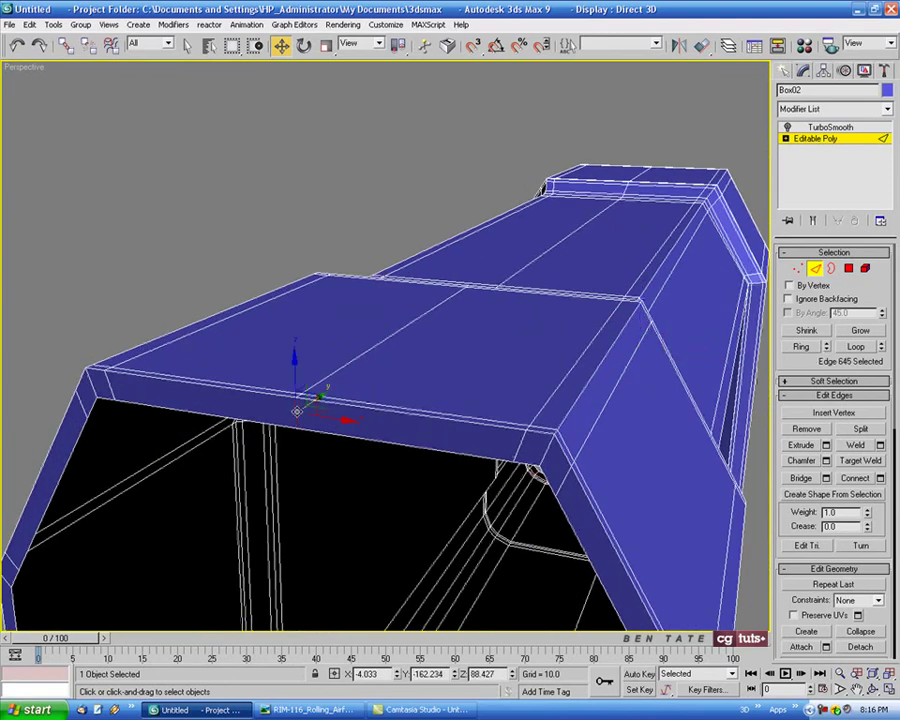
{"action": "left_click", "coordinate": [801, 346]}
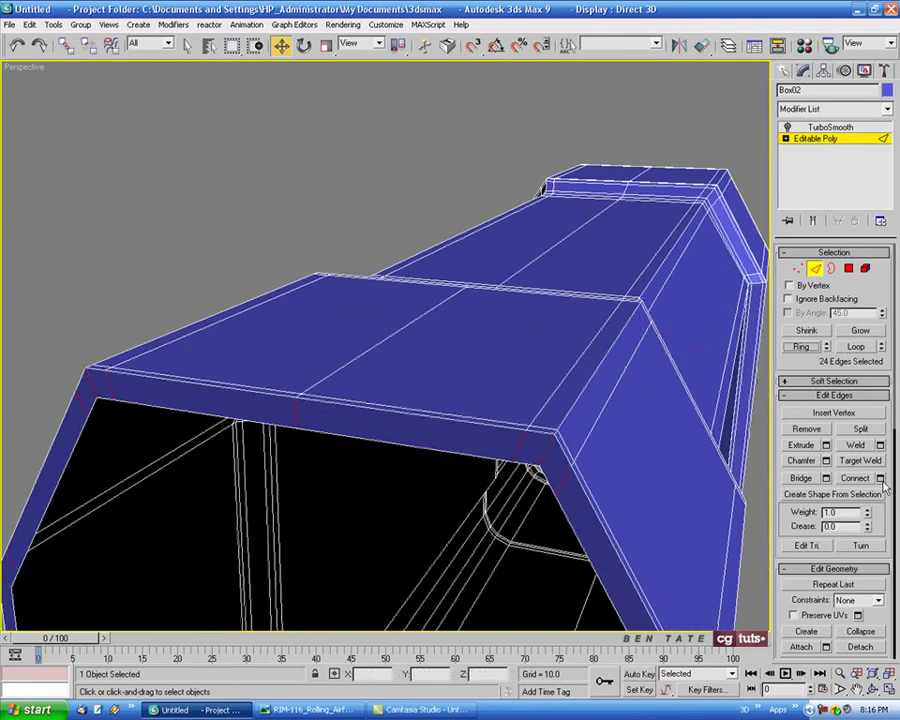
{"action": "left_click", "coordinate": [880, 478]}
{"action": "left_click", "coordinate": [663, 552]}
{"action": "middle_click_drag", "start_coordinate": [463, 269], "coordinate": [610, 282], "text": "alt"}
{"action": "scroll", "coordinate": [626, 357], "scroll_direction": "down", "scroll_amount": 5}
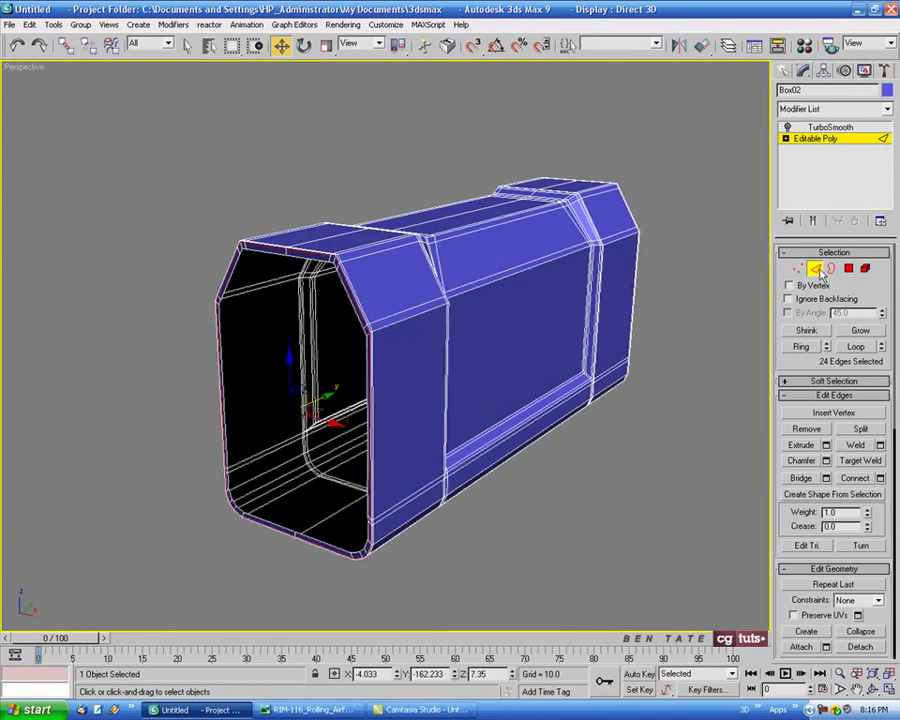
Step: Leave edge editing, turn the TurboSmooth result on and hide the edge overlay on the launcher body
{"action": "left_click", "coordinate": [818, 270]}
{"action": "left_click", "coordinate": [789, 130]}
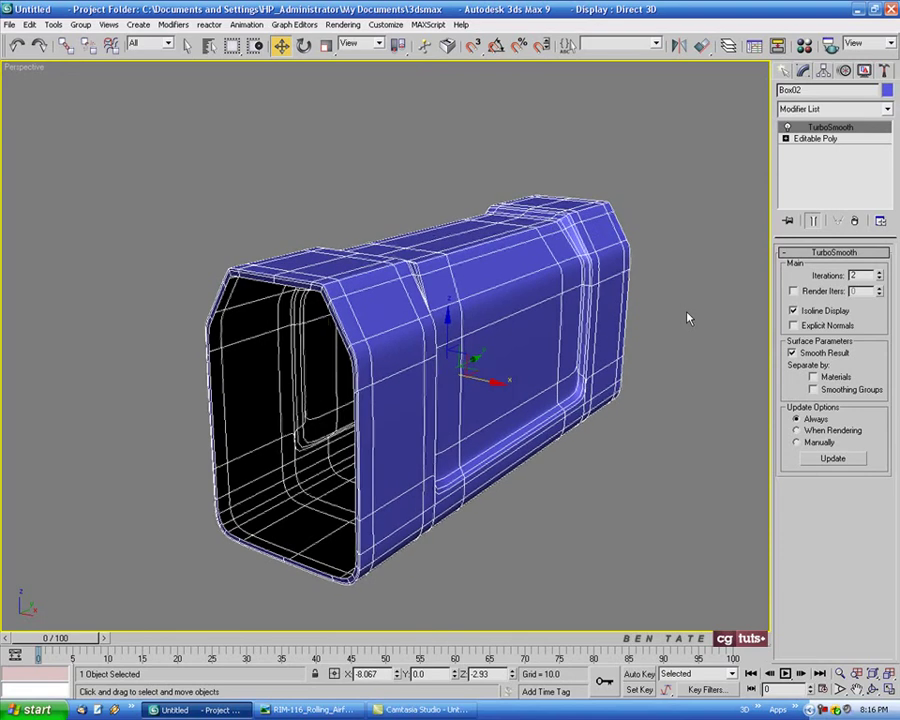
{"action": "key", "text": "F4"}
{"action": "middle_click_drag", "start_coordinate": [585, 440], "coordinate": [567, 443], "text": "alt"}
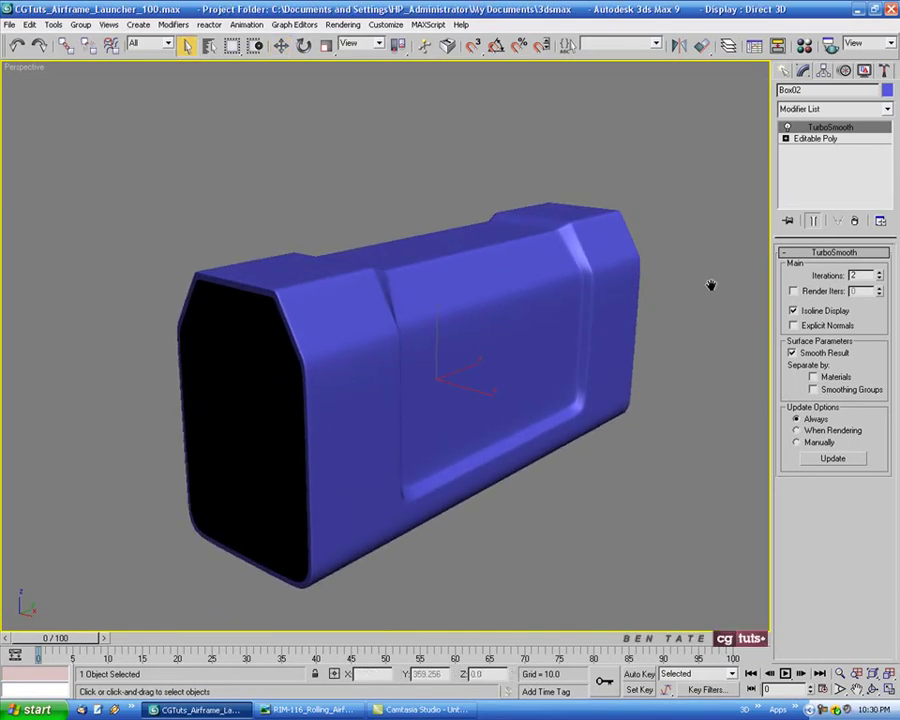
Step: Rename the launcher body Barrel and set its object color to black
{"action": "double_click", "coordinate": [805, 90]}
{"action": "type", "text": "Bar"}
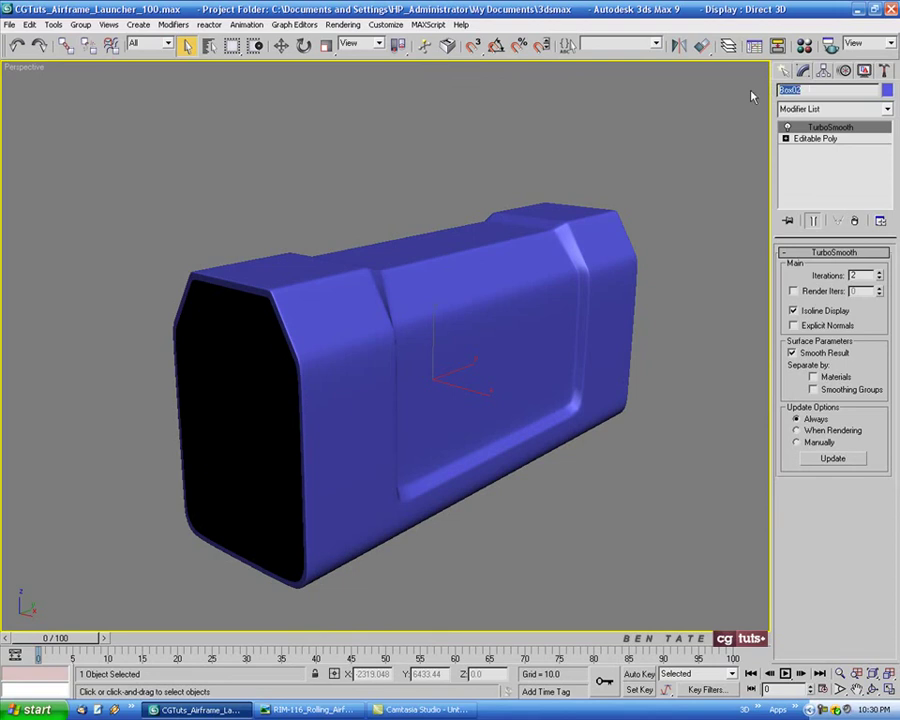
{"action": "type", "text": "rel"}
{"action": "middle_click_drag", "start_coordinate": [640, 174], "coordinate": [636, 170]}
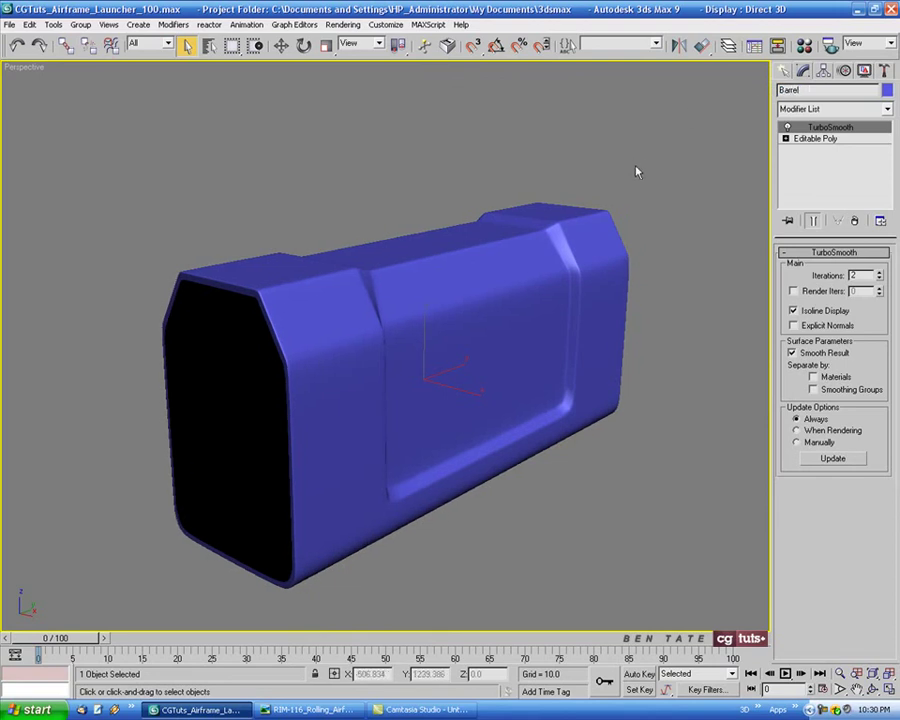
{"action": "left_click", "coordinate": [886, 90]}
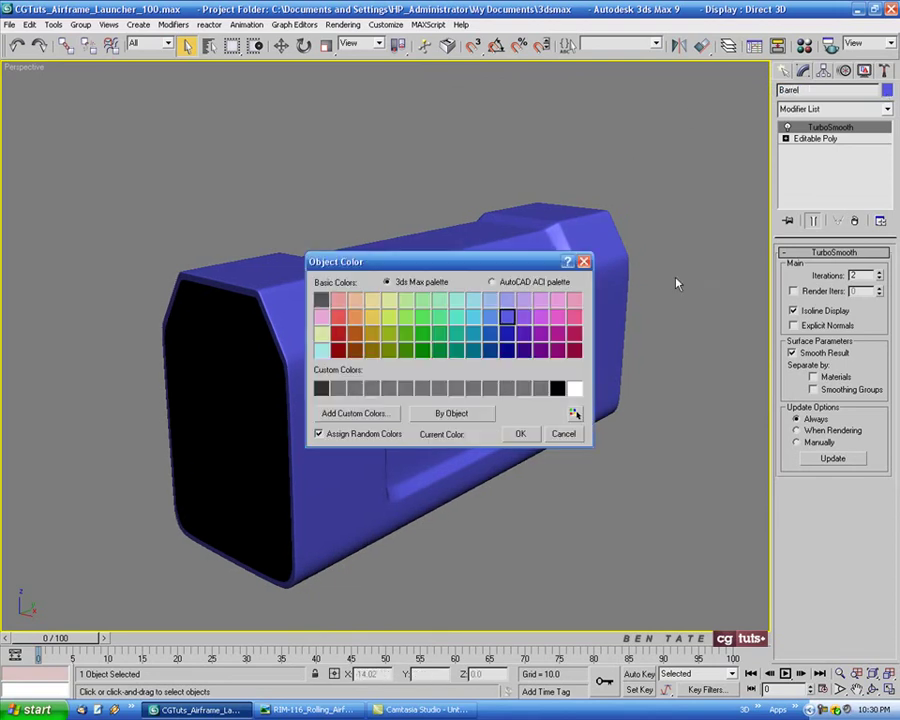
{"action": "left_click", "coordinate": [522, 434]}
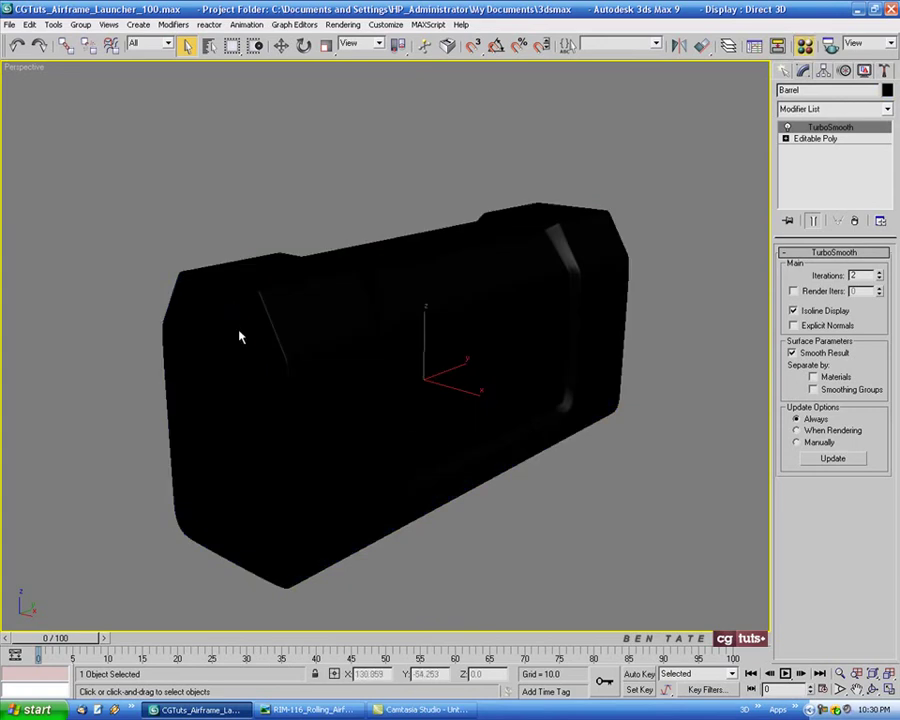
Step: Assign the 01 - Default material to Barrel and lighten its diffuse color to a grey value of 188
{"action": "key", "text": "m"}
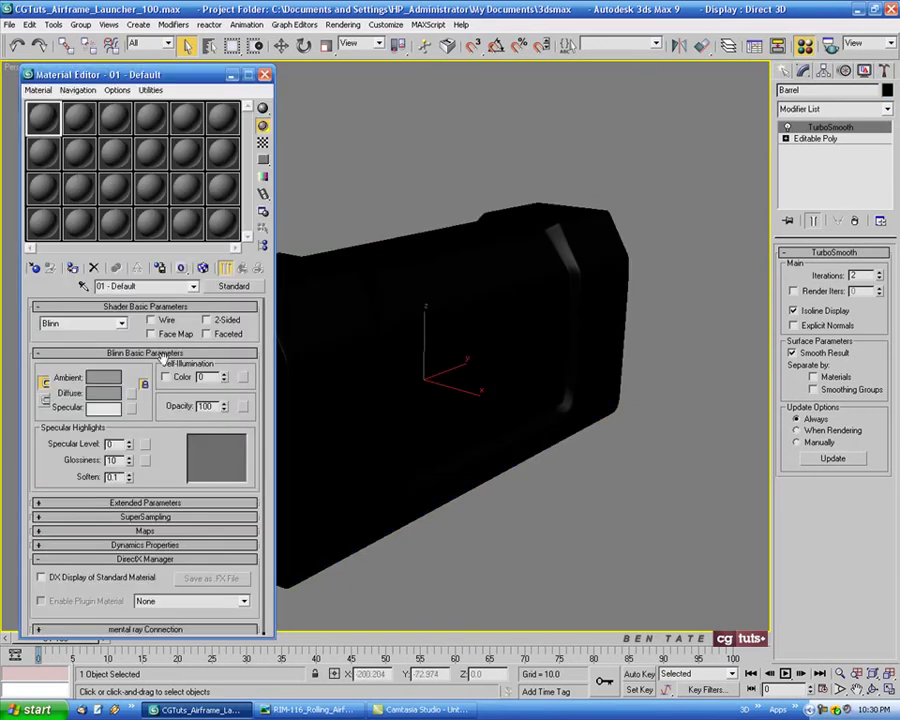
{"action": "left_click", "coordinate": [72, 268]}
{"action": "left_click", "coordinate": [103, 392]}
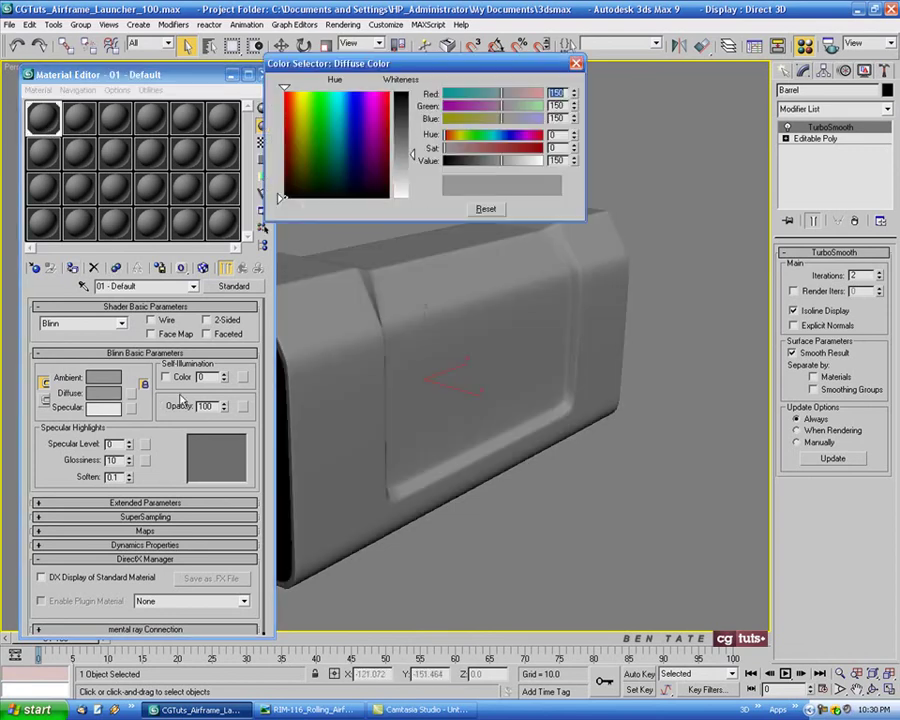
{"action": "left_click_drag", "start_coordinate": [403, 162], "coordinate": [403, 170]}
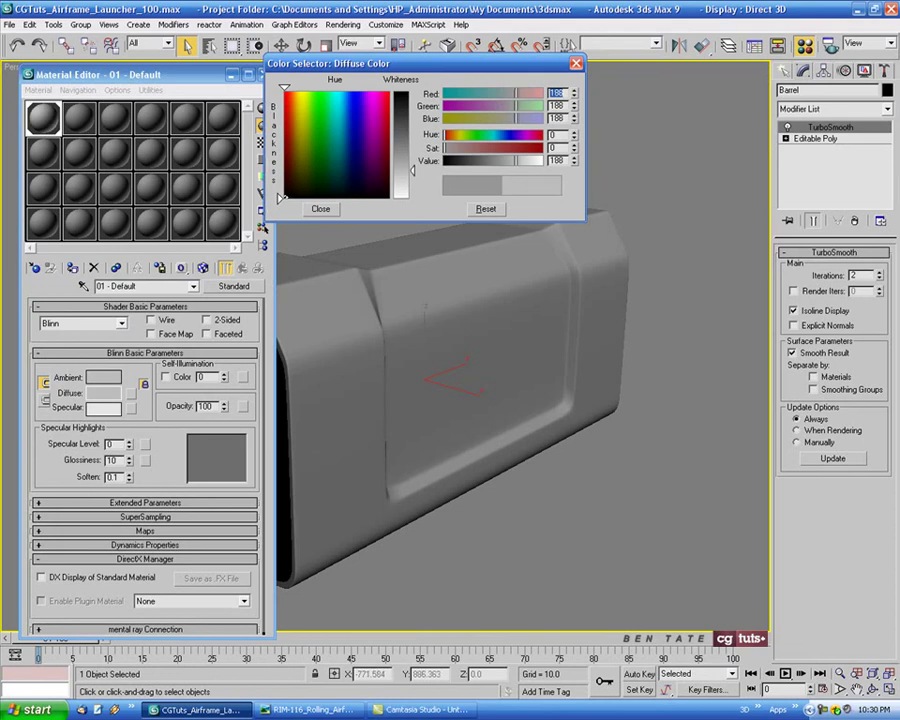
{"action": "left_click", "coordinate": [320, 208]}
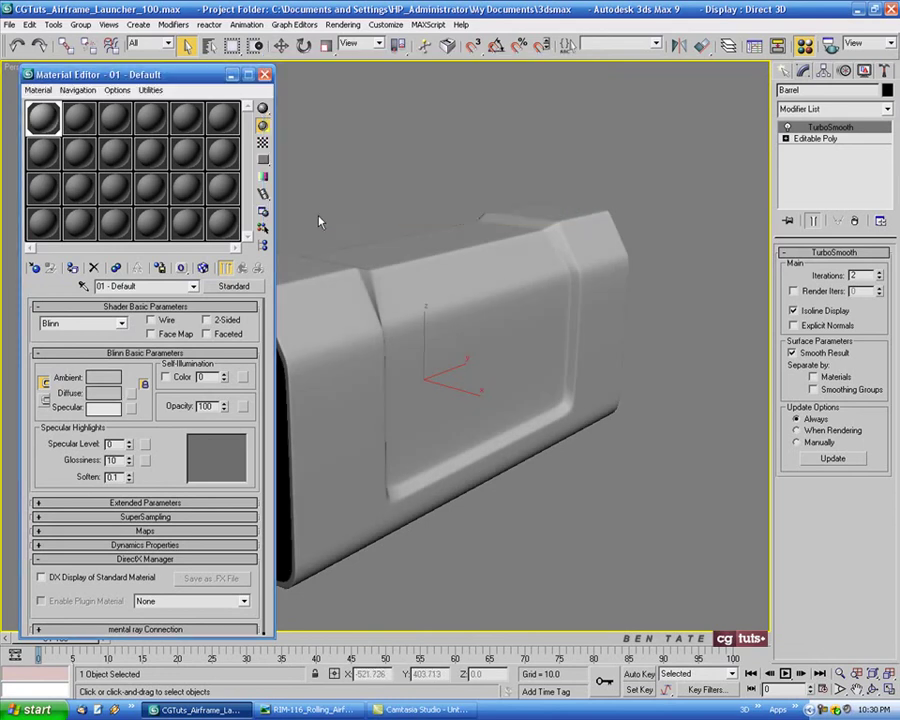
{"action": "left_click", "coordinate": [265, 74]}
{"action": "middle_click_drag", "start_coordinate": [372, 144], "coordinate": [375, 141]}
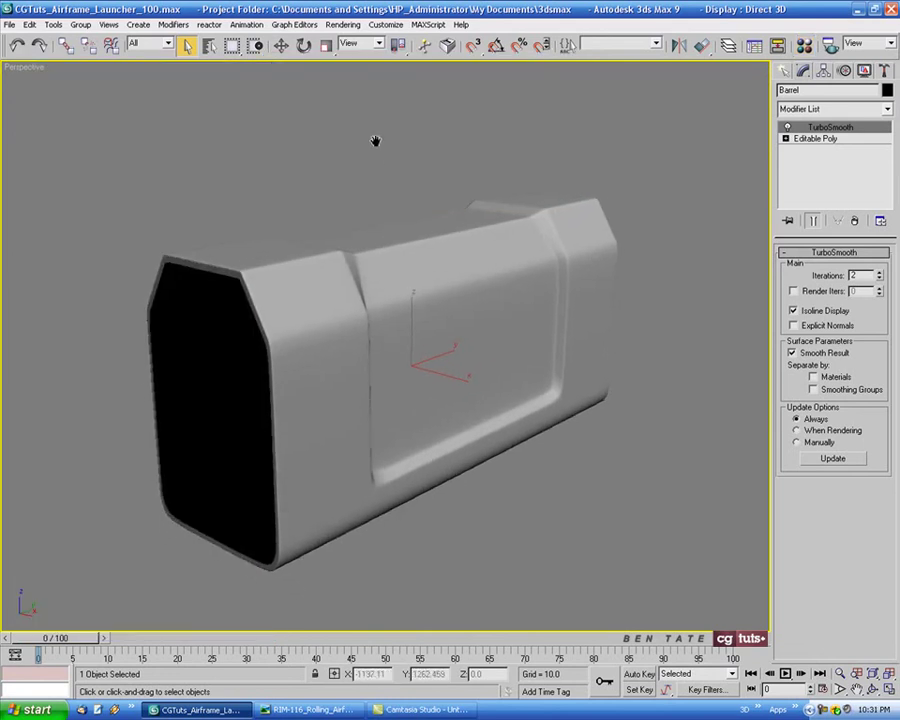
Step: Examine the RIM-116 launcher reference photo and inspect the unsmoothed edges around Barrel's front rim
{"action": "left_click", "coordinate": [310, 709]}
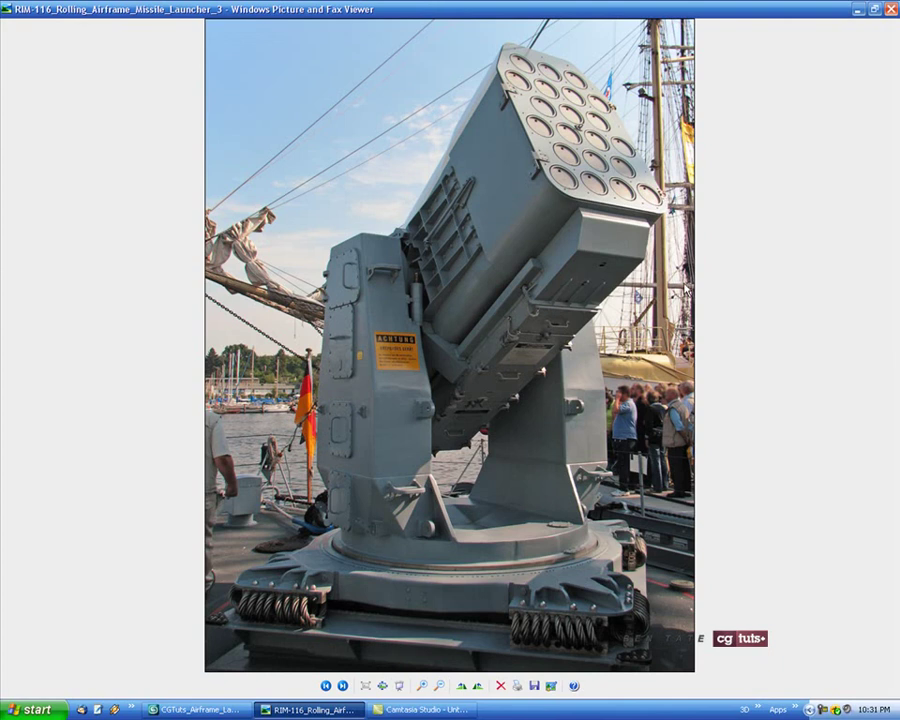
{"action": "left_click", "coordinate": [857, 9]}
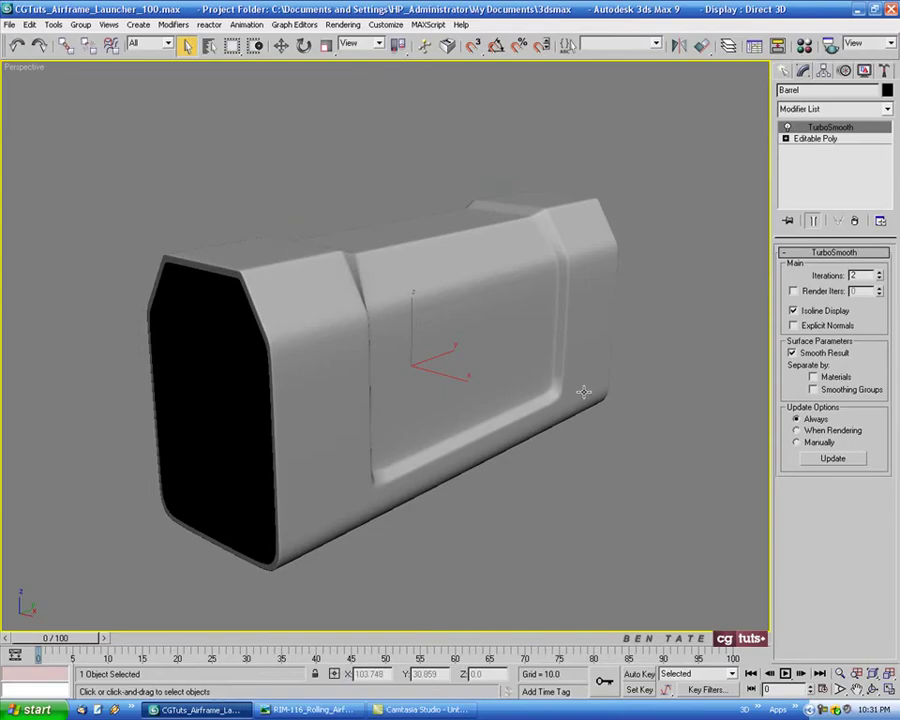
{"action": "mouse_move", "coordinate": [561, 395]}
{"action": "middle_mouse_down", "text": "alt"}
{"action": "mouse_move", "coordinate": [506, 378]}
{"action": "mouse_move", "coordinate": [538, 345]}
{"action": "mouse_move", "coordinate": [510, 333]}
{"action": "mouse_move", "coordinate": [533, 335]}
{"action": "middle_mouse_up", "text": "alt"}
{"action": "key", "text": "F4"}
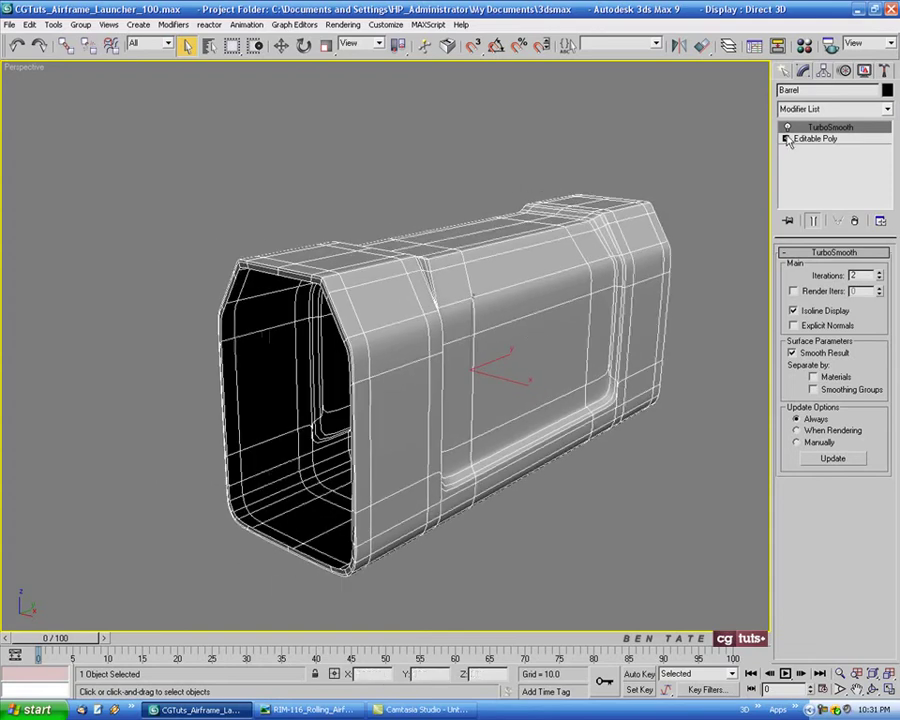
{"action": "middle_click_drag", "start_coordinate": [760, 178], "coordinate": [697, 193], "text": "alt"}
{"action": "middle_click_drag", "start_coordinate": [526, 298], "coordinate": [541, 304], "text": "alt"}
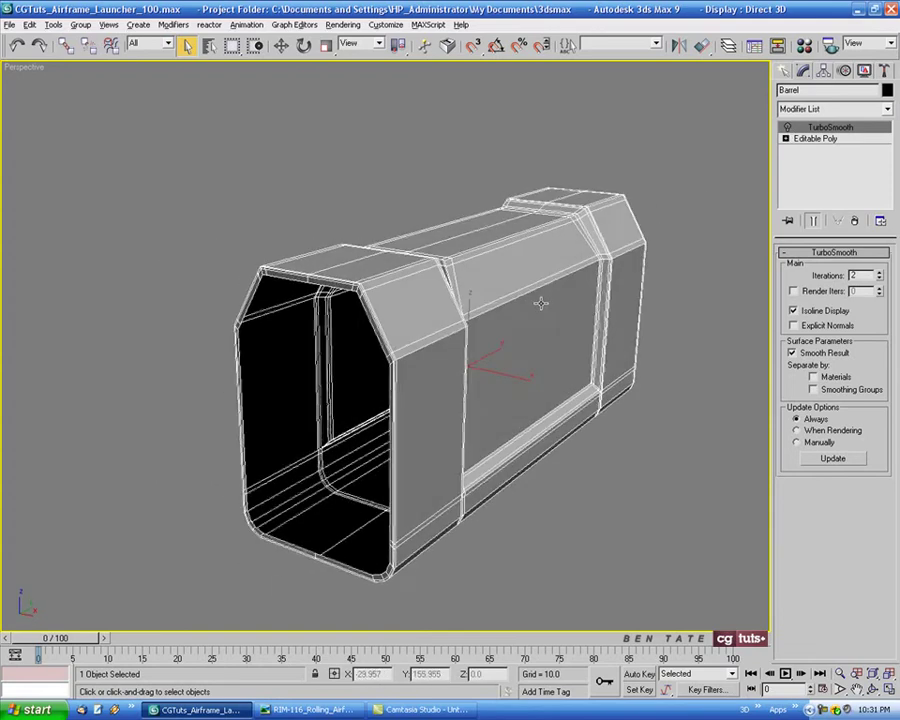
{"action": "scroll", "coordinate": [368, 294], "scroll_direction": "up", "scroll_amount": 5}
{"action": "middle_click_drag", "start_coordinate": [368, 294], "coordinate": [434, 328]}
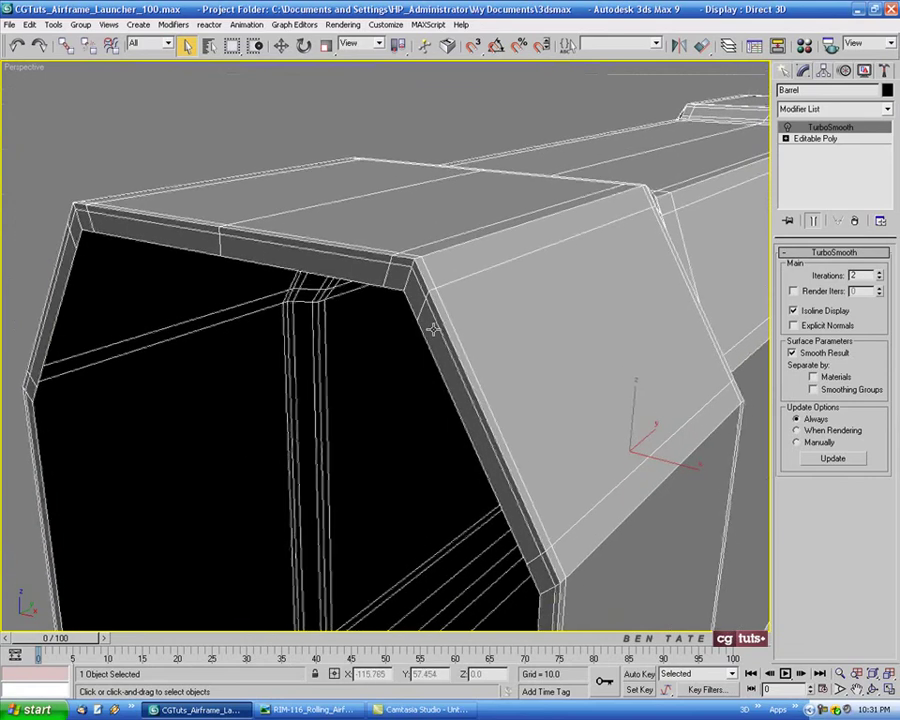
Step: Create a linear shape from the outer edge loop of Barrel's front rim, and leave edge editing
{"action": "left_click", "coordinate": [811, 141]}
{"action": "left_click", "coordinate": [813, 141]}
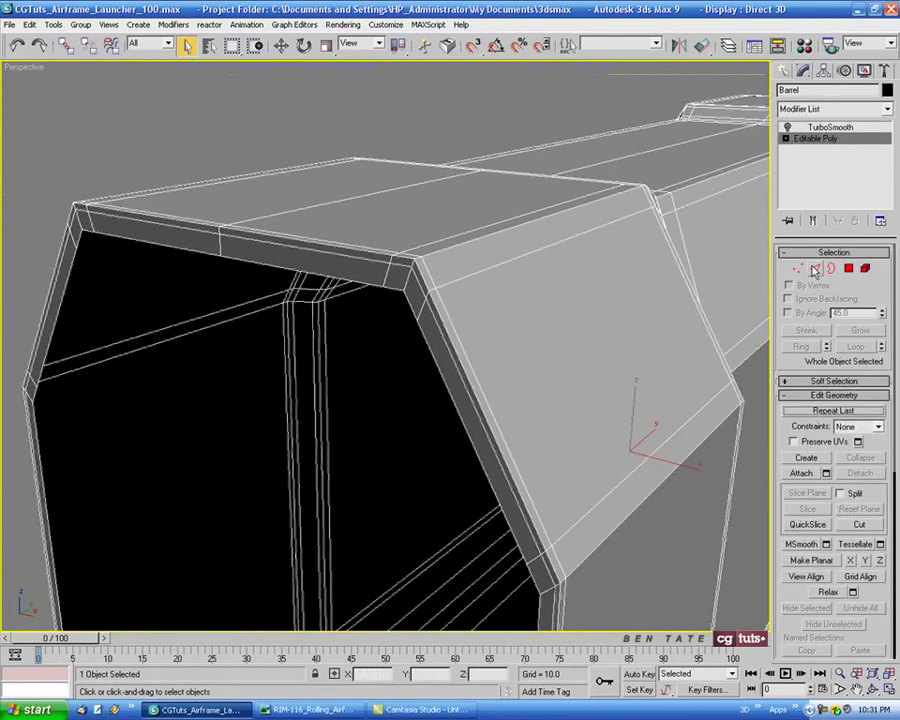
{"action": "key", "text": "2"}
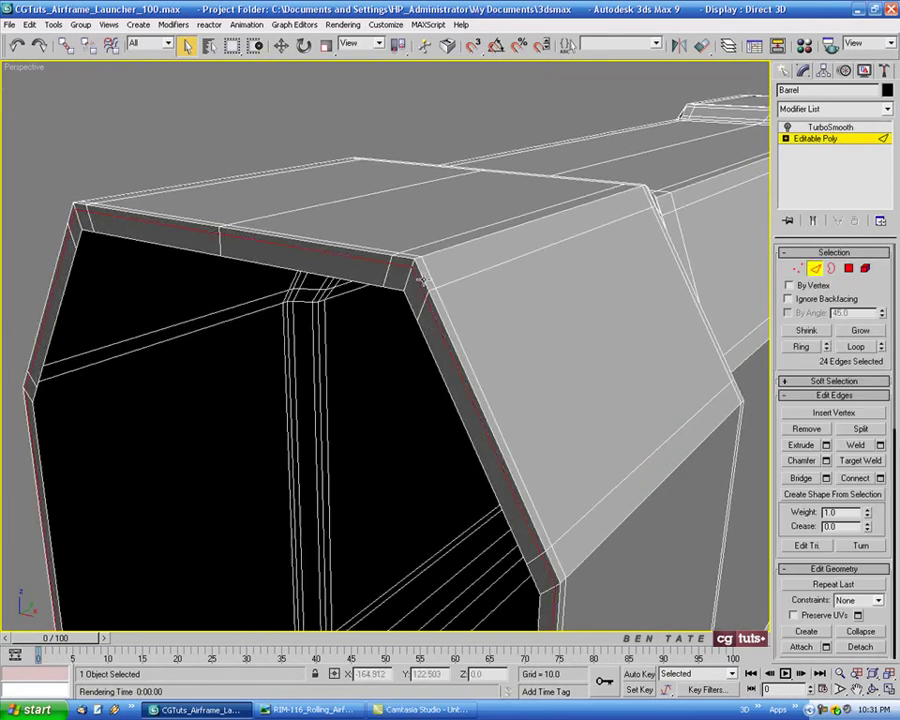
{"action": "left_click", "coordinate": [420, 279]}
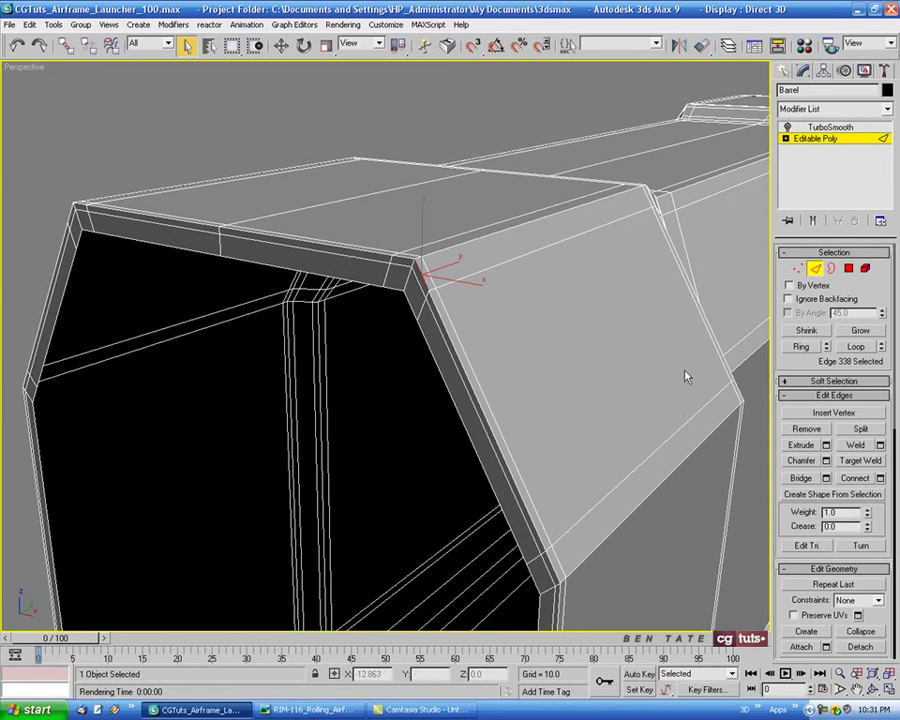
{"action": "left_click", "coordinate": [856, 347]}
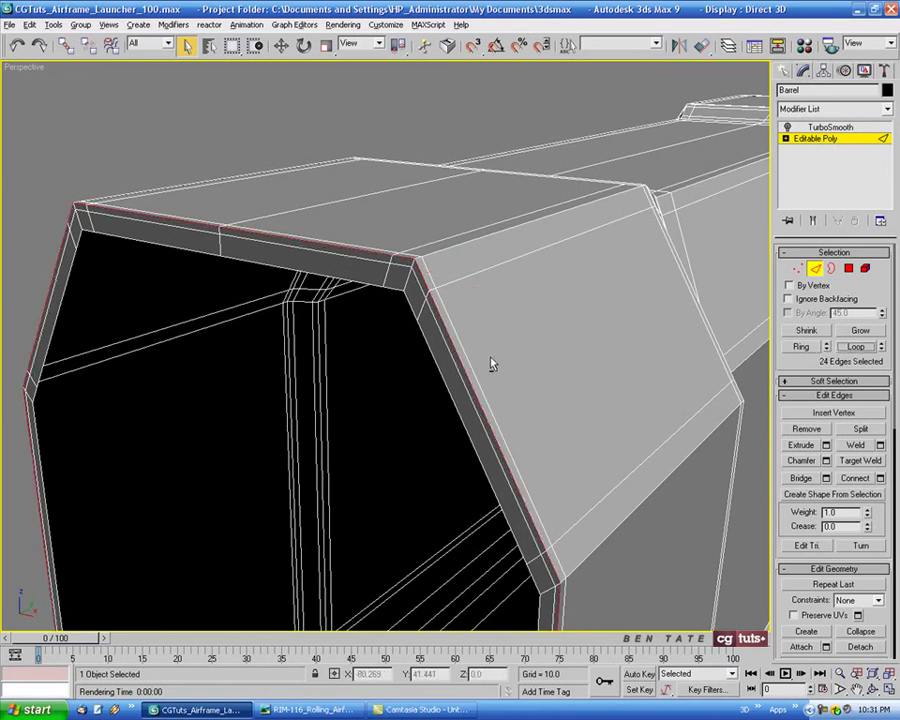
{"action": "middle_click_drag", "start_coordinate": [491, 364], "coordinate": [350, 248], "text": "alt"}
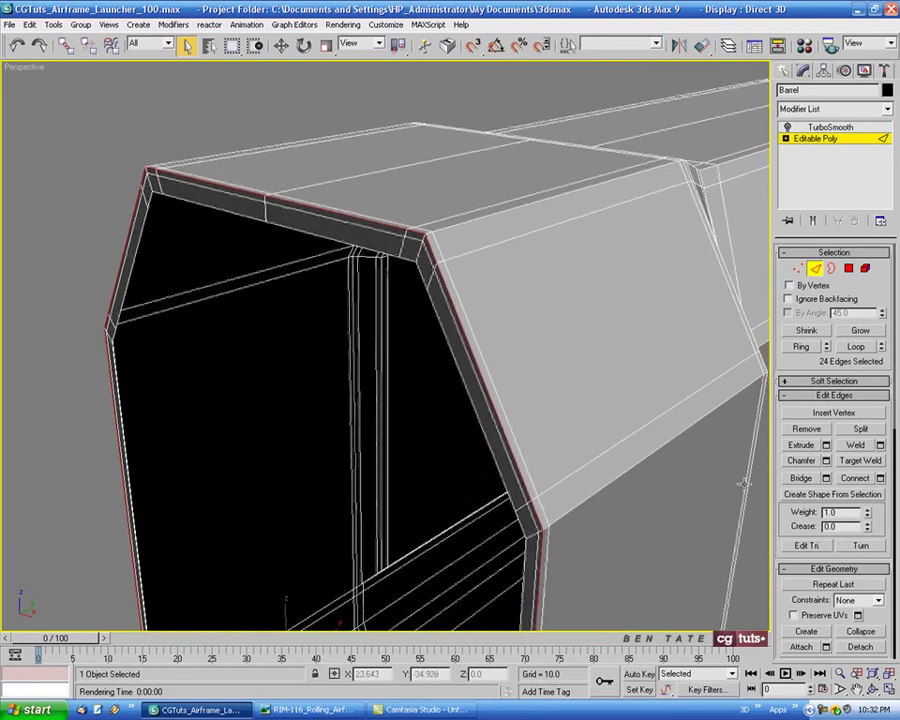
{"action": "left_click", "coordinate": [836, 494]}
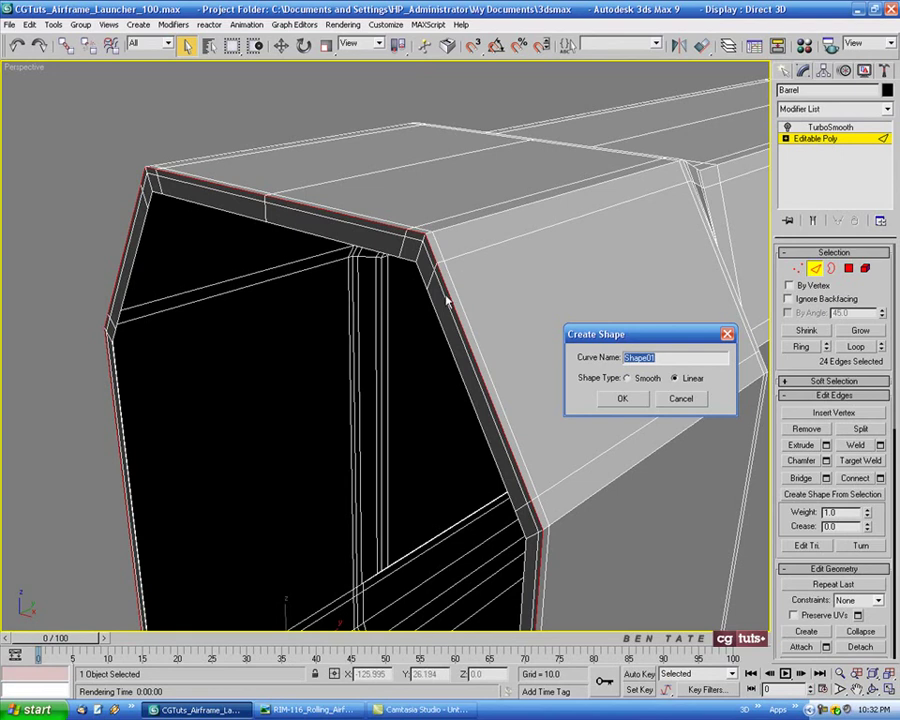
{"action": "left_click", "coordinate": [624, 399]}
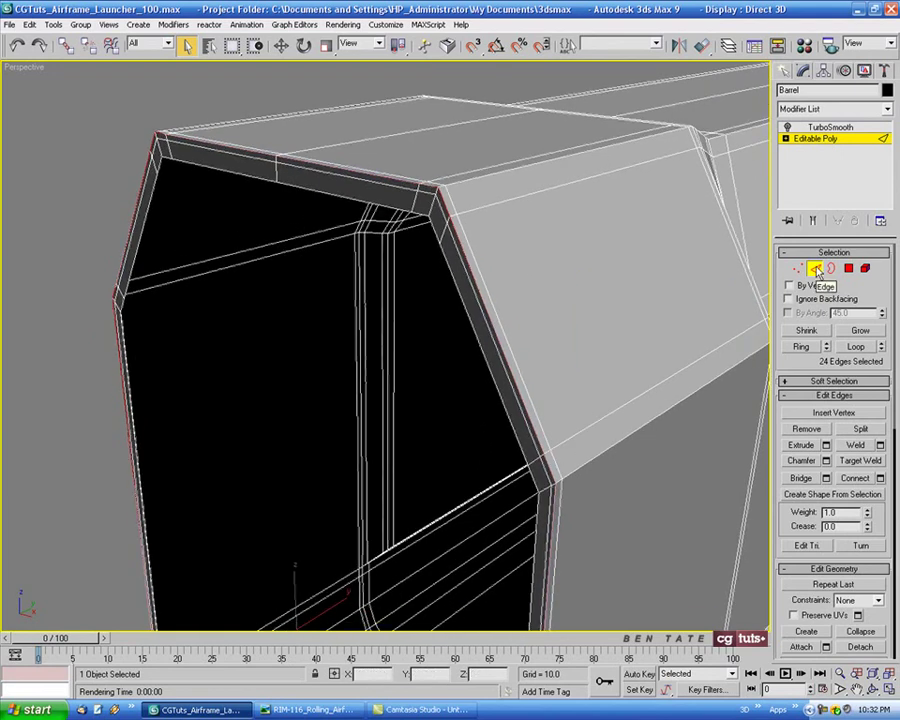
{"action": "left_click", "coordinate": [815, 268]}
{"action": "middle_click_drag", "start_coordinate": [685, 302], "coordinate": [674, 305]}
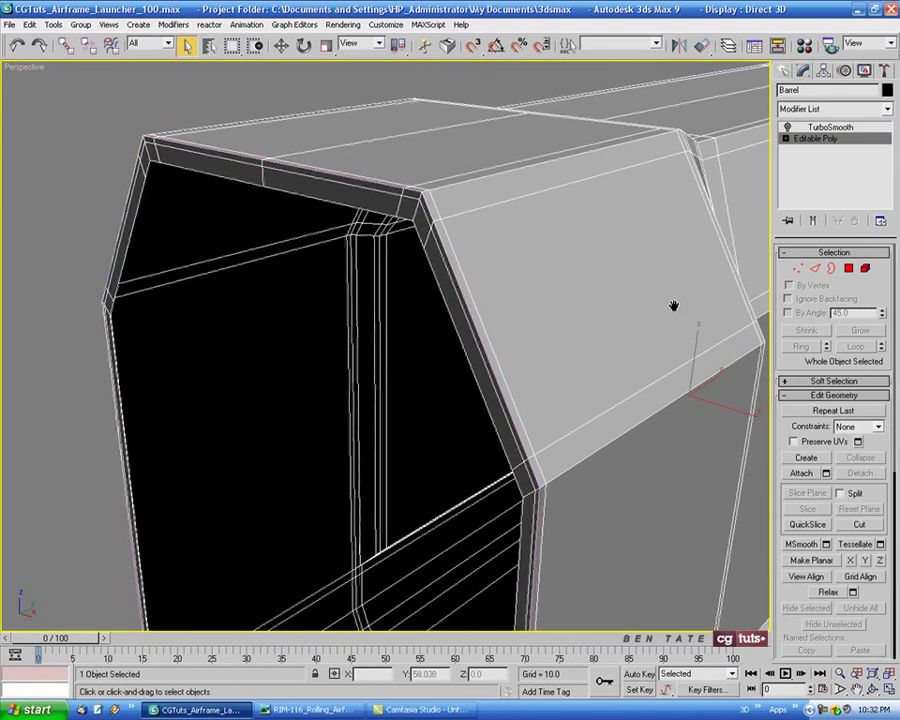
Step: Return Barrel to its TurboSmooth level, select the extracted rim outline by name and hide all unselected objects
{"action": "left_click", "coordinate": [812, 128]}
{"action": "middle_click_drag", "start_coordinate": [588, 314], "coordinate": [508, 246], "text": "alt"}
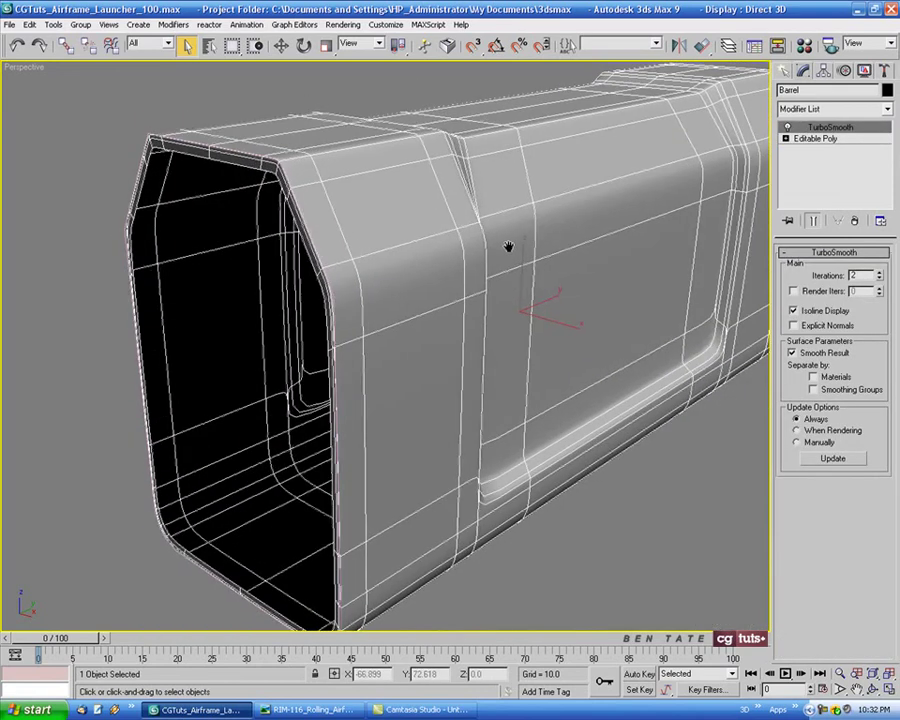
{"action": "key", "text": "h"}
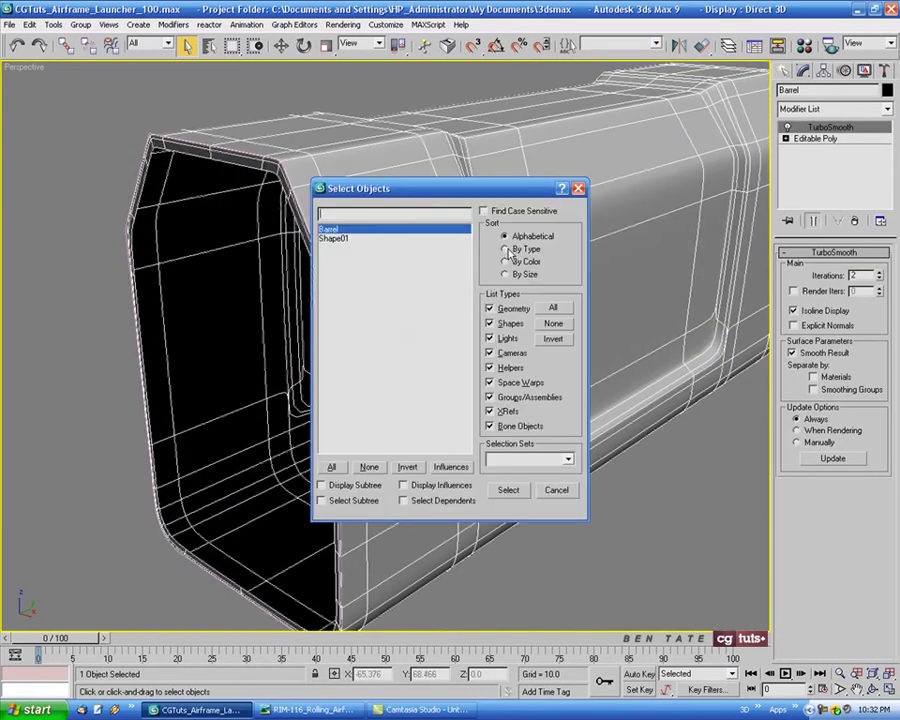
{"action": "double_click", "coordinate": [333, 239]}
{"action": "right_click", "coordinate": [444, 292]}
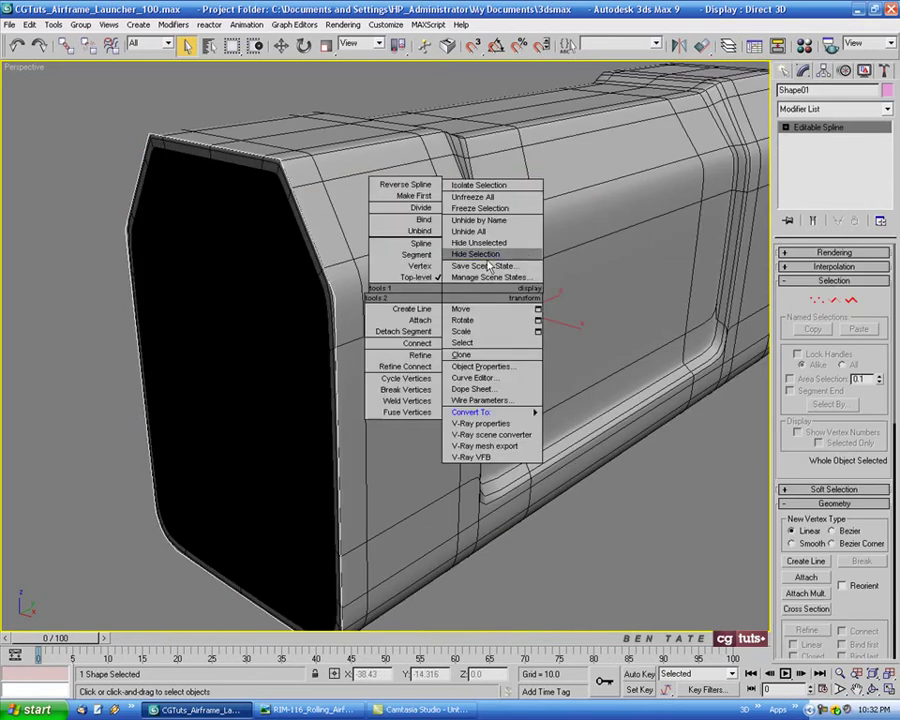
{"action": "left_click", "coordinate": [482, 242]}
{"action": "scroll", "coordinate": [484, 265], "scroll_direction": "down", "scroll_amount": 4}
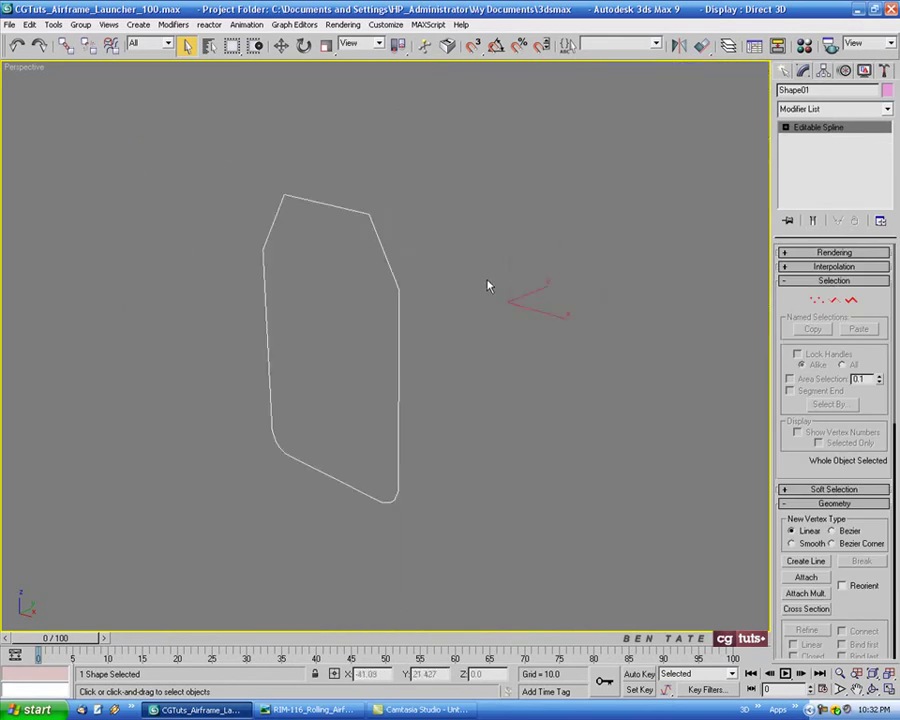
Step: Show the isolated rim outline in the maximized Front view, framed to fill the viewport
{"action": "middle_click_drag", "start_coordinate": [488, 286], "coordinate": [470, 320], "text": "alt"}
{"action": "middle_click_drag", "start_coordinate": [566, 398], "coordinate": [590, 398], "text": "alt"}
{"action": "key", "text": "alt+w"}
{"action": "right_click", "coordinate": [651, 285]}
{"action": "key", "text": "alt+w"}
{"action": "scroll", "coordinate": [617, 285], "scroll_direction": "down", "scroll_amount": 2}
{"action": "middle_click_drag", "start_coordinate": [663, 281], "coordinate": [604, 300]}
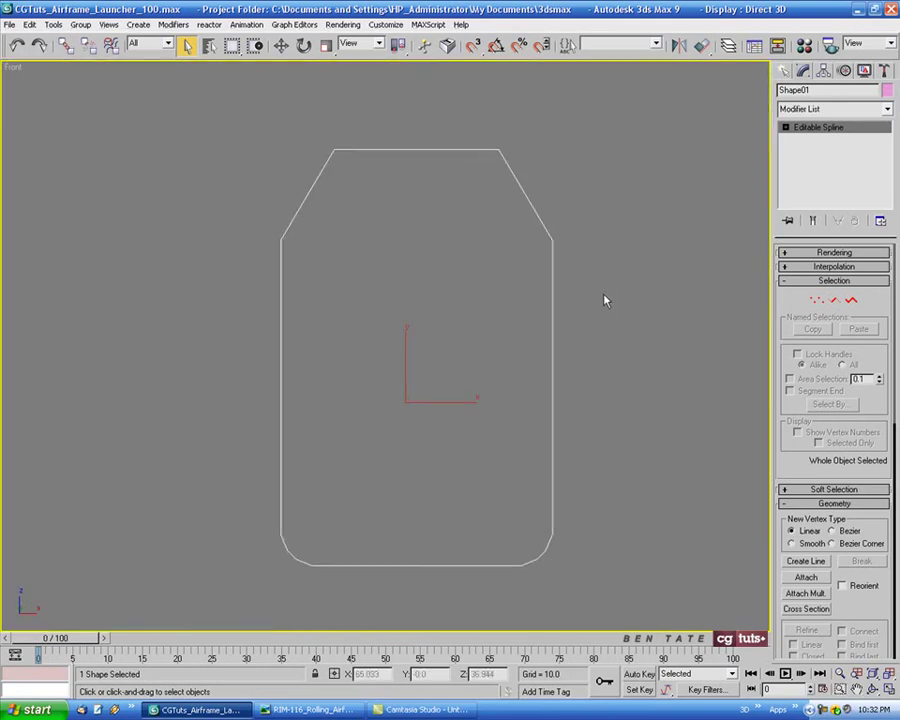
{"action": "middle_click_drag", "start_coordinate": [582, 251], "coordinate": [588, 245]}
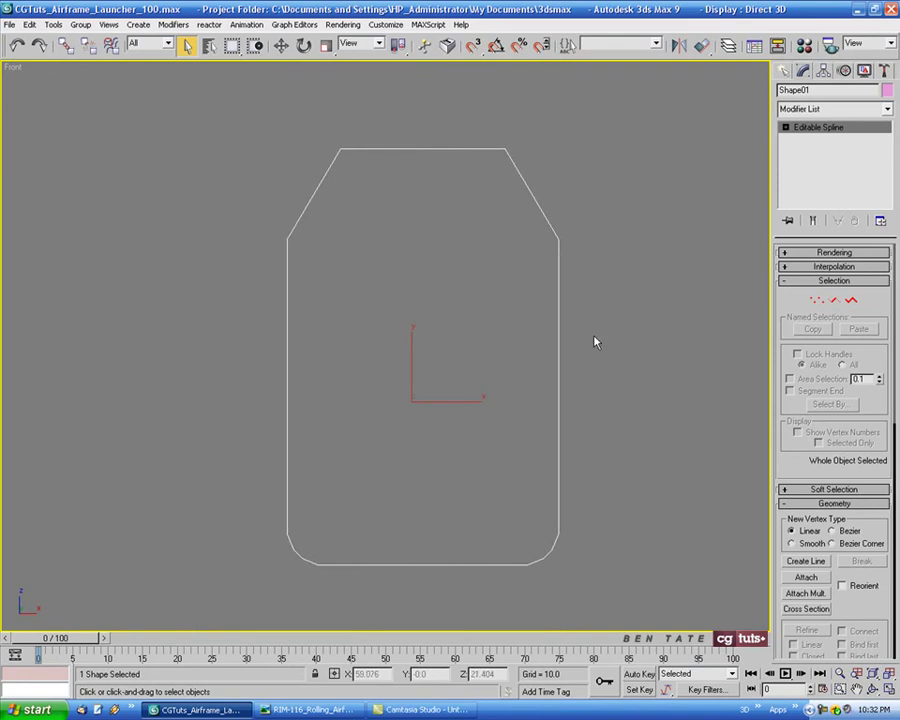
{"action": "middle_click_drag", "start_coordinate": [594, 342], "coordinate": [594, 339]}
{"action": "middle_click_drag", "start_coordinate": [593, 410], "coordinate": [590, 412]}
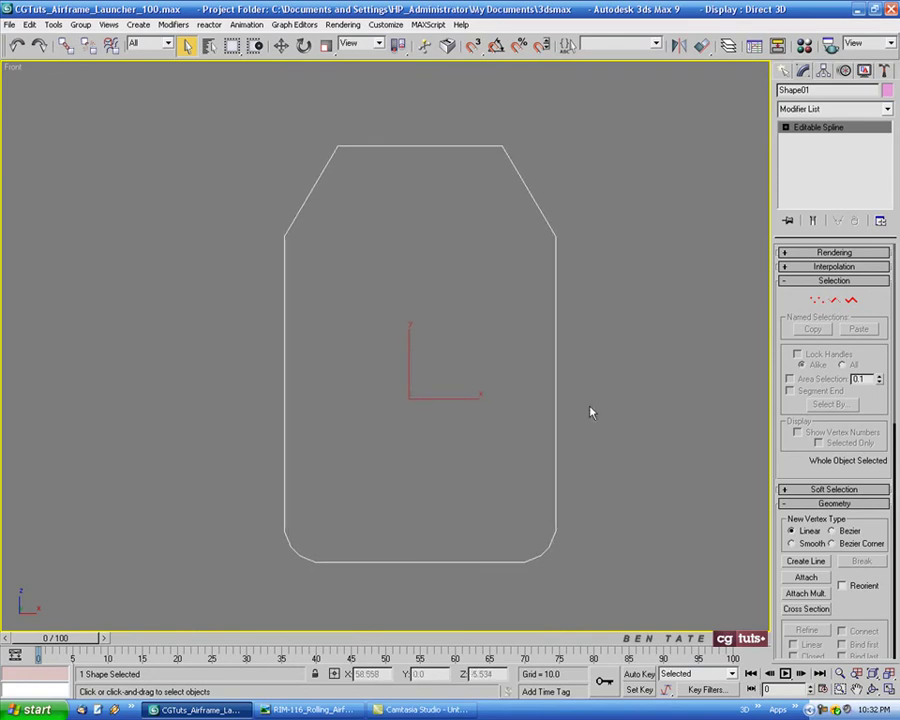
{"action": "key", "text": "alt+z"}
{"action": "left_click_drag", "start_coordinate": [591, 480], "coordinate": [507, 415]}
{"action": "left_click_drag", "start_coordinate": [428, 360], "coordinate": [438, 343]}
{"action": "middle_click_drag", "start_coordinate": [438, 343], "coordinate": [437, 348]}
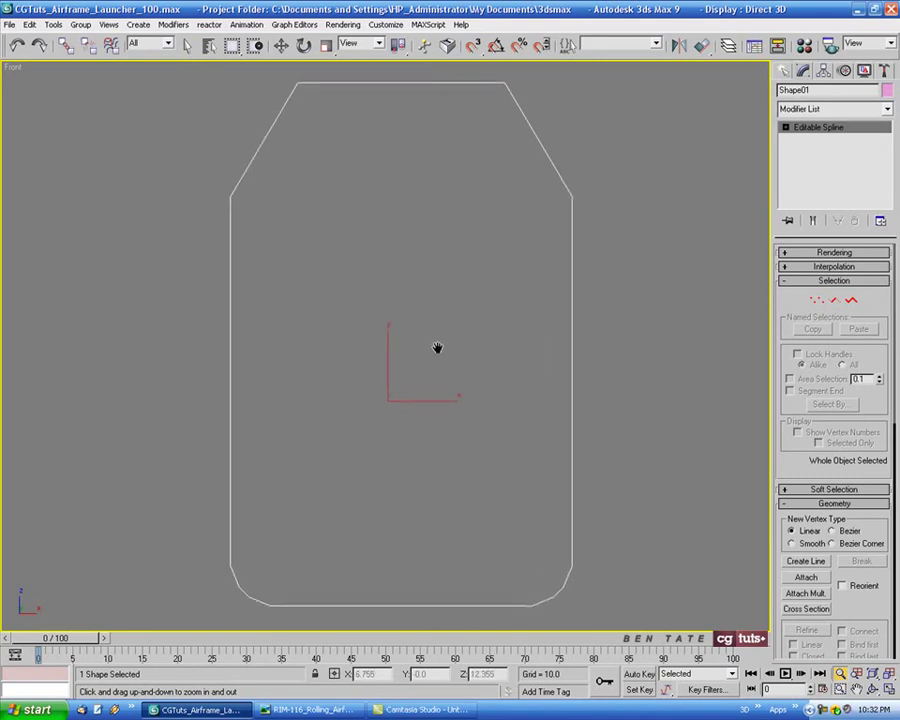
{"action": "middle_click_drag", "start_coordinate": [526, 327], "coordinate": [521, 326]}
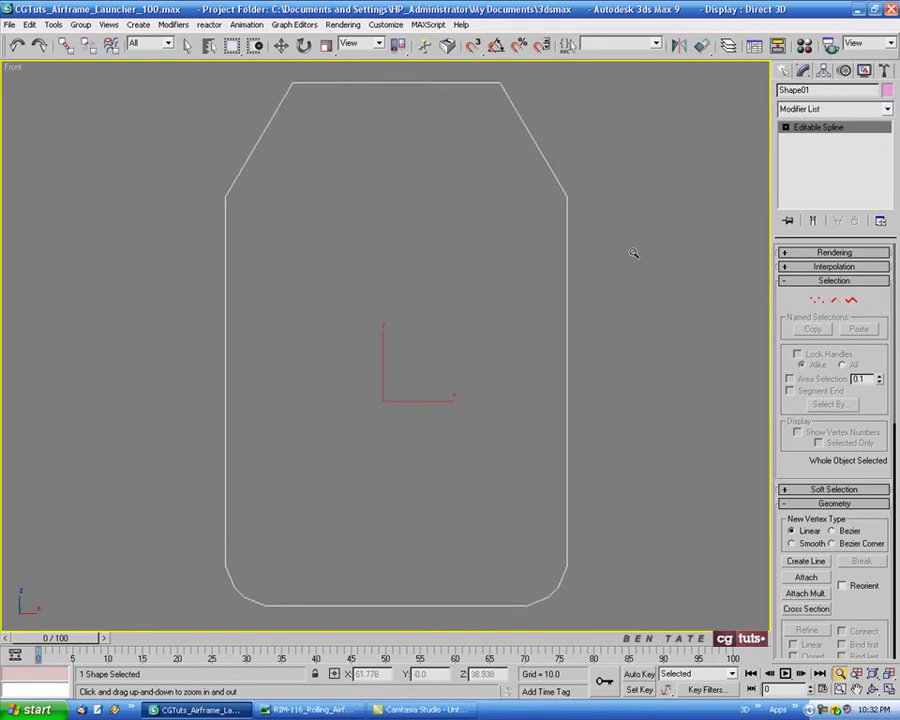
Step: Draw a circle of about 8.45 radius inside the rim outline's upper-left corner and compare it with the launcher reference photo
{"action": "left_click", "coordinate": [784, 70]}
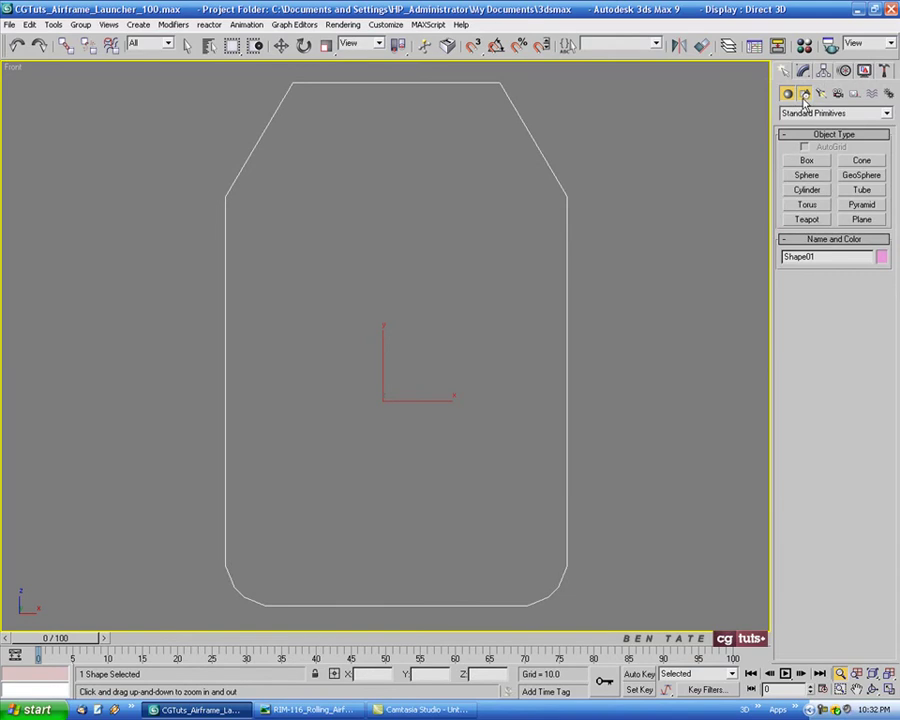
{"action": "left_click", "coordinate": [805, 94]}
{"action": "left_click", "coordinate": [806, 186]}
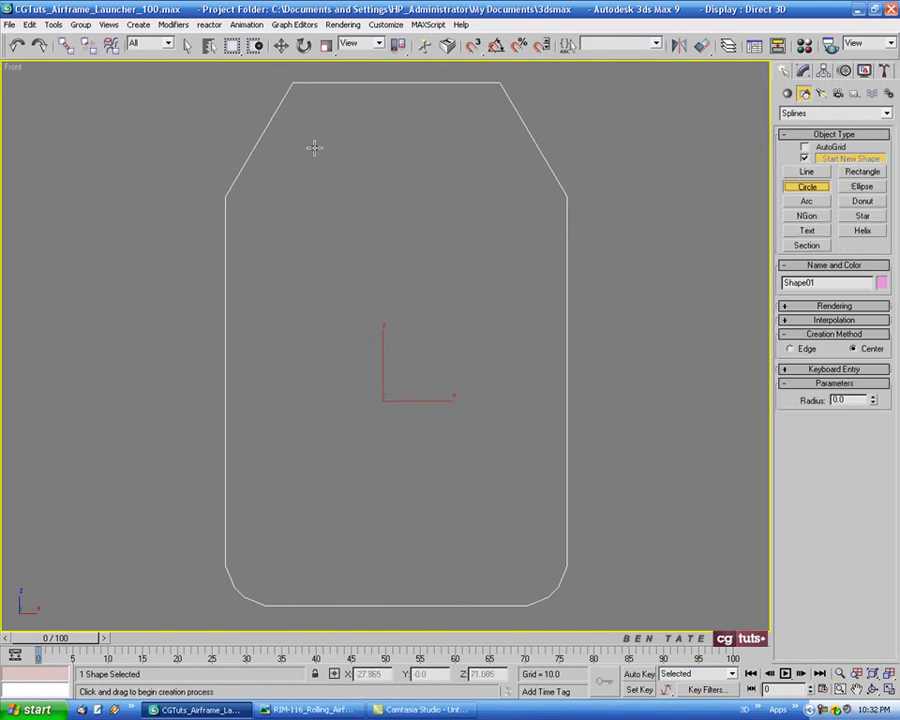
{"action": "left_click_drag", "start_coordinate": [314, 147], "coordinate": [312, 176]}
{"action": "middle_click_drag", "start_coordinate": [368, 204], "coordinate": [354, 204]}
{"action": "left_click", "coordinate": [310, 709]}
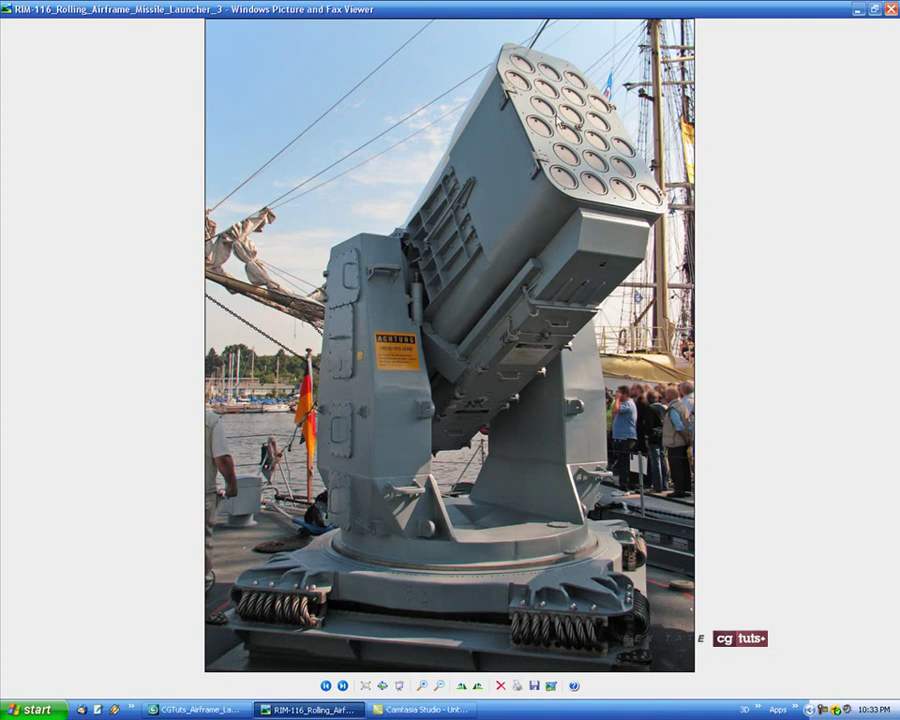
{"action": "left_click", "coordinate": [217, 712]}
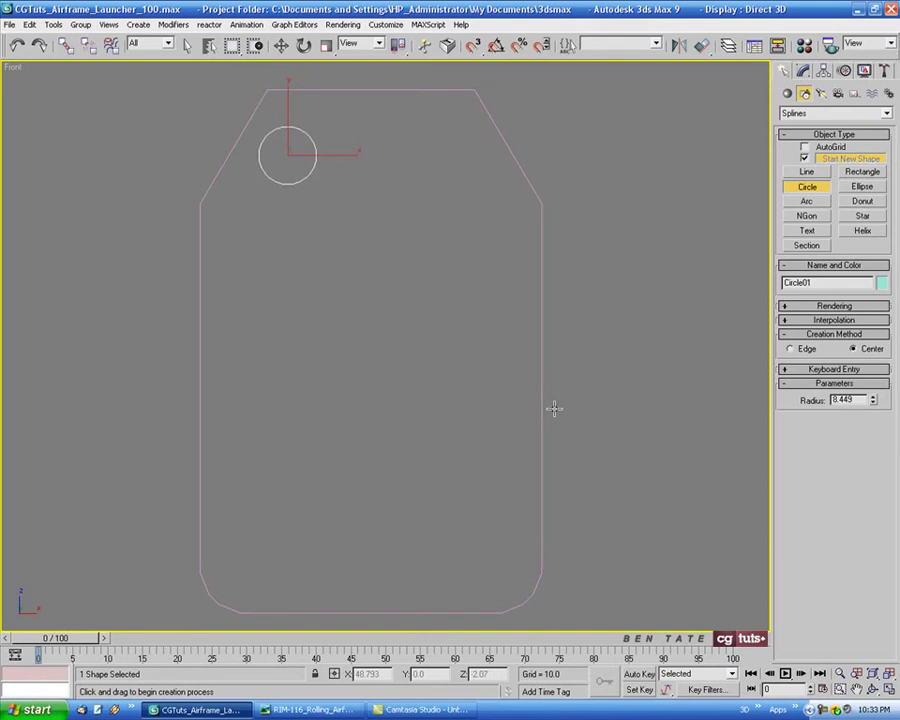
Step: Try a radius of 9 for the circle
{"action": "left_click_drag", "start_coordinate": [855, 401], "coordinate": [821, 401]}
{"action": "type", "text": "9"}
{"action": "key", "text": "Return"}
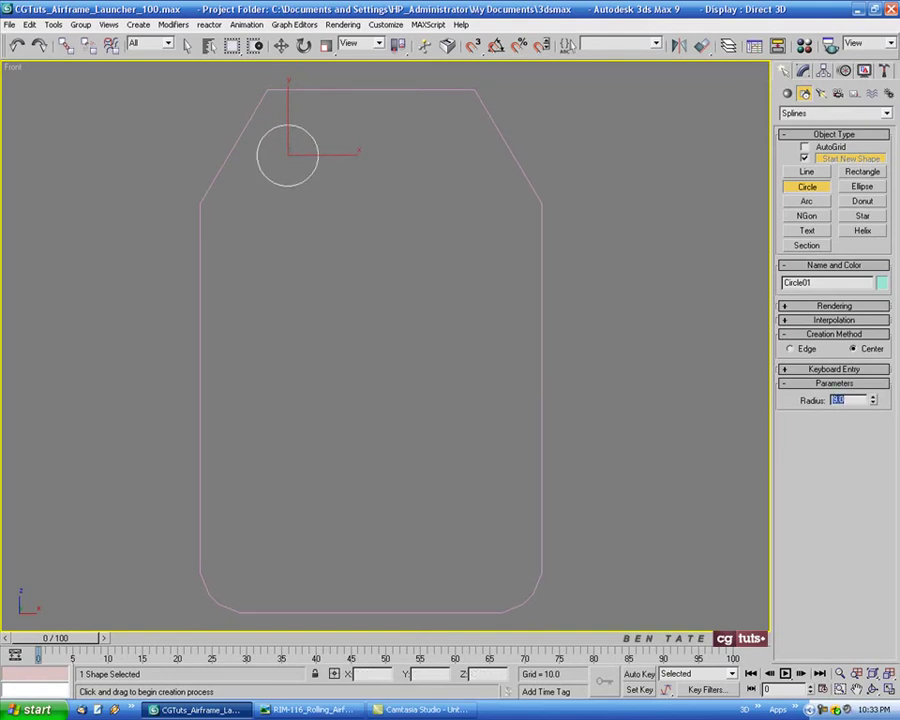
{"action": "mouse_move", "coordinate": [574, 371]}
{"action": "middle_mouse_down"}
{"action": "mouse_move", "coordinate": [525, 372]}
{"action": "mouse_move", "coordinate": [558, 374]}
{"action": "middle_mouse_up"}
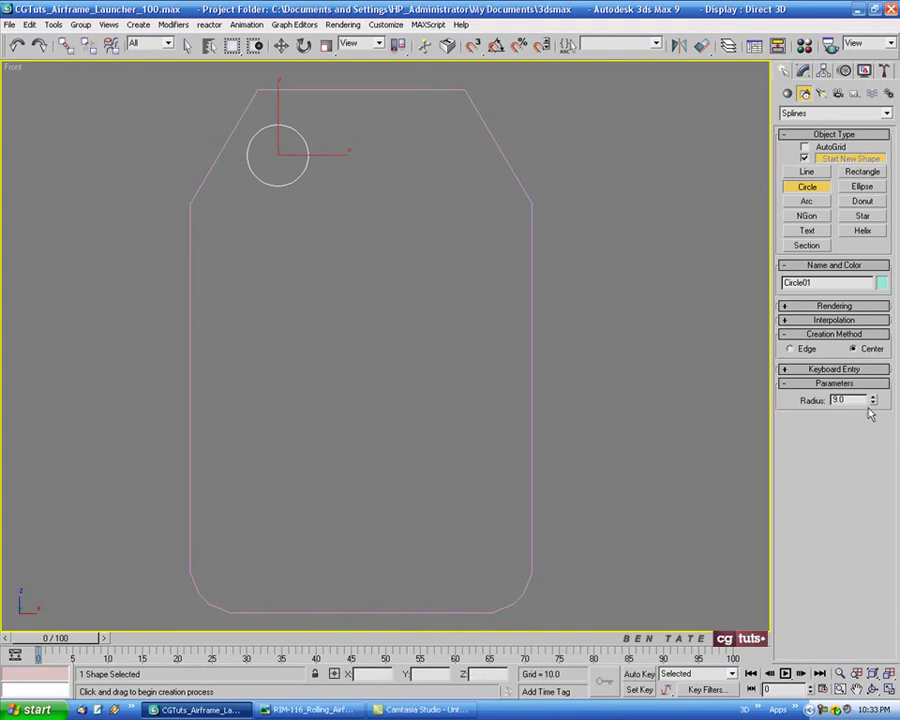
Step: Set the circle's radius to 8.5
{"action": "left_click_drag", "start_coordinate": [856, 400], "coordinate": [793, 408]}
{"action": "type", "text": "8.5"}
{"action": "key", "text": "Return"}
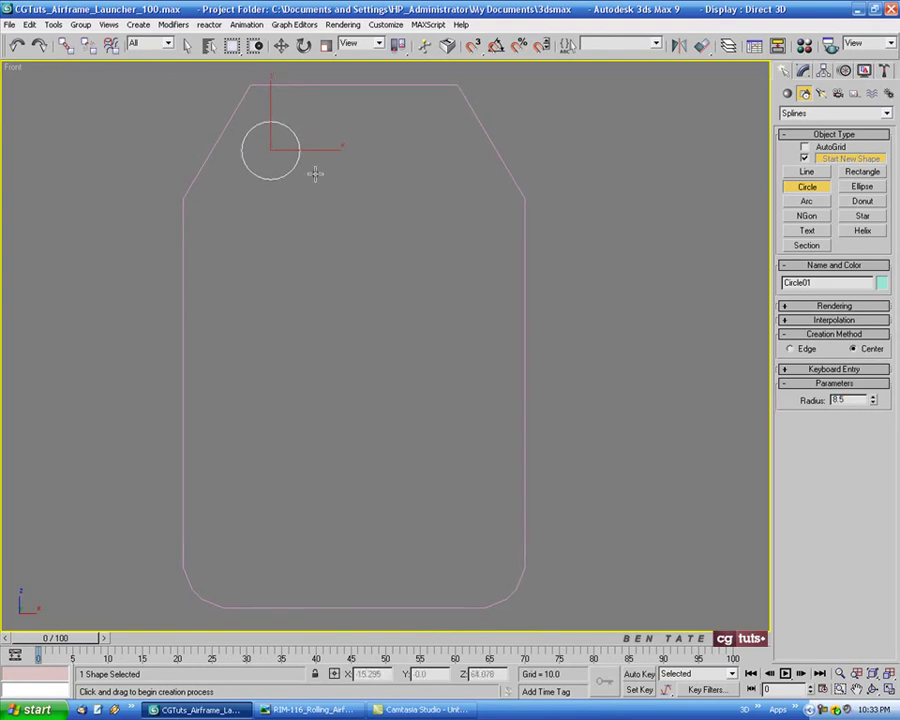
{"action": "mouse_move", "coordinate": [414, 292]}
{"action": "middle_mouse_down"}
{"action": "mouse_move", "coordinate": [422, 297]}
{"action": "mouse_move", "coordinate": [420, 289]}
{"action": "middle_mouse_up"}
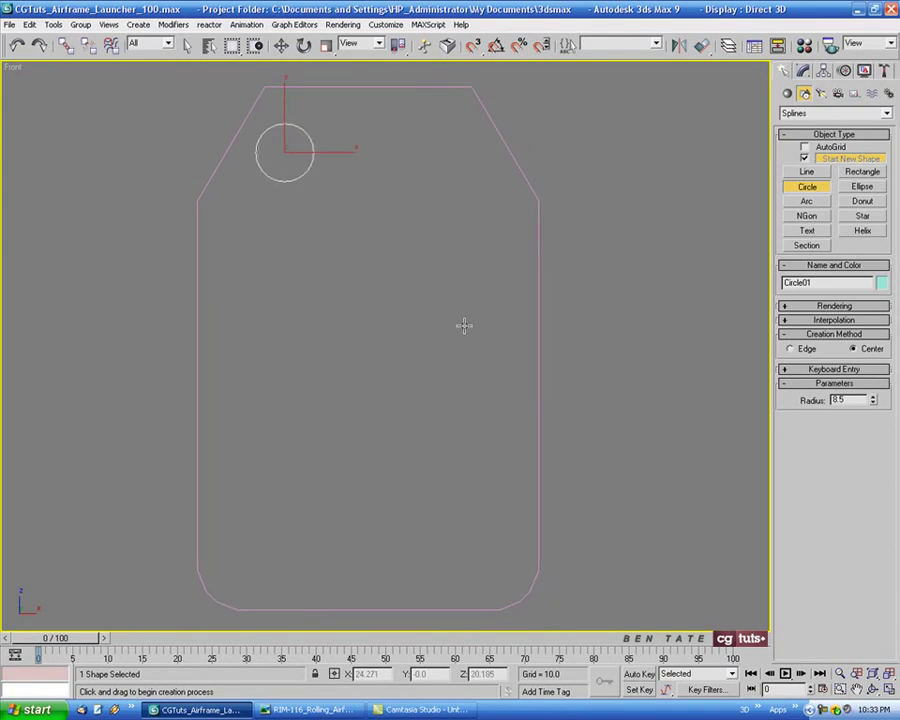
Step: Create a plane about 149.8 long and 100.4 wide across the rim outline's full width, with 2 length and 2 width segments
{"action": "left_click", "coordinate": [788, 93]}
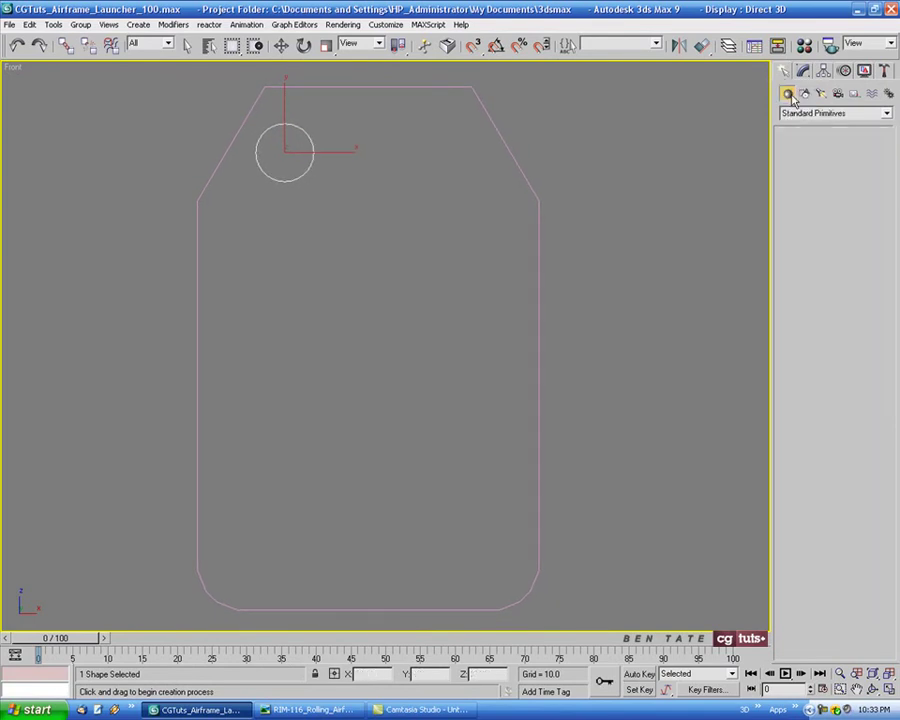
{"action": "left_click", "coordinate": [862, 220]}
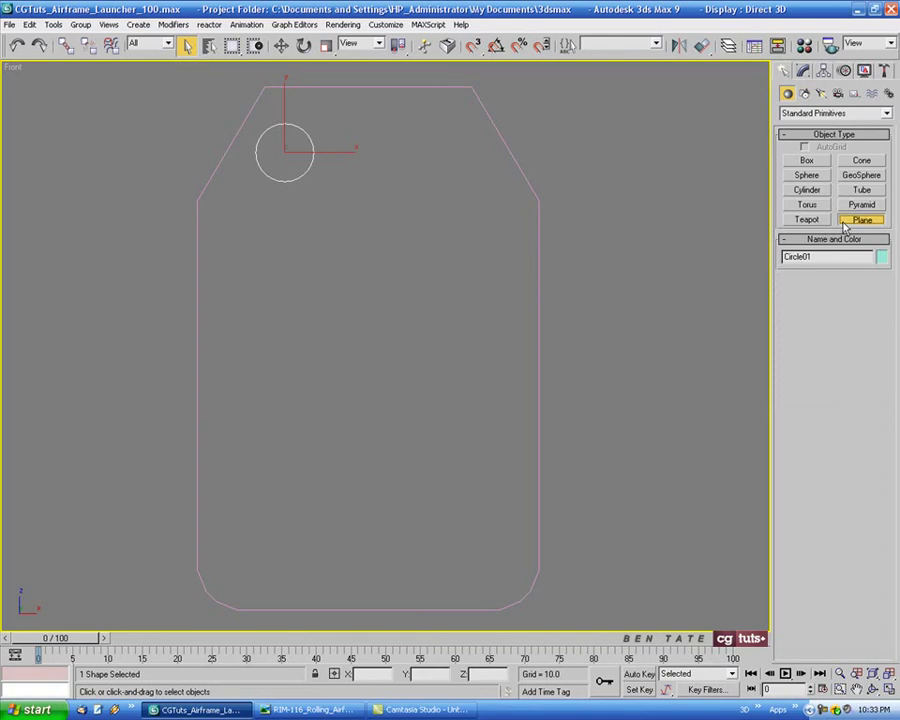
{"action": "left_click_drag", "start_coordinate": [196, 577], "coordinate": [538, 66]}
{"action": "right_click", "coordinate": [878, 385]}
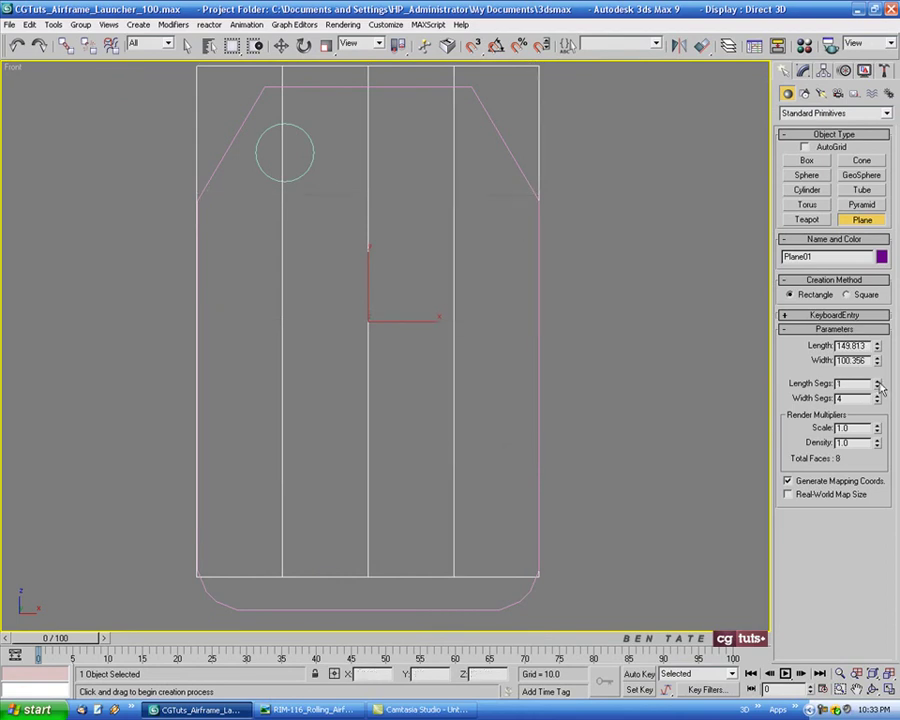
{"action": "left_click", "coordinate": [877, 381]}
{"action": "right_click", "coordinate": [878, 399]}
{"action": "left_click", "coordinate": [877, 395]}
{"action": "middle_click_drag", "start_coordinate": [462, 269], "coordinate": [464, 277]}
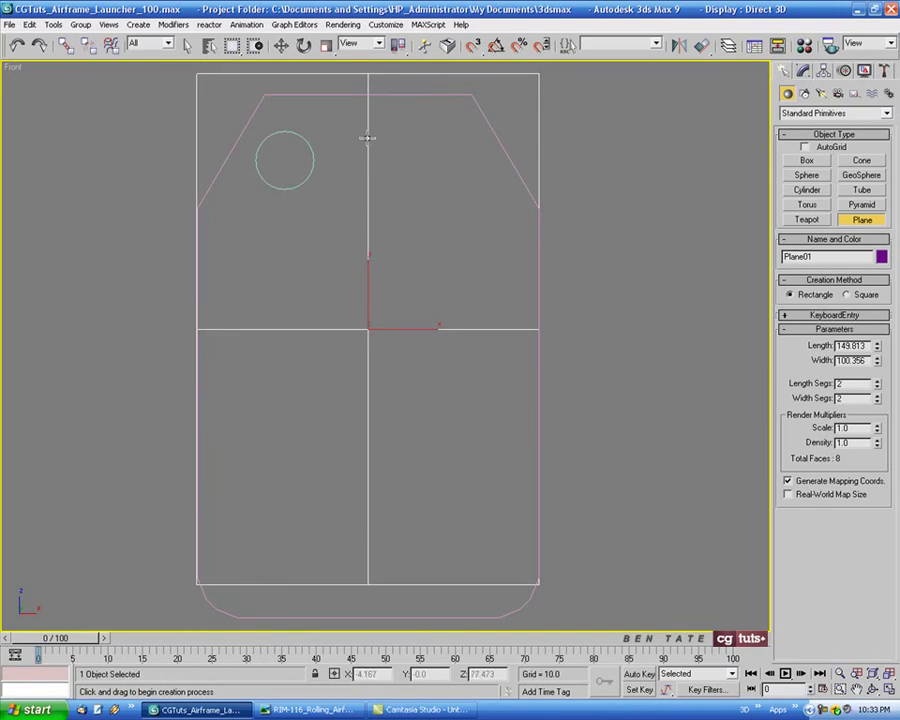
Step: Select the circle and change its object color to black
{"action": "left_click", "coordinate": [281, 48]}
{"action": "middle_click_drag", "start_coordinate": [424, 241], "coordinate": [416, 307]}
{"action": "middle_click_drag", "start_coordinate": [372, 246], "coordinate": [277, 265]}
{"action": "left_click", "coordinate": [280, 236]}
{"action": "scroll", "coordinate": [295, 241], "scroll_direction": "up", "scroll_amount": 5}
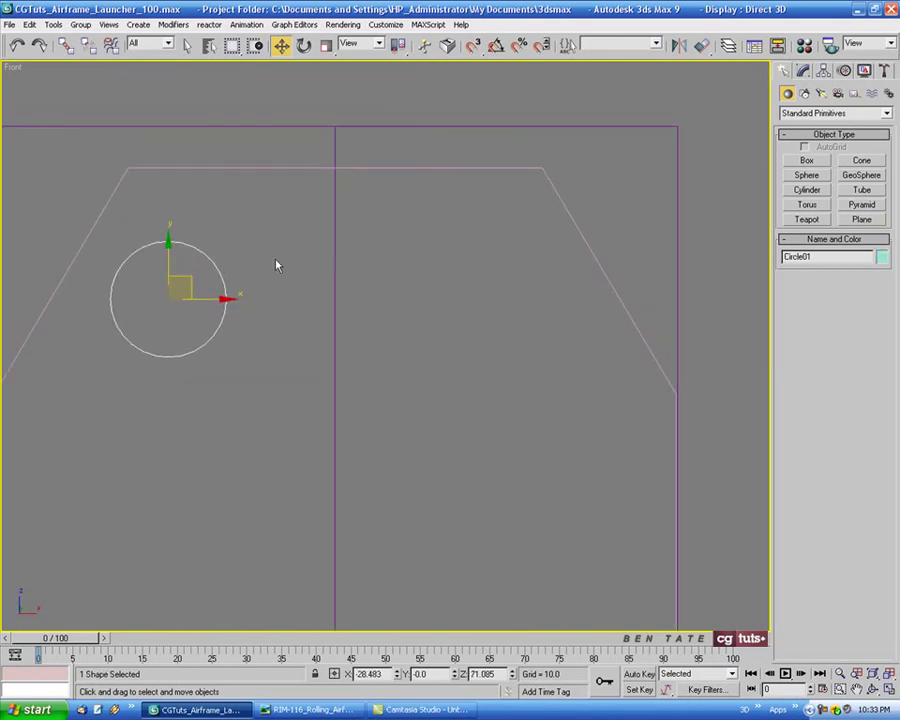
{"action": "left_click", "coordinate": [882, 257]}
{"action": "left_click", "coordinate": [557, 389]}
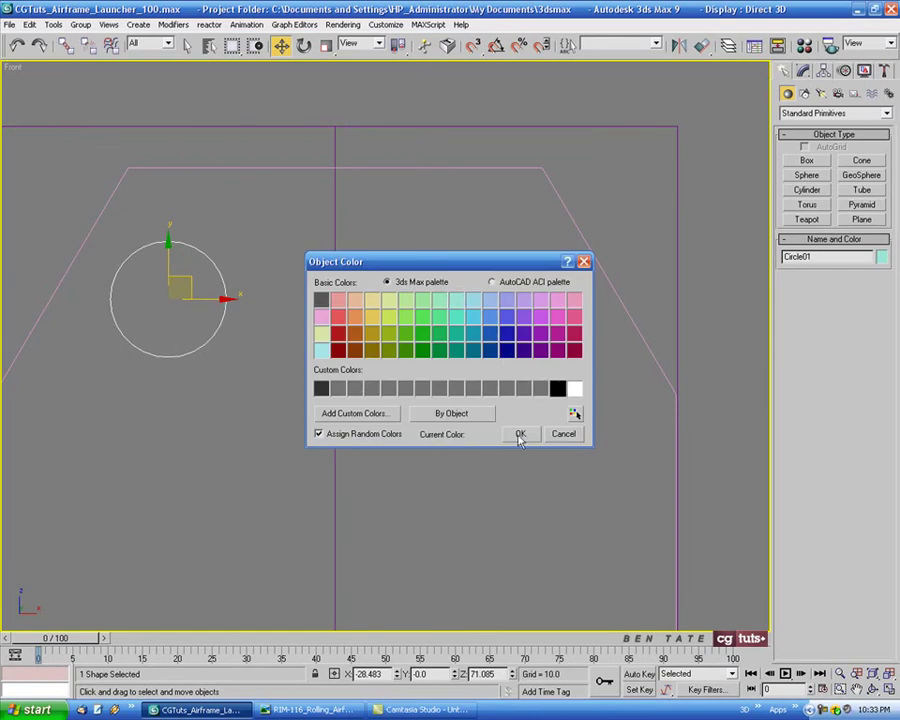
{"action": "left_click", "coordinate": [520, 433]}
Step: Move the circle horizontally onto the large plane's vertical centerline
{"action": "left_click_drag", "start_coordinate": [210, 310], "coordinate": [376, 318]}
{"action": "mouse_move", "coordinate": [335, 301]}
{"action": "middle_mouse_down"}
{"action": "mouse_move", "coordinate": [345, 318]}
{"action": "mouse_move", "coordinate": [359, 319]}
{"action": "middle_mouse_up"}
{"action": "mouse_move", "coordinate": [464, 323]}
{"action": "middle_mouse_down"}
{"action": "mouse_move", "coordinate": [448, 319]}
{"action": "mouse_move", "coordinate": [459, 329]}
{"action": "middle_mouse_up"}
{"action": "scroll", "coordinate": [378, 255], "scroll_direction": "up", "scroll_amount": 2}
{"action": "middle_click_drag", "start_coordinate": [382, 256], "coordinate": [419, 202]}
Step: Convert the circle to an editable spline and set its interpolation steps to 1
{"action": "left_click", "coordinate": [821, 71]}
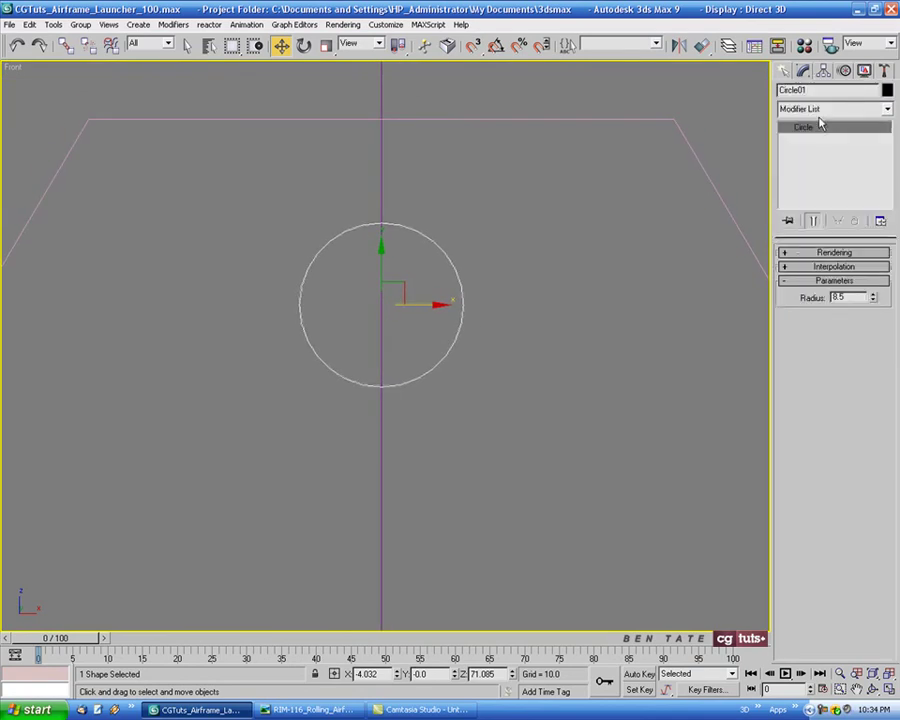
{"action": "right_click", "coordinate": [438, 246]}
{"action": "left_click", "coordinate": [560, 362]}
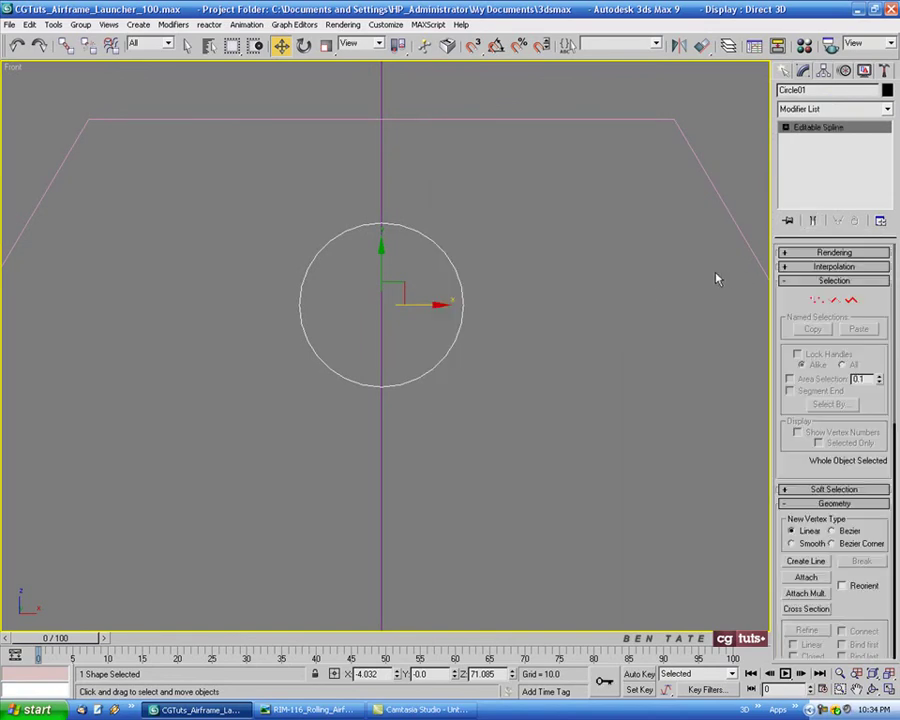
{"action": "left_click", "coordinate": [788, 267]}
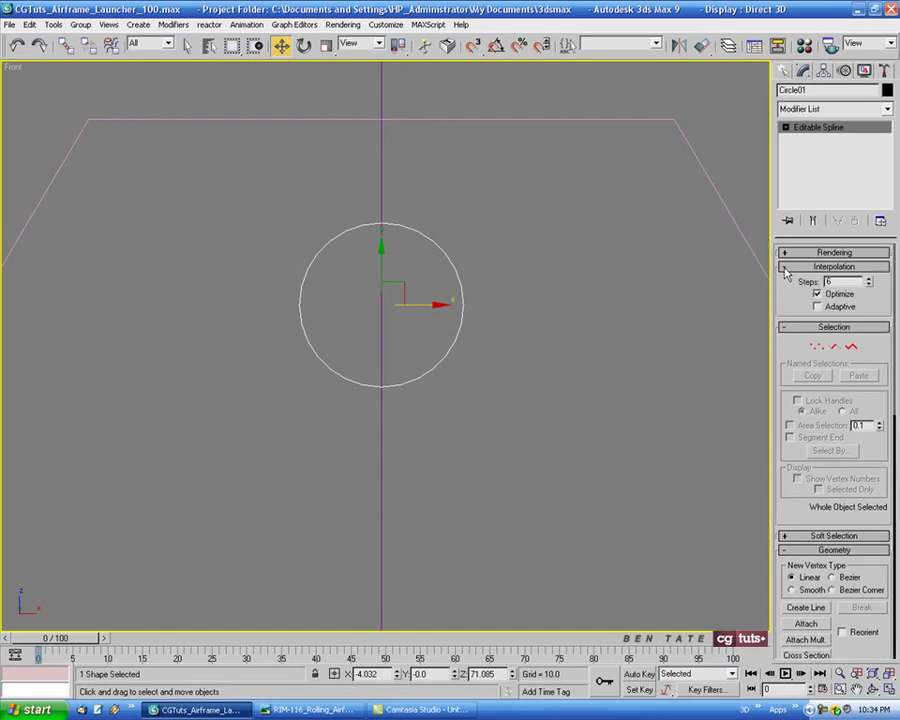
{"action": "right_click", "coordinate": [870, 286]}
{"action": "left_click", "coordinate": [870, 279]}
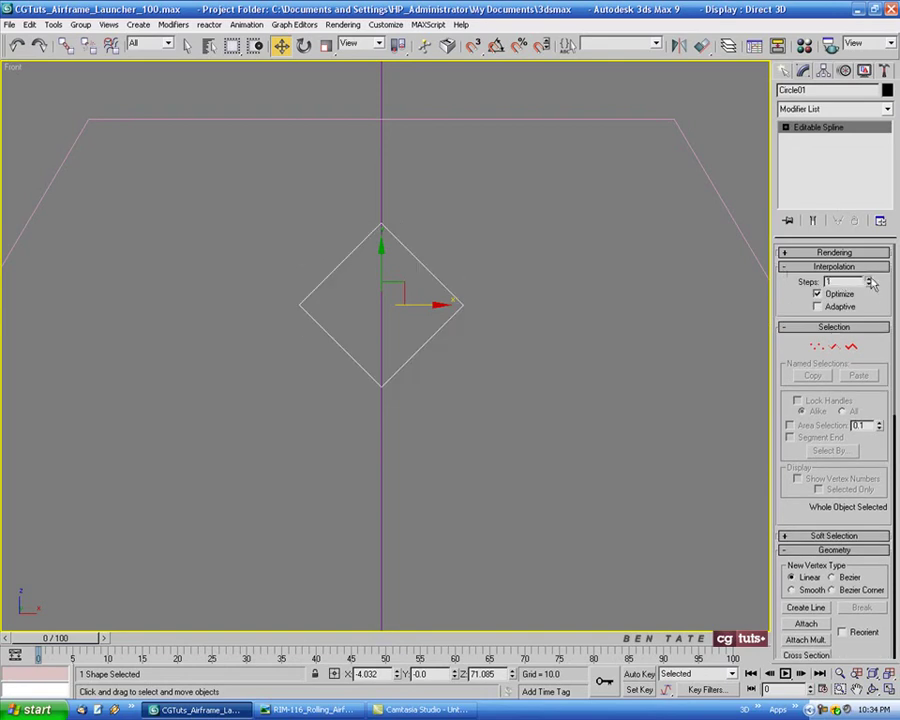
{"action": "middle_click_drag", "start_coordinate": [506, 351], "coordinate": [524, 372]}
{"action": "scroll", "coordinate": [460, 328], "scroll_direction": "up", "scroll_amount": 2}
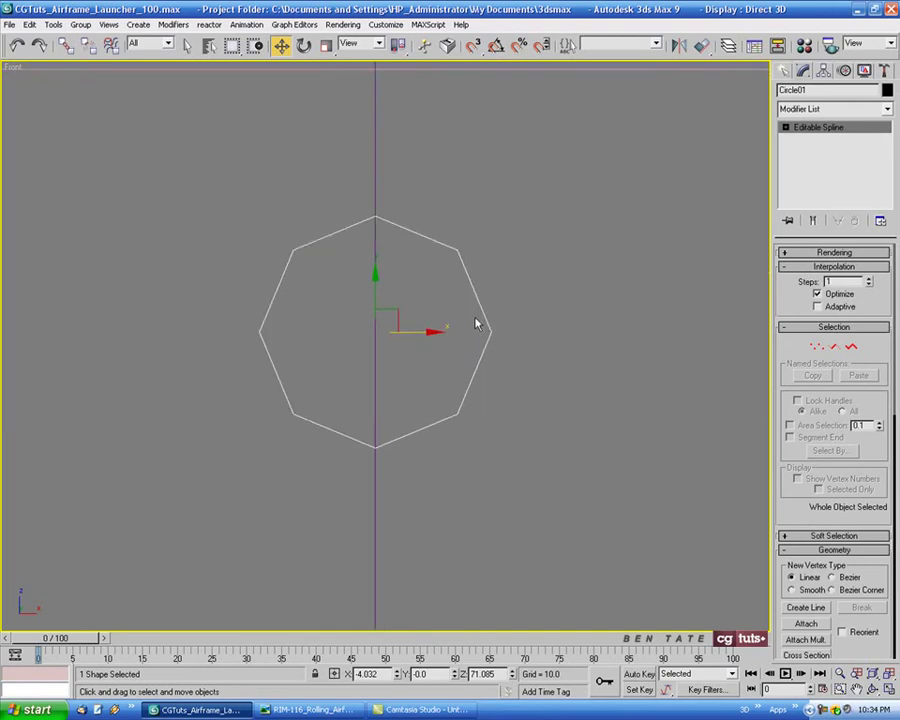
{"action": "middle_click_drag", "start_coordinate": [455, 316], "coordinate": [468, 350]}
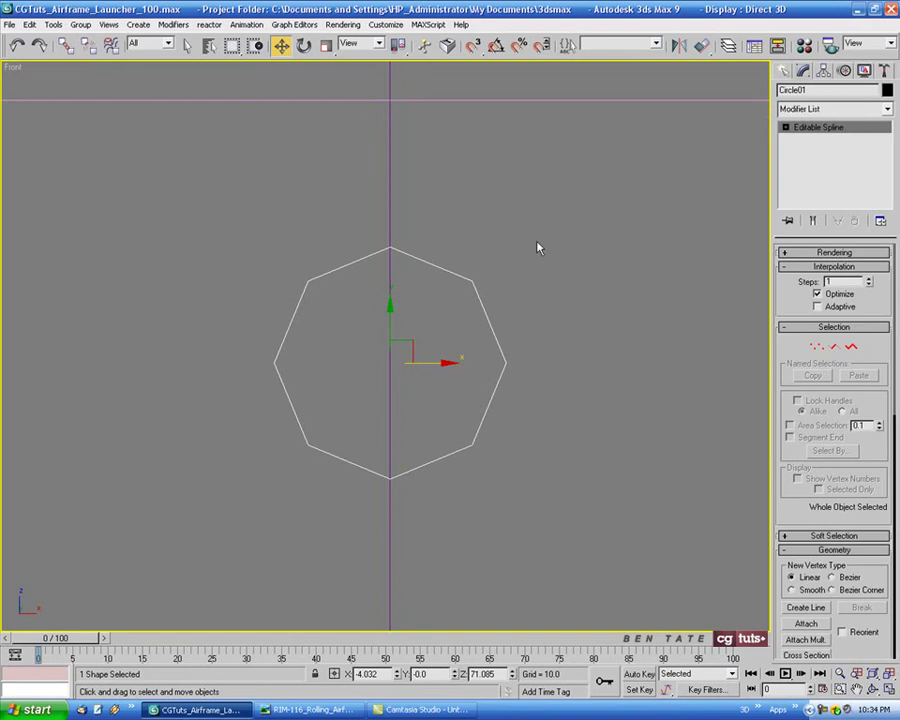
{"action": "middle_click_drag", "start_coordinate": [537, 248], "coordinate": [524, 230]}
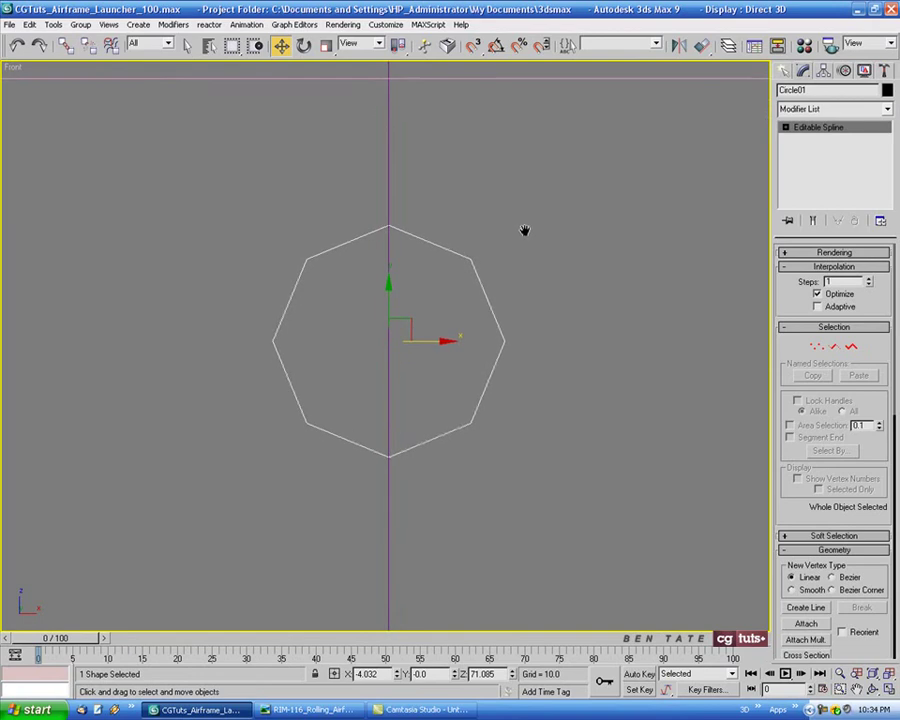
Step: Create a second plane about 20.8 long and 22.1 wide around the eight-sided circle, with 2 by 2 segments
{"action": "left_click", "coordinate": [782, 72]}
{"action": "left_click", "coordinate": [861, 219]}
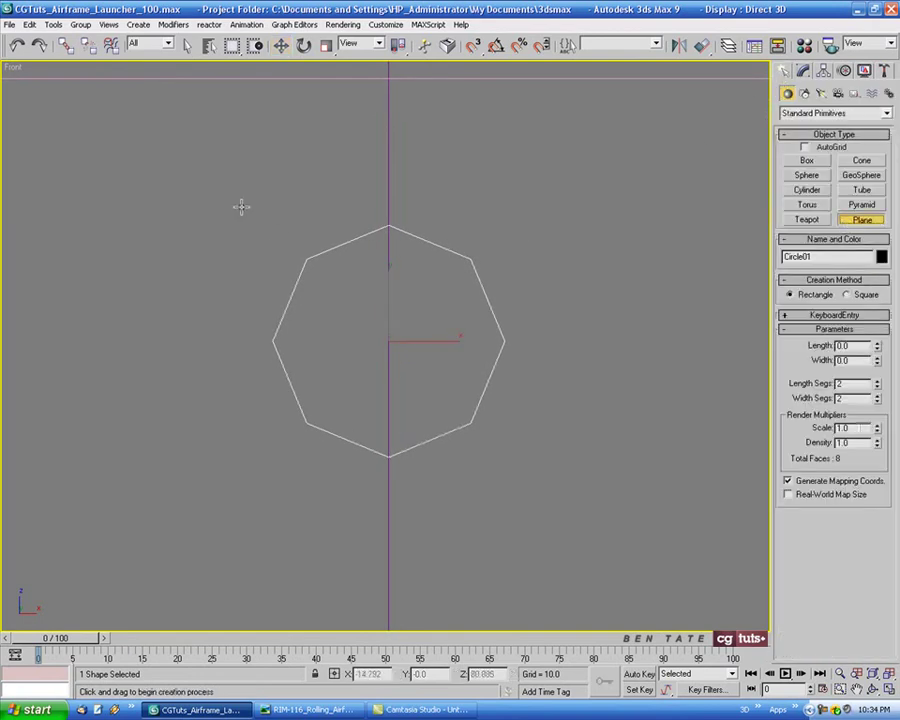
{"action": "left_click_drag", "start_coordinate": [238, 202], "coordinate": [538, 484]}
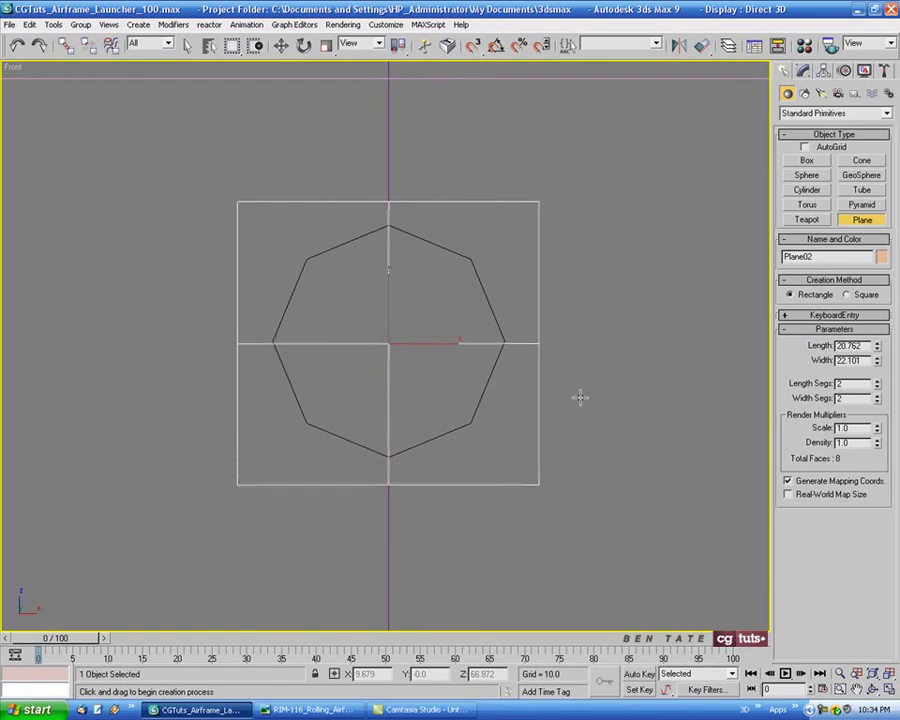
{"action": "scroll", "coordinate": [603, 321], "scroll_direction": "down", "scroll_amount": 3}
{"action": "middle_click_drag", "start_coordinate": [595, 305], "coordinate": [479, 287]}
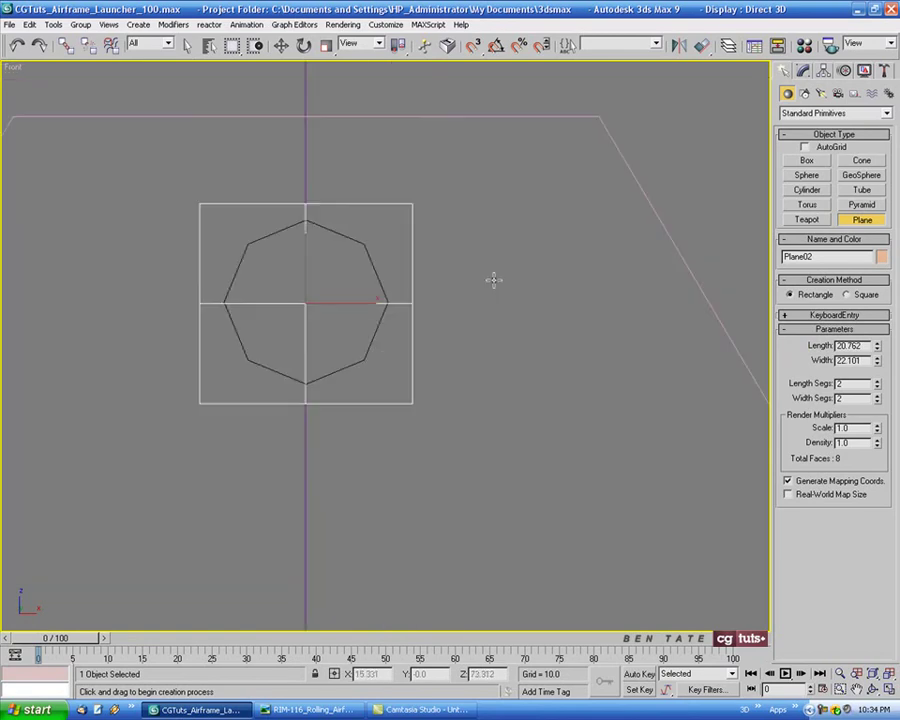
{"action": "scroll", "coordinate": [570, 282], "scroll_direction": "down", "scroll_amount": 3}
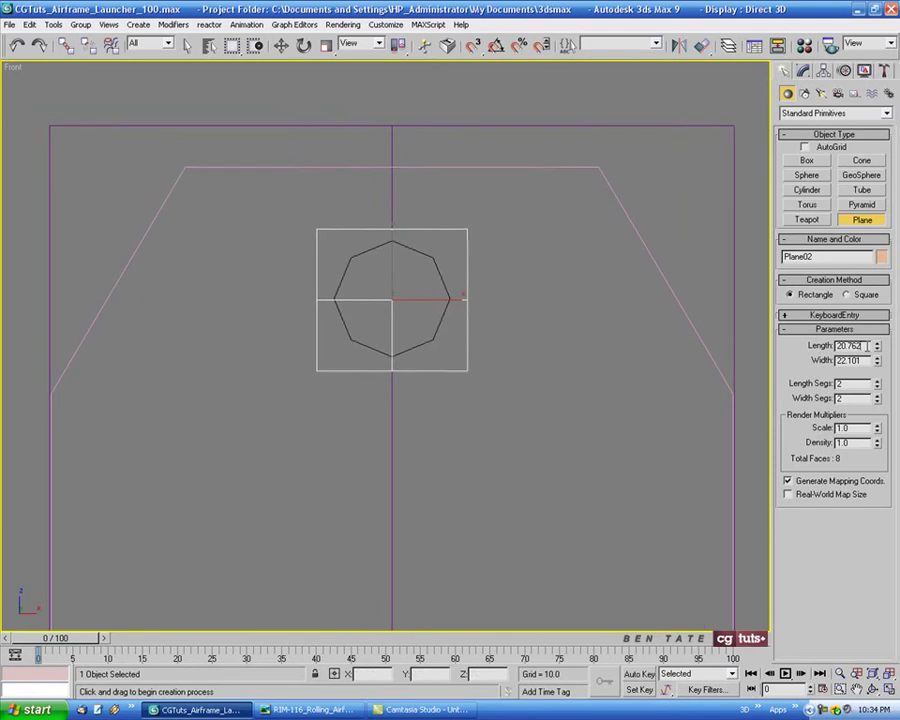
Step: Try a length and width of 20 for the small plane around the circle
{"action": "left_click_drag", "start_coordinate": [866, 346], "coordinate": [813, 348]}
{"action": "type", "text": "20"}
{"action": "key", "text": "Tab"}
{"action": "type", "text": "20"}
{"action": "key", "text": "Return"}
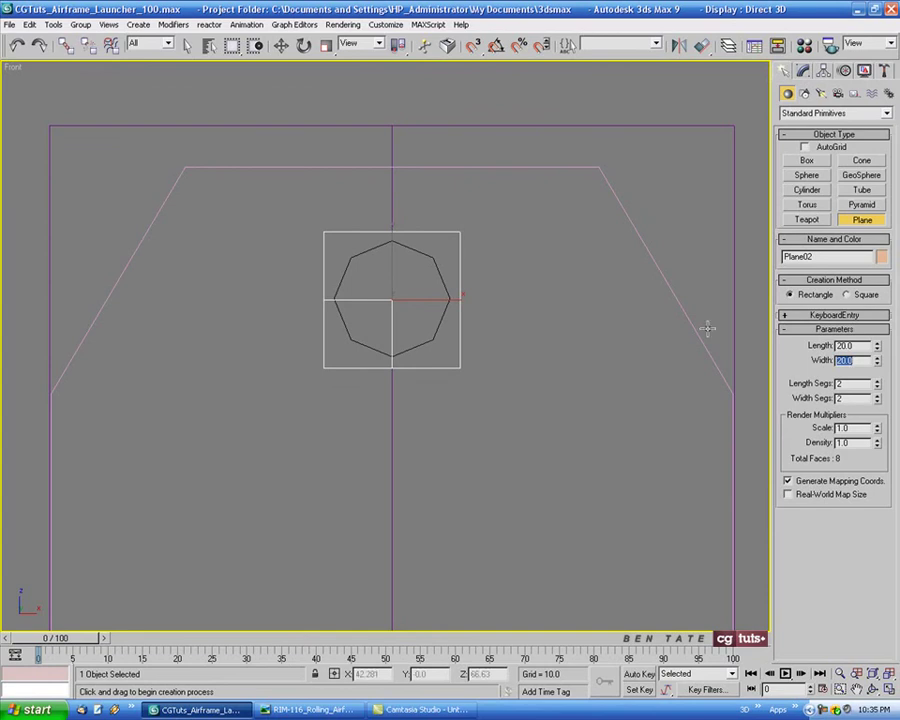
Step: Set both the length and width of the small plane around the circle to 21
{"action": "left_click_drag", "start_coordinate": [864, 346], "coordinate": [843, 346]}
{"action": "type", "text": "21"}
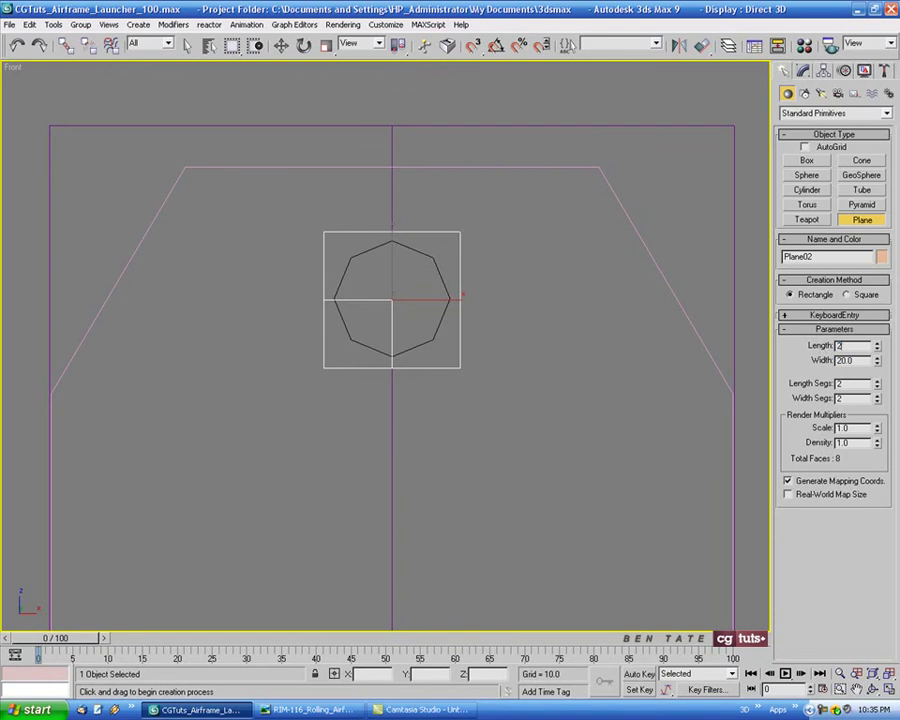
{"action": "key", "text": "Return"}
{"action": "key", "text": "Tab"}
{"action": "type", "text": "21"}
{"action": "key", "text": "Return"}
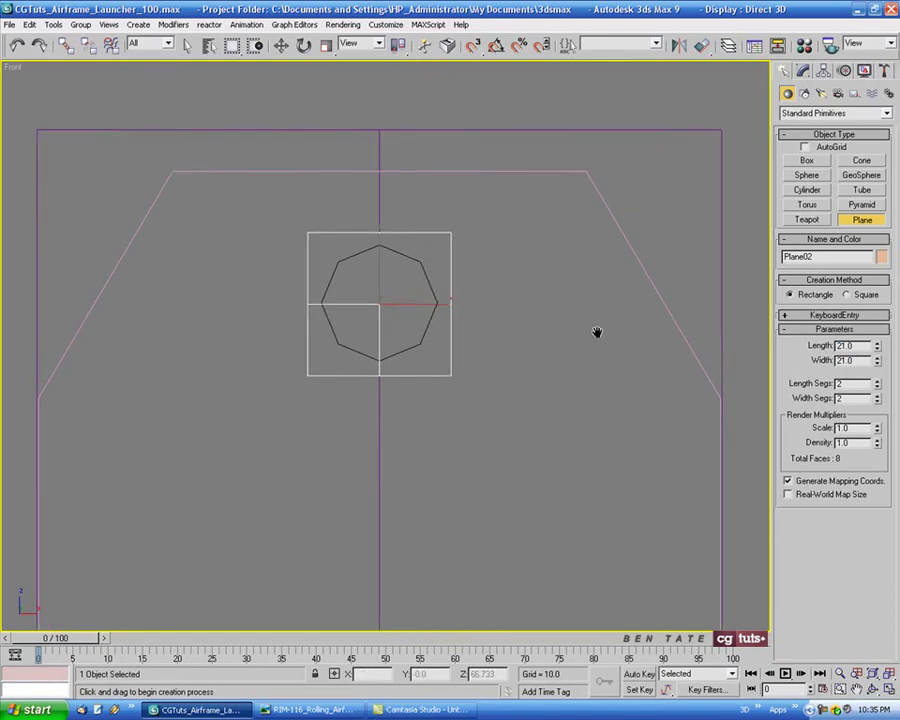
Step: Move the small plane slightly up and sideways so its center lines run through the circle's corner vertices
{"action": "scroll", "coordinate": [376, 294], "scroll_direction": "up", "scroll_amount": 5}
{"action": "left_click", "coordinate": [281, 45]}
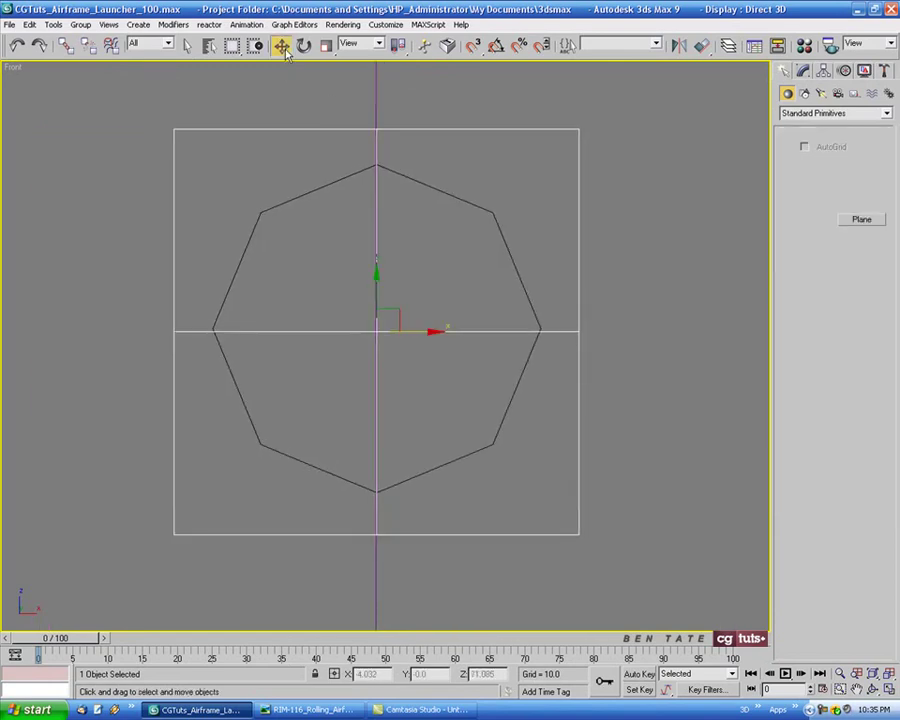
{"action": "middle_click_drag", "start_coordinate": [547, 338], "coordinate": [482, 284]}
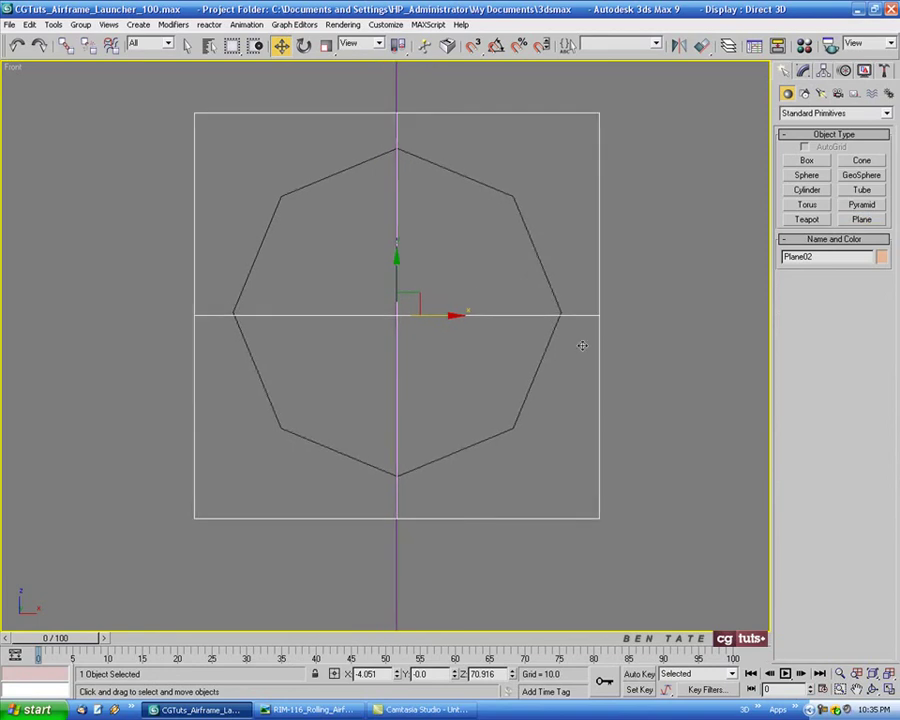
{"action": "scroll", "coordinate": [500, 325], "scroll_direction": "up", "scroll_amount": 3}
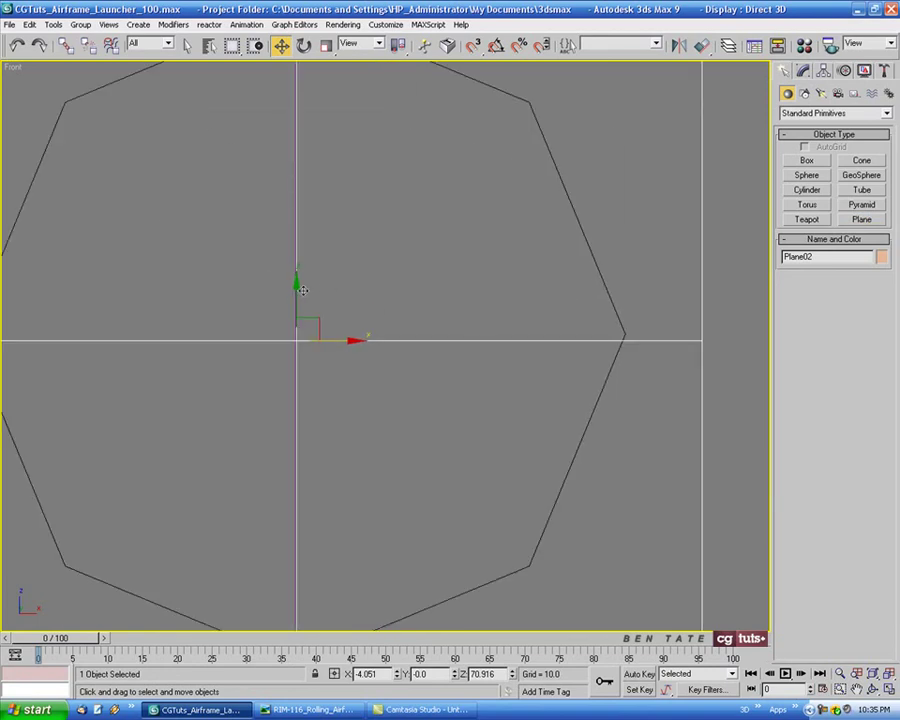
{"action": "left_click_drag", "start_coordinate": [302, 290], "coordinate": [300, 292]}
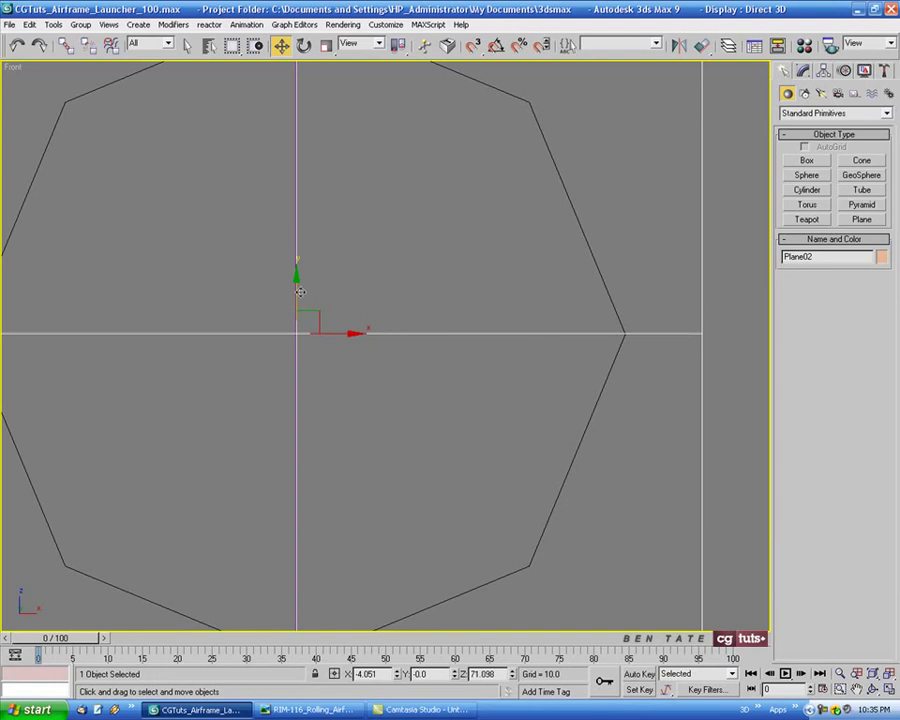
{"action": "middle_click_drag", "start_coordinate": [427, 349], "coordinate": [478, 278]}
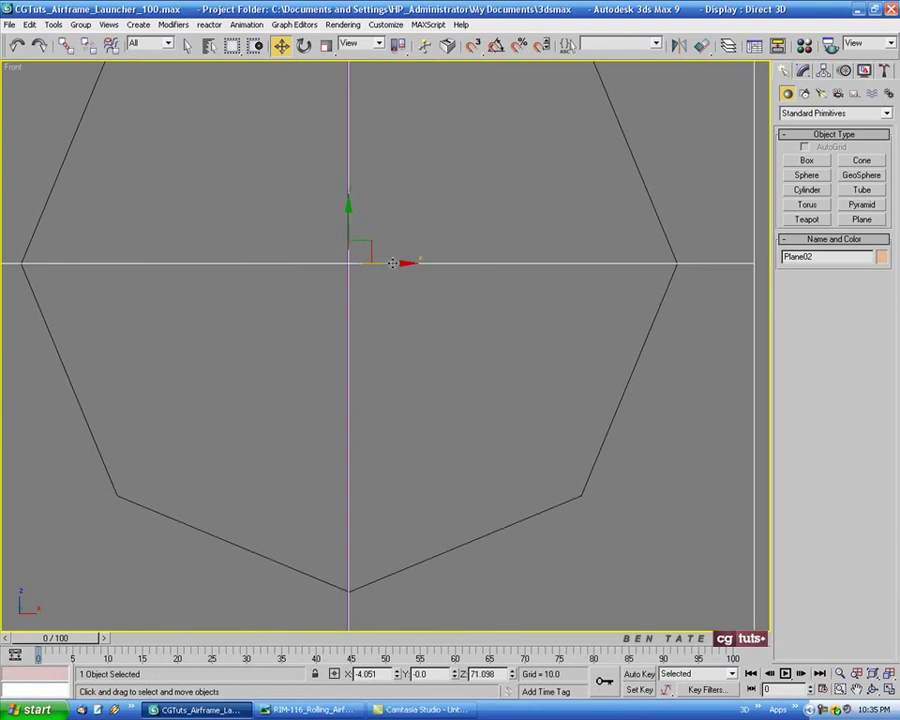
{"action": "left_click_drag", "start_coordinate": [390, 264], "coordinate": [391, 265]}
{"action": "scroll", "coordinate": [428, 539], "scroll_direction": "down", "scroll_amount": 5}
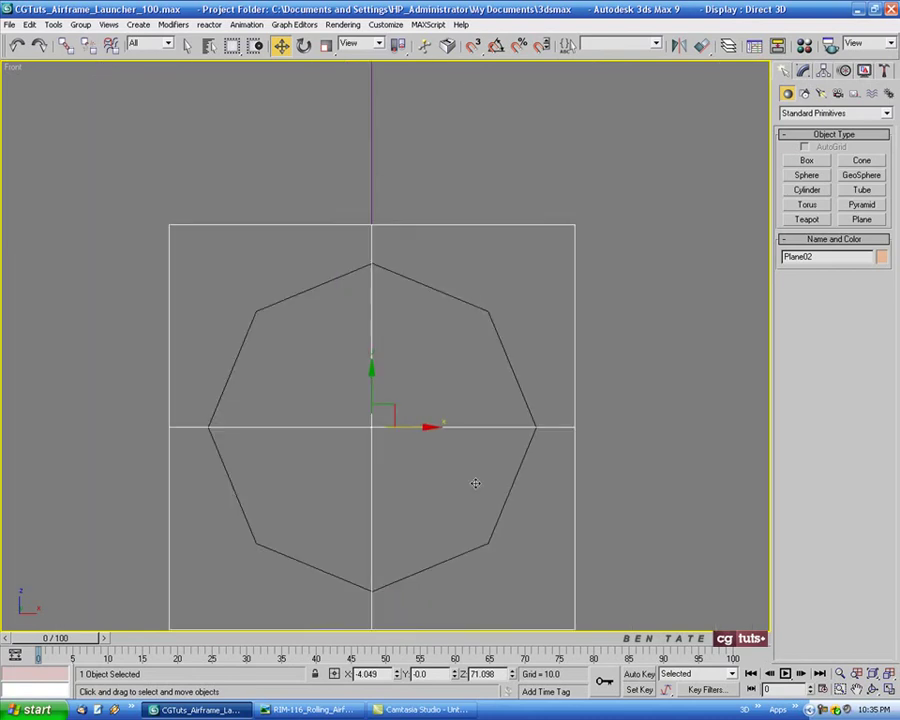
{"action": "scroll", "coordinate": [475, 483], "scroll_direction": "down", "scroll_amount": 2}
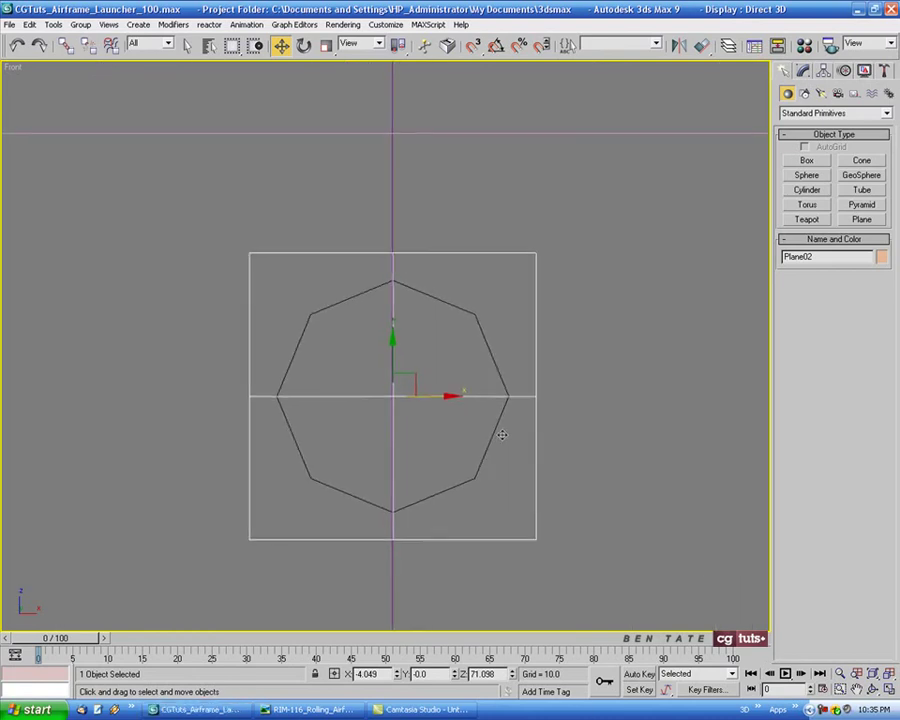
Step: Delete the large guide plane that spans the rim outline
{"action": "scroll", "coordinate": [500, 436], "scroll_direction": "down", "scroll_amount": 2}
{"action": "left_click", "coordinate": [528, 252]}
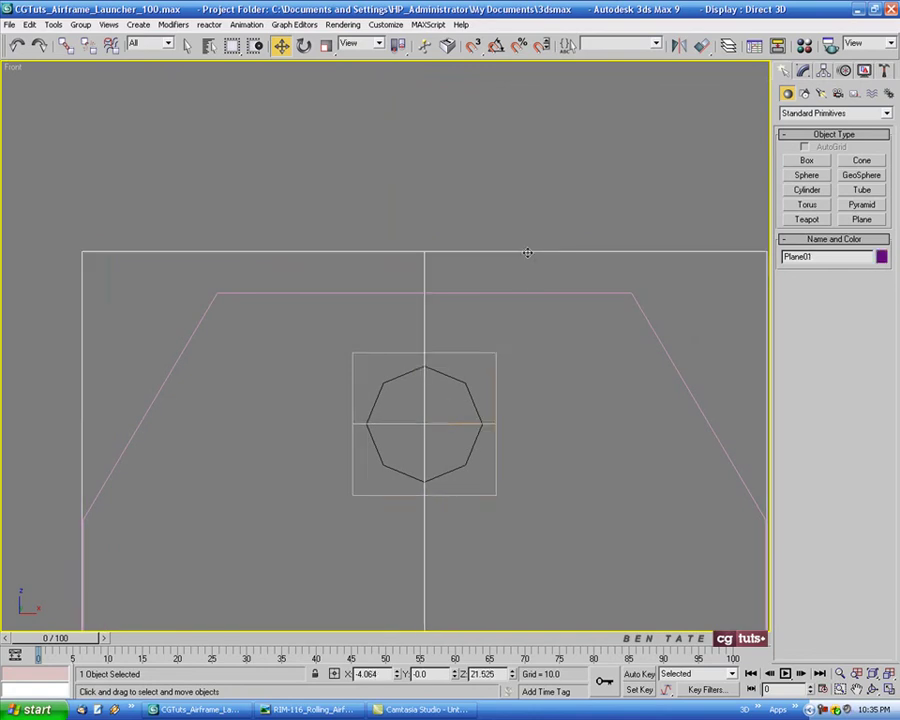
{"action": "scroll", "coordinate": [540, 290], "scroll_direction": "down", "scroll_amount": 4}
{"action": "left_click", "coordinate": [522, 258]}
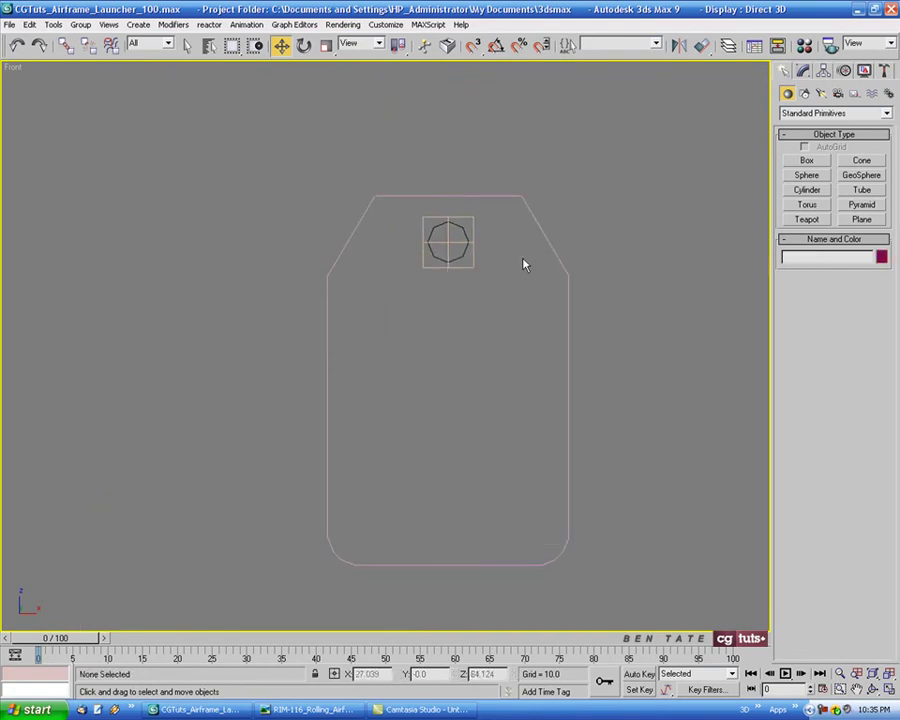
Step: Convert the small plane around the eight-sided circle to an Editable Poly
{"action": "scroll", "coordinate": [484, 306], "scroll_direction": "up", "scroll_amount": 5}
{"action": "middle_click_drag", "start_coordinate": [421, 292], "coordinate": [473, 195]}
{"action": "scroll", "coordinate": [430, 275], "scroll_direction": "up", "scroll_amount": 3}
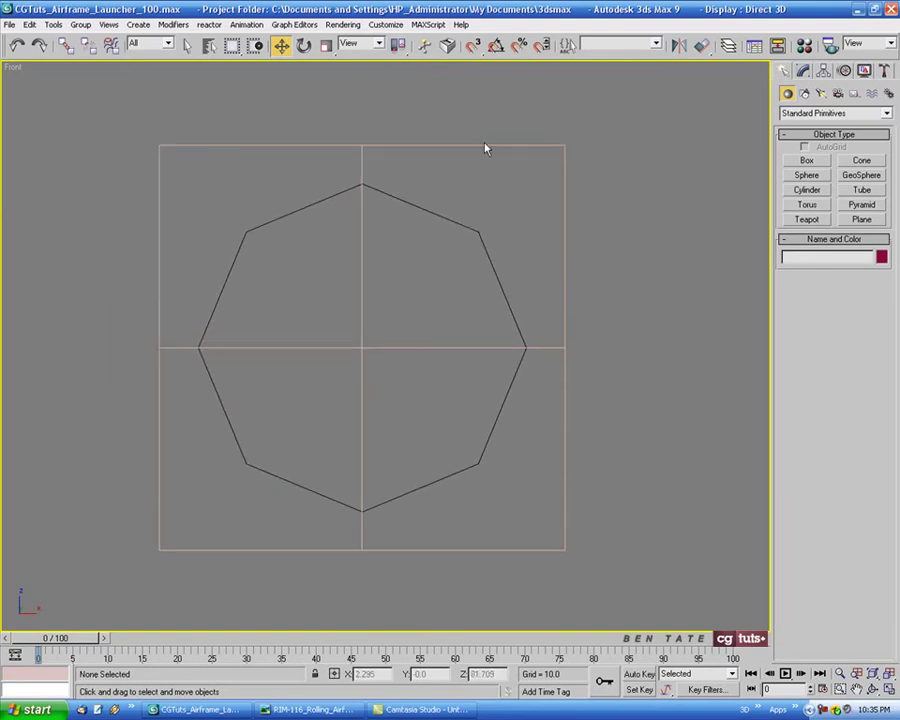
{"action": "left_click", "coordinate": [482, 146]}
{"action": "middle_click_drag", "start_coordinate": [530, 218], "coordinate": [536, 232]}
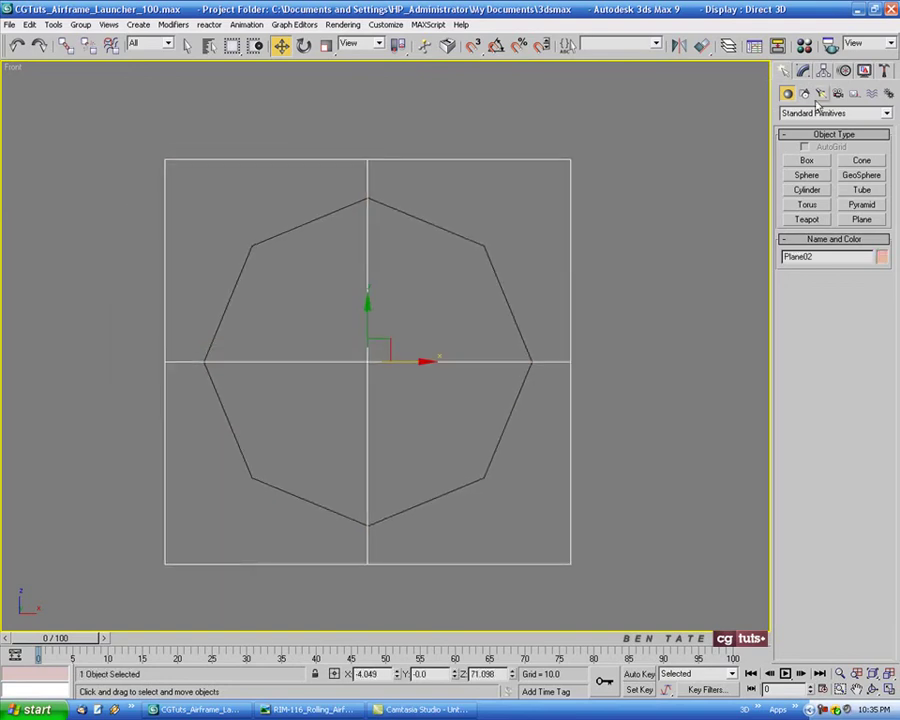
{"action": "left_click", "coordinate": [804, 71]}
{"action": "right_click", "coordinate": [493, 232]}
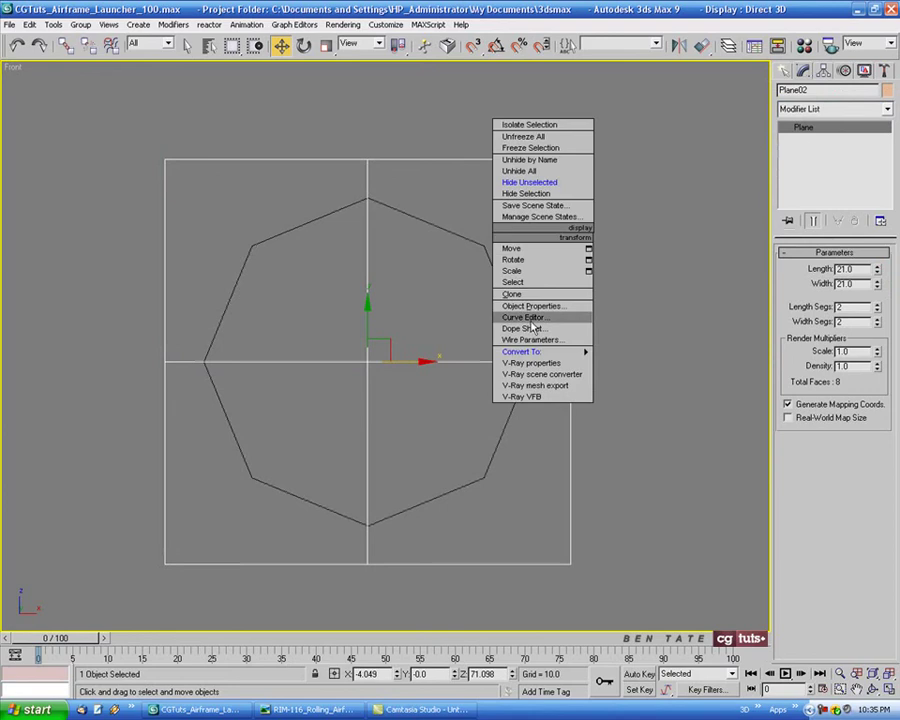
{"action": "mouse_move", "coordinate": [540, 351]}
{"action": "left_click", "coordinate": [636, 364]}
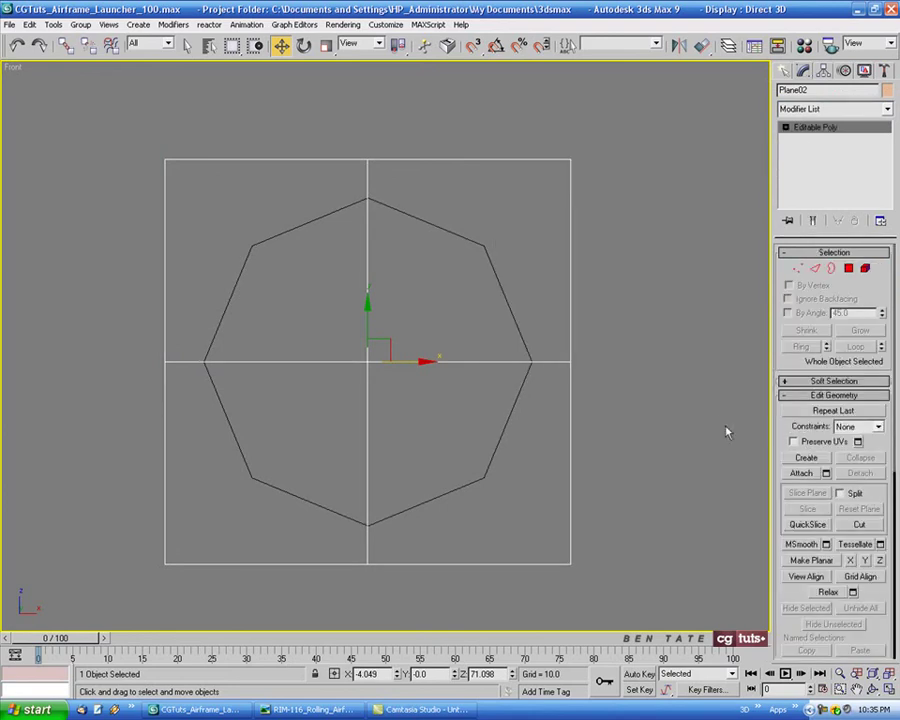
Step: Cut the eight-sided outline into the small plane, using vertex snapping to follow the circle's corners
{"action": "left_click", "coordinate": [858, 525]}
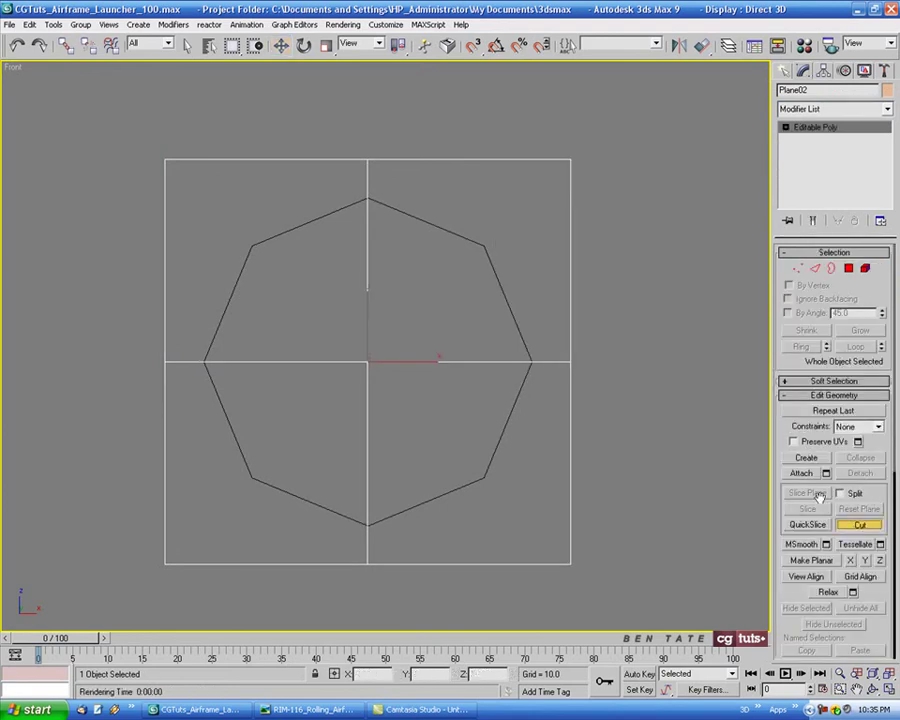
{"action": "right_click", "coordinate": [474, 47]}
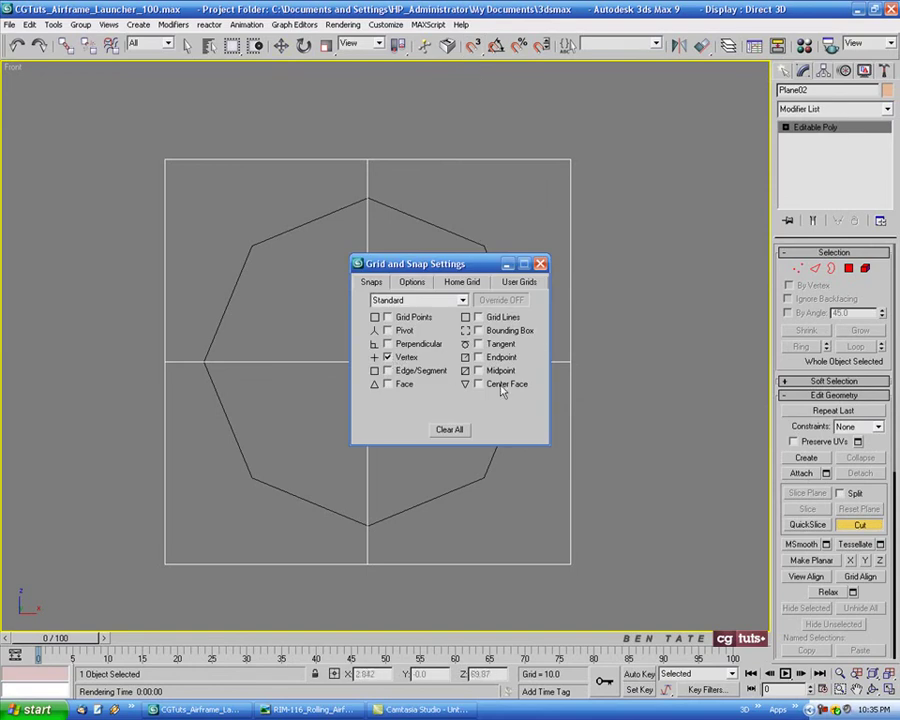
{"action": "left_click", "coordinate": [540, 264]}
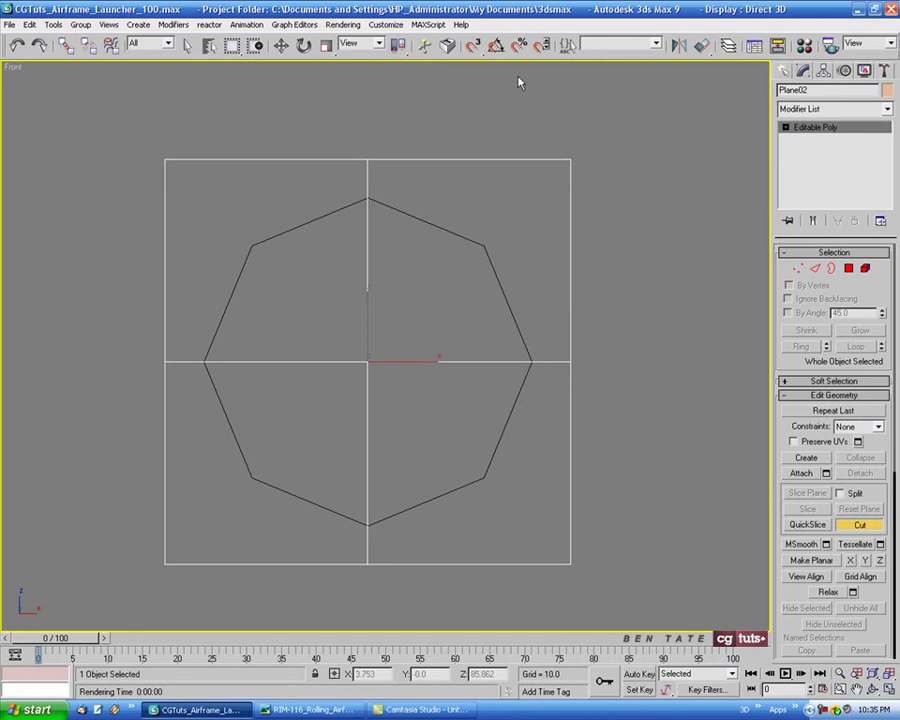
{"action": "left_click", "coordinate": [474, 47]}
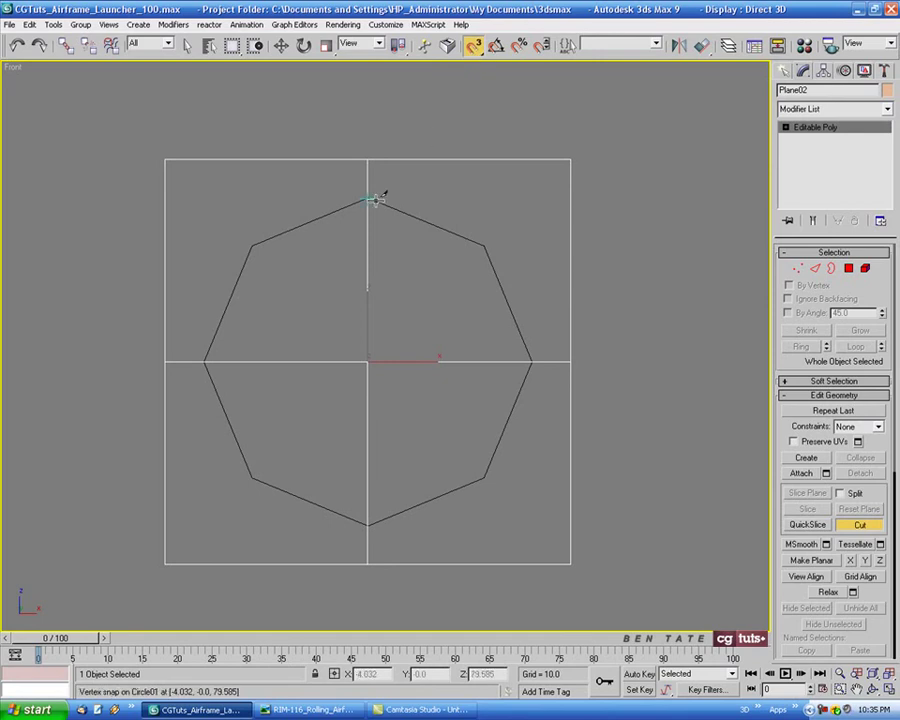
{"action": "middle_click_drag", "start_coordinate": [396, 209], "coordinate": [435, 171]}
{"action": "scroll", "coordinate": [420, 205], "scroll_direction": "up", "scroll_amount": 2}
{"action": "left_click", "coordinate": [396, 143]}
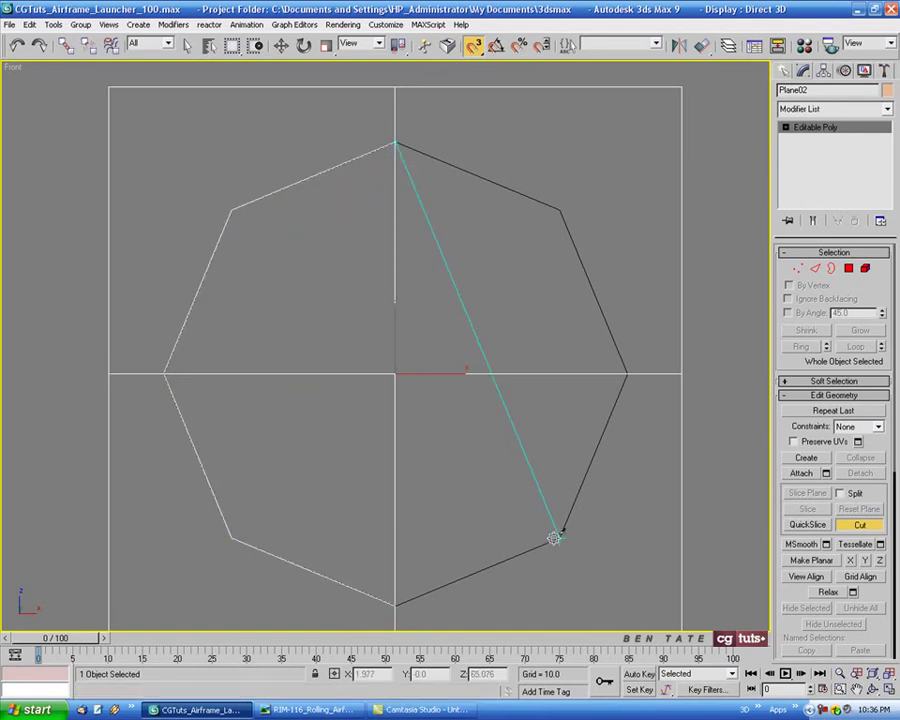
{"action": "left_click", "coordinate": [560, 209]}
{"action": "left_click", "coordinate": [401, 138]}
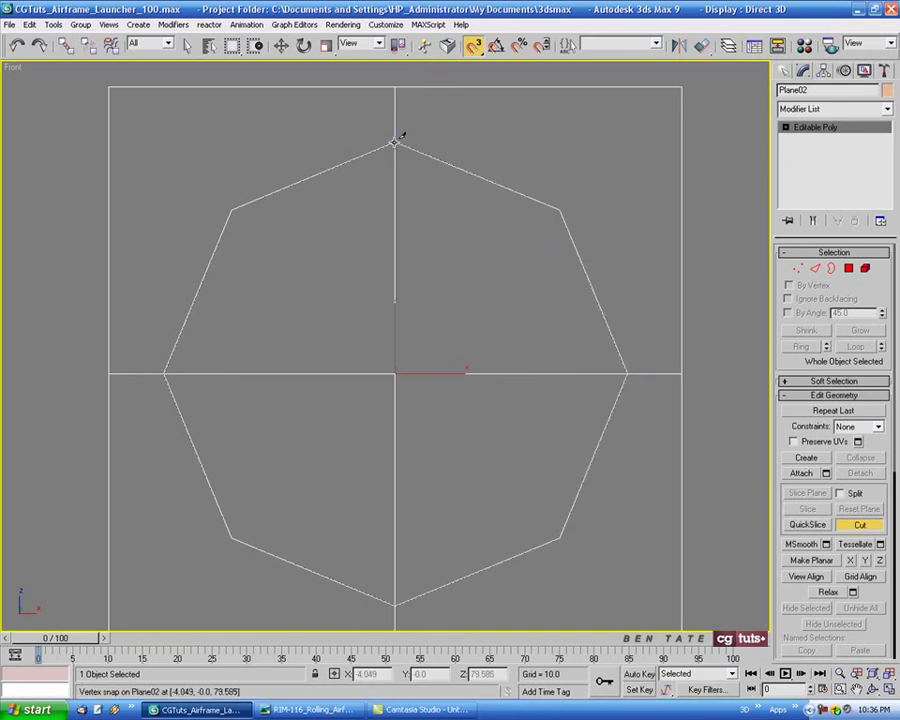
{"action": "middle_click_drag", "start_coordinate": [452, 233], "coordinate": [451, 225]}
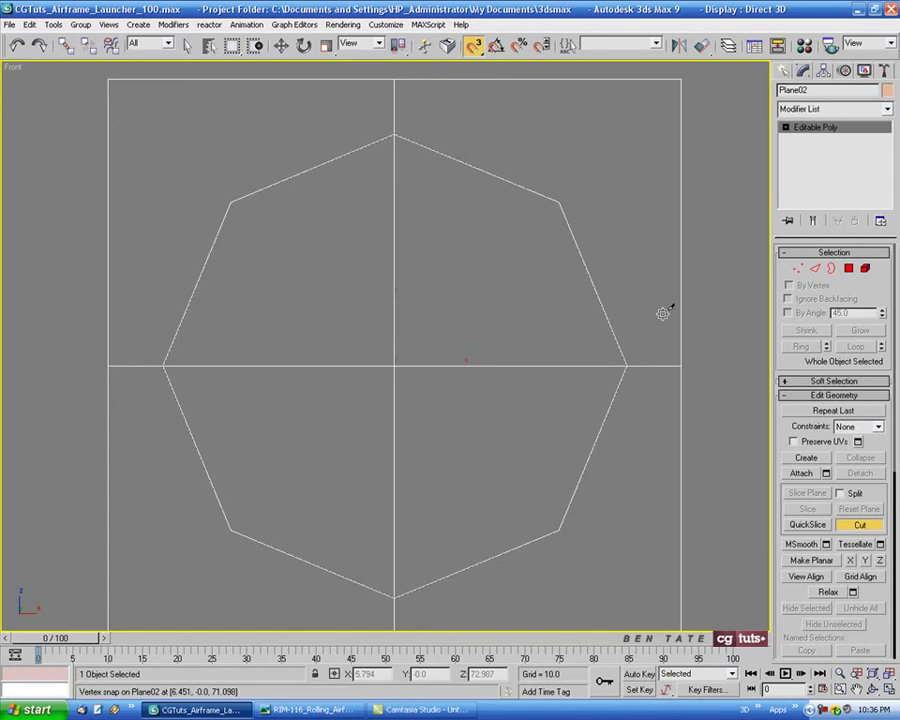
{"action": "left_click", "coordinate": [474, 47]}
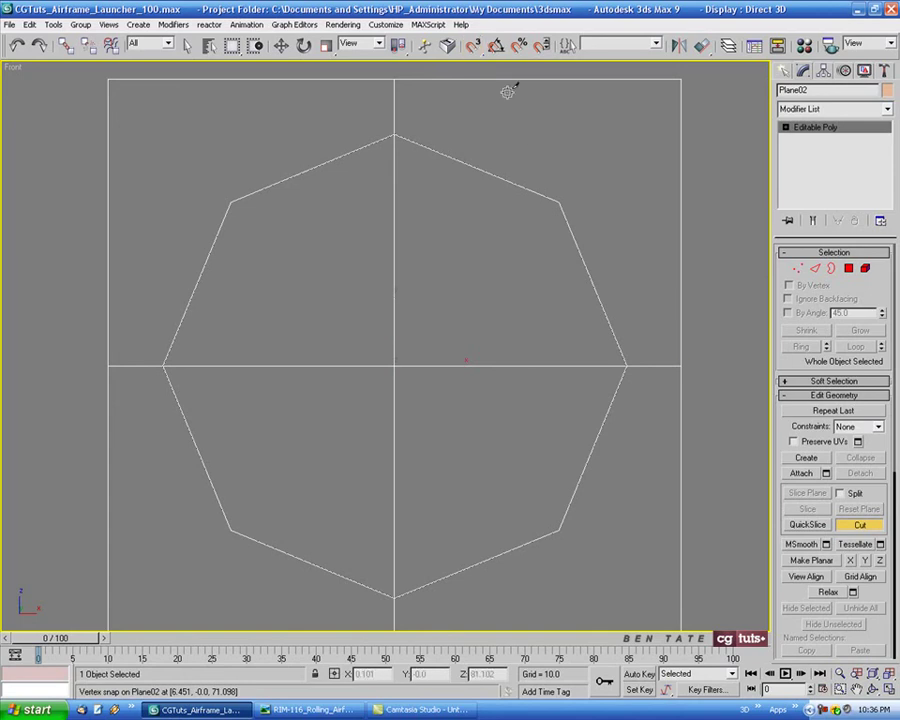
{"action": "left_click", "coordinate": [860, 525]}
{"action": "middle_click_drag", "start_coordinate": [583, 392], "coordinate": [569, 392]}
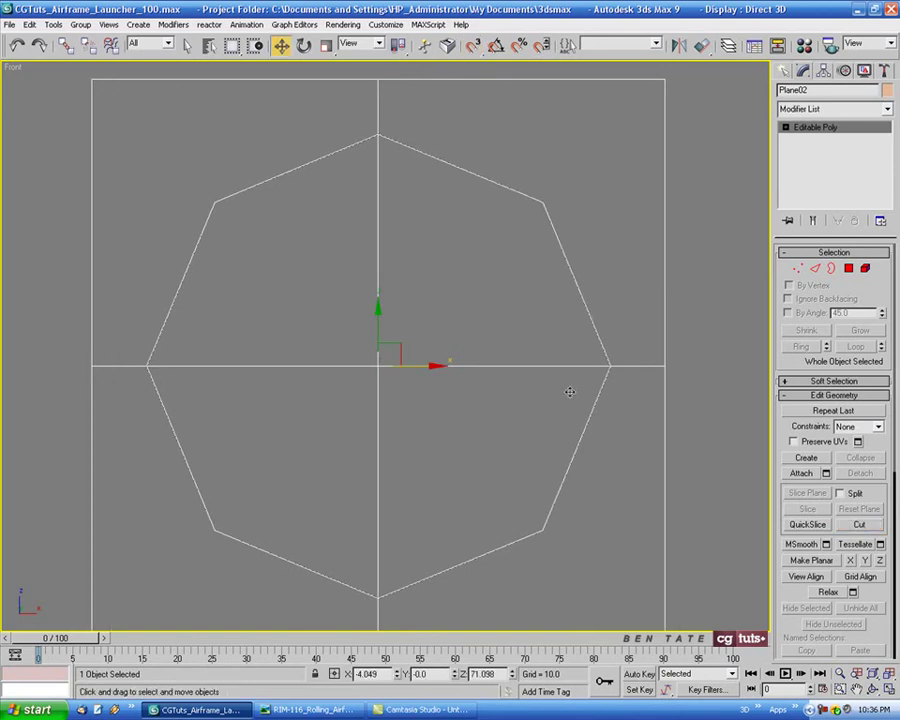
Step: Delete the eight-sided circle Circle01 that served as the cutting guide
{"action": "key", "text": "h"}
{"action": "double_click", "coordinate": [335, 229]}
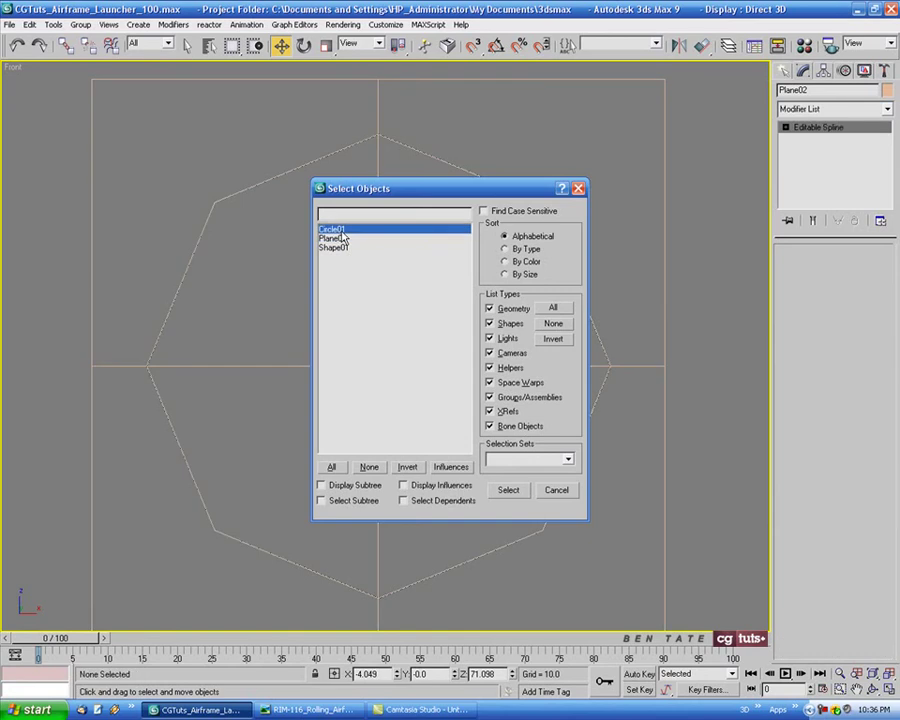
{"action": "left_click", "coordinate": [538, 364]}
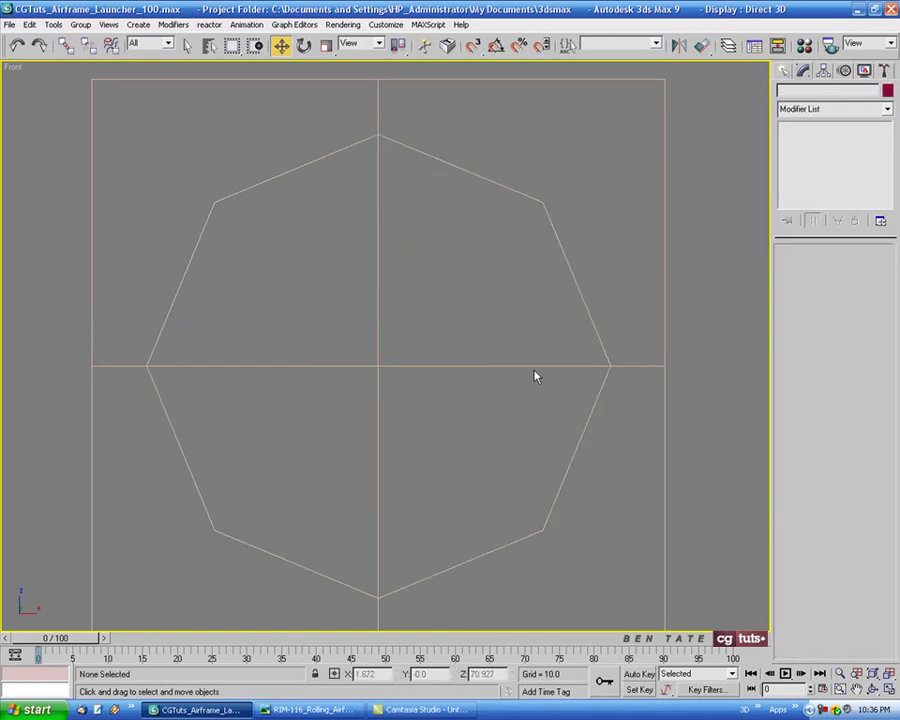
{"action": "scroll", "coordinate": [506, 350], "scroll_direction": "down", "scroll_amount": 4}
Step: Connect each of the plane's four outer corner vertices to the nearest diagonal corner of the octagon
{"action": "left_click", "coordinate": [510, 358]}
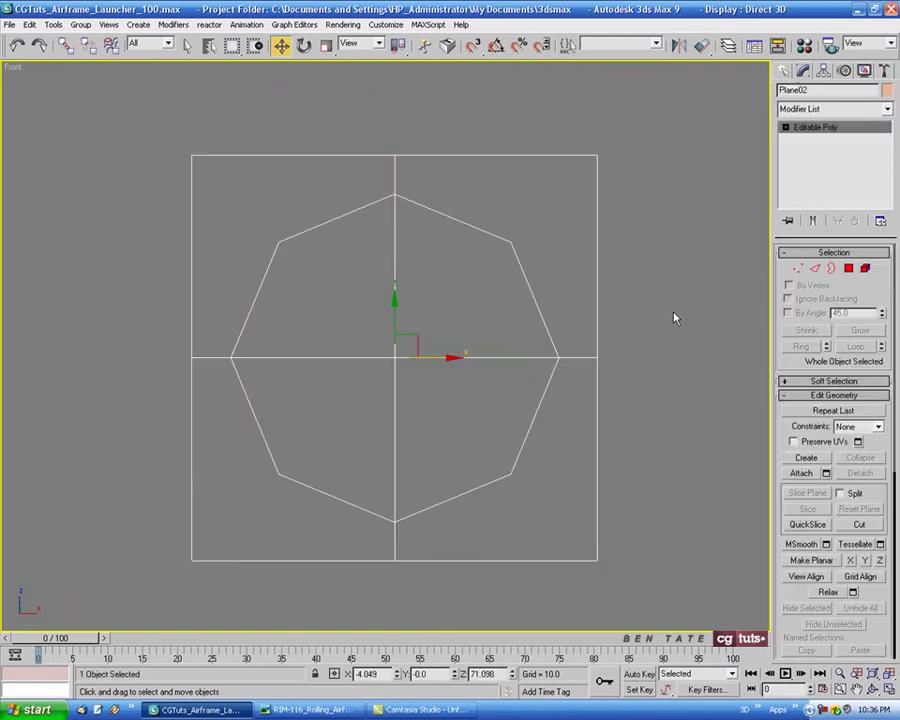
{"action": "middle_click_drag", "start_coordinate": [675, 315], "coordinate": [617, 319]}
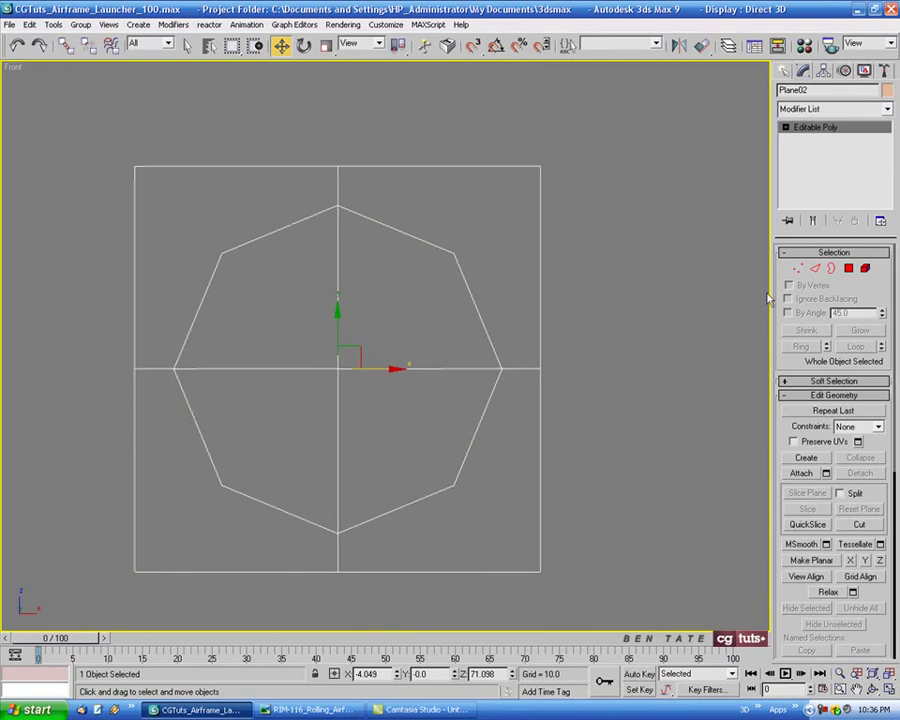
{"action": "left_click", "coordinate": [797, 268]}
{"action": "left_click_drag", "start_coordinate": [572, 136], "coordinate": [450, 257]}
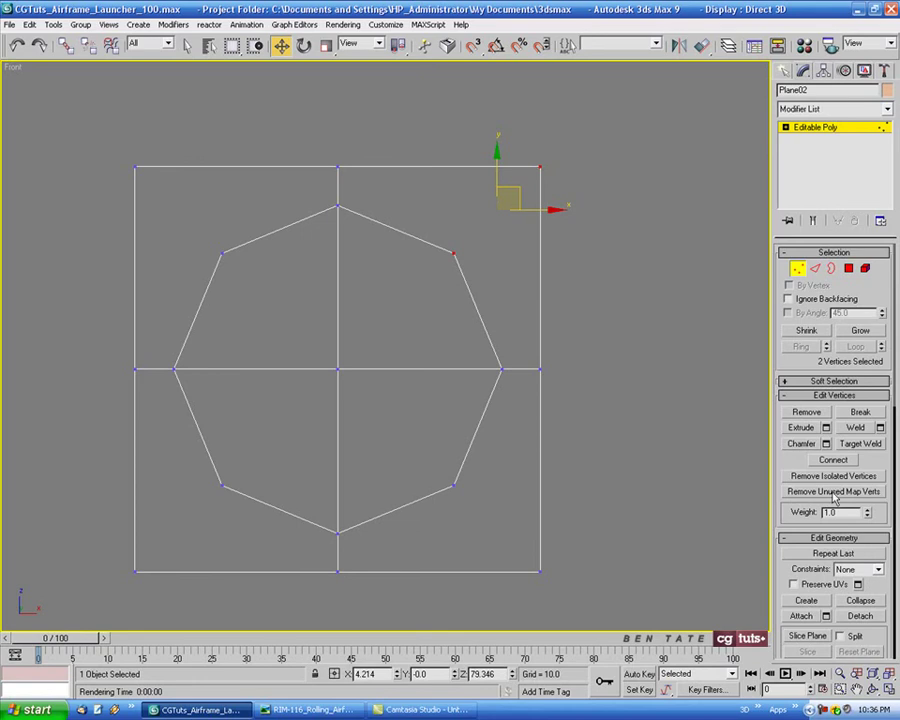
{"action": "left_click", "coordinate": [833, 459]}
{"action": "left_click_drag", "start_coordinate": [115, 150], "coordinate": [245, 278]}
{"action": "left_click", "coordinate": [833, 461]}
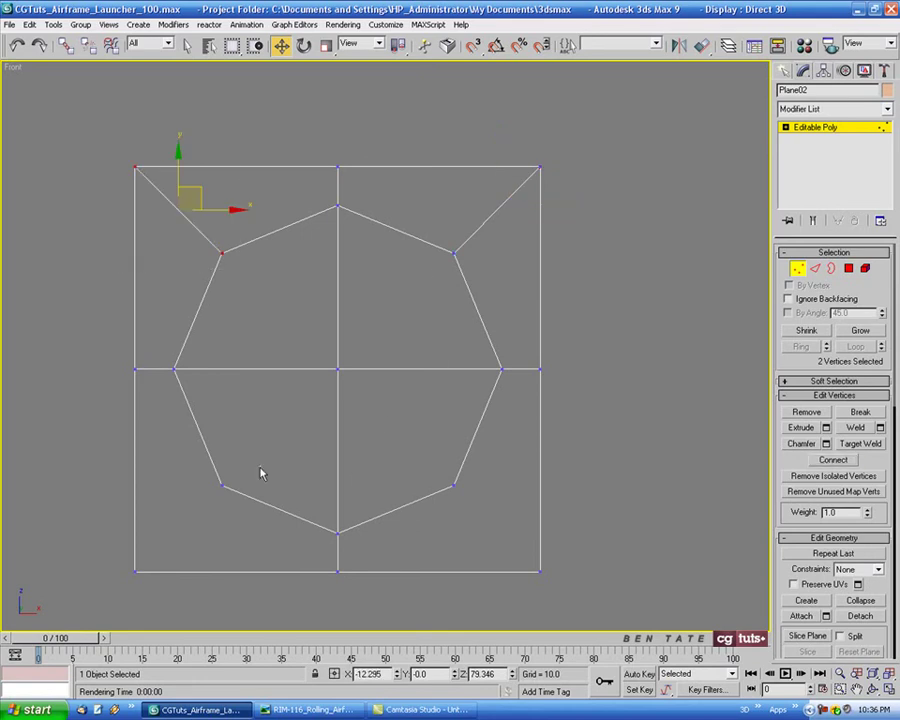
{"action": "left_click_drag", "start_coordinate": [260, 470], "coordinate": [140, 568]}
{"action": "key", "text": "ctrl+shift+e"}
{"action": "left_click", "coordinate": [454, 486]}
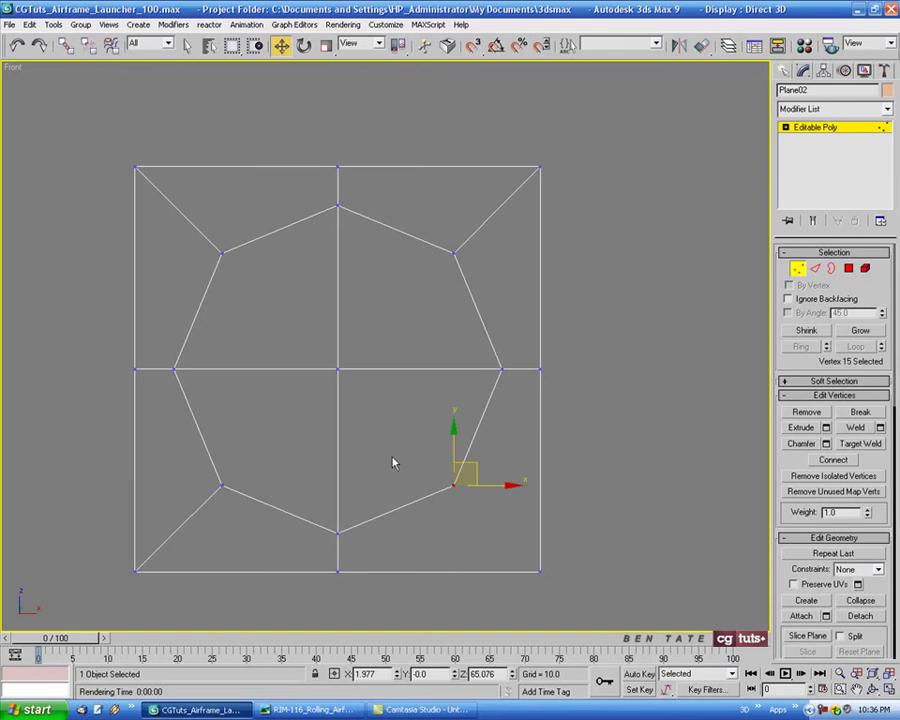
{"action": "left_click_drag", "start_coordinate": [393, 463], "coordinate": [621, 611]}
{"action": "middle_click_drag", "start_coordinate": [648, 501], "coordinate": [689, 491]}
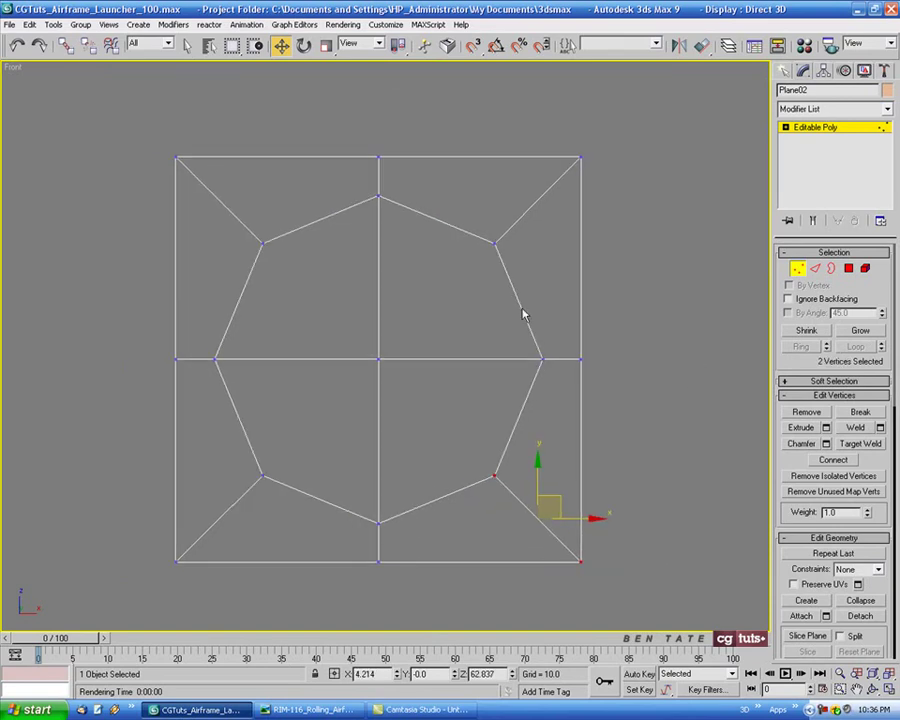
Step: Inset the four polygons inside the octagon by 0.3 as a group and delete them to open the hole
{"action": "left_click", "coordinate": [850, 270]}
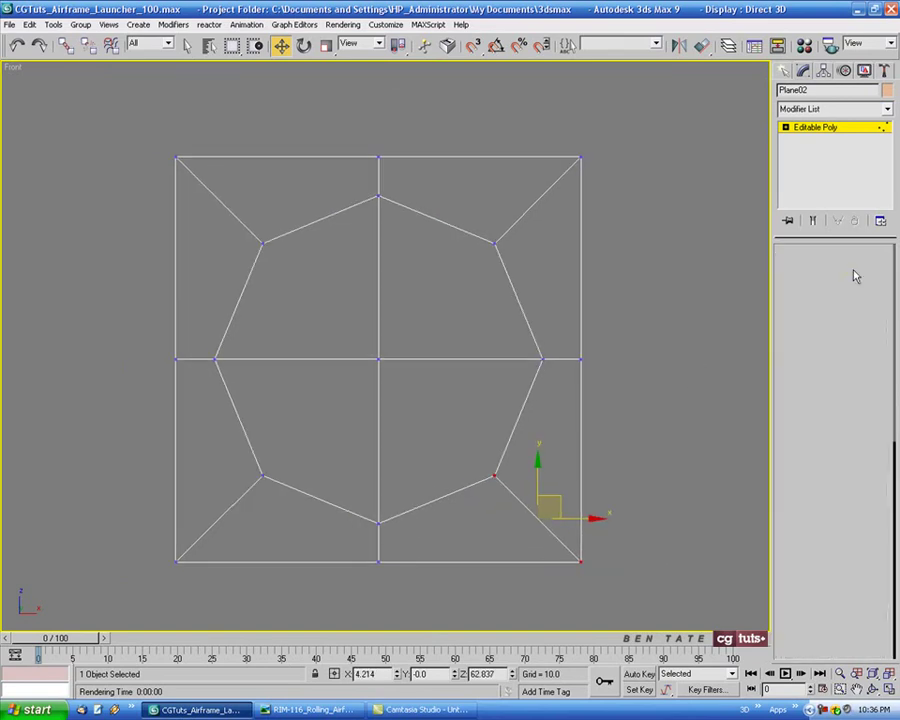
{"action": "left_click", "coordinate": [428, 287]}
{"action": "left_click", "coordinate": [345, 310], "text": "ctrl"}
{"action": "left_click", "coordinate": [364, 383], "text": "ctrl"}
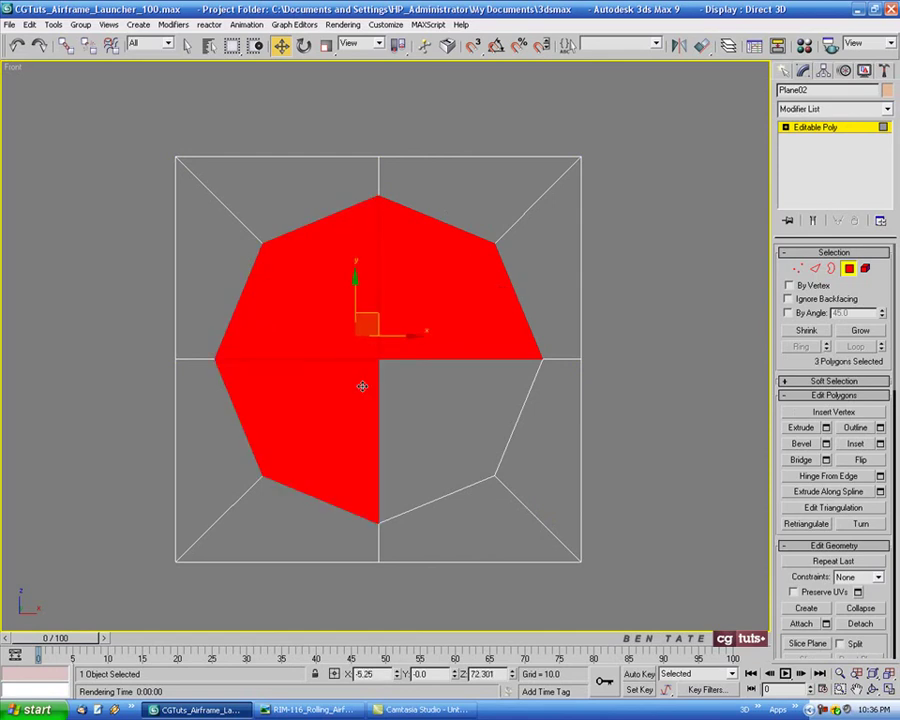
{"action": "left_click", "coordinate": [400, 390], "text": "ctrl"}
{"action": "left_click", "coordinate": [880, 444]}
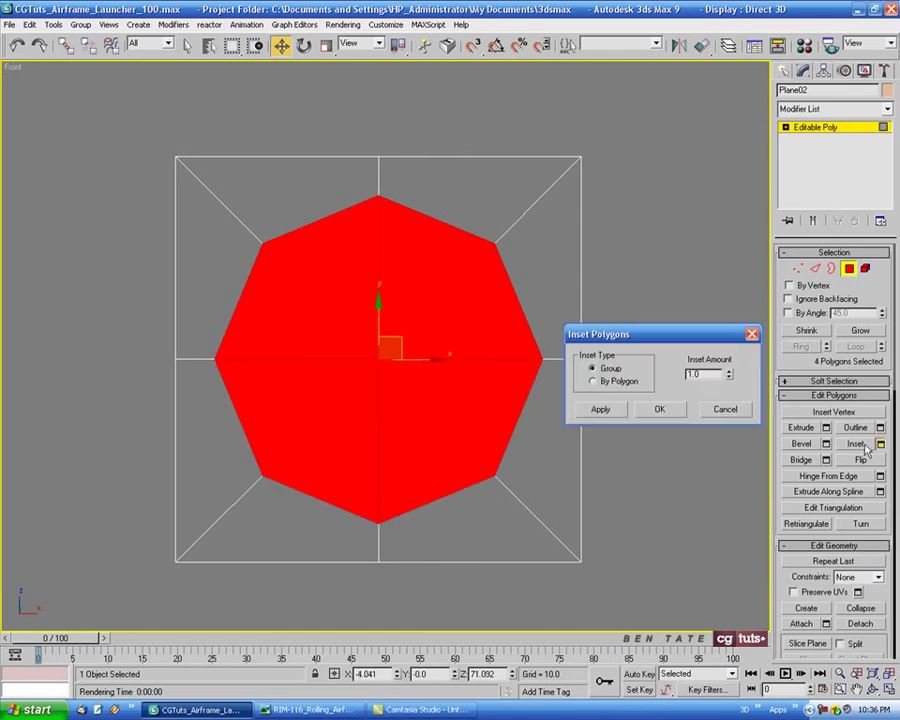
{"action": "left_click_drag", "start_coordinate": [732, 378], "coordinate": [733, 418]}
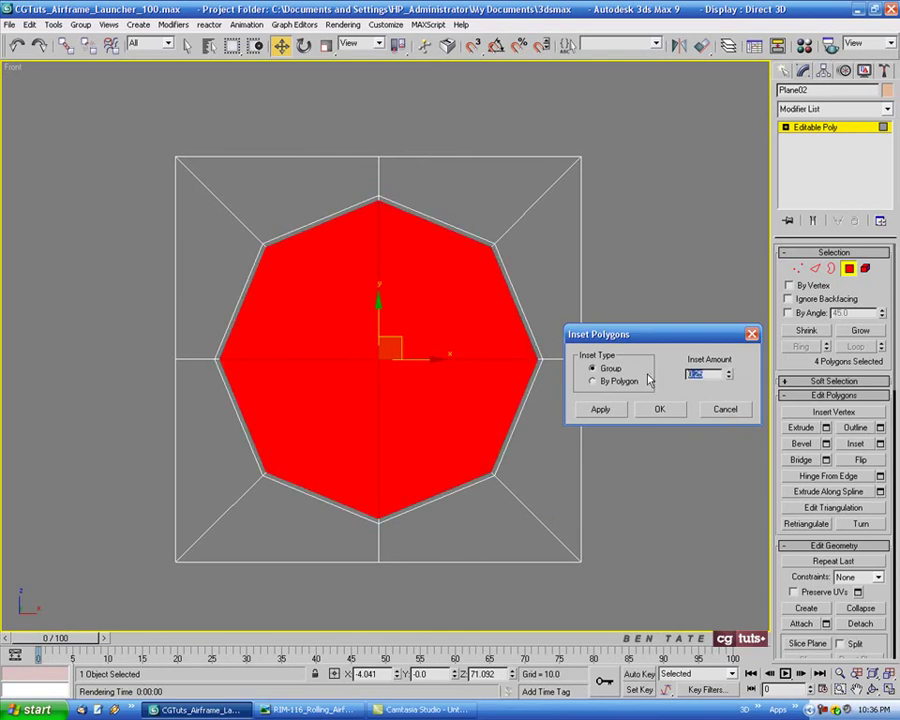
{"action": "type", "text": "0.3"}
{"action": "key", "text": "Return"}
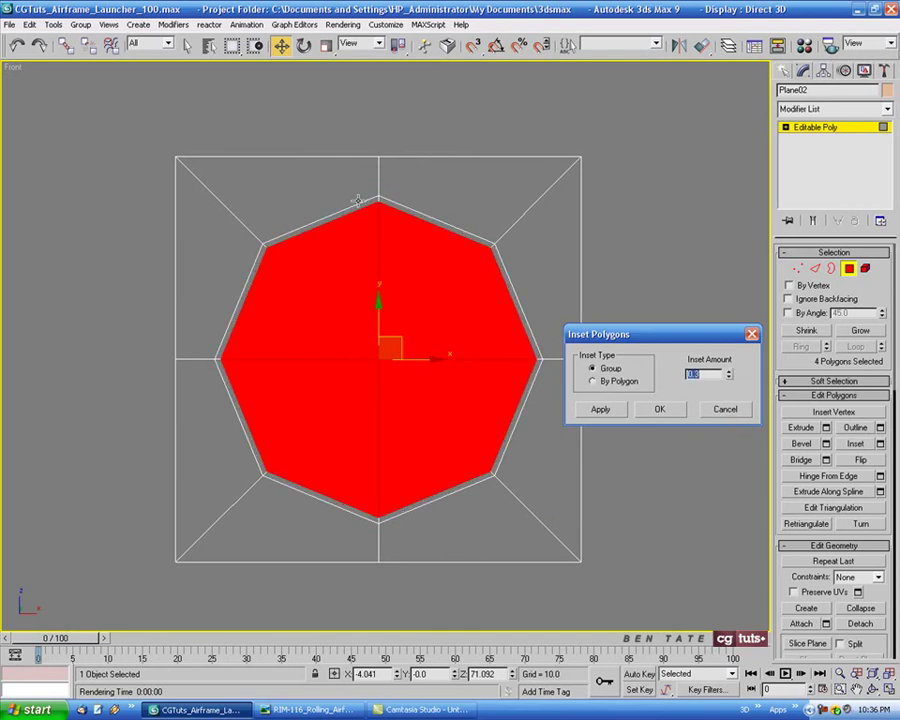
{"action": "left_click", "coordinate": [659, 408]}
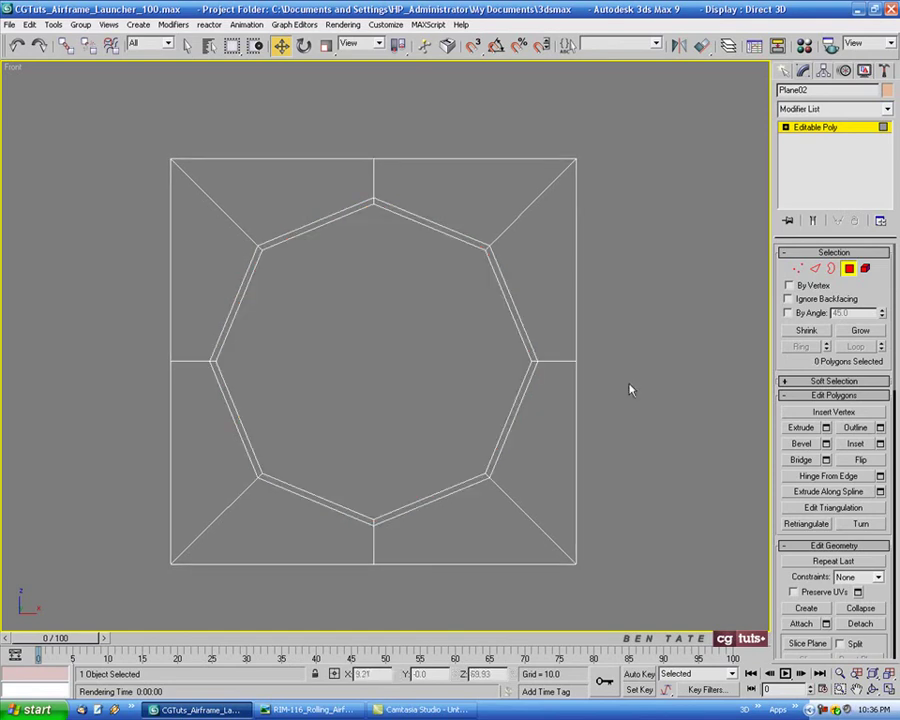
Step: Leave polygon editing and change the holed plane's object color to blue in the Perspective view
{"action": "scroll", "coordinate": [547, 372], "scroll_direction": "down", "scroll_amount": 2}
{"action": "key", "text": "alt+w"}
{"action": "right_click", "coordinate": [669, 450]}
{"action": "key", "text": "alt+w"}
{"action": "key", "text": "z"}
{"action": "middle_click_drag", "start_coordinate": [602, 429], "coordinate": [598, 396], "text": "alt"}
{"action": "left_click", "coordinate": [848, 269]}
{"action": "key", "text": "ctrl+b"}
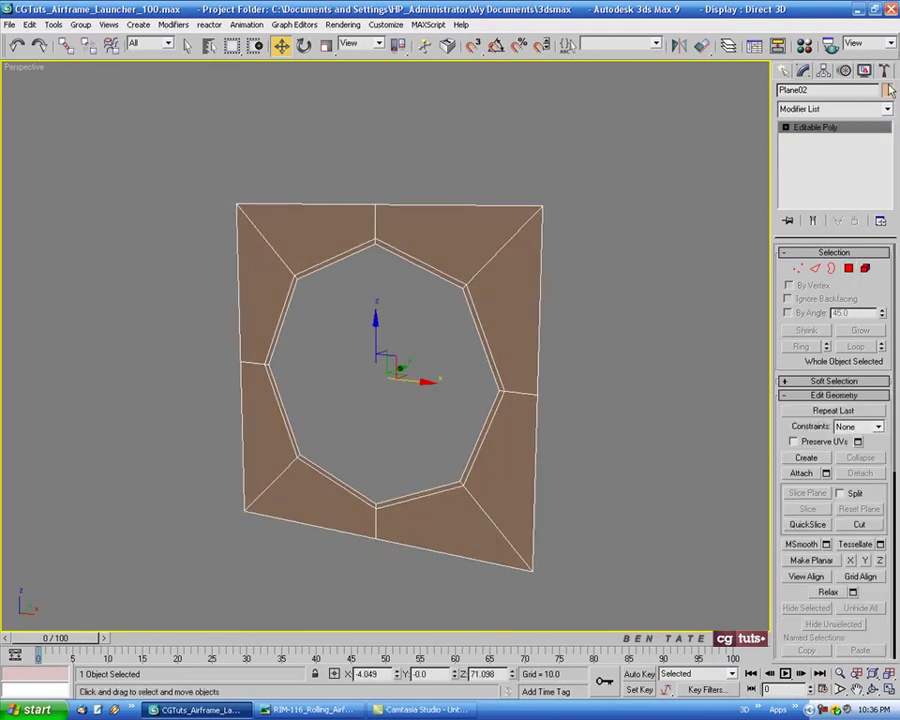
{"action": "left_click", "coordinate": [504, 319]}
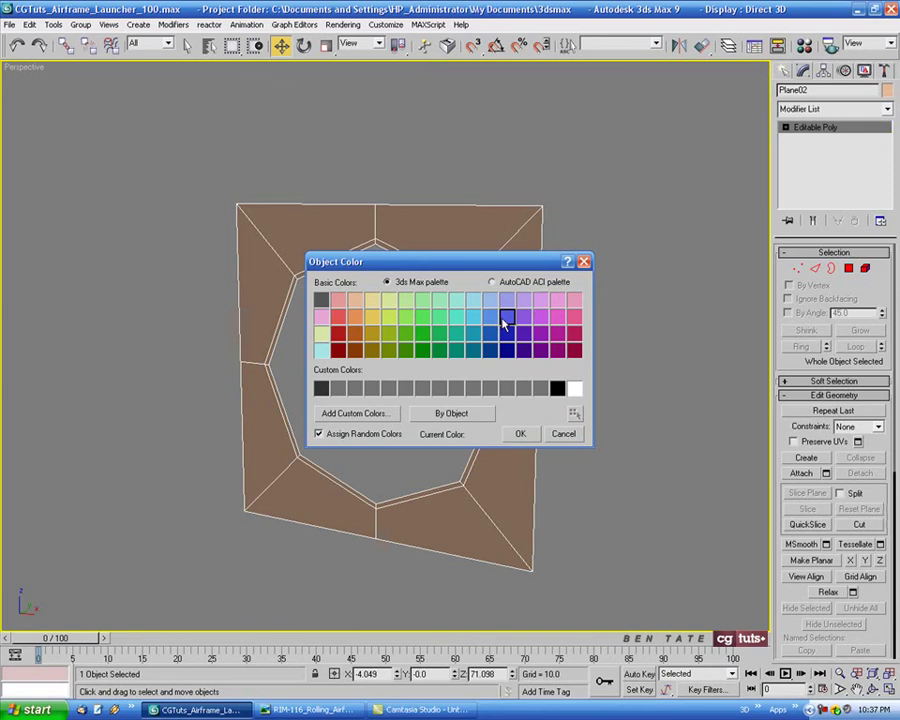
{"action": "left_click", "coordinate": [517, 434]}
{"action": "middle_click_drag", "start_coordinate": [514, 430], "coordinate": [589, 412], "text": "alt"}
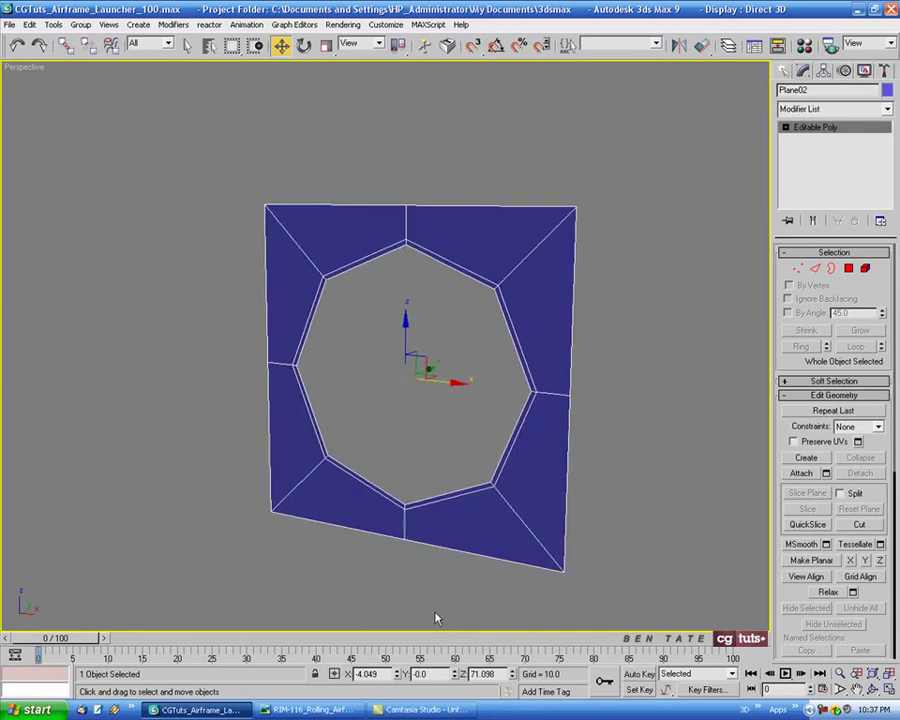
Step: In the Front view, make one copy of the holed plane about 21 units to its left, edge to edge with the original
{"action": "key", "text": "alt+w"}
{"action": "right_click", "coordinate": [564, 264]}
{"action": "key", "text": "alt+w"}
{"action": "middle_click_drag", "start_coordinate": [614, 318], "coordinate": [587, 320]}
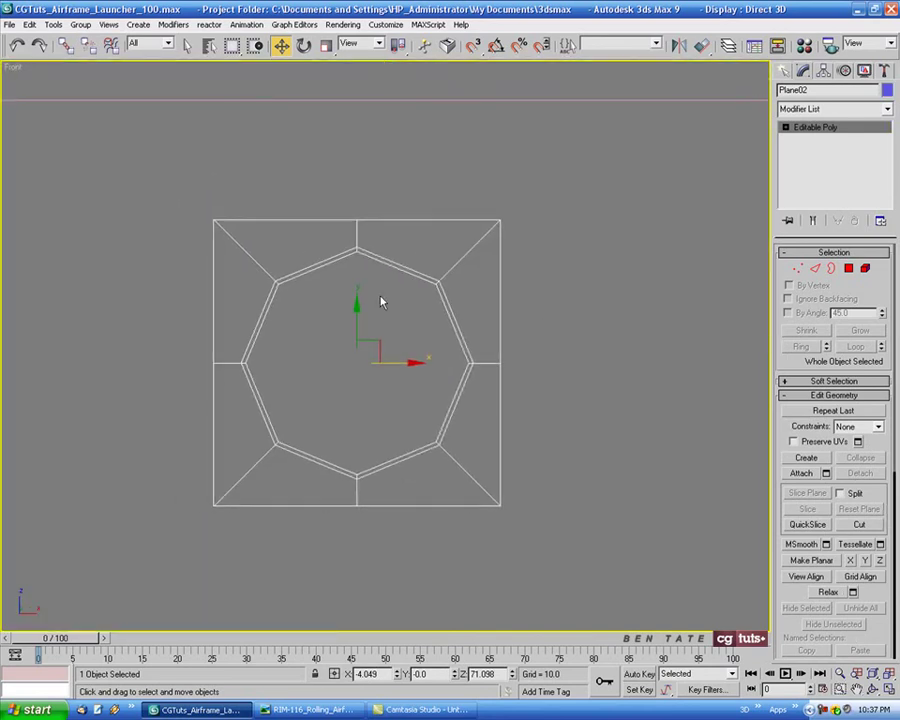
{"action": "scroll", "coordinate": [384, 300], "scroll_direction": "up", "scroll_amount": 2}
{"action": "middle_click_drag", "start_coordinate": [384, 288], "coordinate": [586, 295]}
{"action": "scroll", "coordinate": [542, 254], "scroll_direction": "down", "scroll_amount": 3}
{"action": "middle_click_drag", "start_coordinate": [614, 406], "coordinate": [664, 394]}
{"action": "scroll", "coordinate": [615, 398], "scroll_direction": "up", "scroll_amount": 2}
{"action": "mouse_move", "coordinate": [619, 341]}
{"action": "left_mouse_down", "text": "shift"}
{"action": "mouse_move", "coordinate": [203, 331]}
{"action": "mouse_move", "coordinate": [214, 331]}
{"action": "left_mouse_up", "text": "shift"}
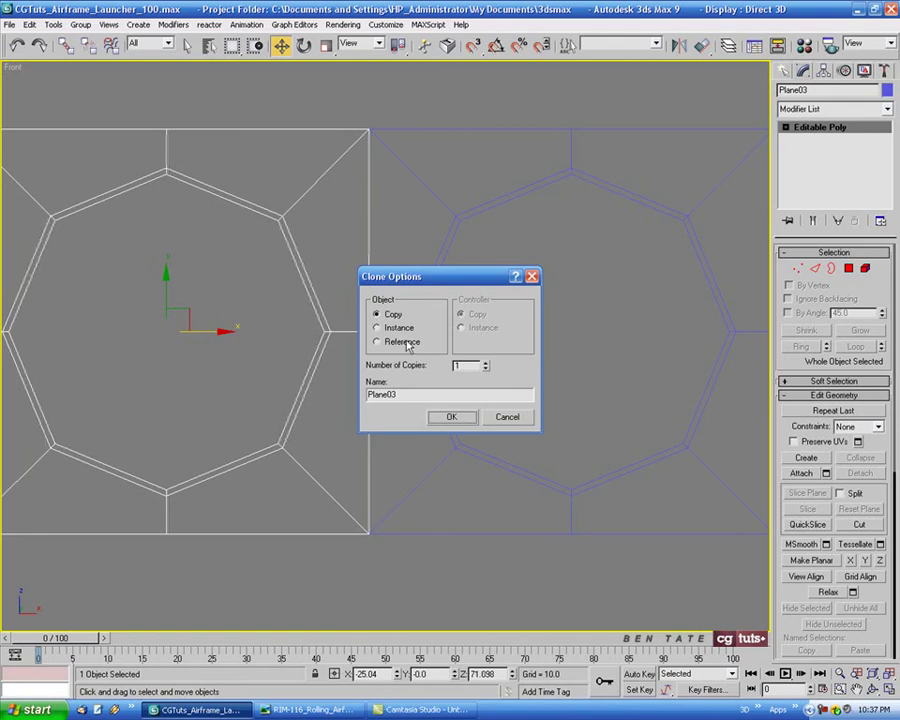
{"action": "left_click", "coordinate": [459, 424]}
{"action": "middle_click_drag", "start_coordinate": [616, 339], "coordinate": [410, 337]}
{"action": "scroll", "coordinate": [550, 343], "scroll_direction": "down", "scroll_amount": 2}
{"action": "scroll", "coordinate": [499, 340], "scroll_direction": "down", "scroll_amount": 2}
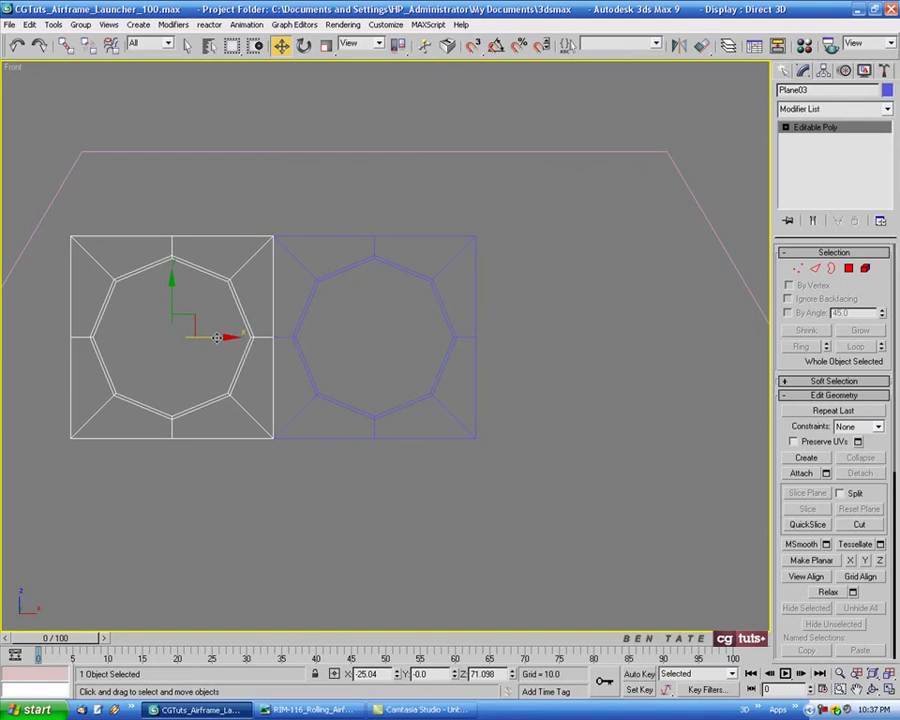
Step: Make one copy of the left tile about 42 units to its right, edge to edge with the original tile
{"action": "left_click_drag", "start_coordinate": [217, 338], "coordinate": [620, 343], "text": "shift"}
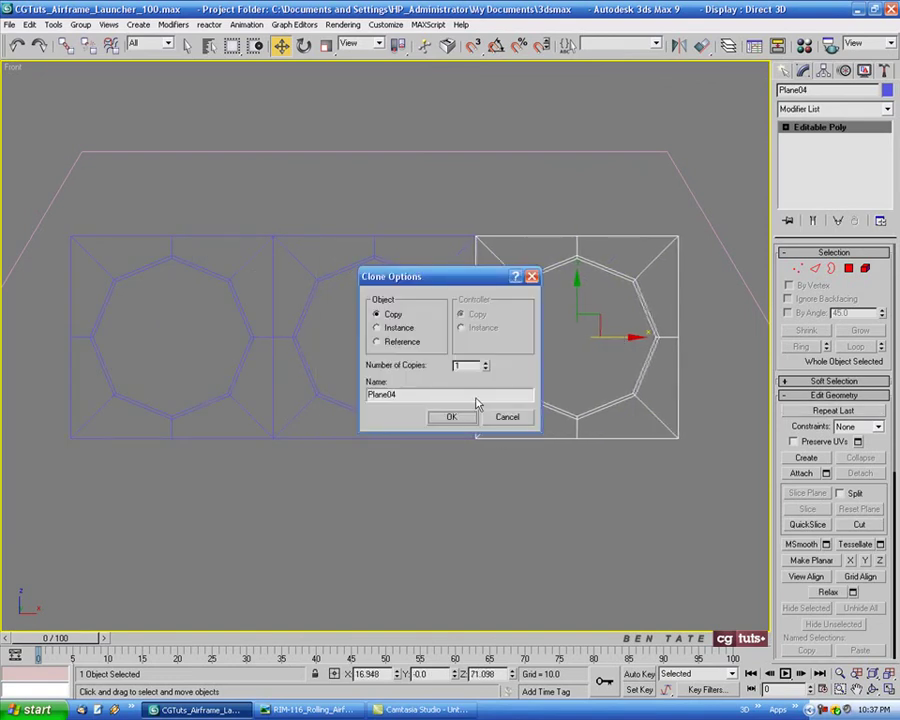
{"action": "left_click", "coordinate": [452, 418]}
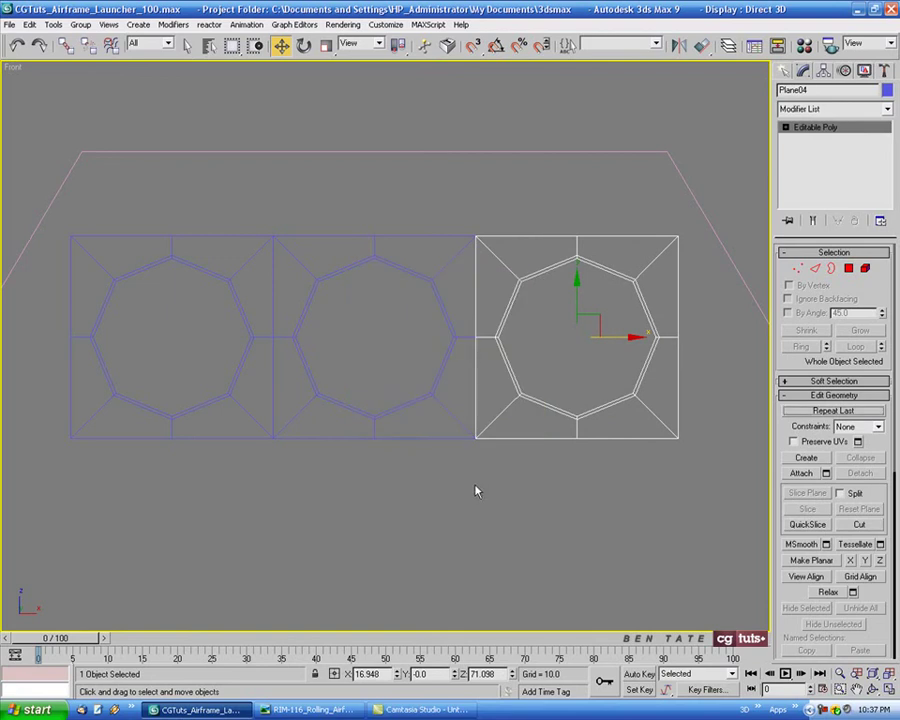
Step: Select all three tiles in the row and make one copy of them about 21 units straight down, edge to edge
{"action": "middle_click_drag", "start_coordinate": [474, 482], "coordinate": [512, 410]}
{"action": "scroll", "coordinate": [474, 404], "scroll_direction": "down", "scroll_amount": 3}
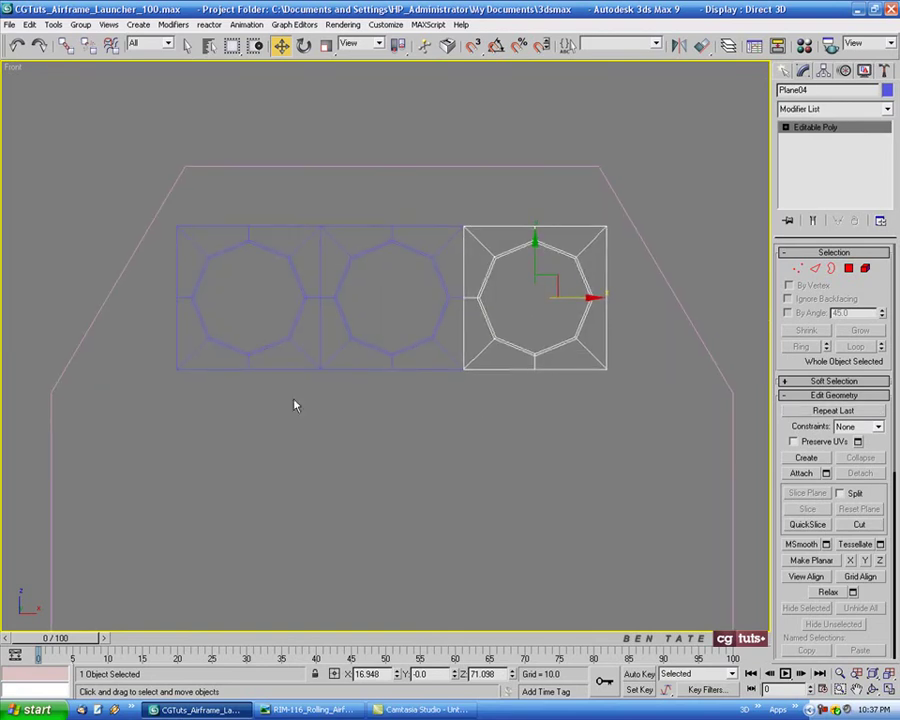
{"action": "left_click_drag", "start_coordinate": [231, 390], "coordinate": [557, 345]}
{"action": "middle_click_drag", "start_coordinate": [474, 406], "coordinate": [466, 360]}
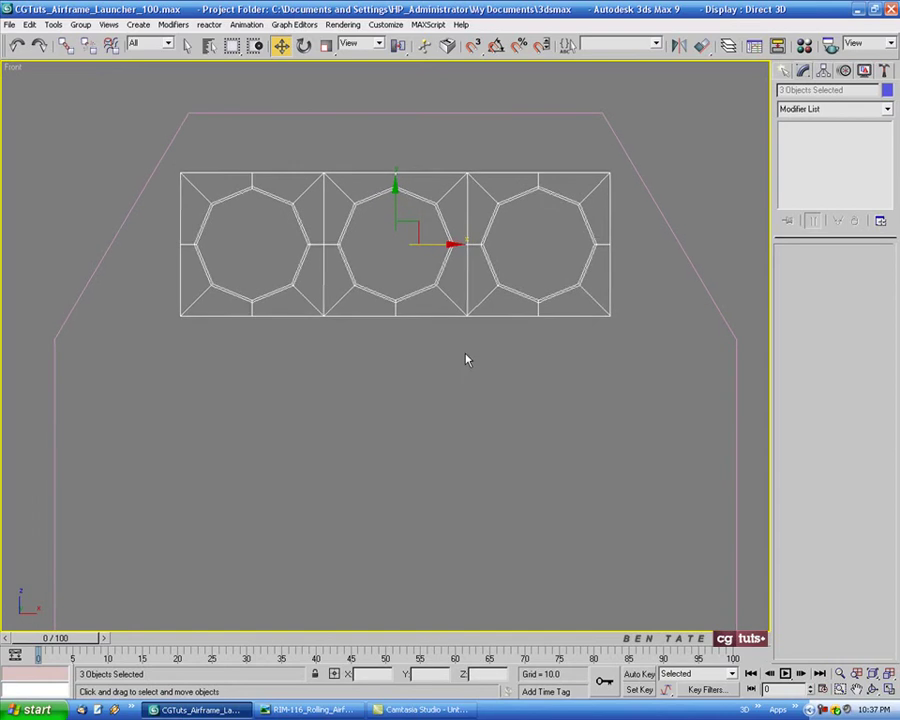
{"action": "scroll", "coordinate": [420, 216], "scroll_direction": "up", "scroll_amount": 5}
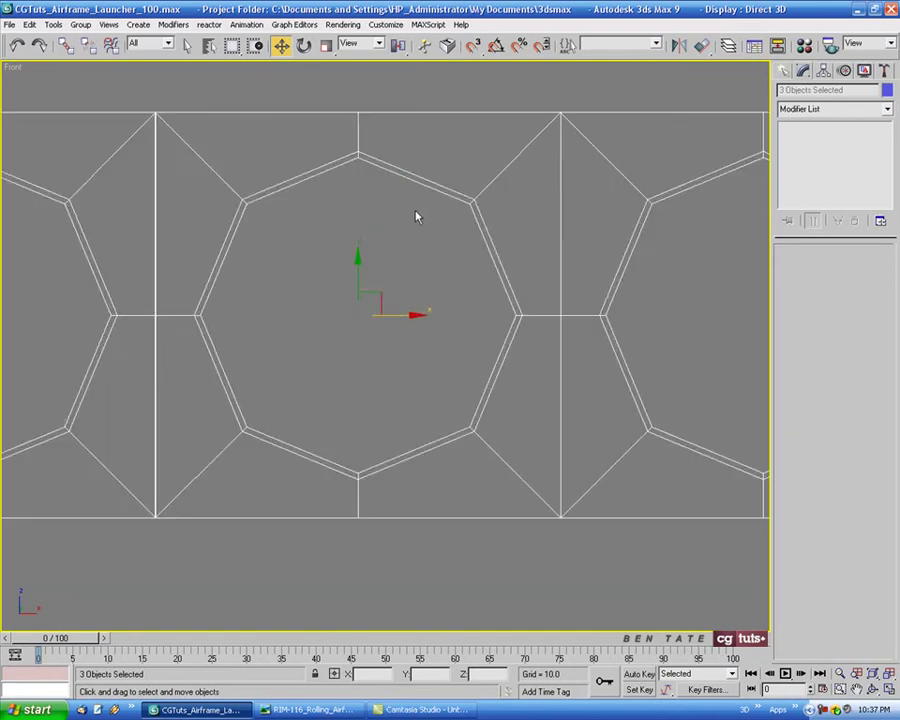
{"action": "middle_click_drag", "start_coordinate": [418, 212], "coordinate": [446, 94]}
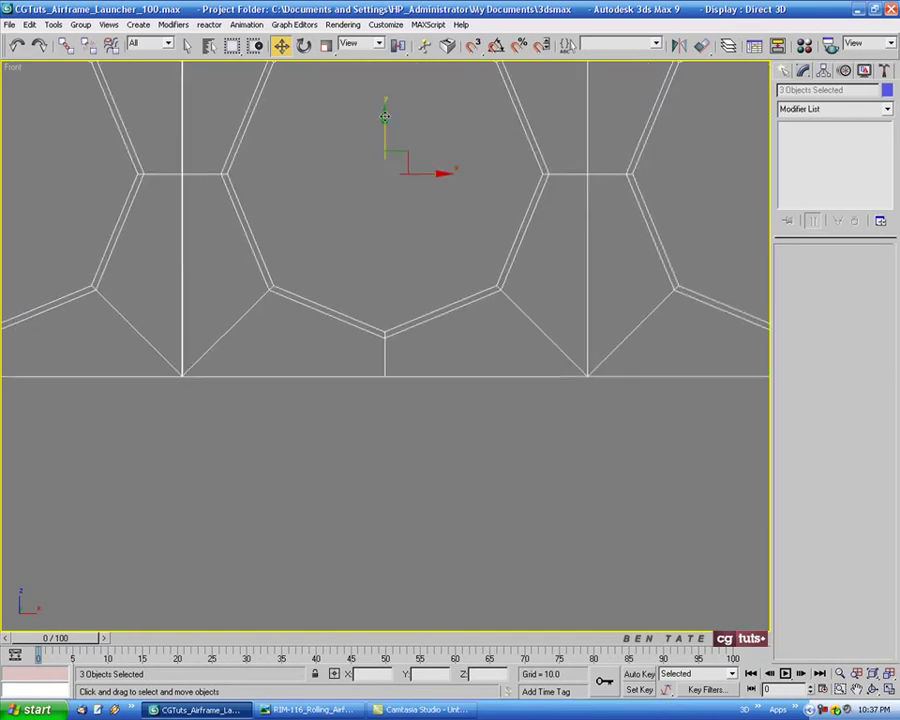
{"action": "left_click_drag", "start_coordinate": [388, 122], "coordinate": [395, 521], "text": "shift"}
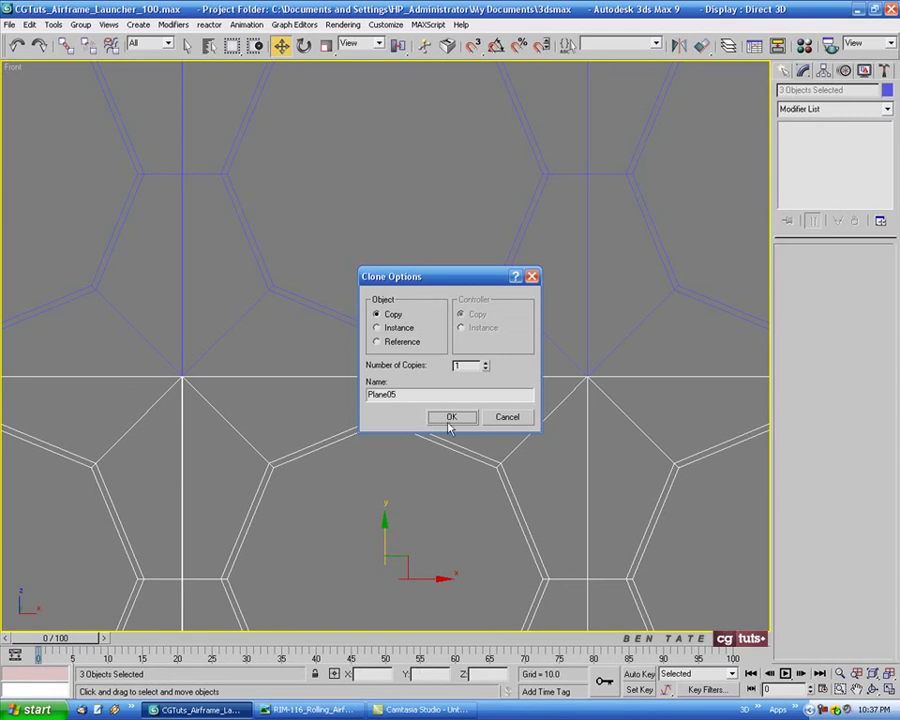
{"action": "left_click", "coordinate": [450, 418]}
Step: Shift the lower row of tiles about 10.4 units left so its hole centers line up with the upper row's tile edges
{"action": "scroll", "coordinate": [430, 440], "scroll_direction": "down", "scroll_amount": 8}
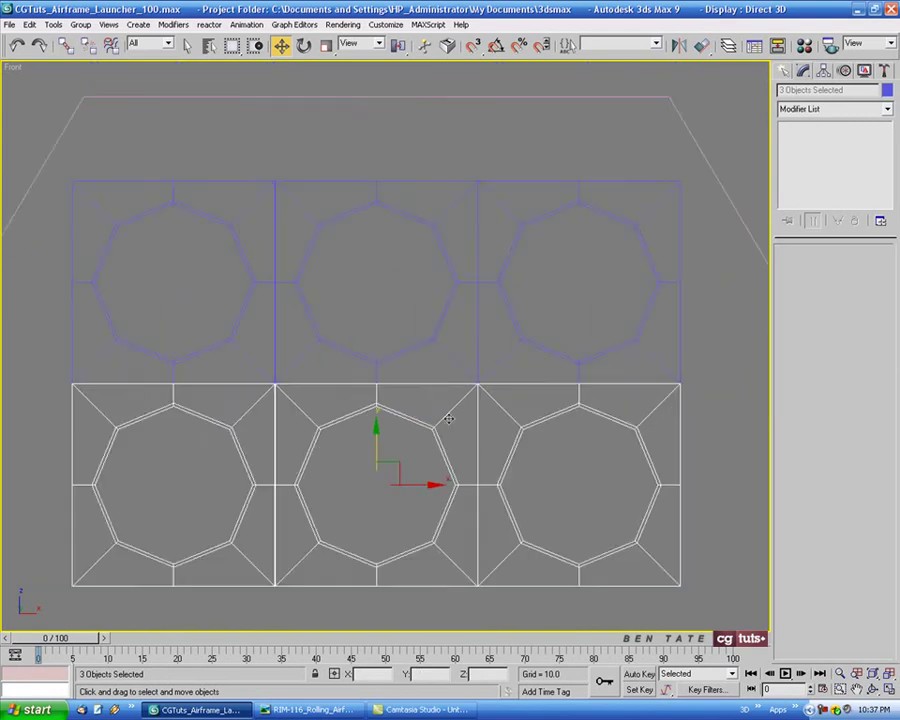
{"action": "middle_click_drag", "start_coordinate": [440, 299], "coordinate": [460, 384]}
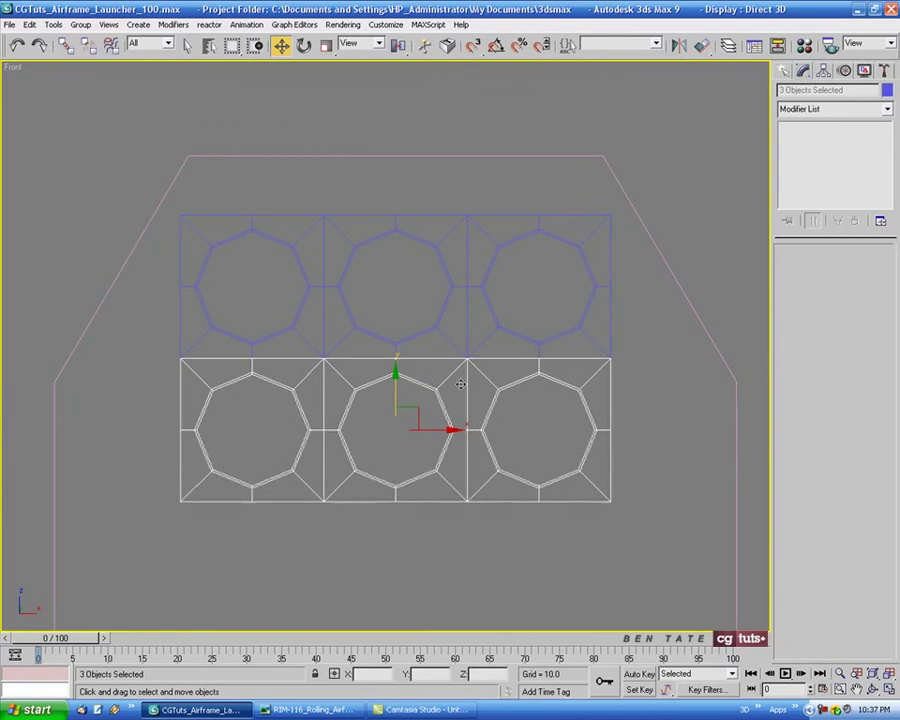
{"action": "middle_click_drag", "start_coordinate": [425, 326], "coordinate": [458, 329]}
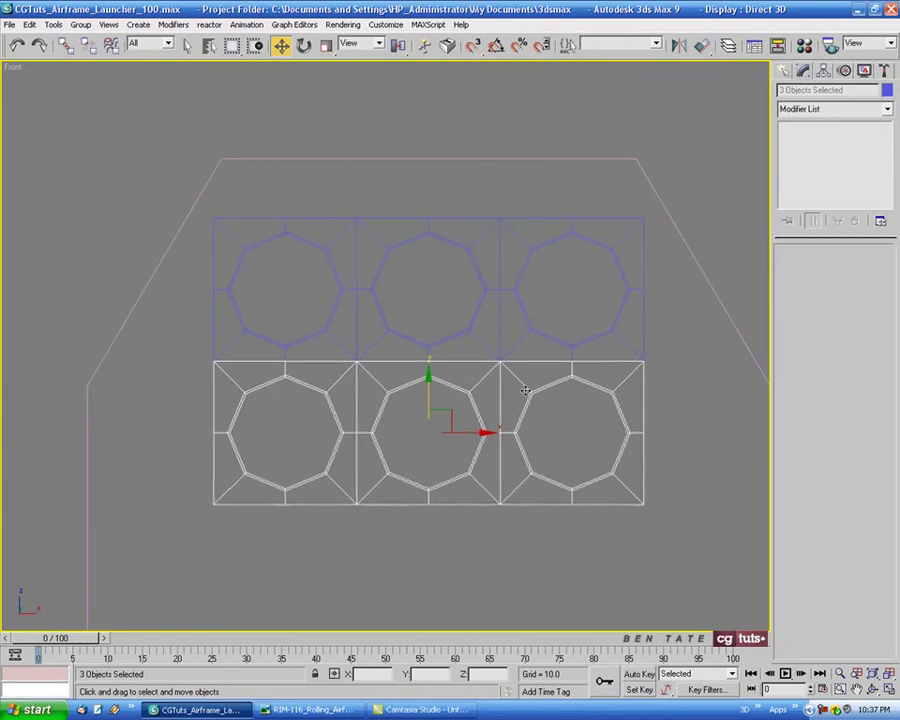
{"action": "middle_click_drag", "start_coordinate": [520, 479], "coordinate": [522, 448]}
{"action": "scroll", "coordinate": [501, 413], "scroll_direction": "up", "scroll_amount": 3}
{"action": "middle_click_drag", "start_coordinate": [441, 418], "coordinate": [556, 417]}
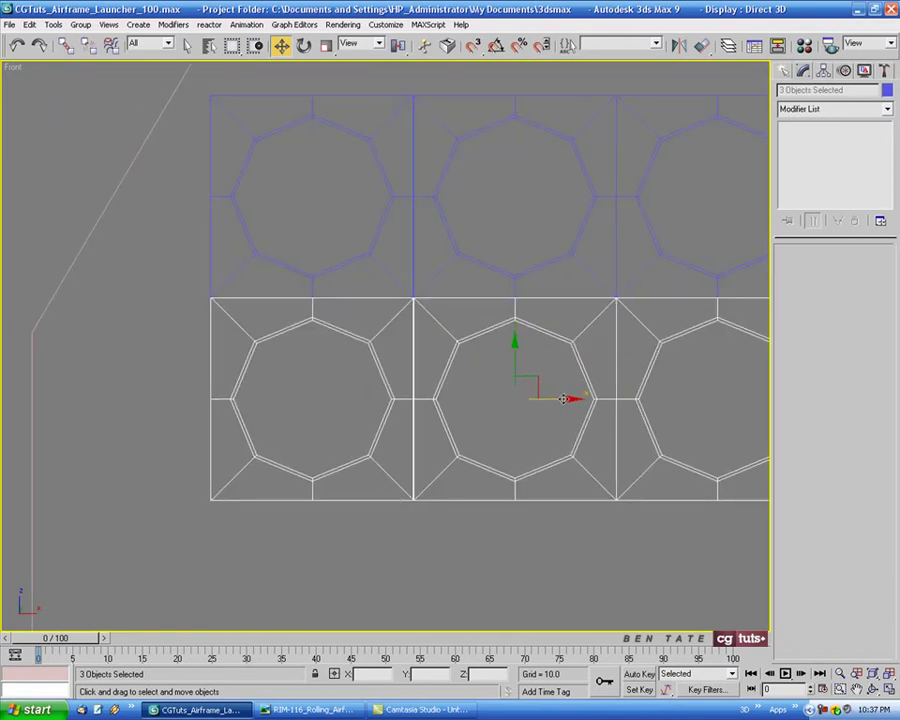
{"action": "left_click_drag", "start_coordinate": [564, 399], "coordinate": [463, 415]}
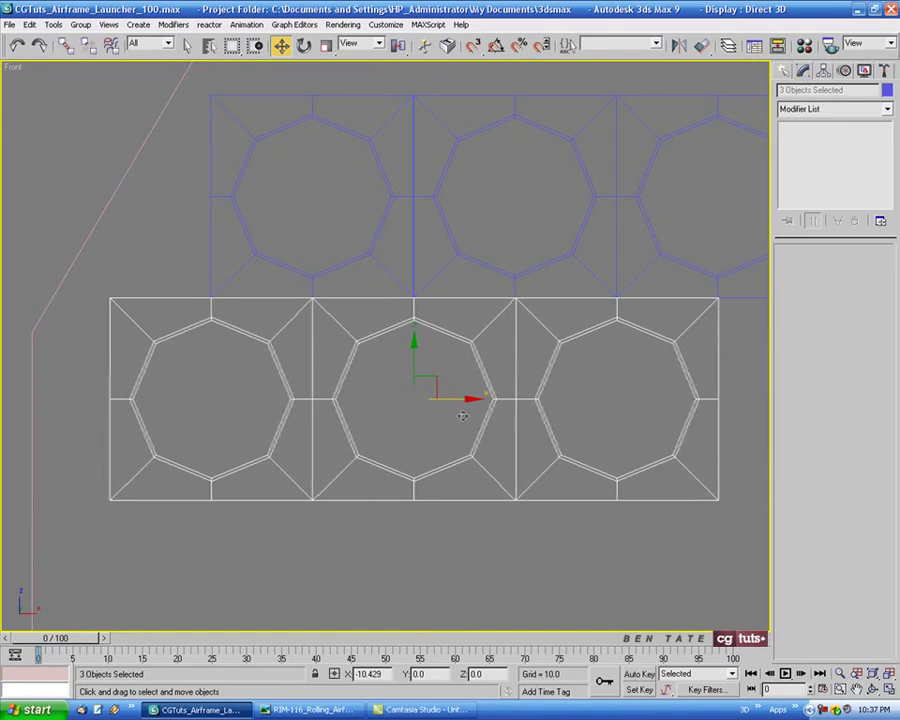
{"action": "scroll", "coordinate": [350, 380], "scroll_direction": "up", "scroll_amount": 5}
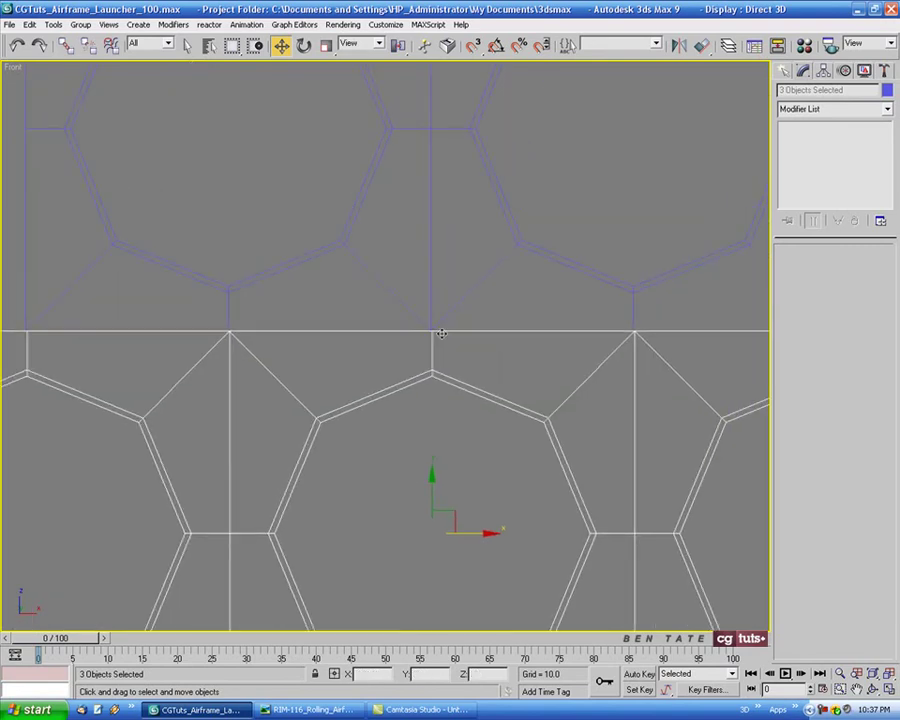
{"action": "scroll", "coordinate": [432, 348], "scroll_direction": "up", "scroll_amount": 2}
{"action": "middle_click_drag", "start_coordinate": [432, 348], "coordinate": [404, 260]}
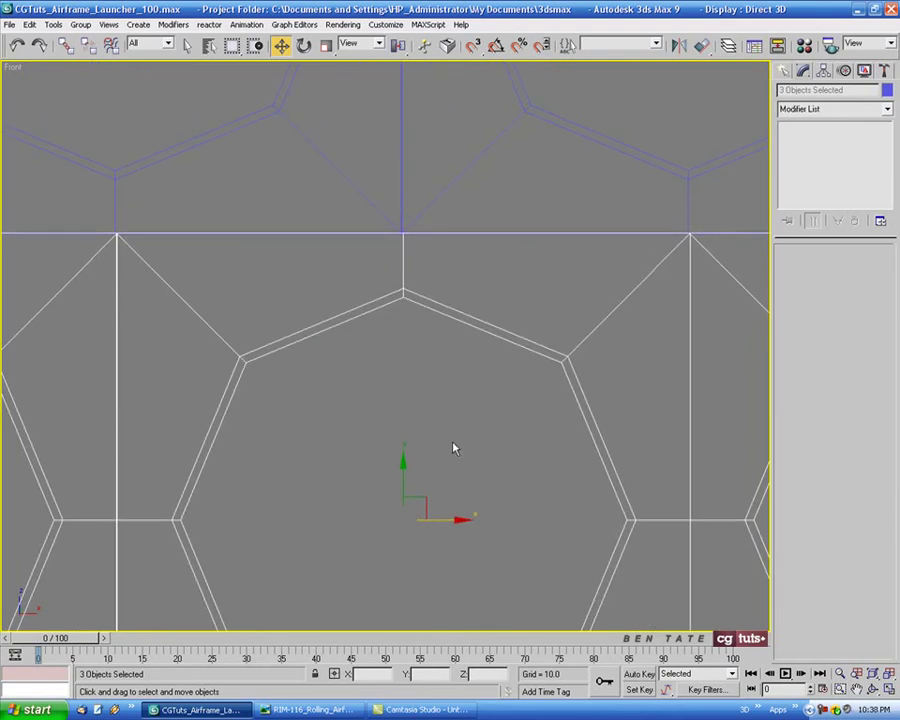
{"action": "left_click_drag", "start_coordinate": [449, 521], "coordinate": [447, 522]}
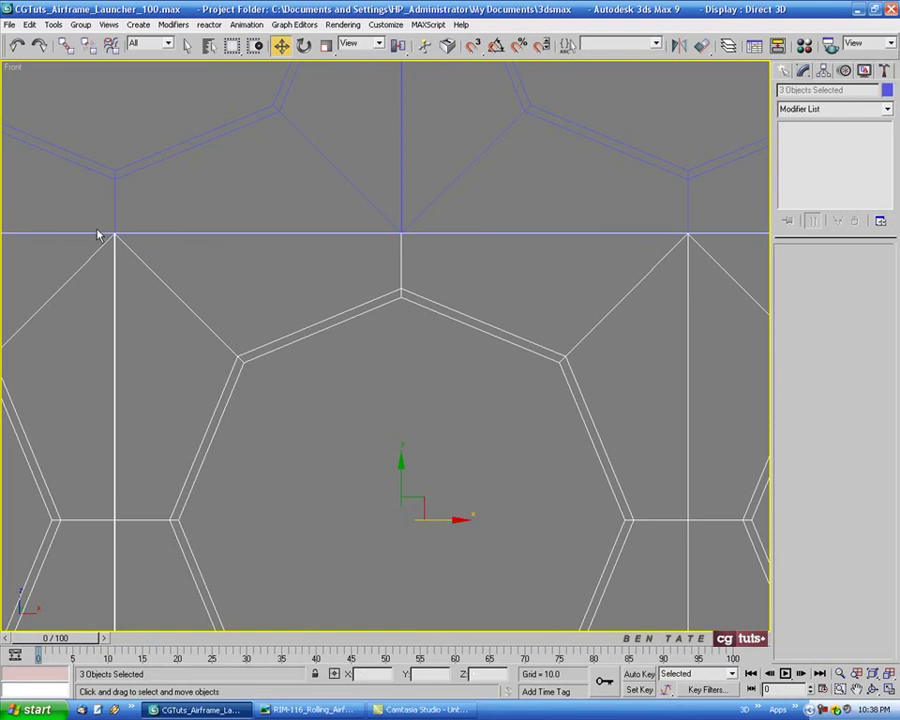
Step: Make one copy of the lower row's right tile about 21 units to its right, edge to edge
{"action": "scroll", "coordinate": [310, 330], "scroll_direction": "down", "scroll_amount": 6}
{"action": "middle_click_drag", "start_coordinate": [422, 336], "coordinate": [300, 350]}
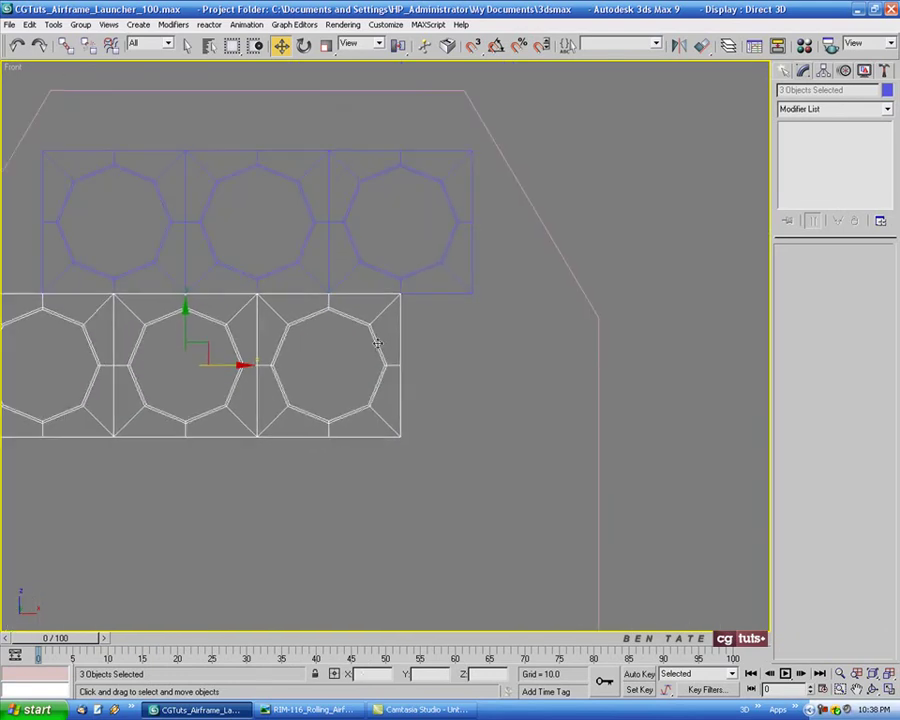
{"action": "left_click", "coordinate": [378, 343]}
{"action": "middle_click_drag", "start_coordinate": [470, 376], "coordinate": [456, 366]}
{"action": "scroll", "coordinate": [398, 328], "scroll_direction": "up", "scroll_amount": 3}
{"action": "middle_click_drag", "start_coordinate": [398, 328], "coordinate": [343, 279]}
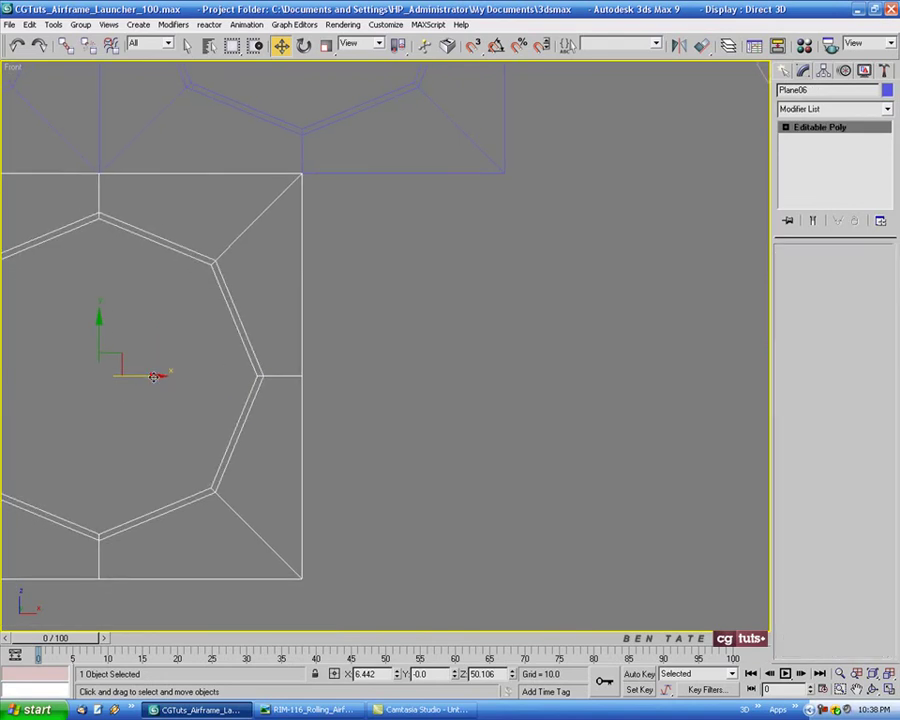
{"action": "left_click_drag", "start_coordinate": [145, 376], "coordinate": [544, 388], "text": "shift"}
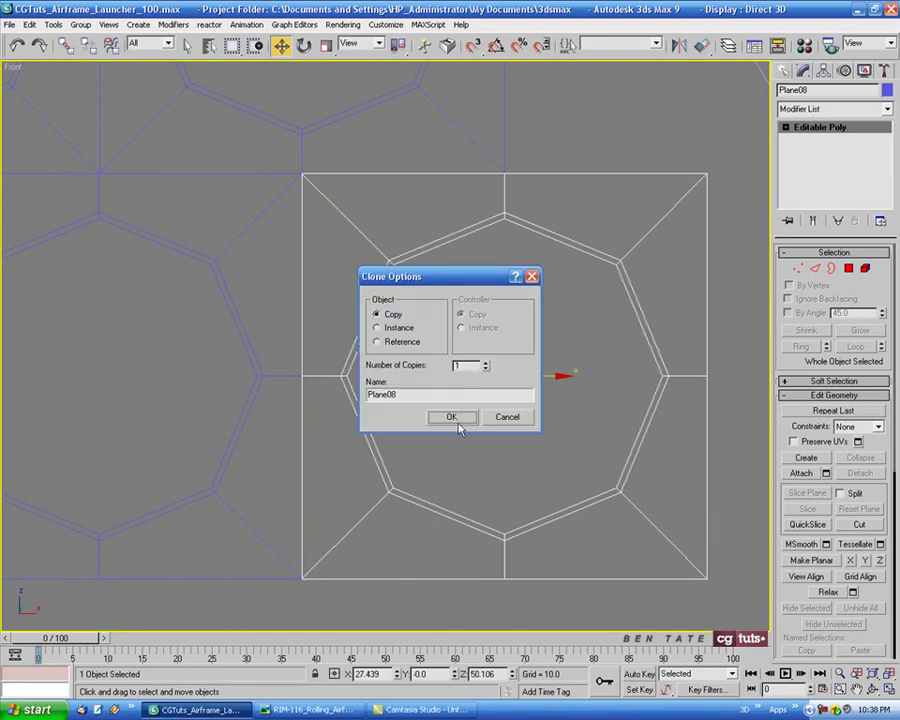
{"action": "left_click", "coordinate": [451, 422]}
Step: Attach the other three lower tiles and the three upper tiles to the new tile as one object
{"action": "scroll", "coordinate": [562, 438], "scroll_direction": "down", "scroll_amount": 5}
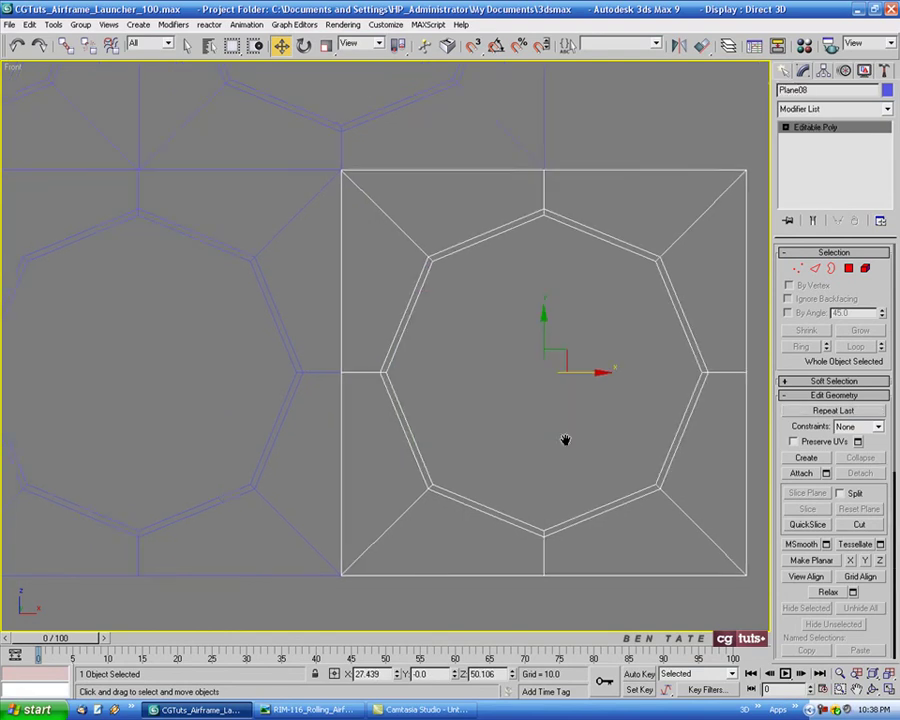
{"action": "scroll", "coordinate": [590, 441], "scroll_direction": "down", "scroll_amount": 6}
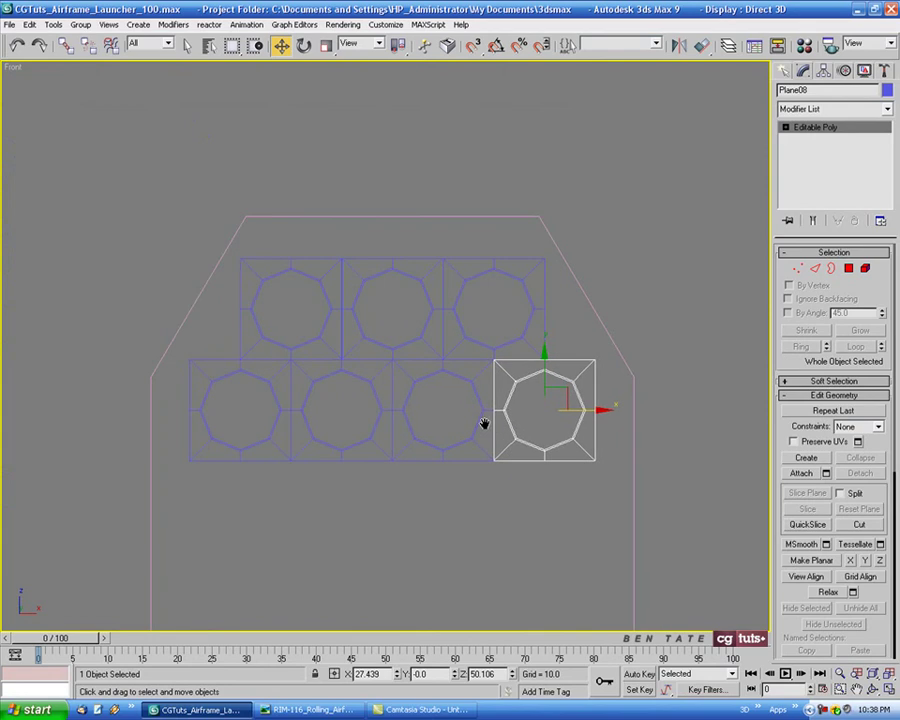
{"action": "middle_click_drag", "start_coordinate": [452, 381], "coordinate": [446, 541]}
{"action": "scroll", "coordinate": [446, 541], "scroll_direction": "up", "scroll_amount": 3}
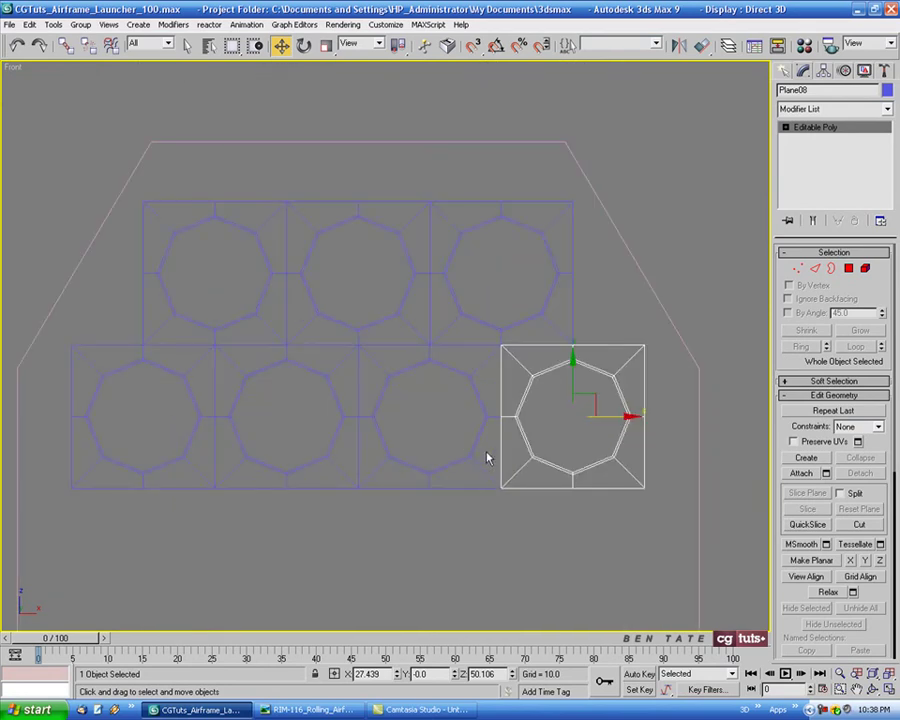
{"action": "middle_click_drag", "start_coordinate": [346, 261], "coordinate": [374, 253]}
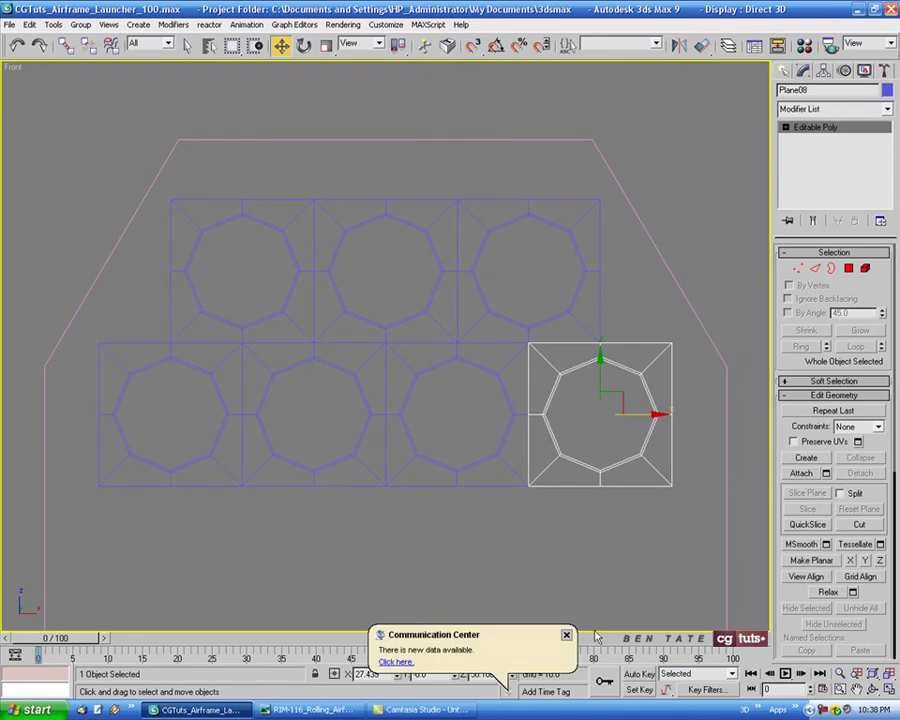
{"action": "left_click", "coordinate": [567, 635]}
{"action": "left_click", "coordinate": [801, 473]}
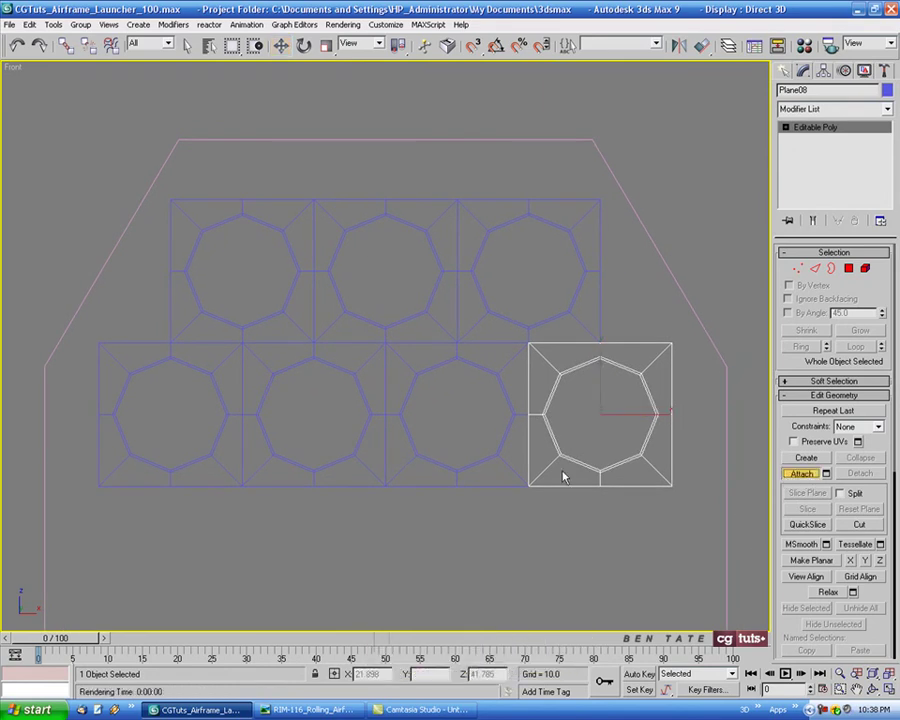
{"action": "left_click", "coordinate": [506, 468]}
{"action": "left_click", "coordinate": [352, 455]}
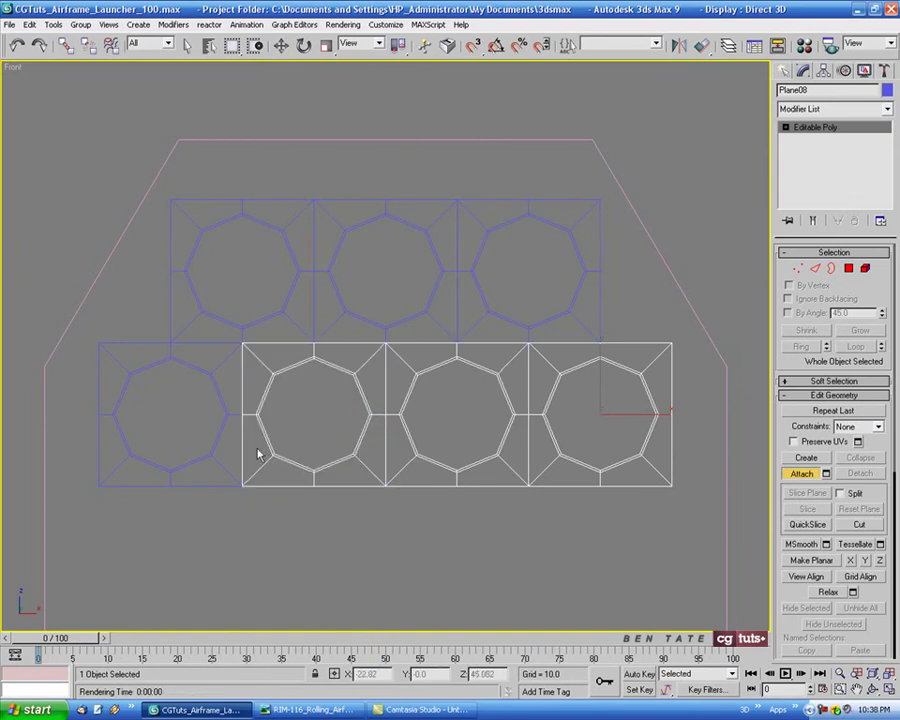
{"action": "left_click", "coordinate": [232, 416]}
{"action": "left_click", "coordinate": [297, 325]}
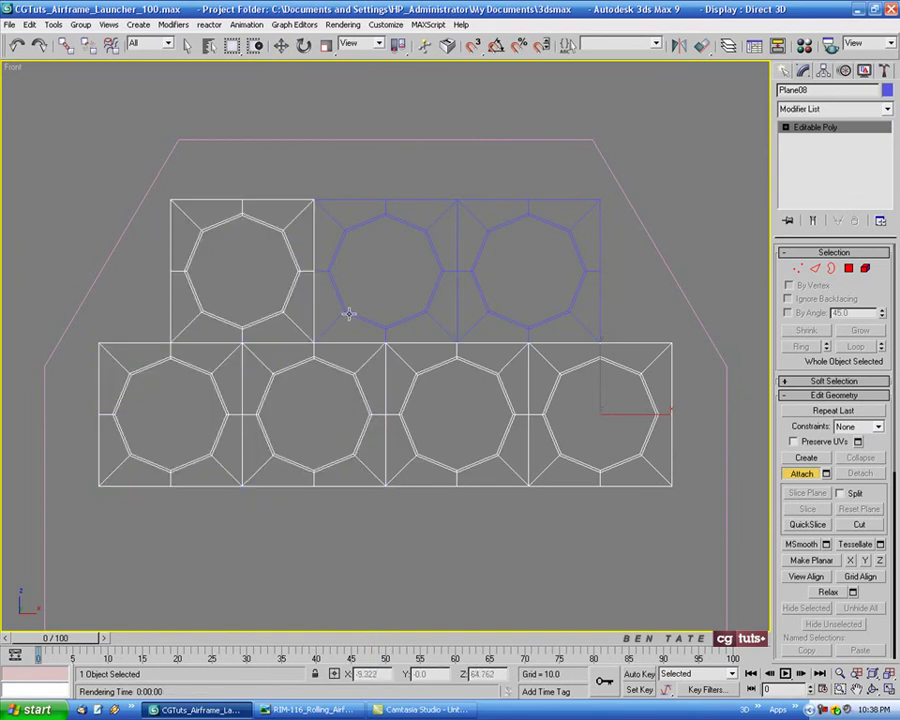
{"action": "left_click", "coordinate": [350, 314]}
{"action": "left_click", "coordinate": [498, 313]}
{"action": "left_click", "coordinate": [801, 474]}
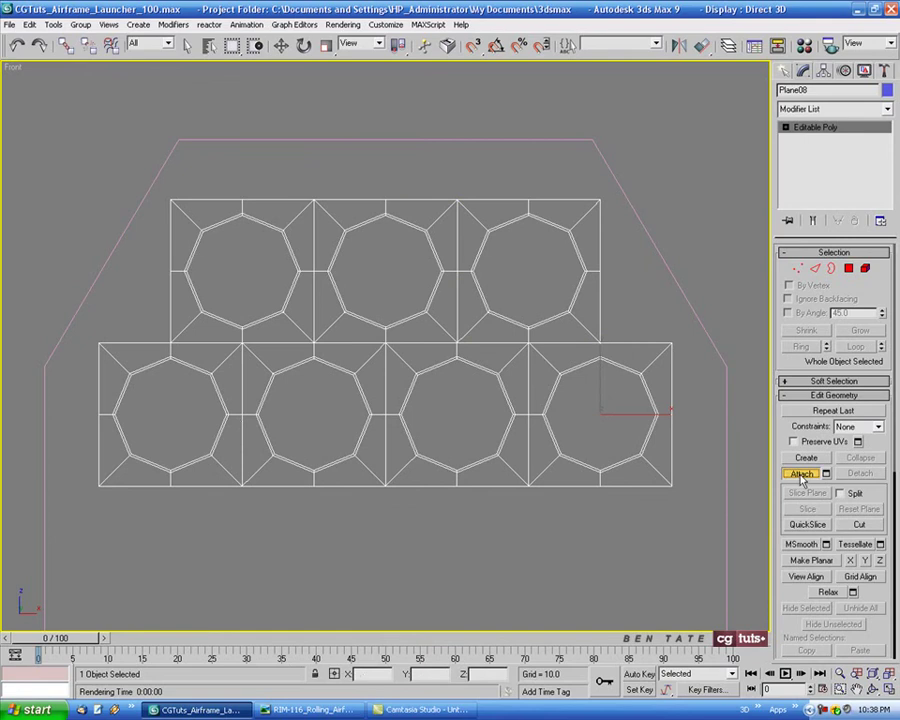
{"action": "key", "text": "w"}
Step: Select all vertices of the combined tiles, weld them with a threshold of 0.2, and leave vertex editing
{"action": "left_click", "coordinate": [797, 268]}
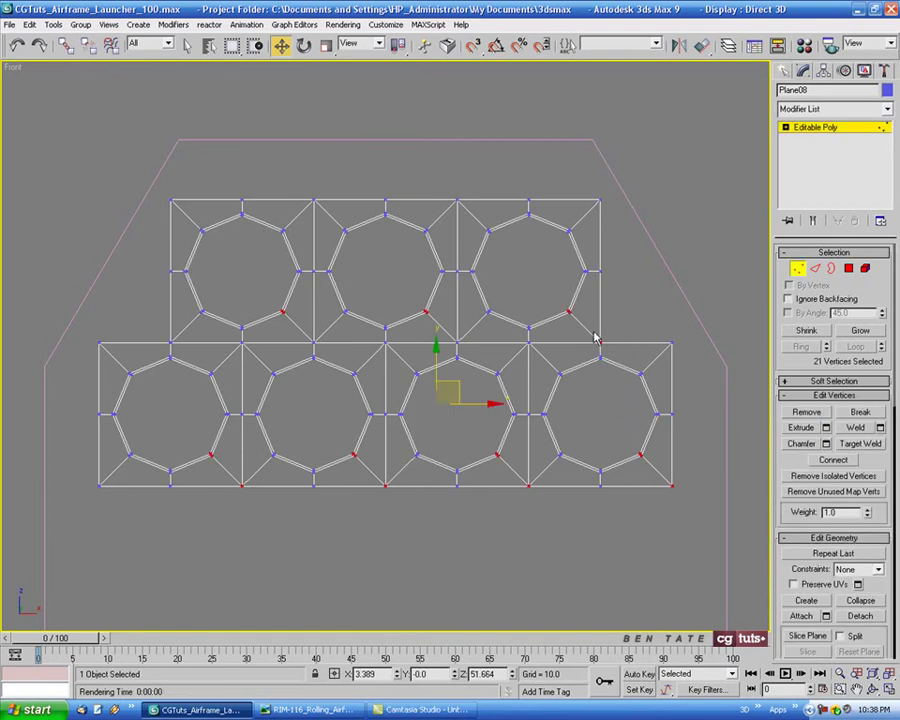
{"action": "key", "text": "ctrl+a"}
{"action": "scroll", "coordinate": [551, 345], "scroll_direction": "up", "scroll_amount": 5}
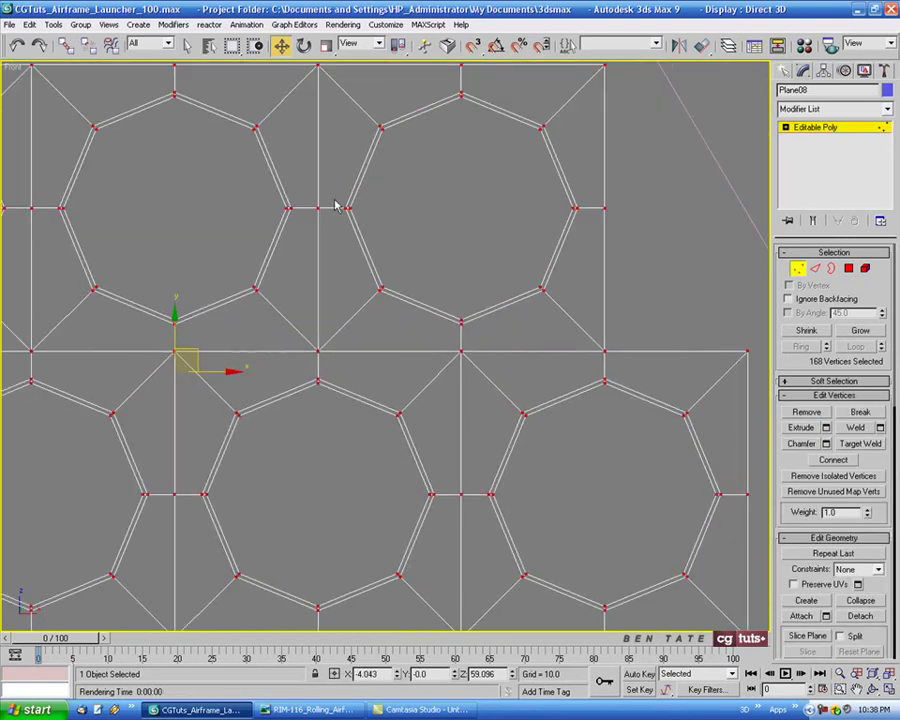
{"action": "middle_click_drag", "start_coordinate": [549, 308], "coordinate": [552, 355]}
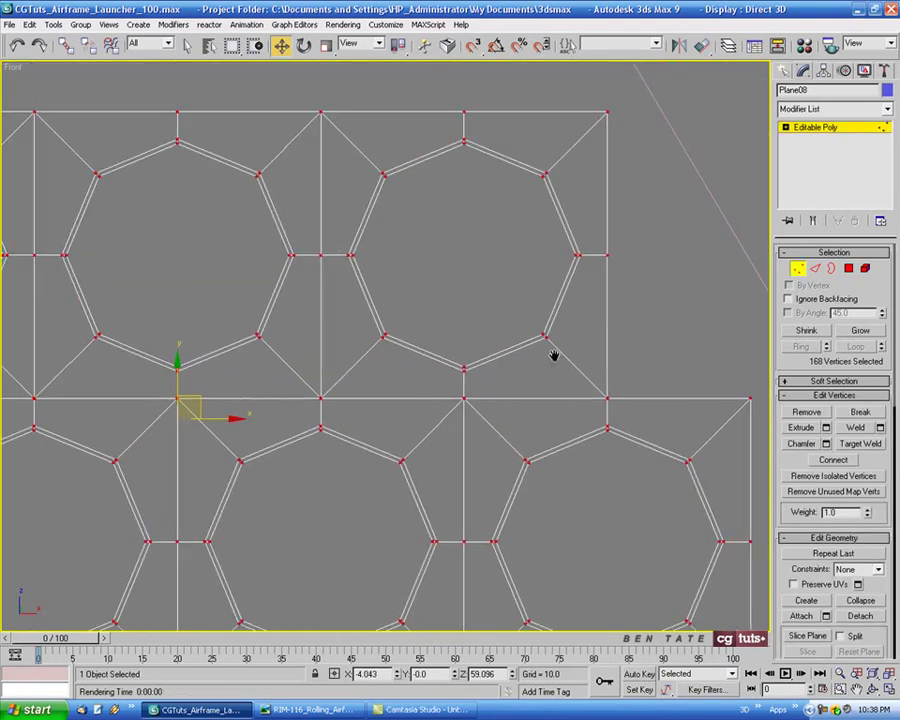
{"action": "left_click", "coordinate": [880, 428]}
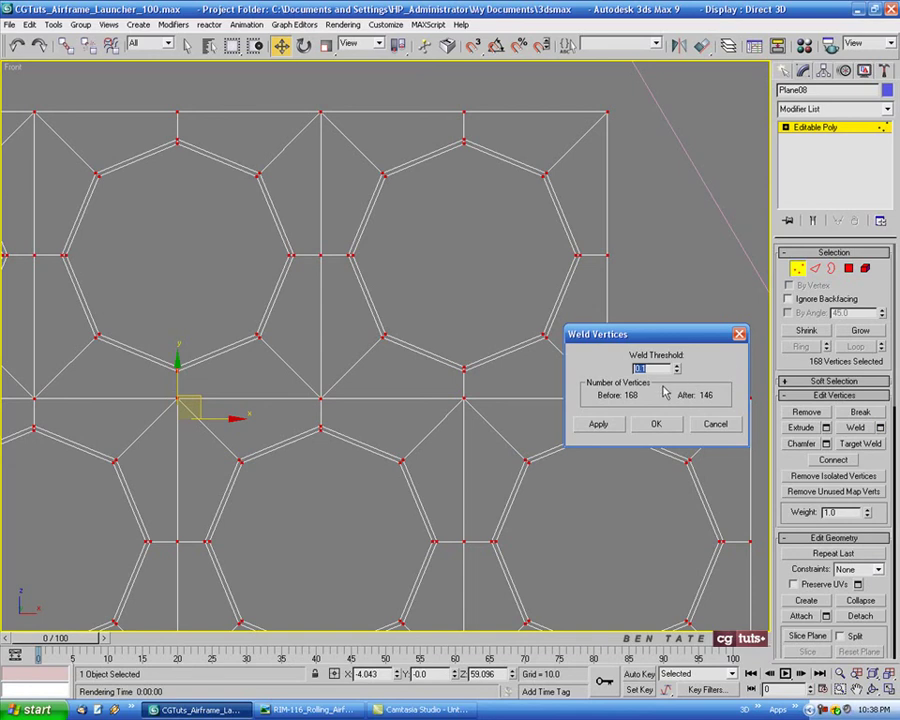
{"action": "type", "text": "0.2"}
{"action": "left_click", "coordinate": [657, 425]}
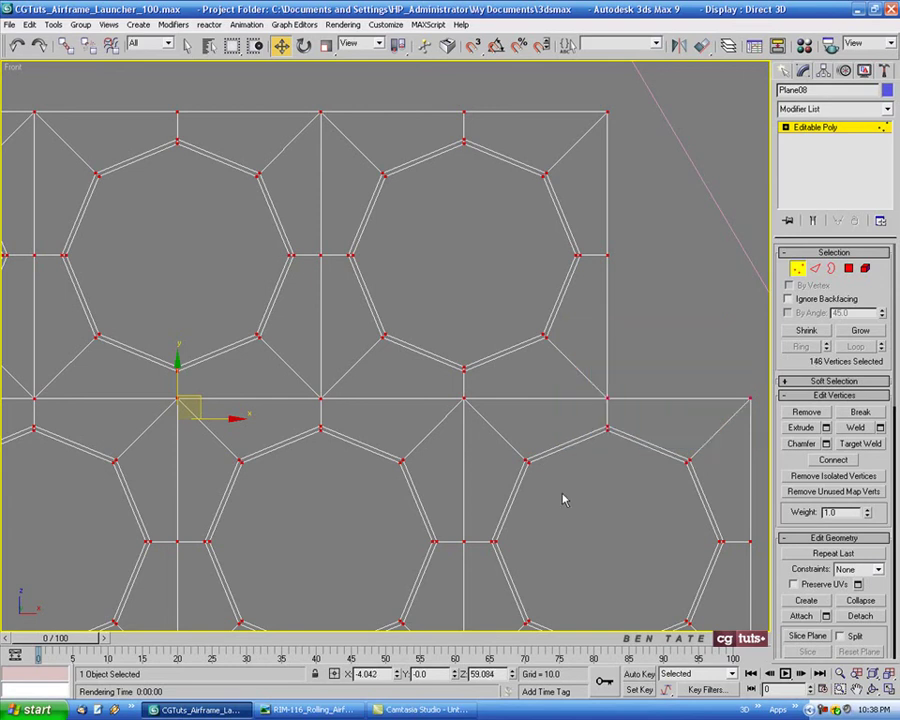
{"action": "scroll", "coordinate": [607, 438], "scroll_direction": "down", "scroll_amount": 3}
{"action": "middle_click_drag", "start_coordinate": [607, 438], "coordinate": [601, 211]}
{"action": "scroll", "coordinate": [601, 211], "scroll_direction": "down", "scroll_amount": 4}
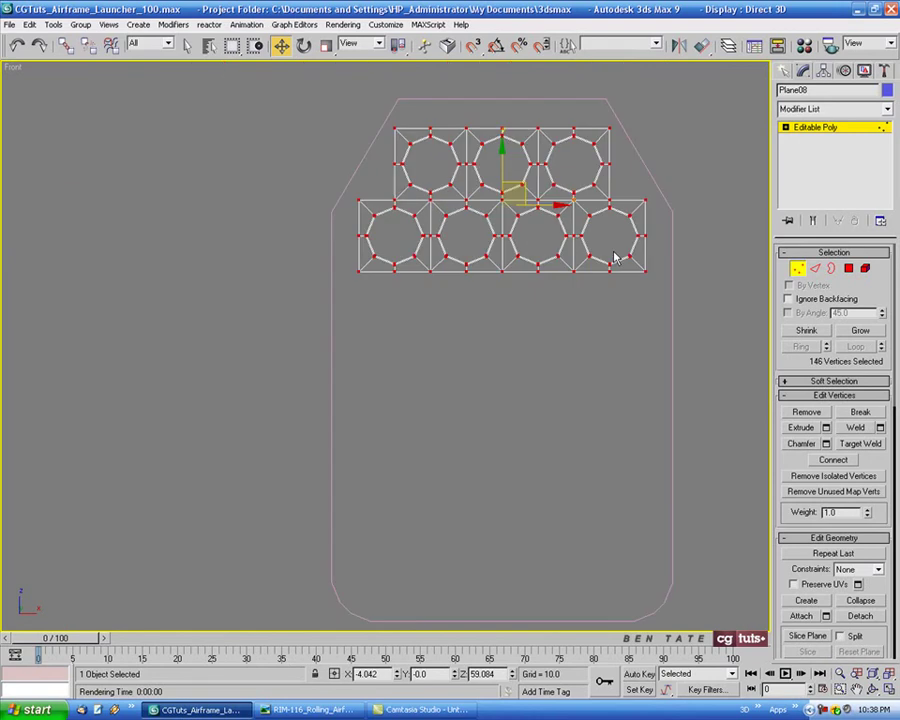
{"action": "middle_click_drag", "start_coordinate": [621, 255], "coordinate": [564, 331]}
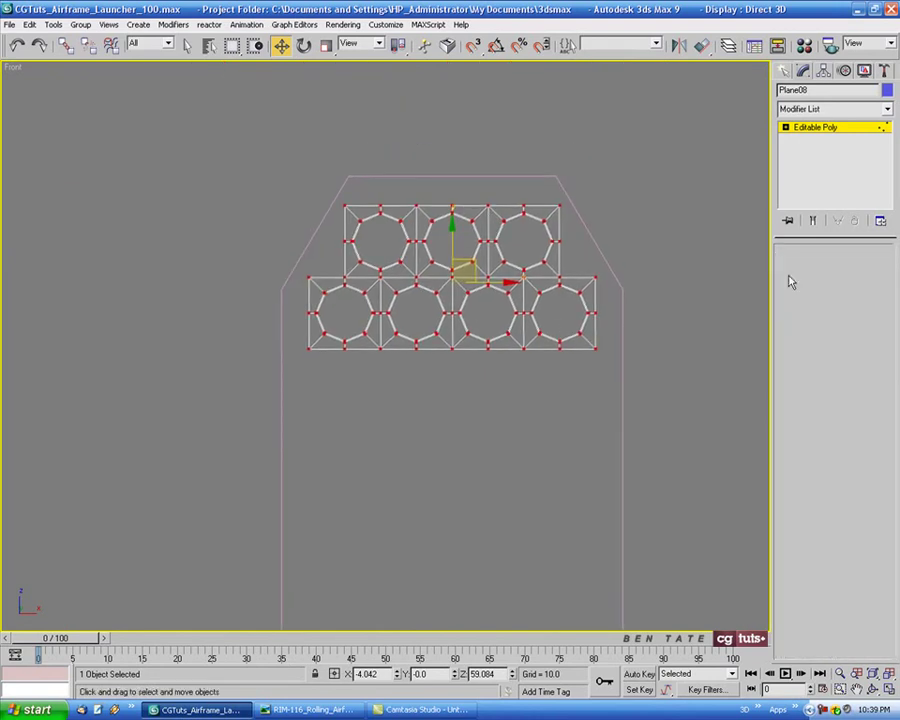
{"action": "left_click", "coordinate": [797, 270]}
Step: Center the pivot of the combined two-row tile object on its geometry
{"action": "middle_click_drag", "start_coordinate": [443, 406], "coordinate": [416, 393]}
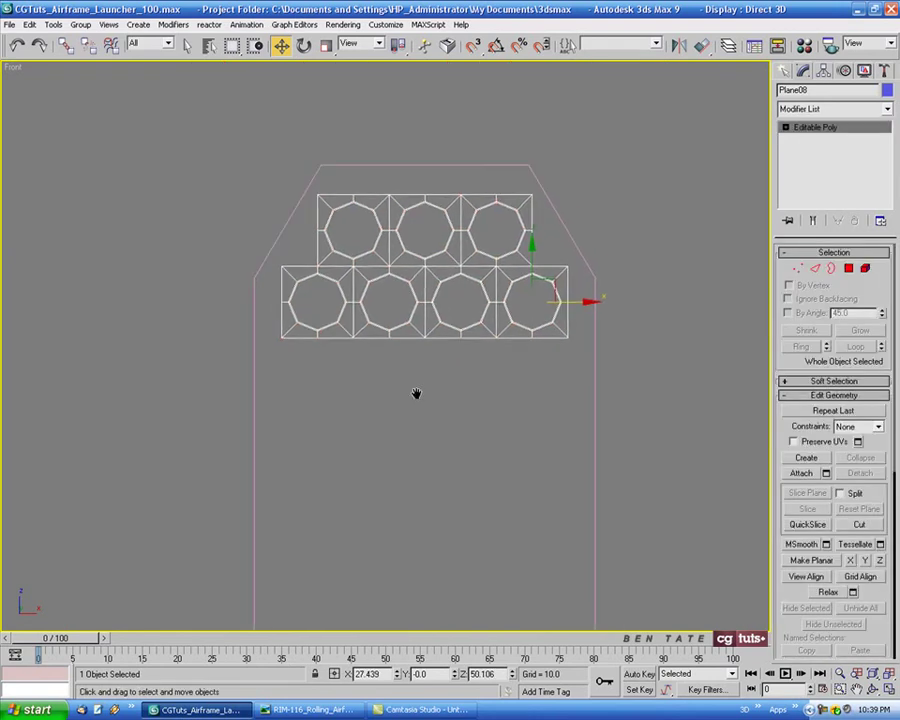
{"action": "left_click", "coordinate": [823, 71]}
{"action": "left_click", "coordinate": [826, 160]}
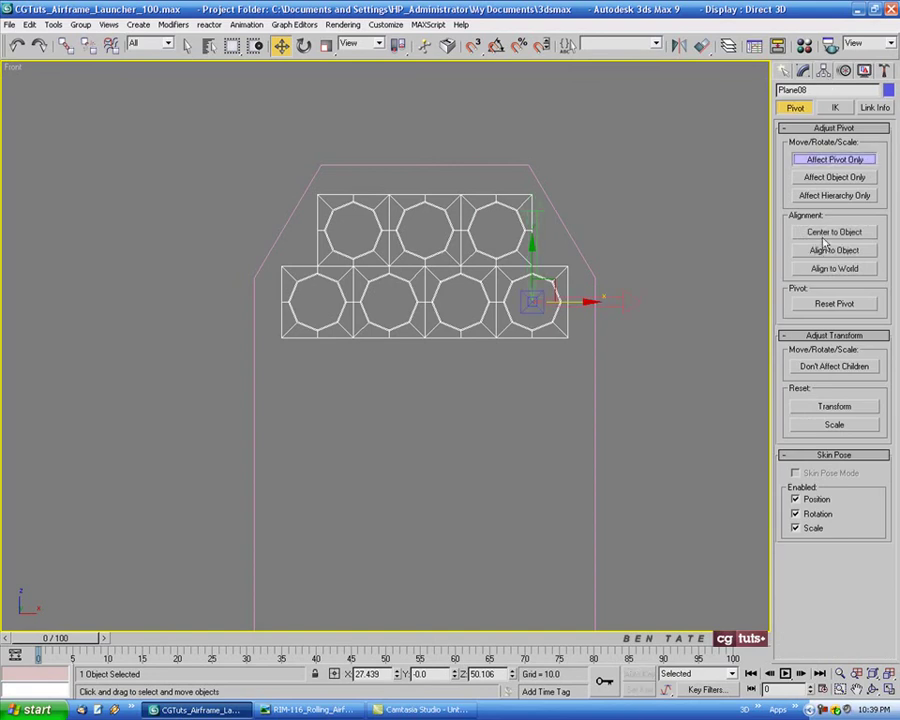
{"action": "left_click", "coordinate": [824, 234]}
{"action": "left_click", "coordinate": [830, 157]}
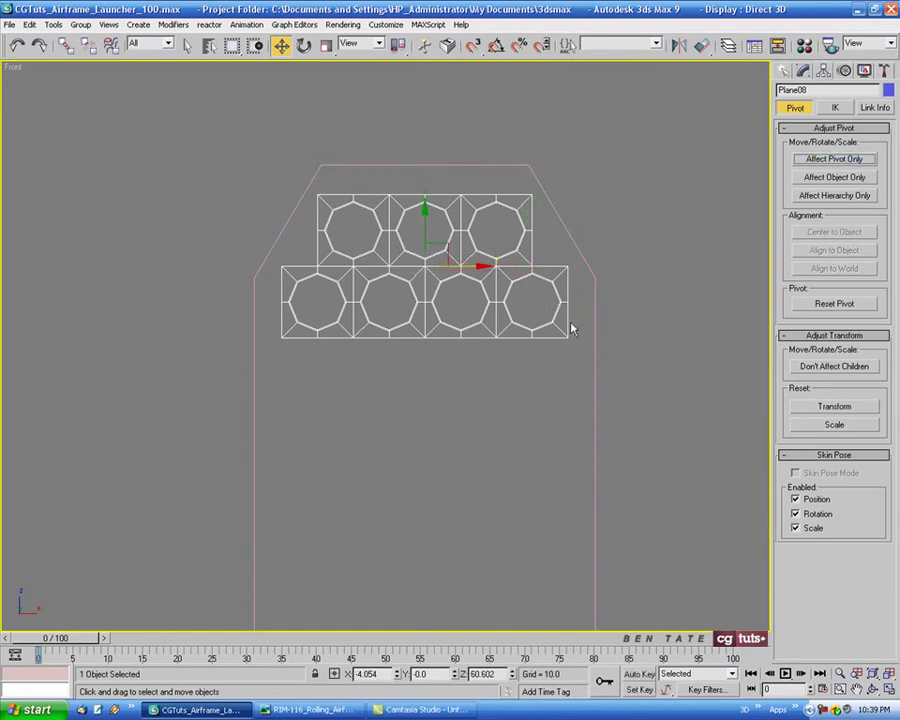
Step: Make two copies of the two-row tile object downward, about 42 units apart, so the rows meet edge to edge
{"action": "scroll", "coordinate": [428, 277], "scroll_direction": "up", "scroll_amount": 6}
{"action": "scroll", "coordinate": [380, 190], "scroll_direction": "up", "scroll_amount": 3}
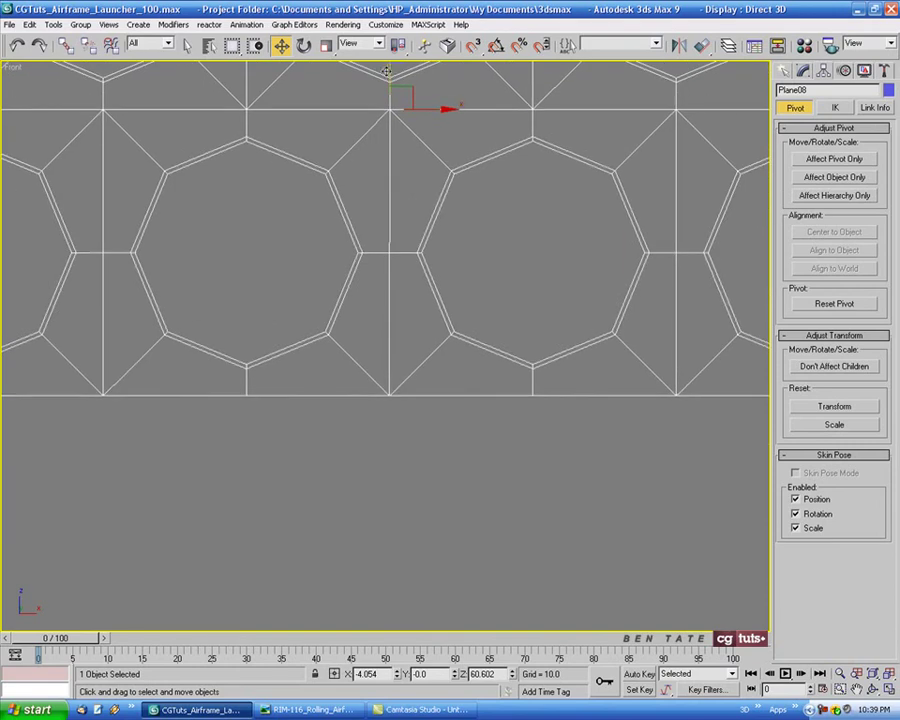
{"action": "mouse_move", "coordinate": [388, 68]}
{"action": "left_mouse_down", "text": "shift"}
{"action": "mouse_move", "coordinate": [405, 150]}
{"action": "mouse_move", "coordinate": [398, 228]}
{"action": "mouse_move", "coordinate": [410, 424]}
{"action": "mouse_move", "coordinate": [444, 638]}
{"action": "mouse_move", "coordinate": [460, 642]}
{"action": "left_mouse_up", "text": "shift"}
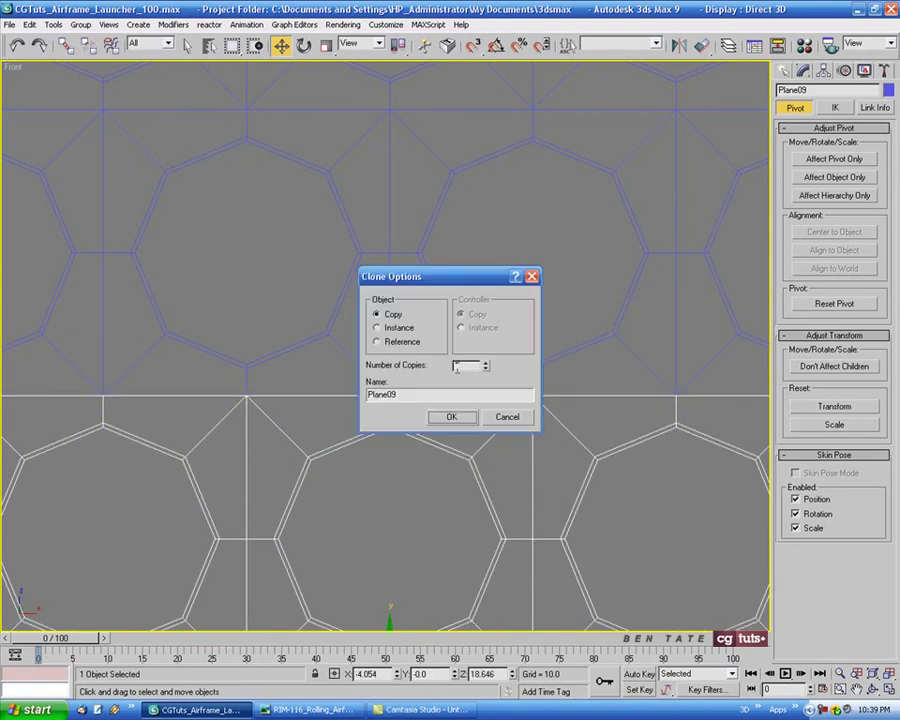
{"action": "left_click", "coordinate": [486, 363]}
{"action": "left_click", "coordinate": [452, 418]}
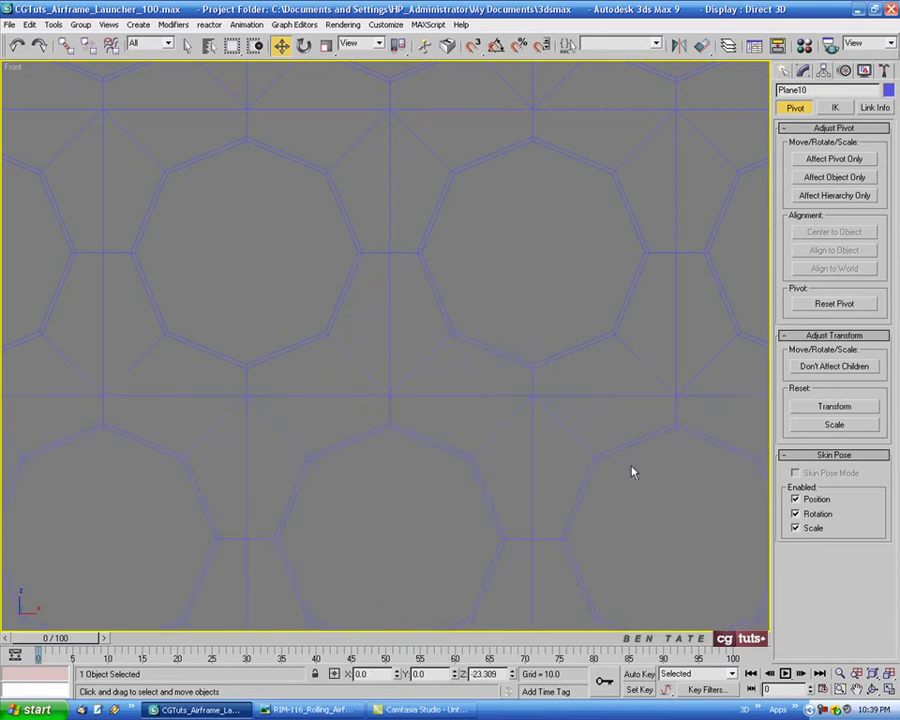
Step: Attach the other two tile blocks, Plane08 and Plane09, to the lowest block as one object
{"action": "scroll", "coordinate": [538, 412], "scroll_direction": "down", "scroll_amount": 6}
{"action": "scroll", "coordinate": [441, 340], "scroll_direction": "up", "scroll_amount": 2}
{"action": "scroll", "coordinate": [441, 340], "scroll_direction": "up", "scroll_amount": 3}
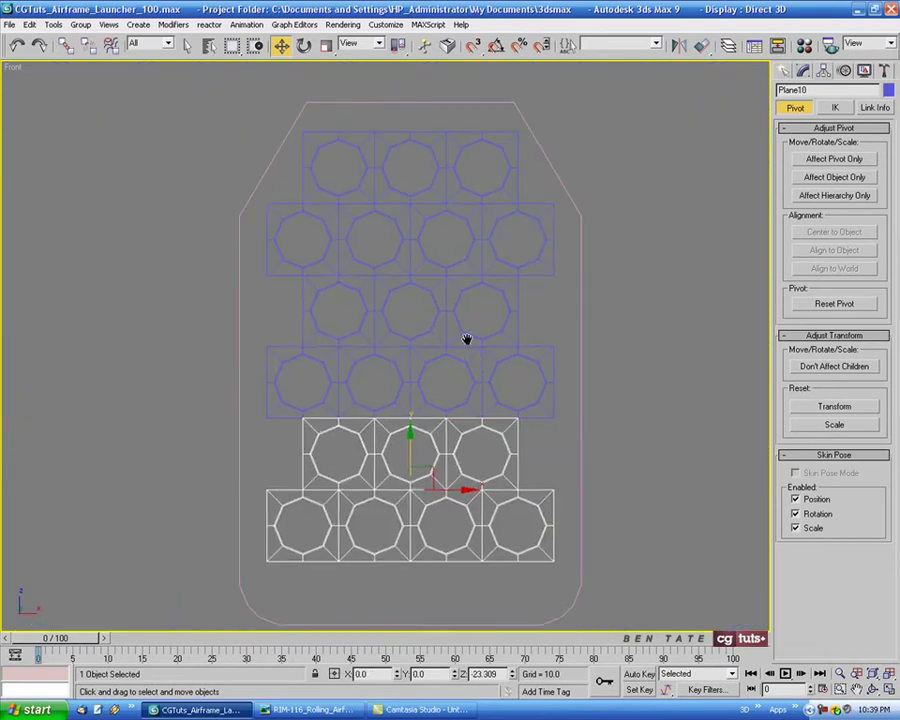
{"action": "middle_click_drag", "start_coordinate": [466, 342], "coordinate": [451, 330]}
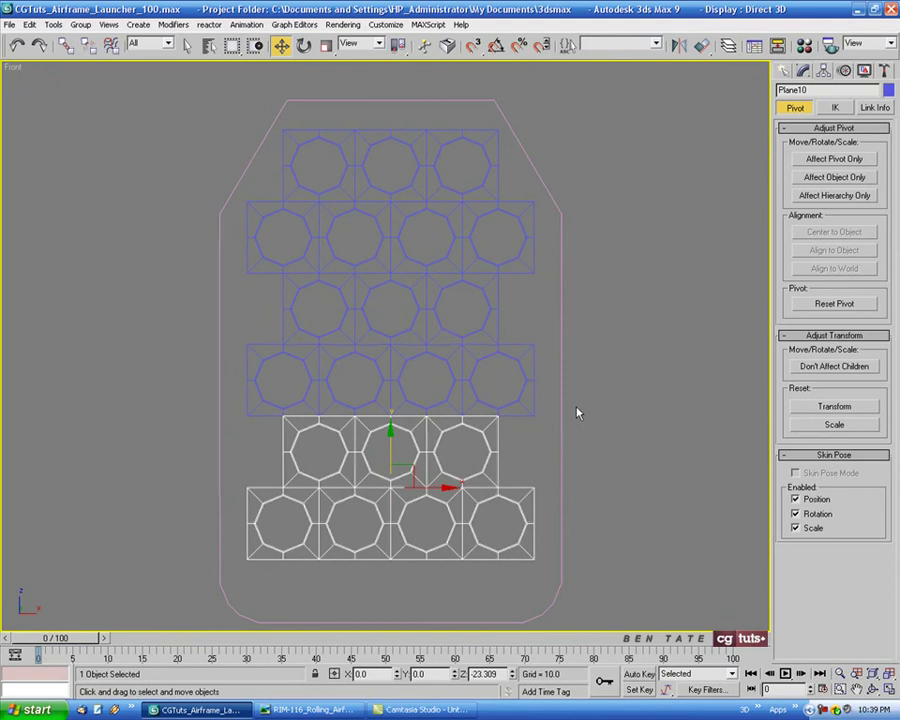
{"action": "middle_click_drag", "start_coordinate": [577, 413], "coordinate": [583, 417]}
{"action": "left_click", "coordinate": [805, 73]}
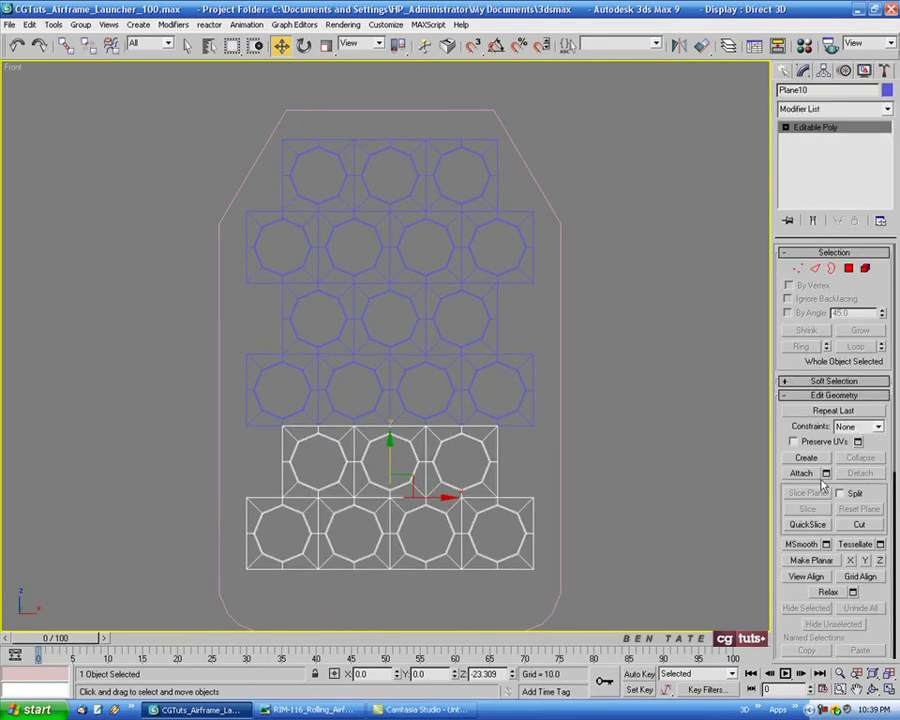
{"action": "left_click", "coordinate": [825, 474]}
{"action": "left_click", "coordinate": [333, 229]}
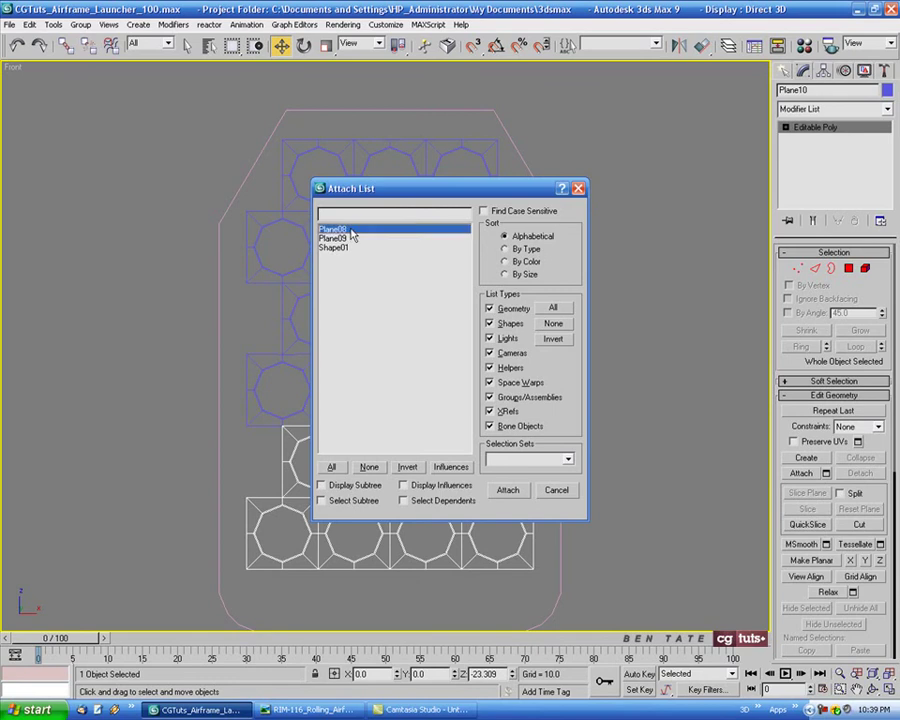
{"action": "left_click", "coordinate": [335, 238], "text": "ctrl"}
{"action": "left_click", "coordinate": [507, 490]}
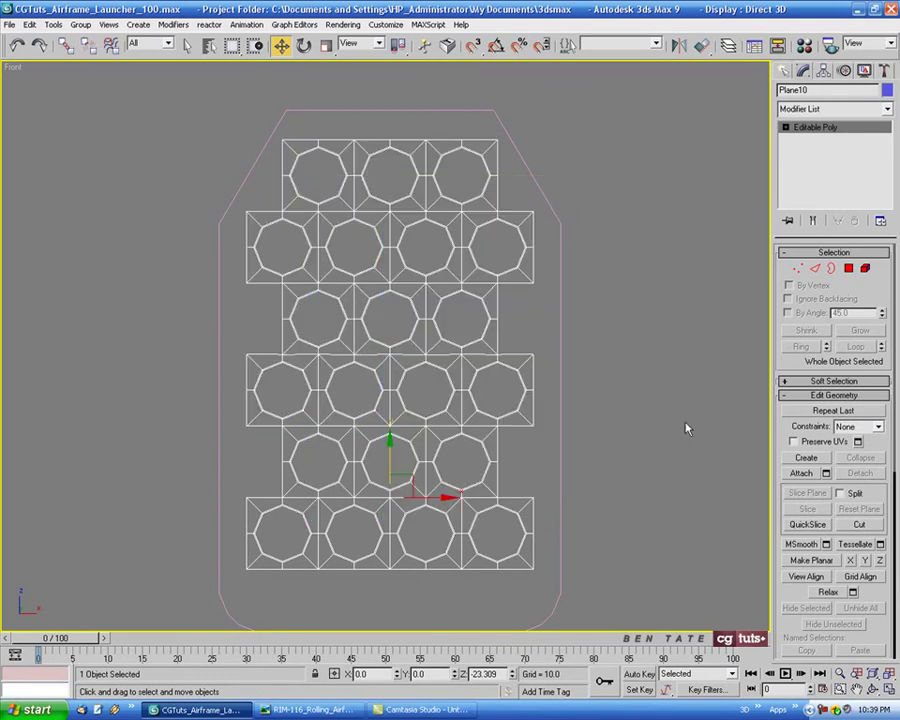
Step: Select all vertices of the six-row plate and weld them with a threshold of 0.2
{"action": "left_click", "coordinate": [797, 268]}
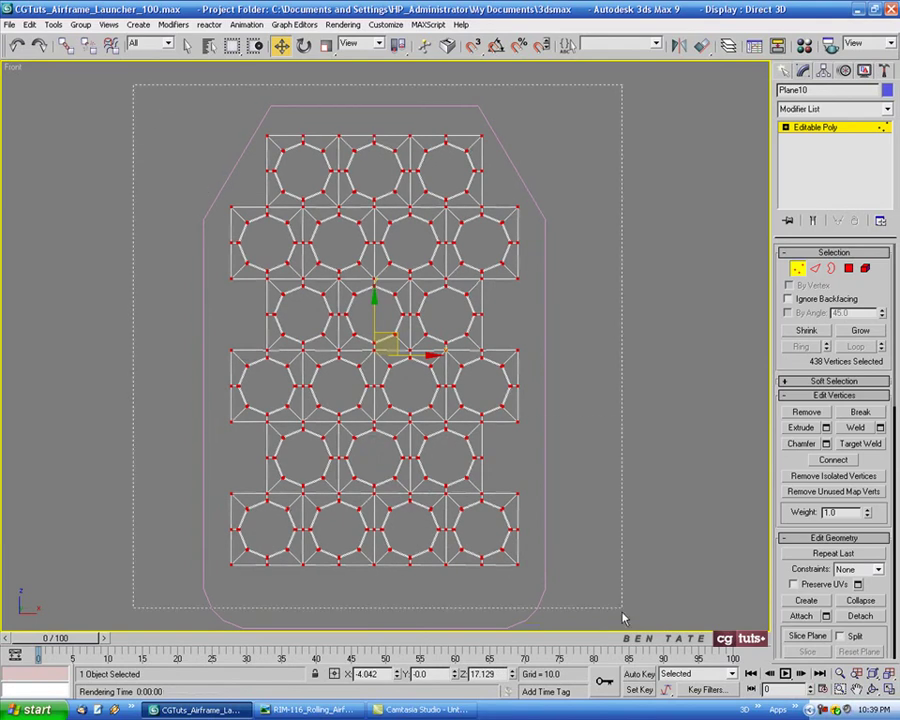
{"action": "left_click", "coordinate": [880, 427]}
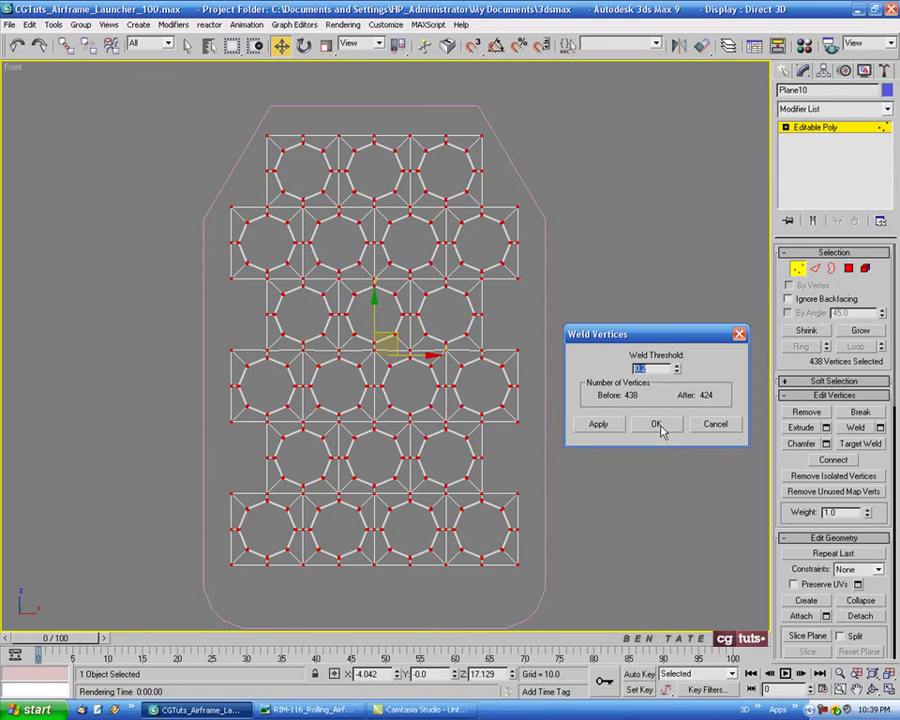
{"action": "left_click", "coordinate": [657, 424]}
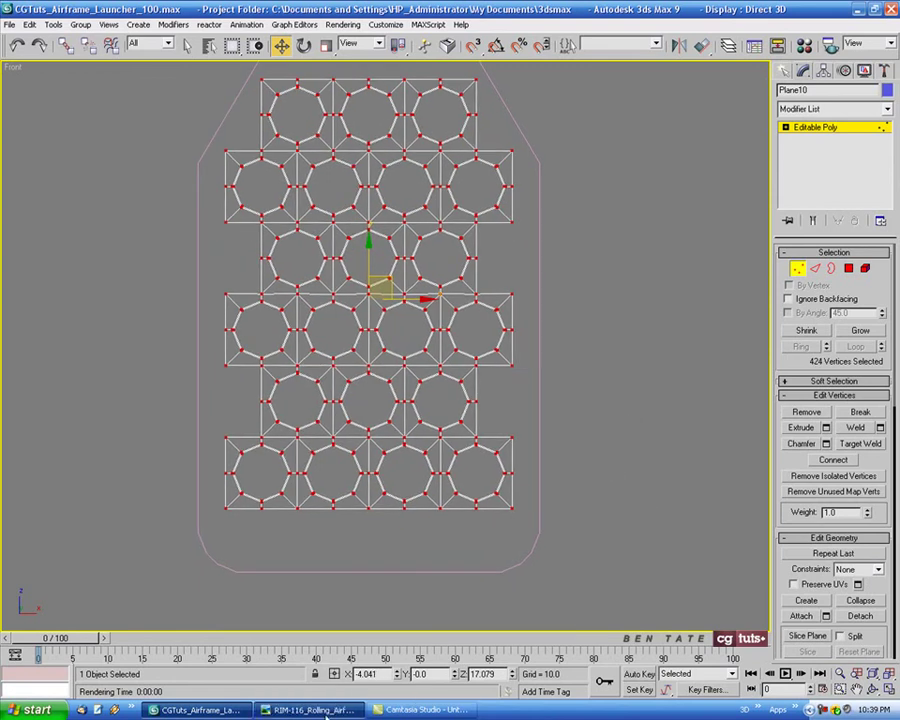
Step: Examine the welded six-row plate against the reference image and in the perspective and front views
{"action": "left_click", "coordinate": [326, 712]}
{"action": "left_click", "coordinate": [323, 712]}
{"action": "middle_click_drag", "start_coordinate": [611, 388], "coordinate": [611, 455]}
{"action": "key", "text": "alt+w"}
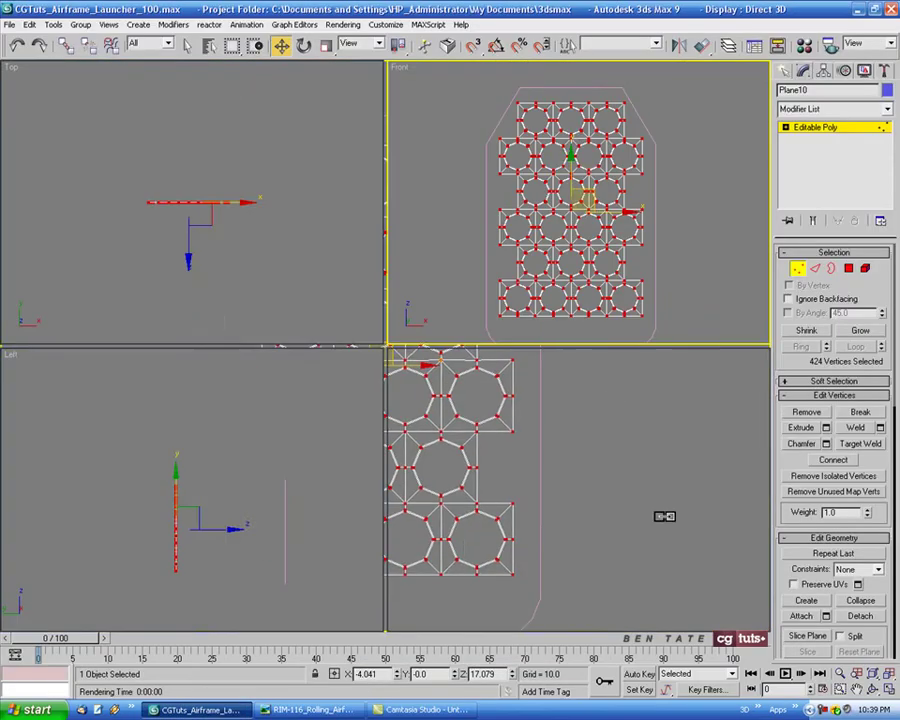
{"action": "scroll", "coordinate": [647, 490], "scroll_direction": "down", "scroll_amount": 3}
{"action": "key", "text": "alt+w"}
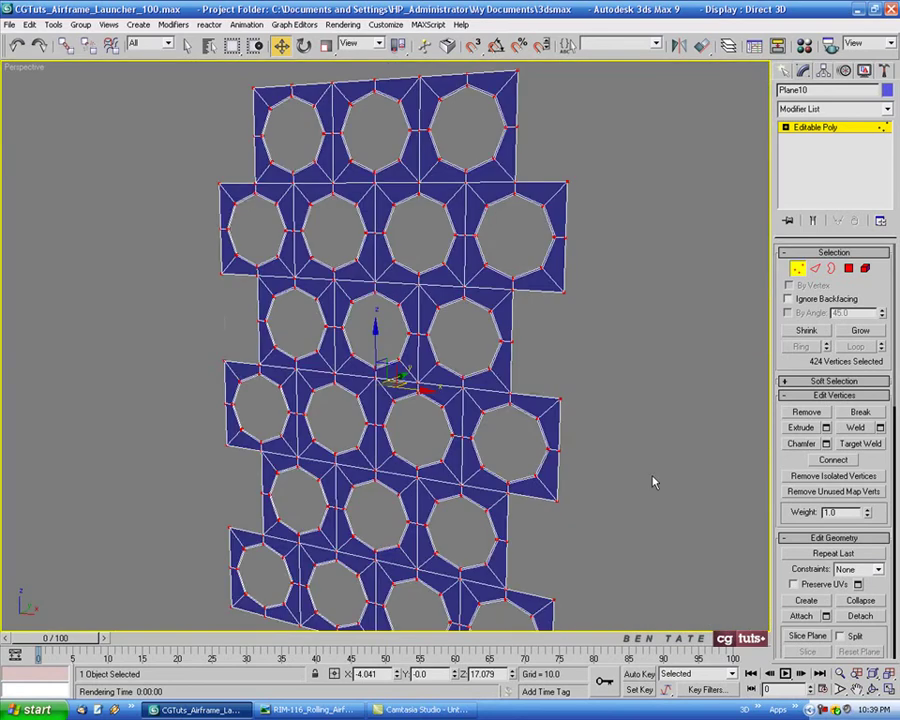
{"action": "scroll", "coordinate": [639, 464], "scroll_direction": "down", "scroll_amount": 2}
{"action": "mouse_move", "coordinate": [641, 463]}
{"action": "middle_mouse_down", "text": "alt"}
{"action": "mouse_move", "coordinate": [590, 462]}
{"action": "mouse_move", "coordinate": [636, 462]}
{"action": "middle_mouse_up", "text": "alt"}
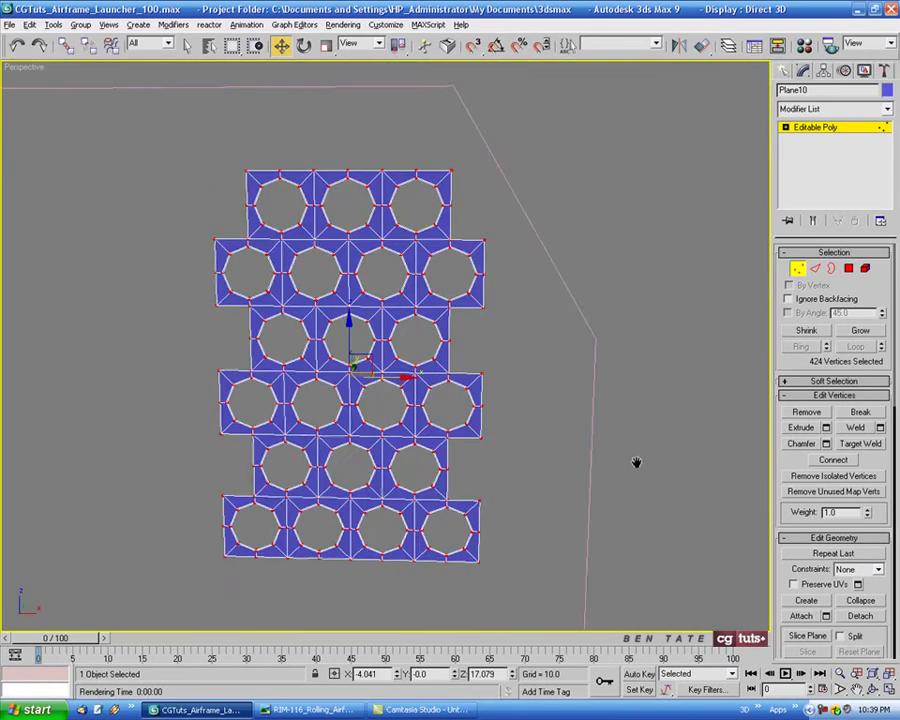
{"action": "key", "text": "alt+w"}
{"action": "right_click", "coordinate": [626, 260]}
{"action": "key", "text": "alt+w"}
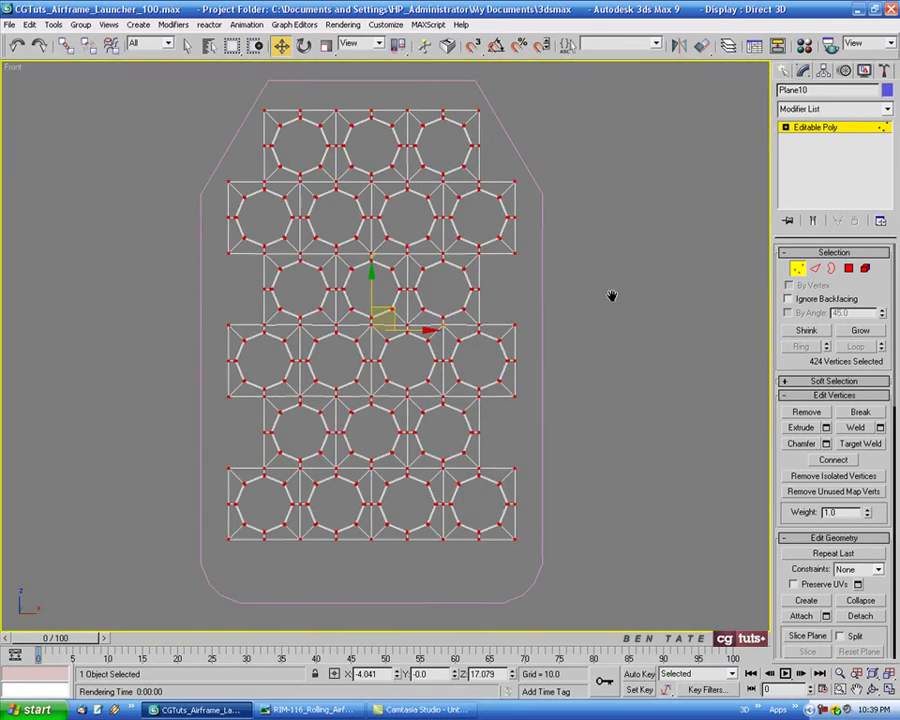
{"action": "middle_click_drag", "start_coordinate": [480, 215], "coordinate": [492, 259]}
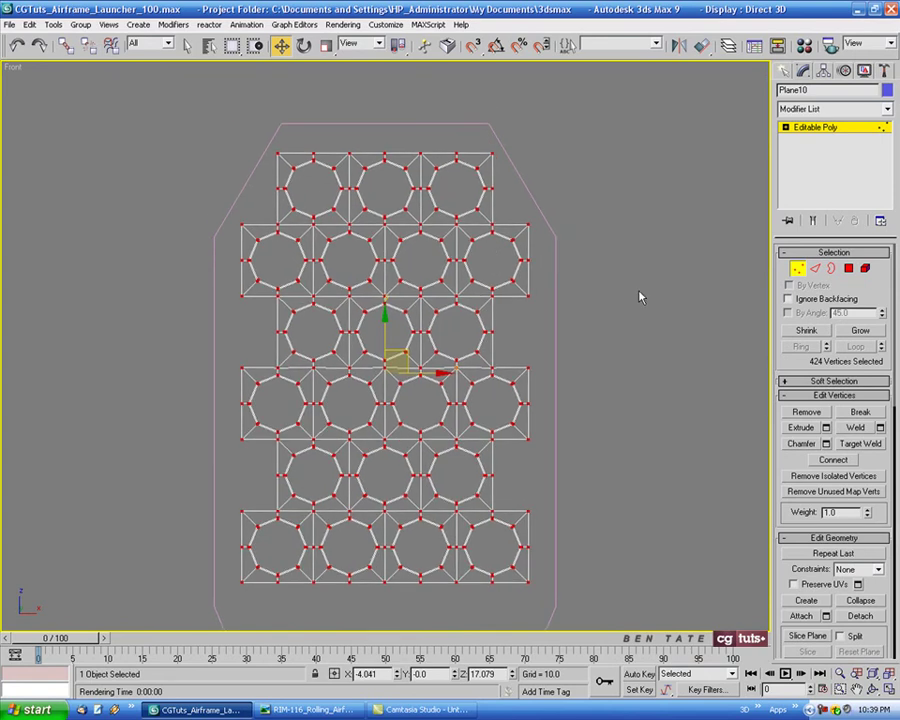
{"action": "middle_click_drag", "start_coordinate": [622, 289], "coordinate": [643, 258]}
Step: Extend the right outer edges of the three three-tile rows about 10.5 units outward as new faces, flush with the four-tile rows
{"action": "left_click", "coordinate": [815, 268]}
{"action": "middle_click_drag", "start_coordinate": [545, 177], "coordinate": [510, 186]}
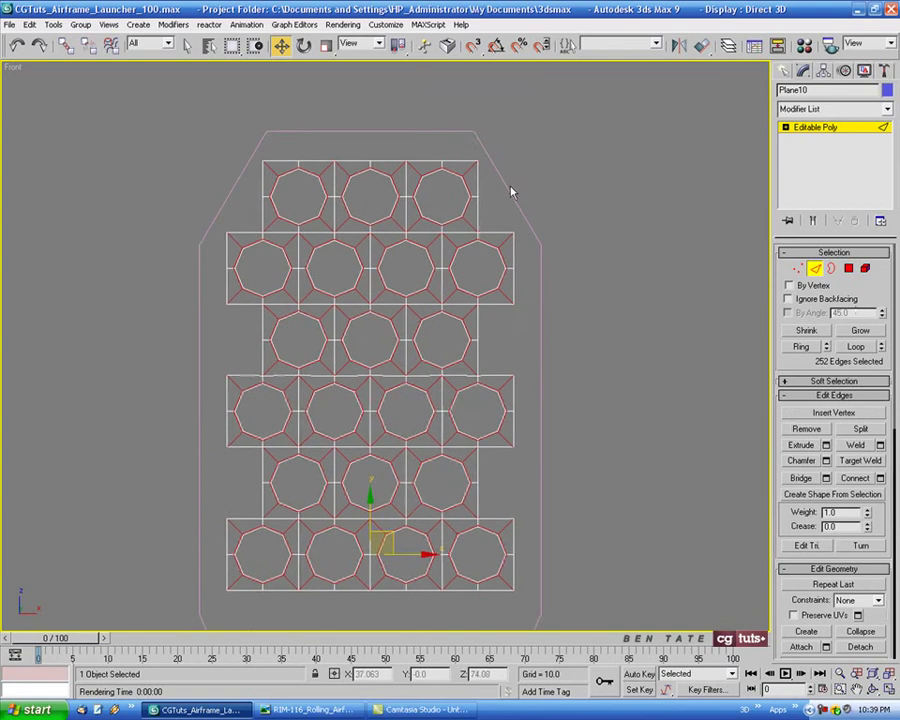
{"action": "scroll", "coordinate": [510, 191], "scroll_direction": "up", "scroll_amount": 3}
{"action": "left_click", "coordinate": [186, 46]}
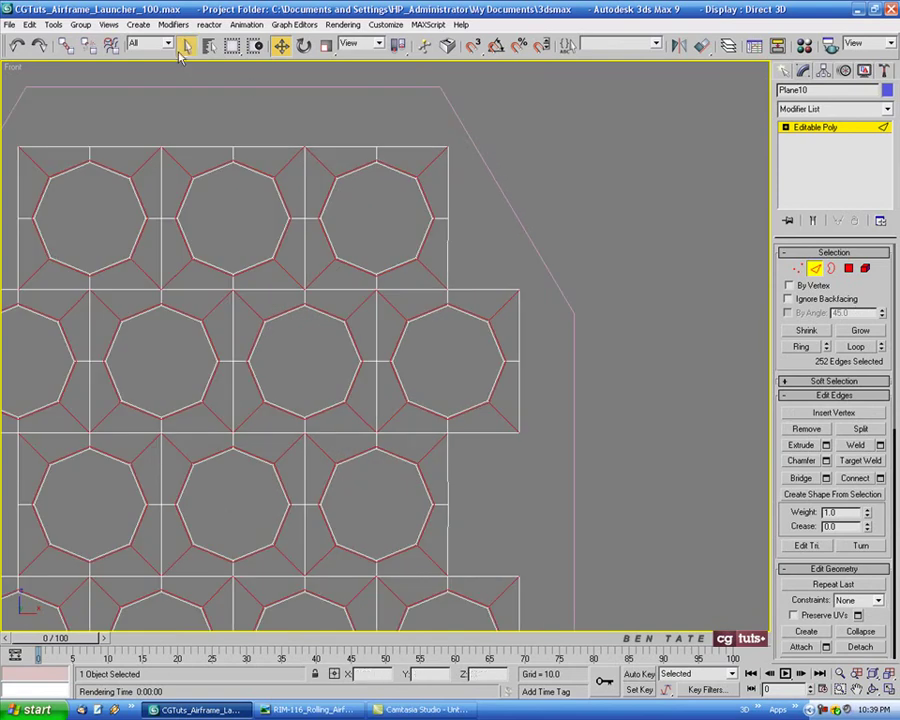
{"action": "left_click", "coordinate": [448, 177]}
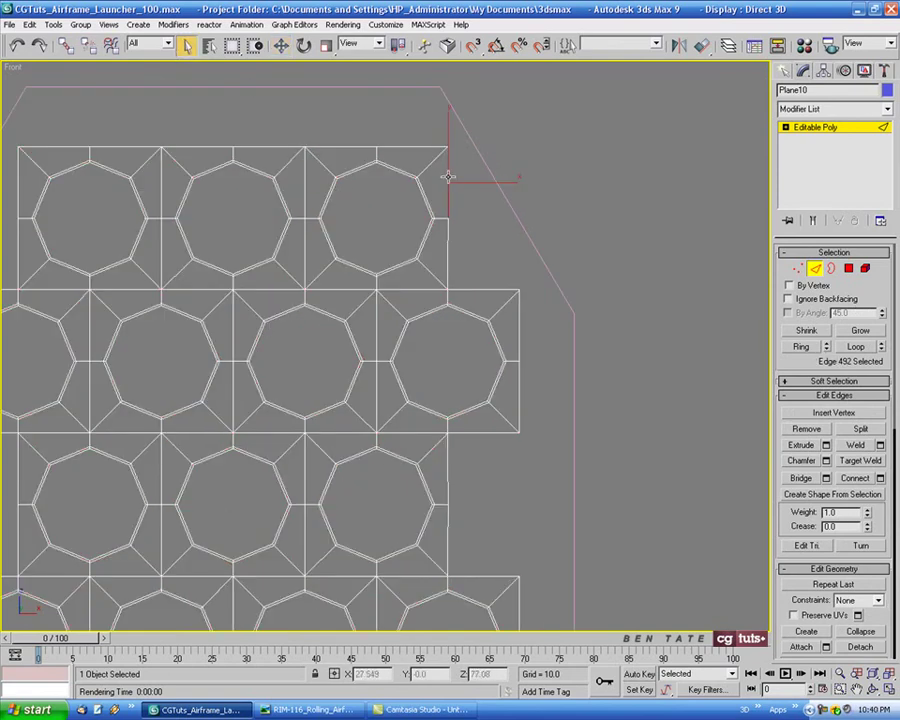
{"action": "left_click", "coordinate": [449, 243], "text": "ctrl"}
{"action": "left_click", "coordinate": [449, 477], "text": "ctrl"}
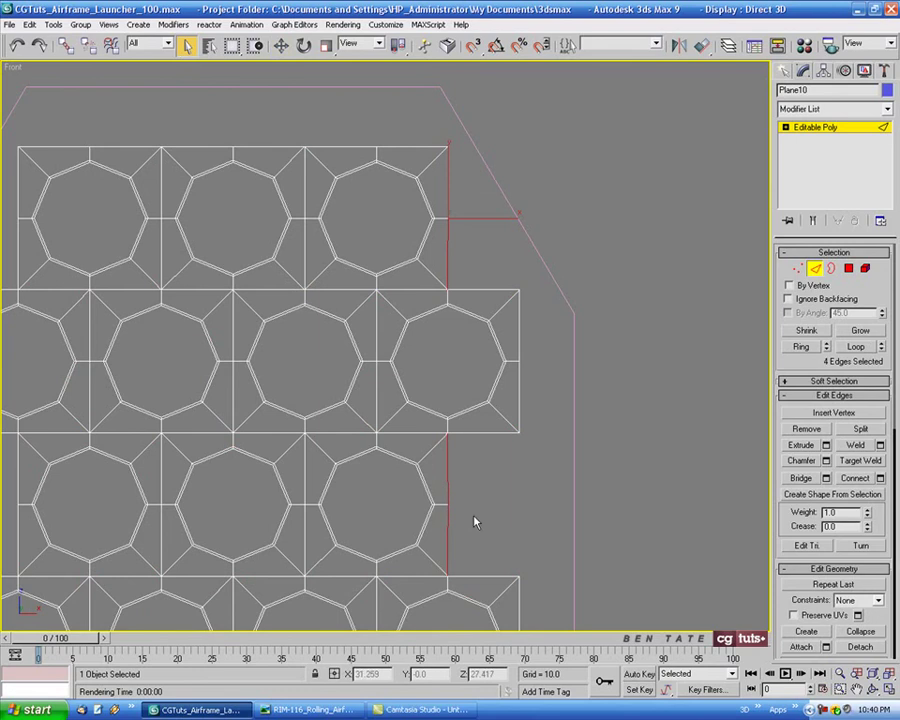
{"action": "scroll", "coordinate": [475, 521], "scroll_direction": "down", "scroll_amount": 3}
{"action": "left_click", "coordinate": [485, 457], "text": "ctrl"}
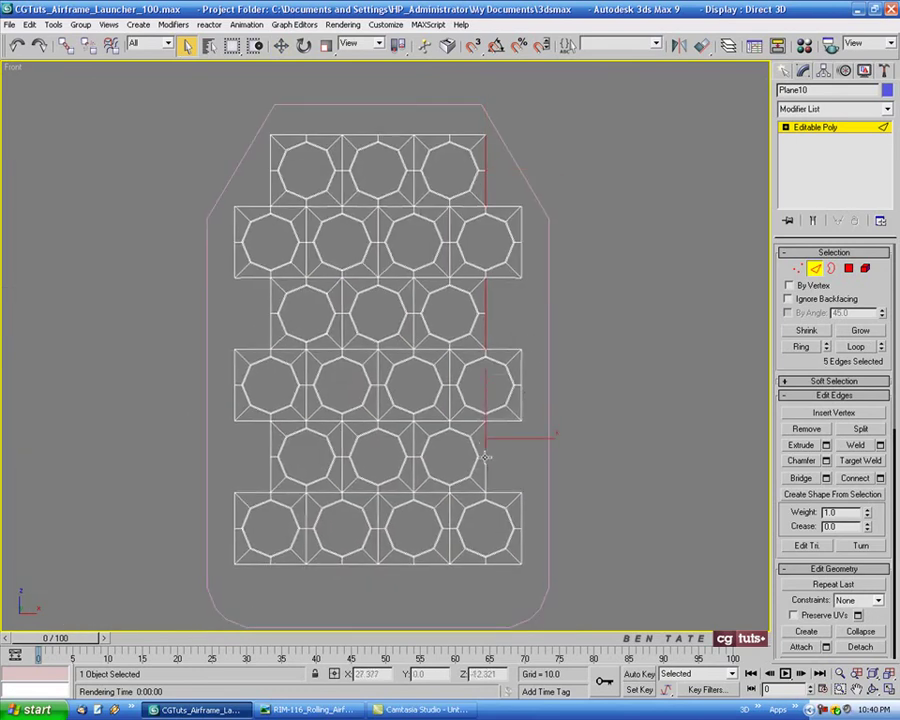
{"action": "left_click", "coordinate": [484, 469], "text": "ctrl"}
{"action": "middle_click_drag", "start_coordinate": [562, 318], "coordinate": [453, 318]}
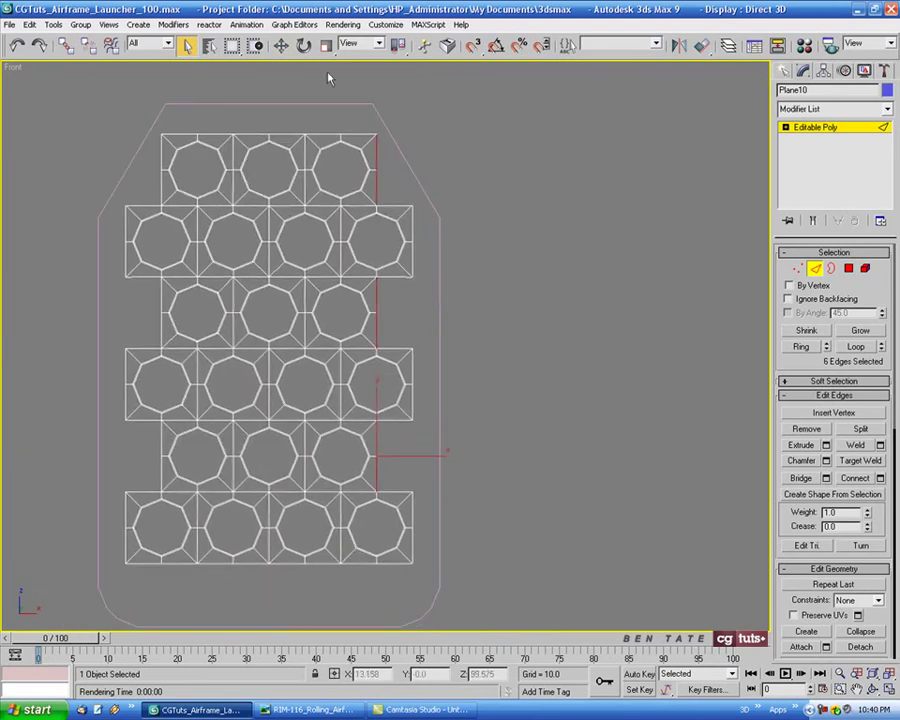
{"action": "left_click", "coordinate": [281, 46]}
{"action": "scroll", "coordinate": [404, 265], "scroll_direction": "up", "scroll_amount": 5}
{"action": "middle_click_drag", "start_coordinate": [396, 345], "coordinate": [397, 82]}
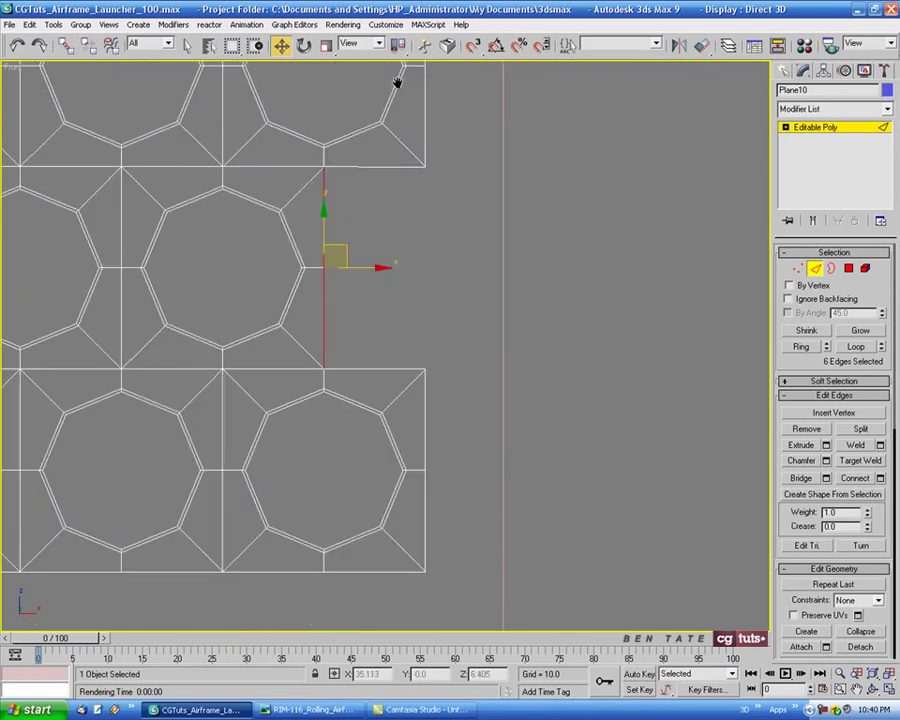
{"action": "scroll", "coordinate": [378, 259], "scroll_direction": "up", "scroll_amount": 3}
{"action": "middle_click_drag", "start_coordinate": [378, 259], "coordinate": [379, 336]}
{"action": "left_click_drag", "start_coordinate": [316, 357], "coordinate": [516, 375], "text": "shift"}
{"action": "left_click_drag", "start_coordinate": [515, 375], "coordinate": [516, 375]}
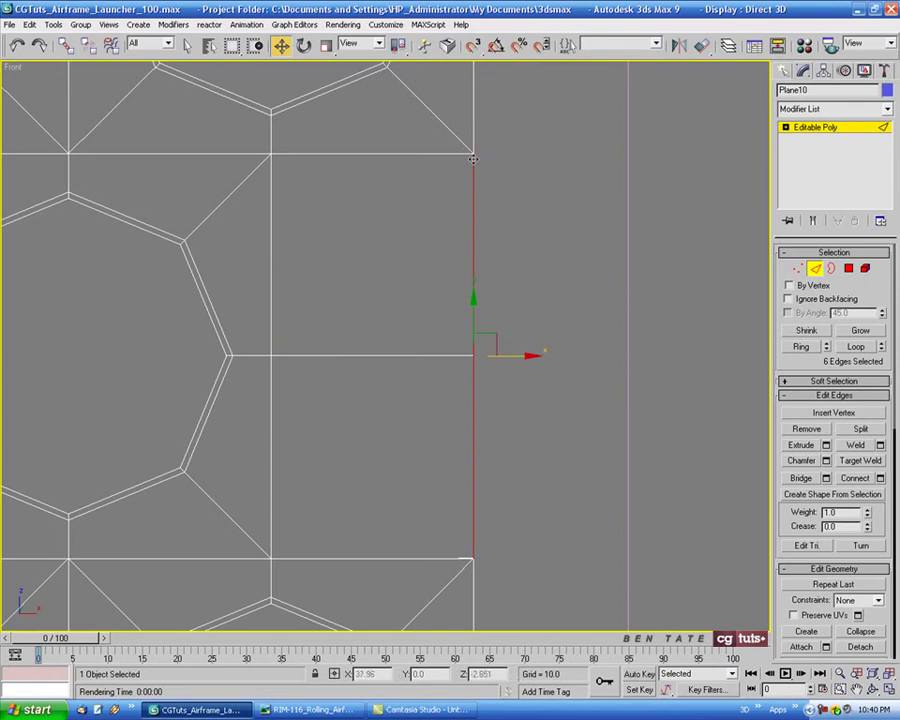
Step: Extend the left outer edges of the three three-tile rows outward as new faces, flush with the four-tile rows' left edge
{"action": "scroll", "coordinate": [579, 307], "scroll_direction": "down", "scroll_amount": 8}
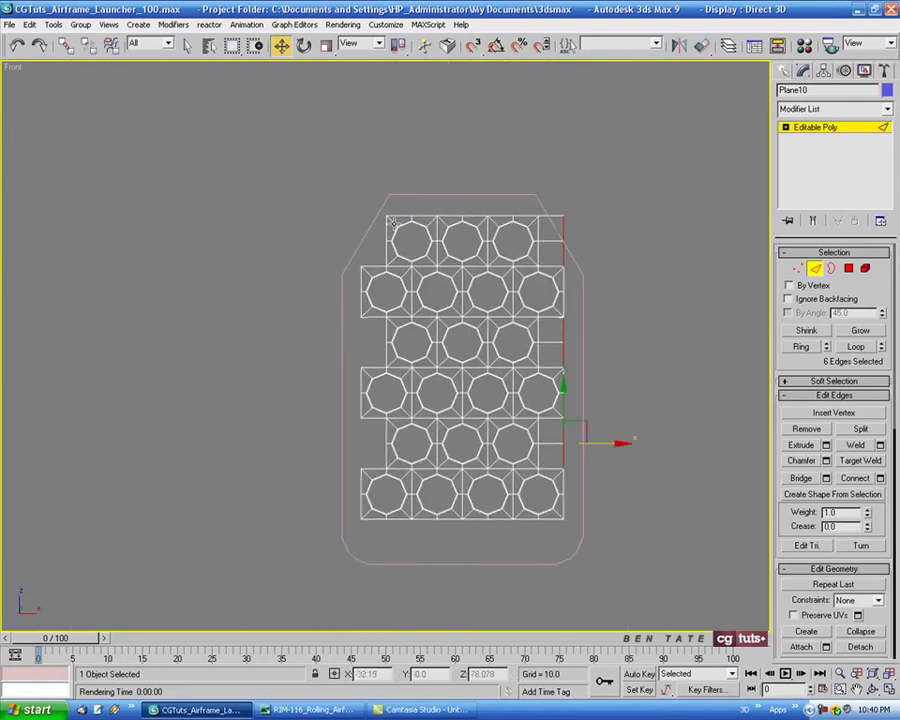
{"action": "scroll", "coordinate": [392, 223], "scroll_direction": "up", "scroll_amount": 2}
{"action": "middle_click_drag", "start_coordinate": [389, 214], "coordinate": [382, 151]}
{"action": "left_click", "coordinate": [379, 173]}
{"action": "left_click", "coordinate": [379, 204], "text": "ctrl"}
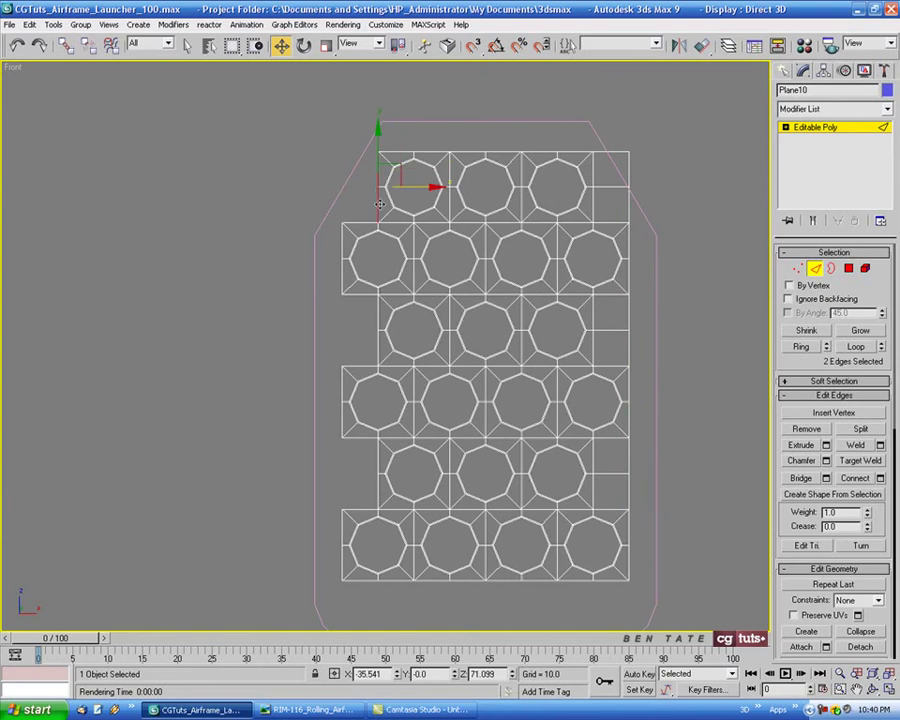
{"action": "left_click", "coordinate": [377, 330], "text": "ctrl"}
{"action": "left_click", "coordinate": [381, 411], "text": "ctrl"}
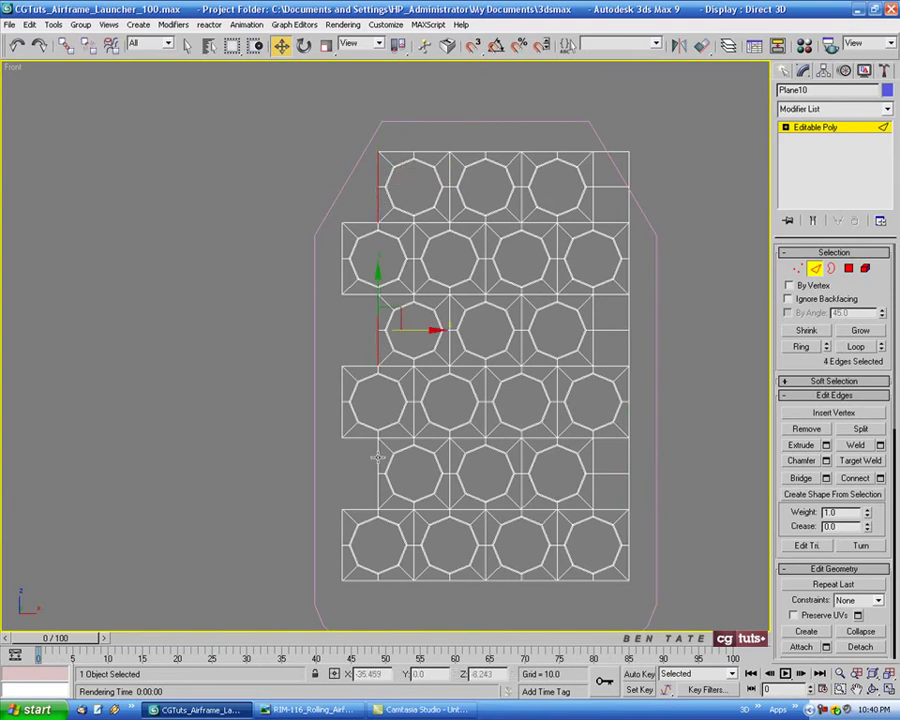
{"action": "left_click", "coordinate": [382, 490], "text": "ctrl"}
{"action": "left_click", "coordinate": [381, 500], "text": "ctrl"}
{"action": "scroll", "coordinate": [442, 340], "scroll_direction": "up", "scroll_amount": 6}
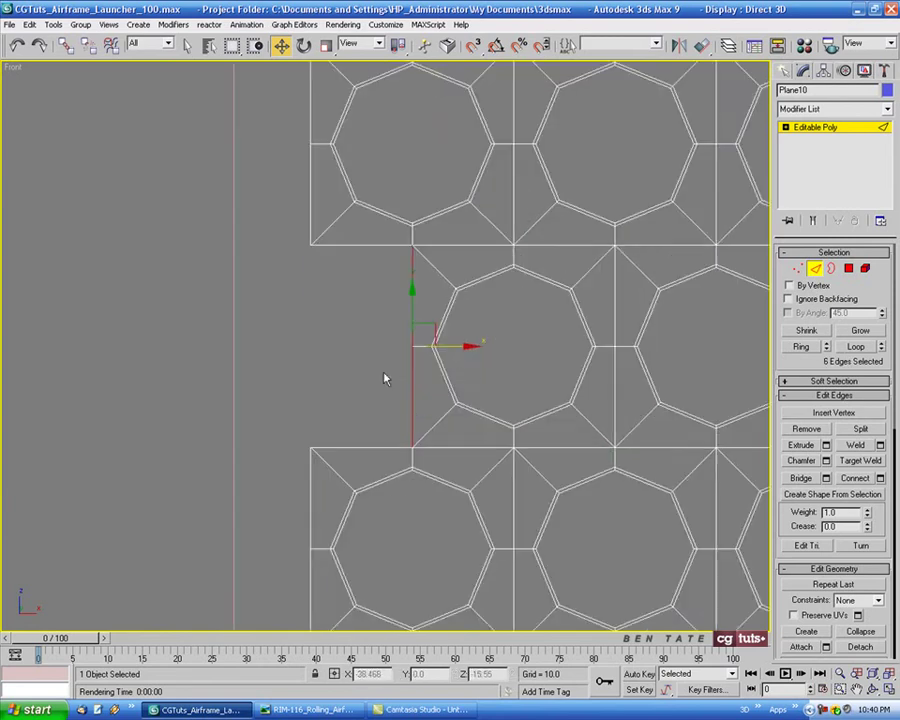
{"action": "left_click_drag", "start_coordinate": [487, 325], "coordinate": [286, 324]}
Step: Select all vertices of the plate and weld the new side faces to the neighbouring rows
{"action": "scroll", "coordinate": [350, 348], "scroll_direction": "down", "scroll_amount": 6}
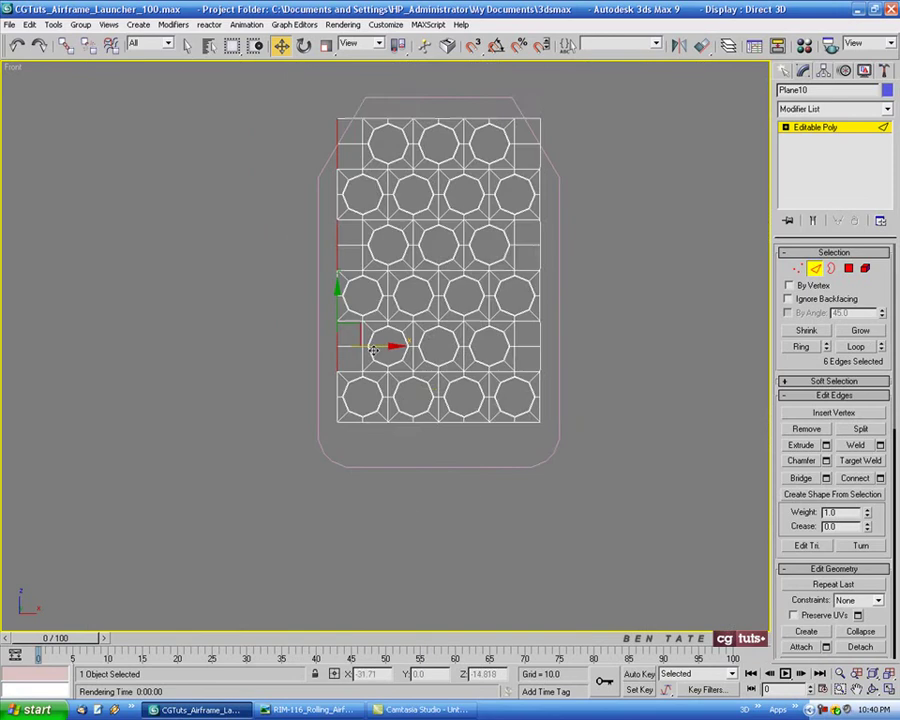
{"action": "middle_click_drag", "start_coordinate": [529, 290], "coordinate": [478, 352]}
{"action": "key", "text": "1"}
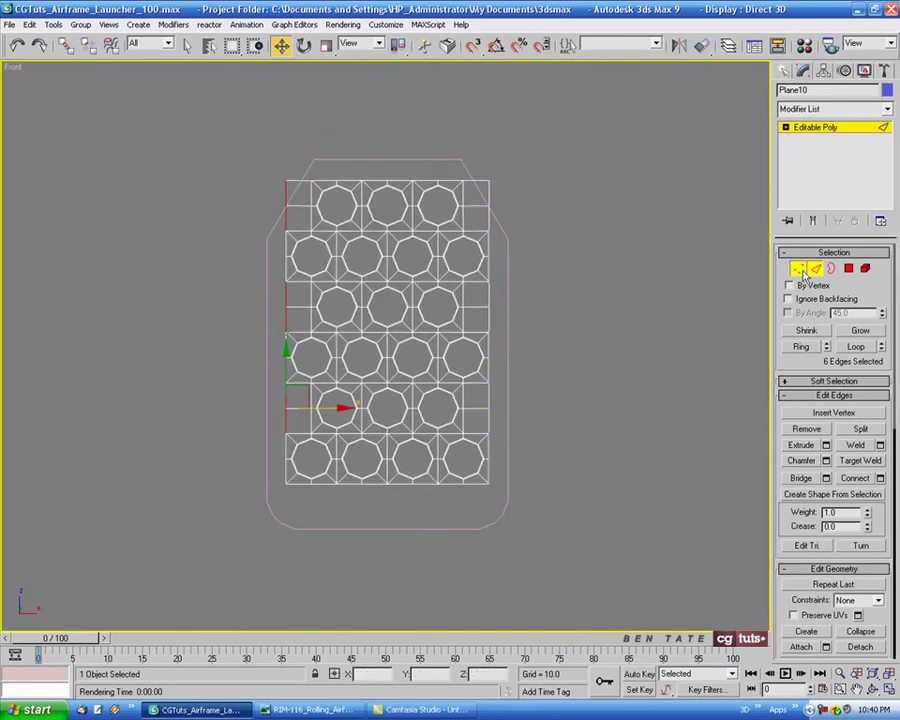
{"action": "key", "text": "ctrl+a"}
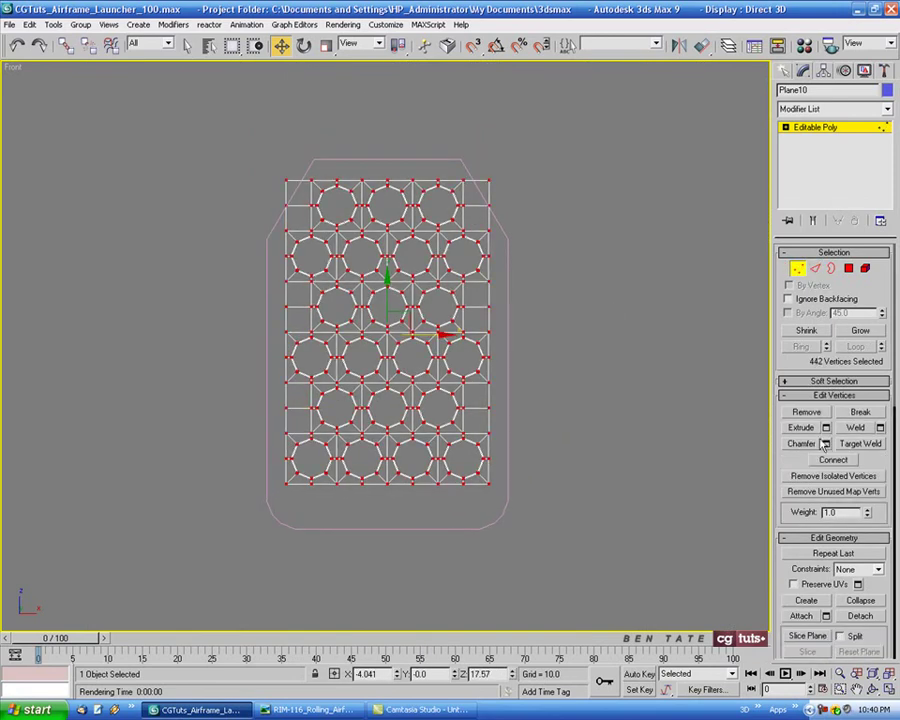
{"action": "left_click", "coordinate": [880, 427]}
{"action": "left_click", "coordinate": [657, 424]}
{"action": "scroll", "coordinate": [476, 315], "scroll_direction": "up", "scroll_amount": 3}
{"action": "middle_click_drag", "start_coordinate": [301, 227], "coordinate": [350, 207]}
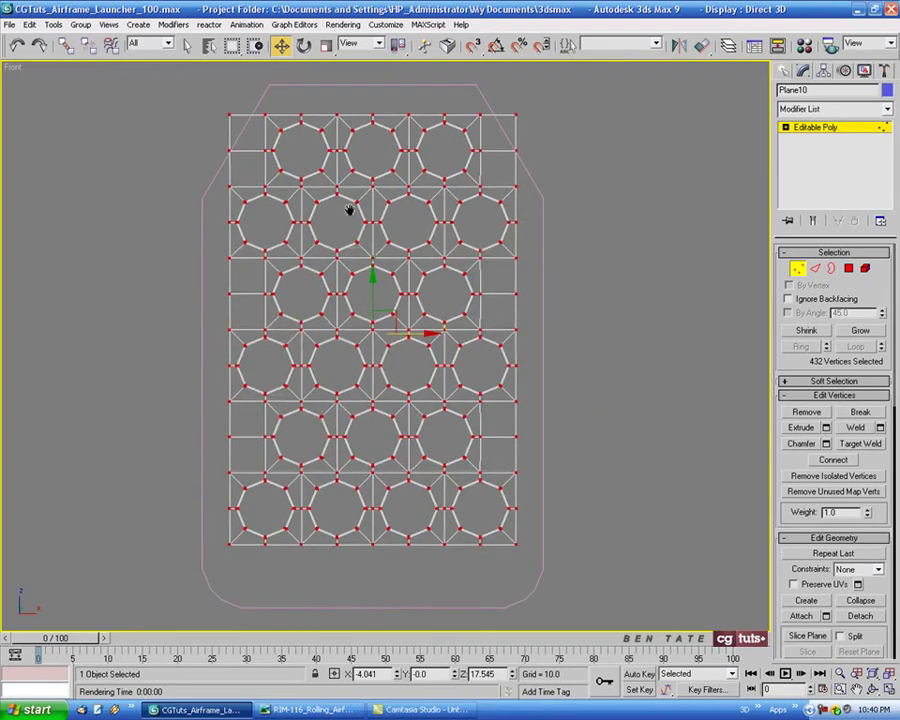
Step: Scale all the plate's vertices up uniformly so the hole grid nearly fills the rim outline's width, and leave vertex editing
{"action": "left_click", "coordinate": [327, 45]}
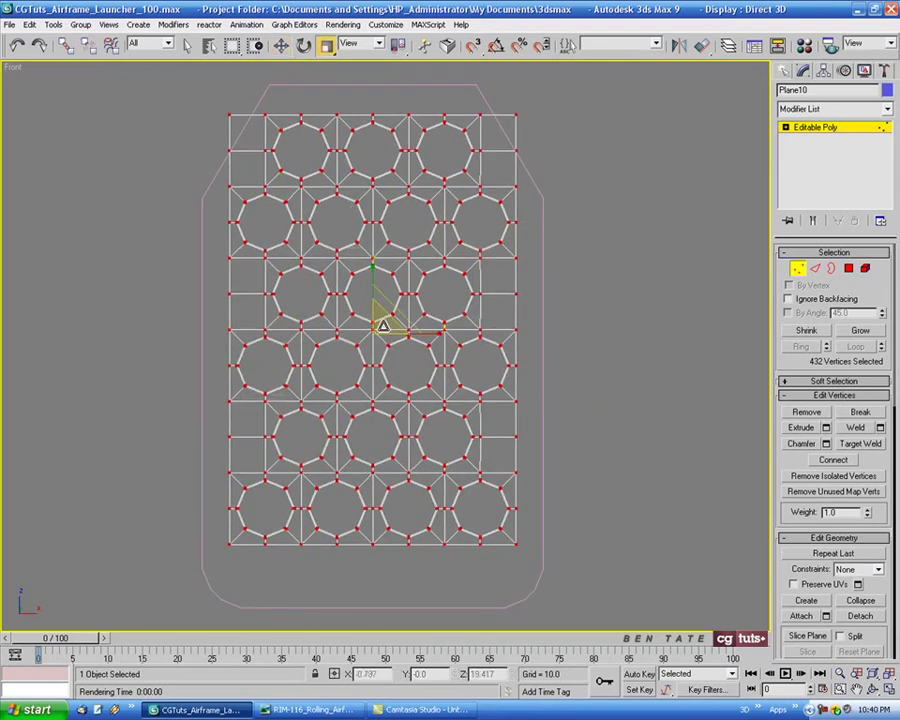
{"action": "mouse_move", "coordinate": [382, 322]}
{"action": "left_mouse_down"}
{"action": "mouse_move", "coordinate": [395, 316]}
{"action": "mouse_move", "coordinate": [372, 313]}
{"action": "left_mouse_up"}
{"action": "key", "text": "w"}
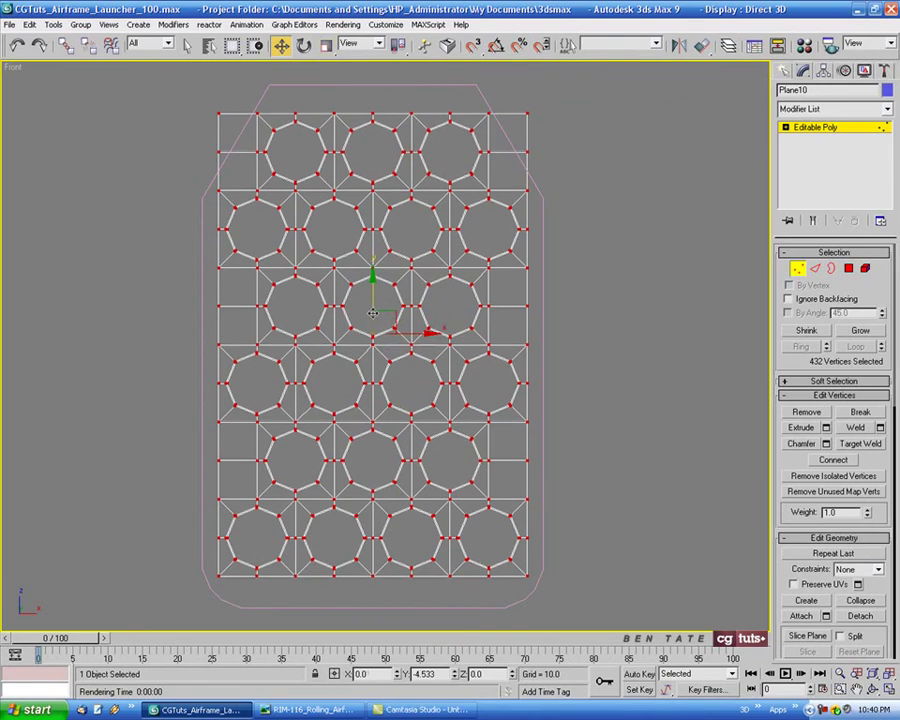
{"action": "left_click", "coordinate": [797, 270]}
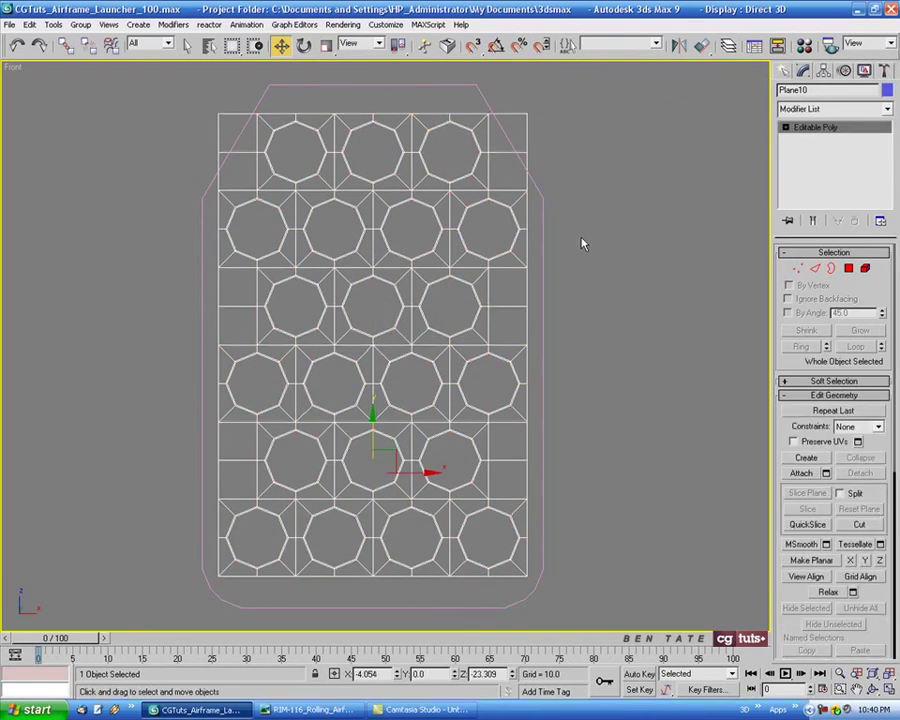
Step: Change the display colour of the rim outline spline to black
{"action": "left_click", "coordinate": [541, 226]}
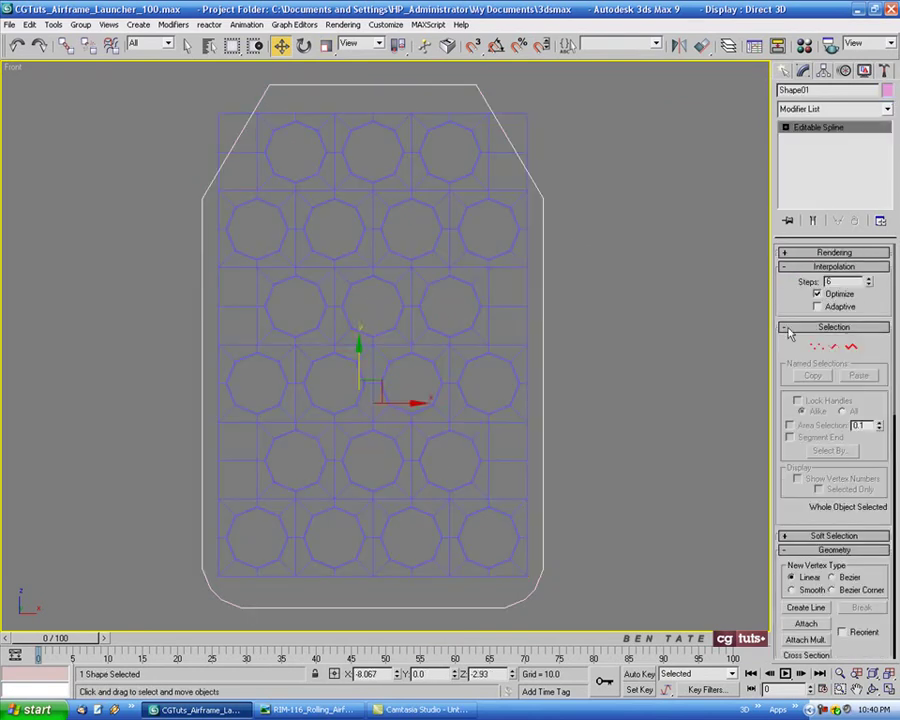
{"action": "left_click", "coordinate": [886, 90]}
{"action": "left_click", "coordinate": [555, 386]}
{"action": "left_click", "coordinate": [516, 431]}
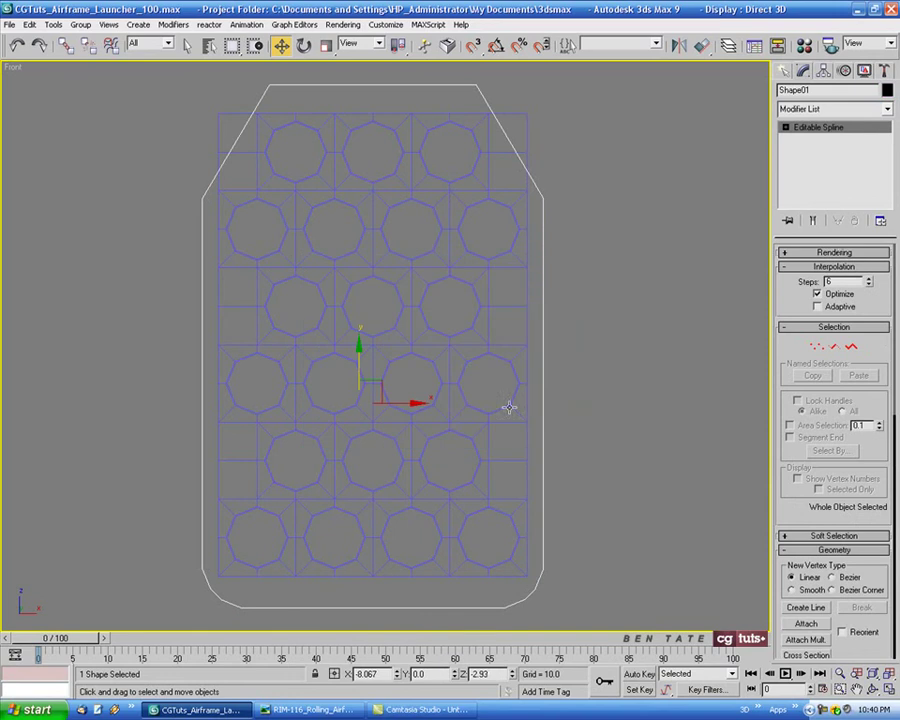
Step: Select the plate and compare it and the rim outline in perspective with the missile launcher reference photo
{"action": "left_click", "coordinate": [466, 268]}
{"action": "key", "text": "alt+w"}
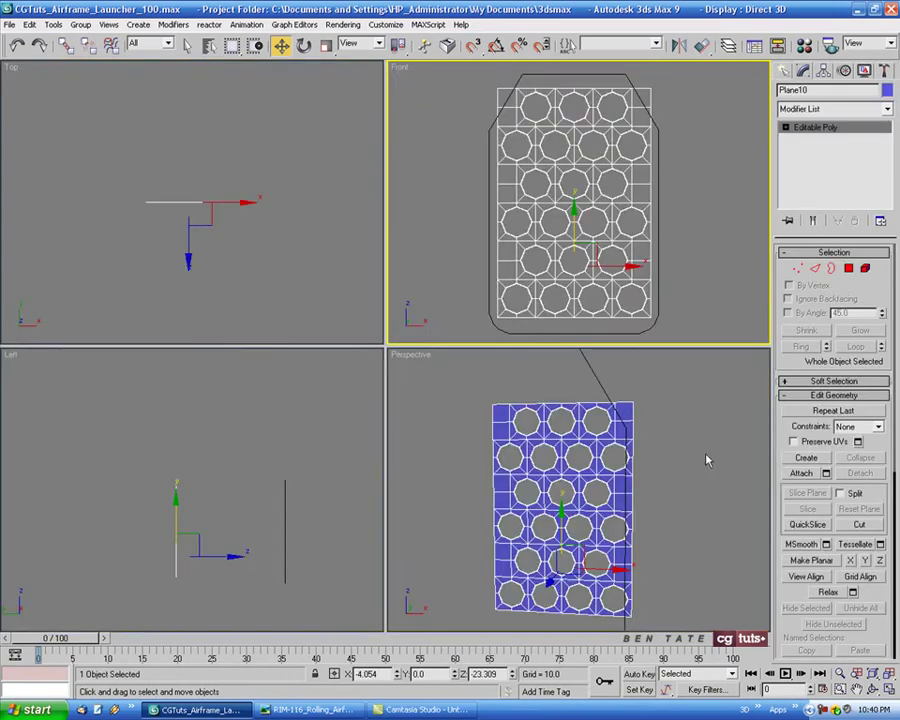
{"action": "key", "text": "alt+w"}
{"action": "middle_click_drag", "start_coordinate": [565, 424], "coordinate": [526, 492], "text": "alt"}
{"action": "left_click", "coordinate": [310, 709]}
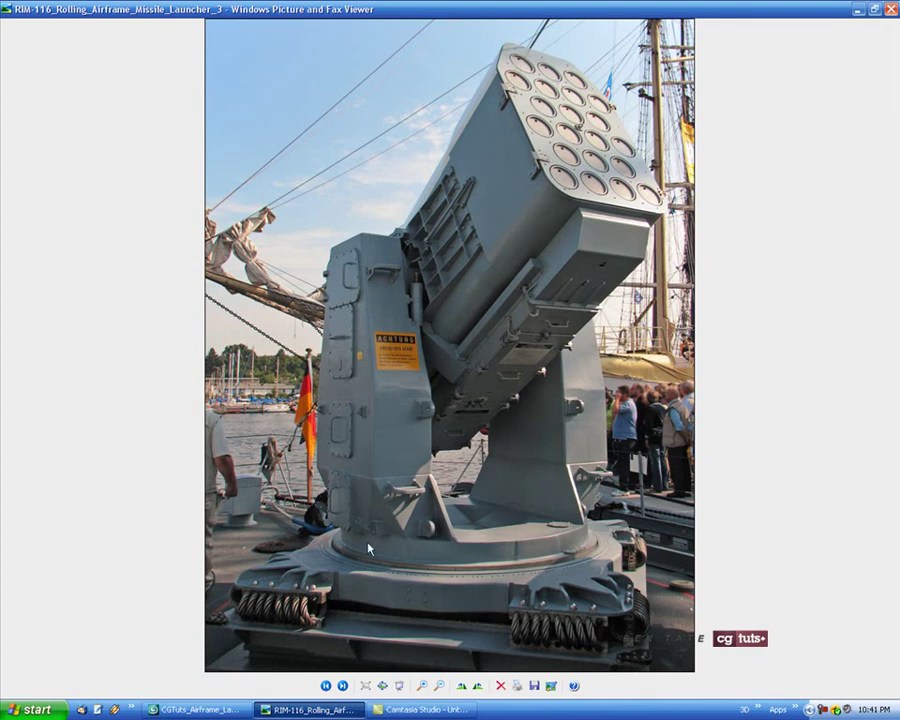
{"action": "left_click", "coordinate": [195, 709]}
{"action": "key", "text": "alt+w"}
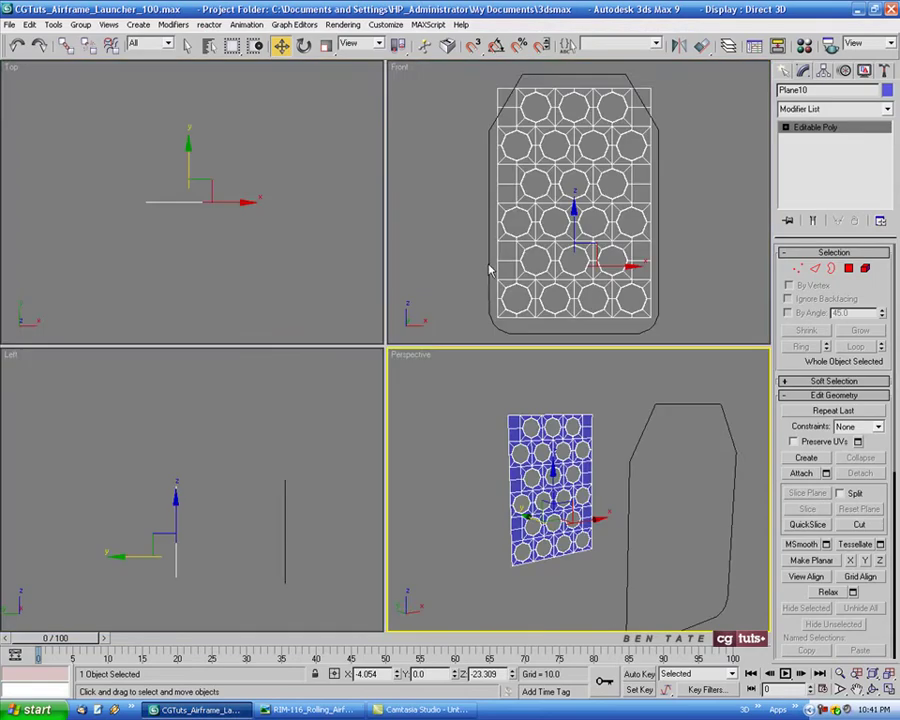
Step: Move the plate down about 1.8 units inside the rim outline in the front view and scale it uniformly to about 105.8%
{"action": "right_click", "coordinate": [558, 208]}
{"action": "key", "text": "alt+w"}
{"action": "middle_click_drag", "start_coordinate": [619, 248], "coordinate": [597, 230]}
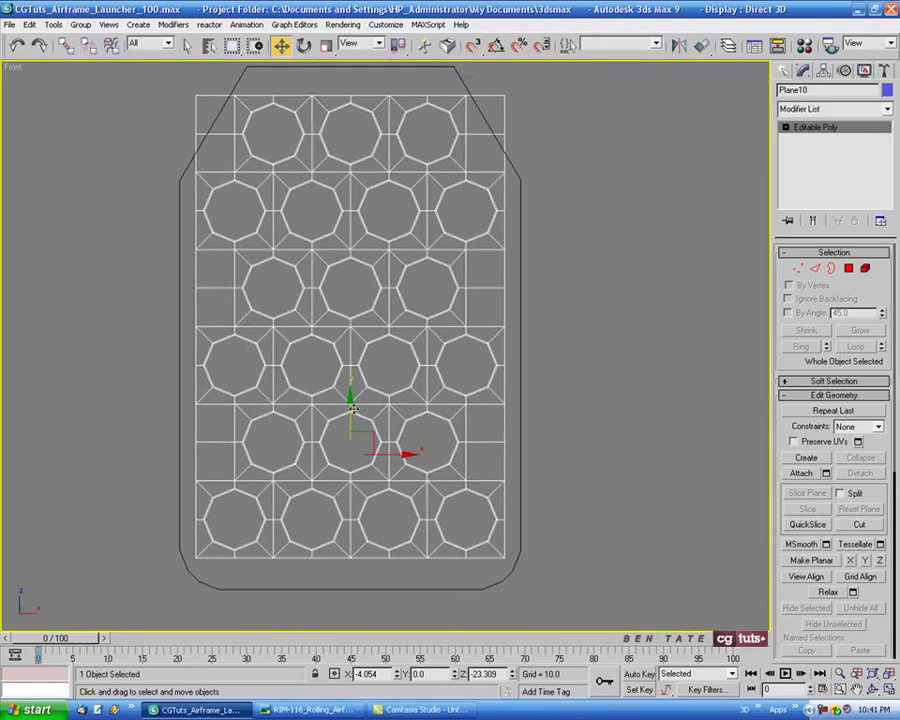
{"action": "left_click_drag", "start_coordinate": [352, 408], "coordinate": [351, 415]}
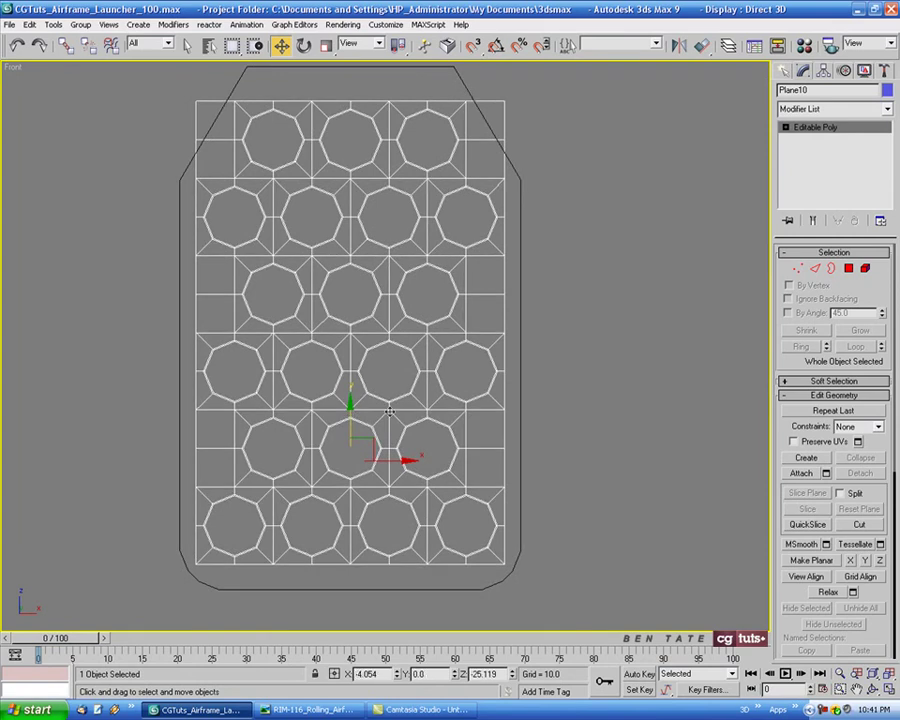
{"action": "middle_click_drag", "start_coordinate": [535, 336], "coordinate": [563, 334]}
{"action": "left_click", "coordinate": [327, 47]}
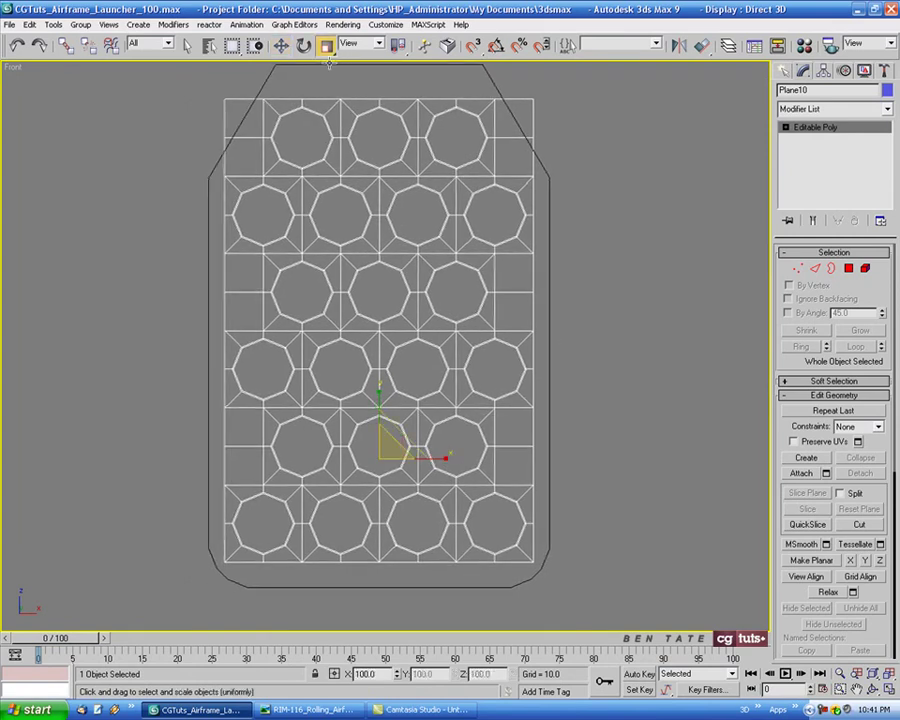
{"action": "left_click_drag", "start_coordinate": [387, 452], "coordinate": [391, 446]}
{"action": "mouse_move", "coordinate": [582, 381]}
{"action": "middle_mouse_down"}
{"action": "mouse_move", "coordinate": [573, 386]}
{"action": "mouse_move", "coordinate": [575, 410]}
{"action": "mouse_move", "coordinate": [577, 351]}
{"action": "mouse_move", "coordinate": [589, 418]}
{"action": "mouse_move", "coordinate": [592, 368]}
{"action": "mouse_move", "coordinate": [595, 376]}
{"action": "mouse_move", "coordinate": [580, 366]}
{"action": "middle_mouse_up"}
Step: Extend the plate's eight top edges about 4 units upward as new faces, flush with the rim outline's top line
{"action": "left_click", "coordinate": [815, 268]}
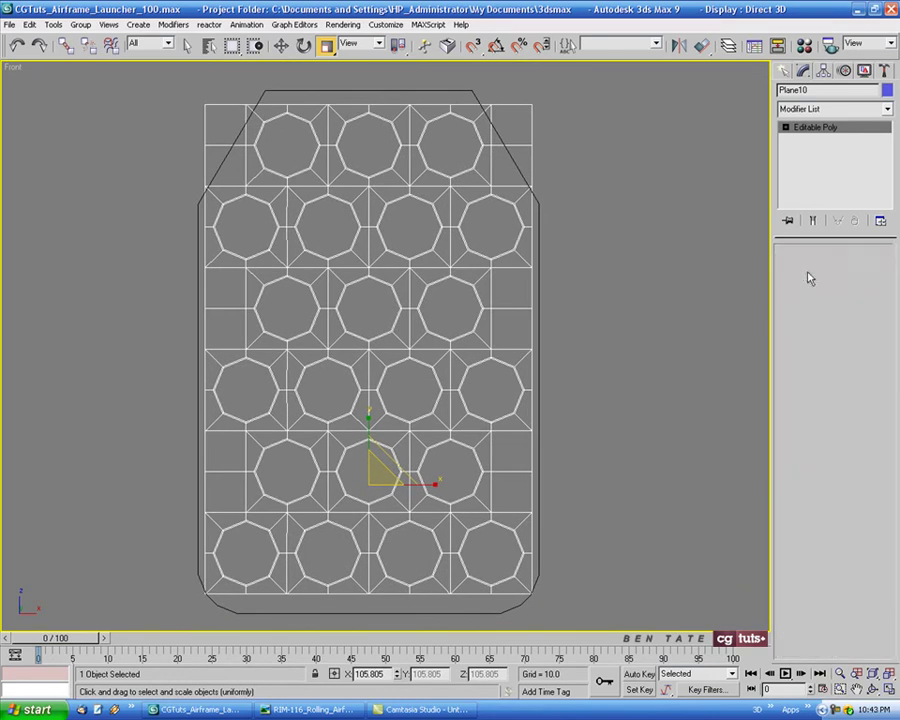
{"action": "middle_click_drag", "start_coordinate": [710, 257], "coordinate": [691, 344]}
{"action": "scroll", "coordinate": [229, 155], "scroll_direction": "up", "scroll_amount": 4}
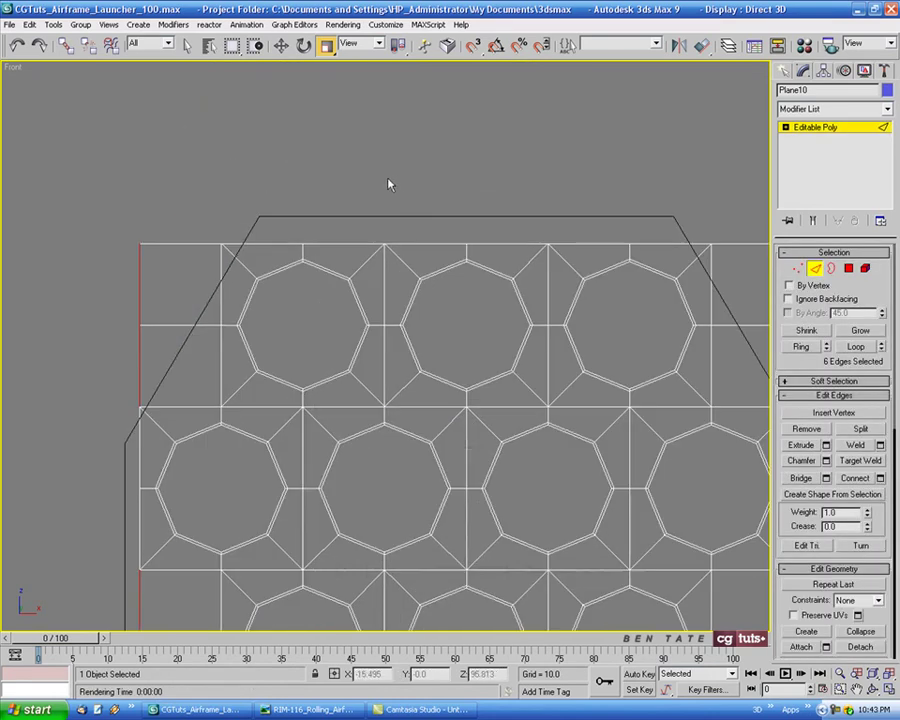
{"action": "middle_click_drag", "start_coordinate": [390, 185], "coordinate": [293, 193]}
{"action": "left_click_drag", "start_coordinate": [10, 217], "coordinate": [742, 269]}
{"action": "left_click_drag", "start_coordinate": [16, 373], "coordinate": [770, 270]}
{"action": "middle_click_drag", "start_coordinate": [514, 287], "coordinate": [546, 340]}
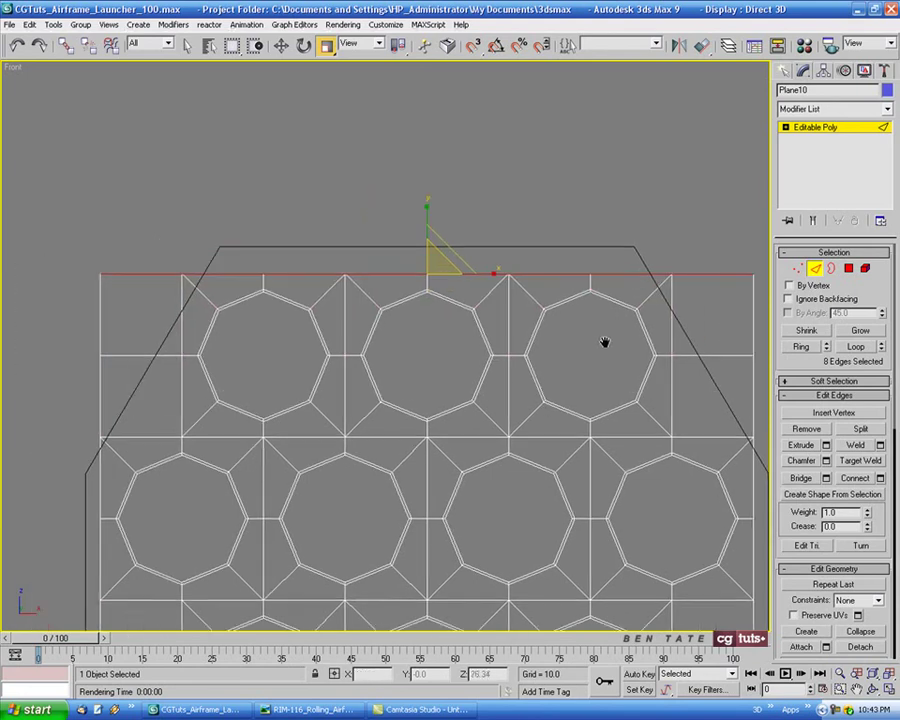
{"action": "left_click", "coordinate": [281, 45]}
{"action": "middle_click_drag", "start_coordinate": [371, 231], "coordinate": [347, 232]}
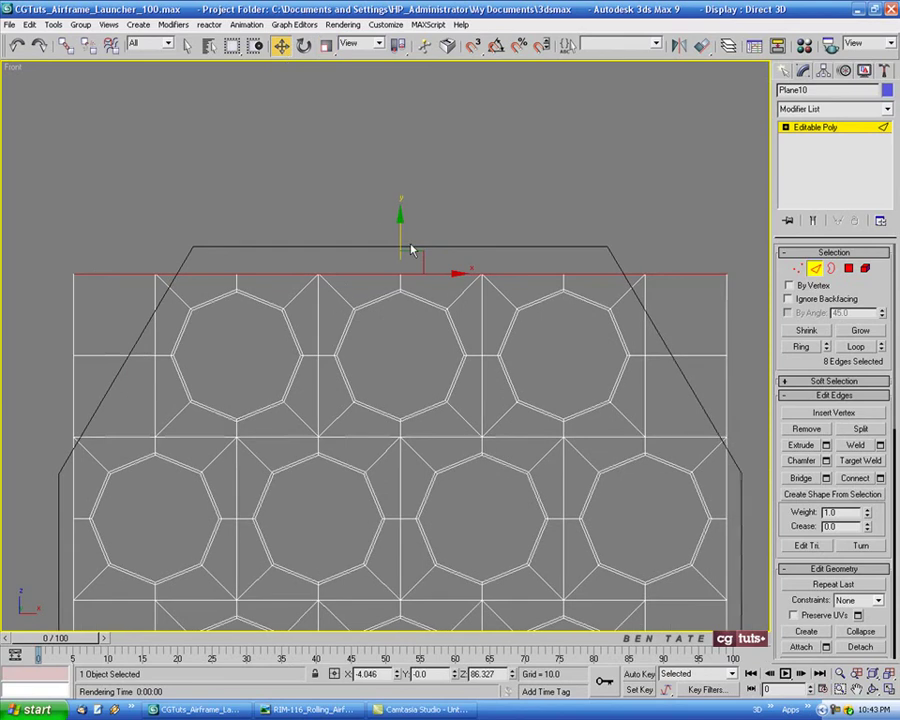
{"action": "left_click_drag", "start_coordinate": [401, 232], "coordinate": [402, 203]}
Step: Select only the plate's eight bottom edges and raise them about 0.6 units so their end corners meet the rim outline
{"action": "scroll", "coordinate": [500, 285], "scroll_direction": "down", "scroll_amount": 5}
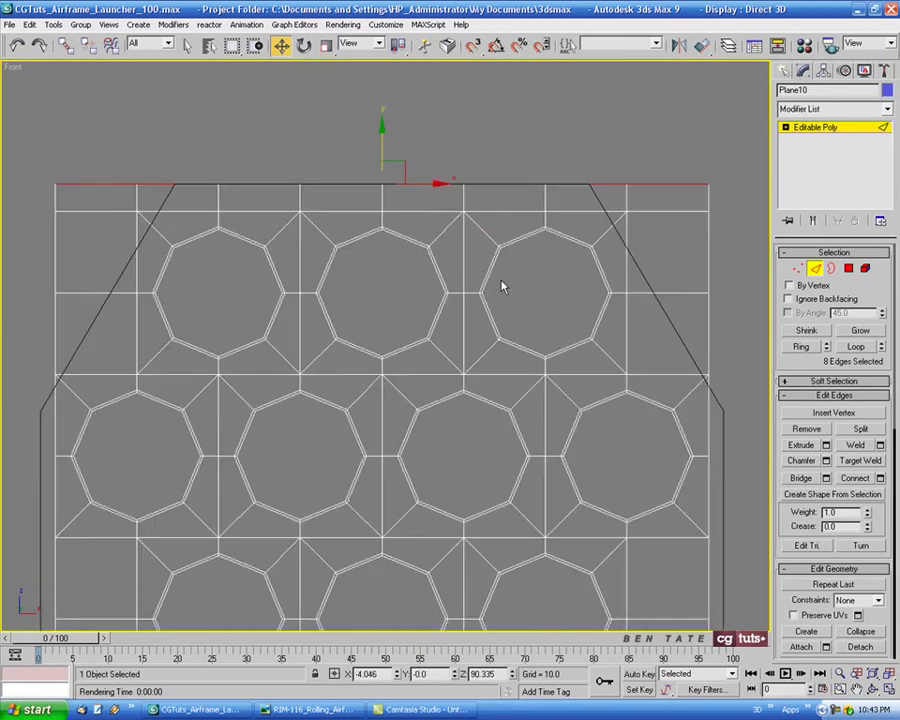
{"action": "middle_click_drag", "start_coordinate": [506, 352], "coordinate": [450, 187]}
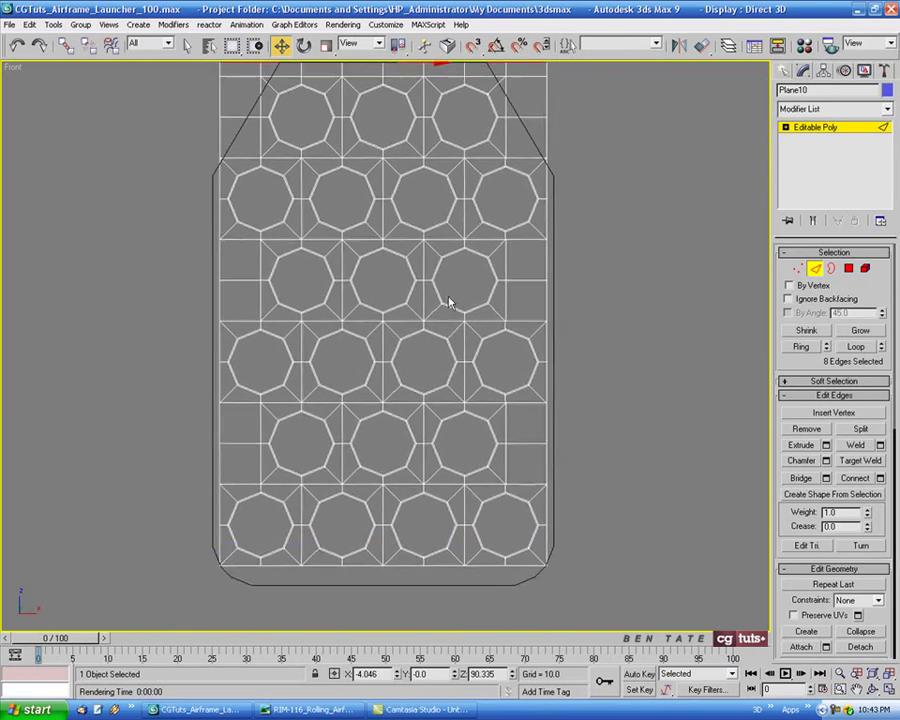
{"action": "middle_click_drag", "start_coordinate": [390, 517], "coordinate": [392, 360]}
{"action": "scroll", "coordinate": [392, 406], "scroll_direction": "up", "scroll_amount": 3}
{"action": "scroll", "coordinate": [377, 330], "scroll_direction": "down", "scroll_amount": 1}
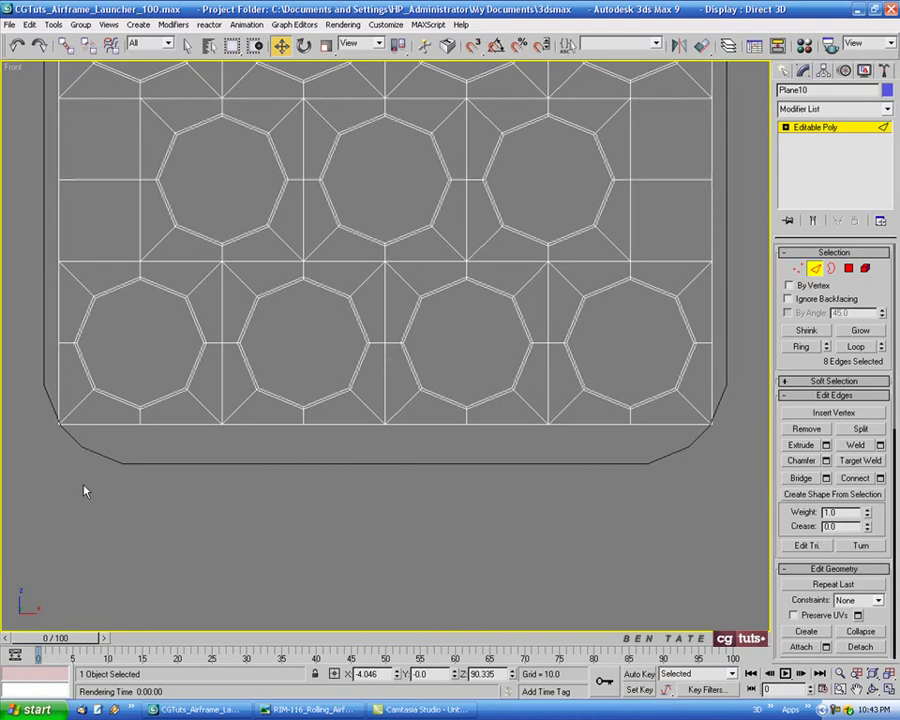
{"action": "left_click_drag", "start_coordinate": [182, 476], "coordinate": [763, 418]}
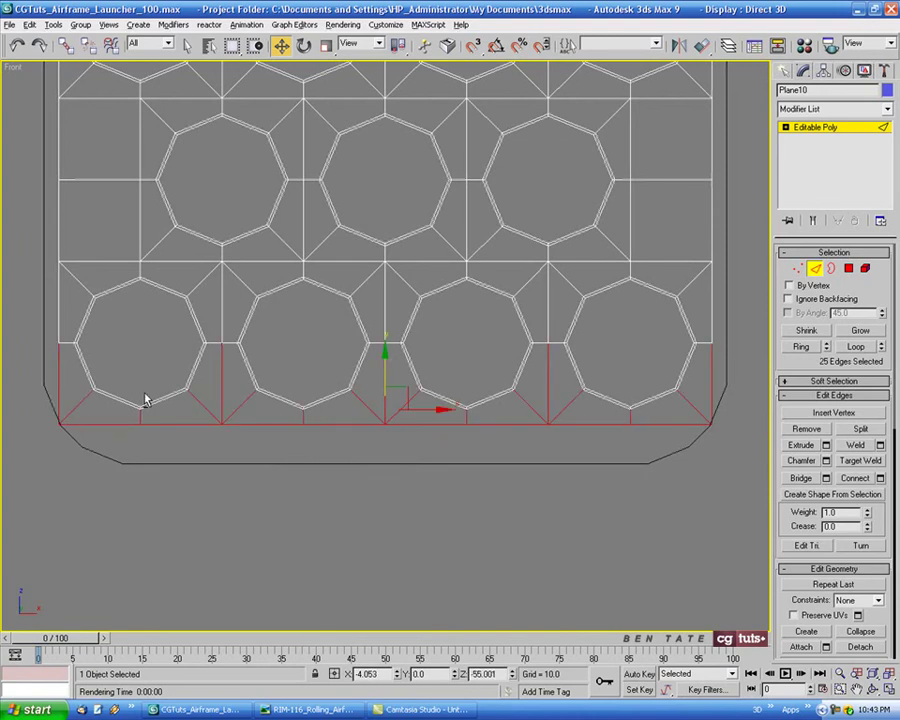
{"action": "left_click_drag", "start_coordinate": [23, 312], "coordinate": [765, 424], "text": "alt"}
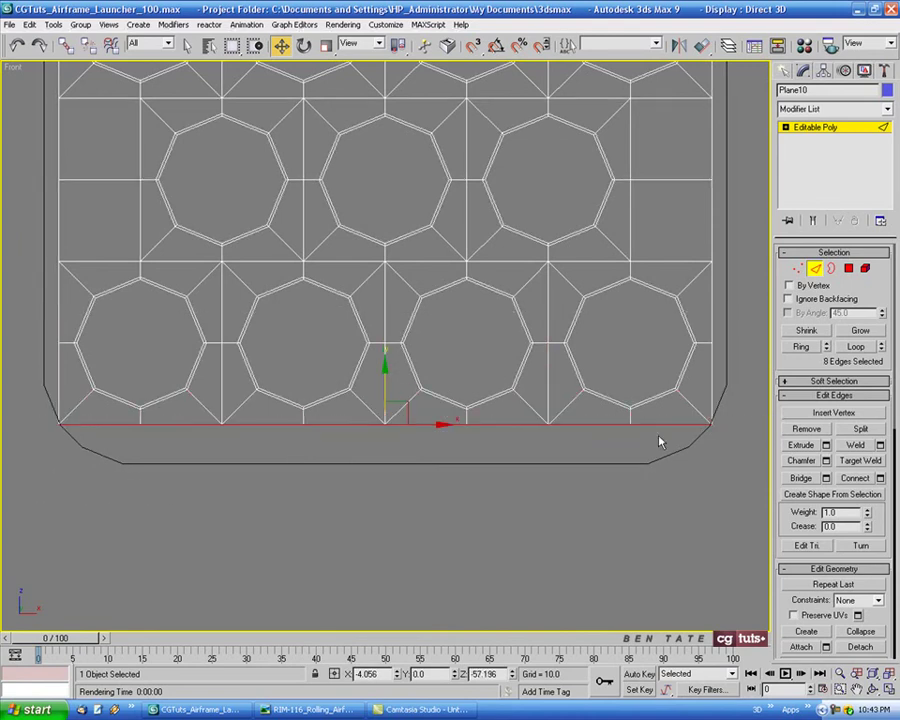
{"action": "left_click_drag", "start_coordinate": [386, 386], "coordinate": [388, 382]}
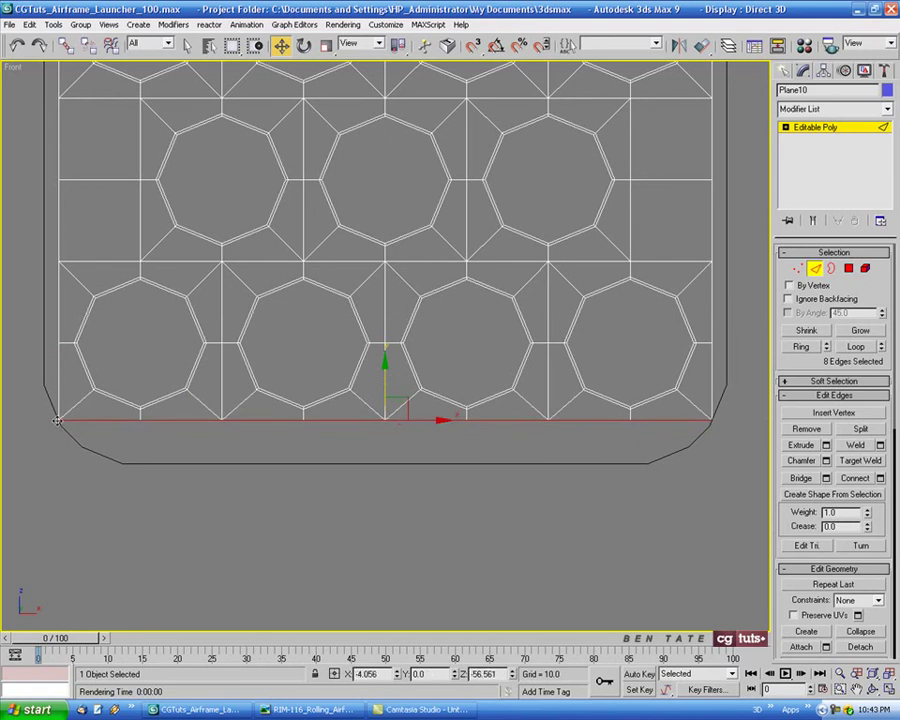
{"action": "scroll", "coordinate": [106, 442], "scroll_direction": "up", "scroll_amount": 5}
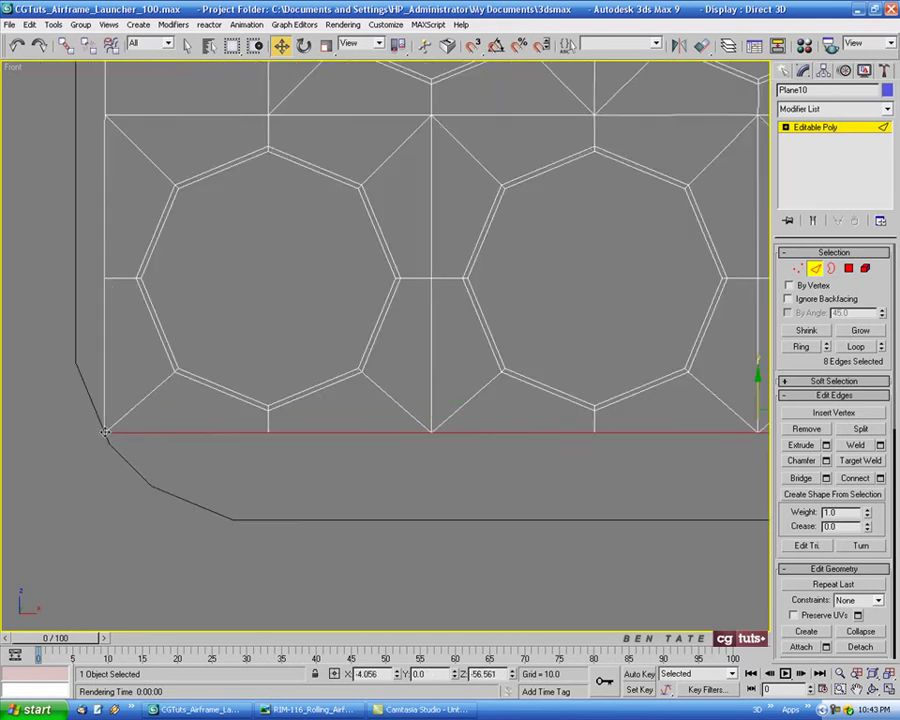
{"action": "scroll", "coordinate": [336, 500], "scroll_direction": "down", "scroll_amount": 5}
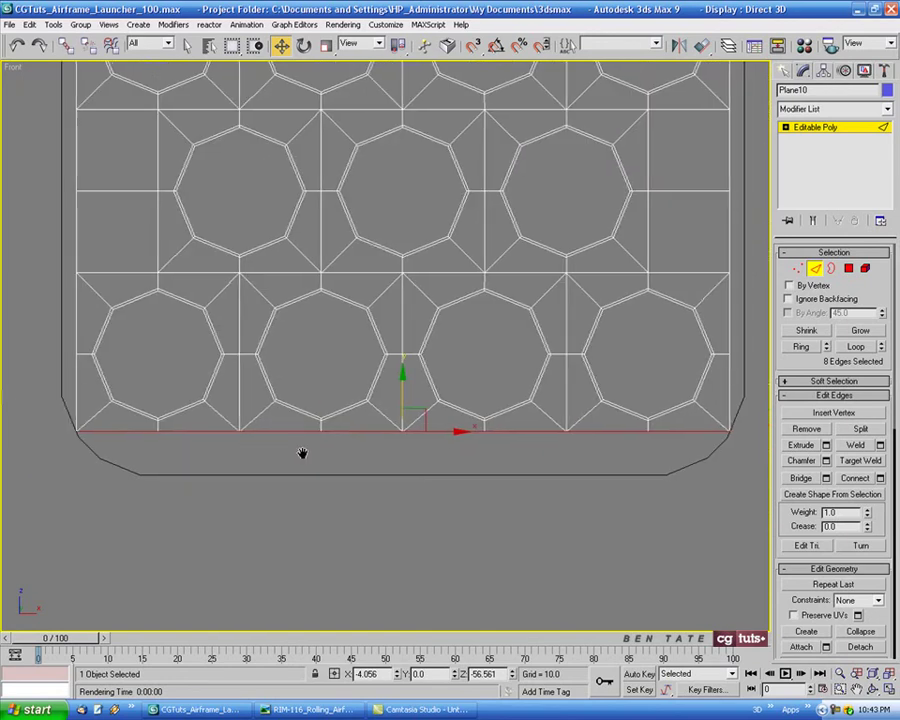